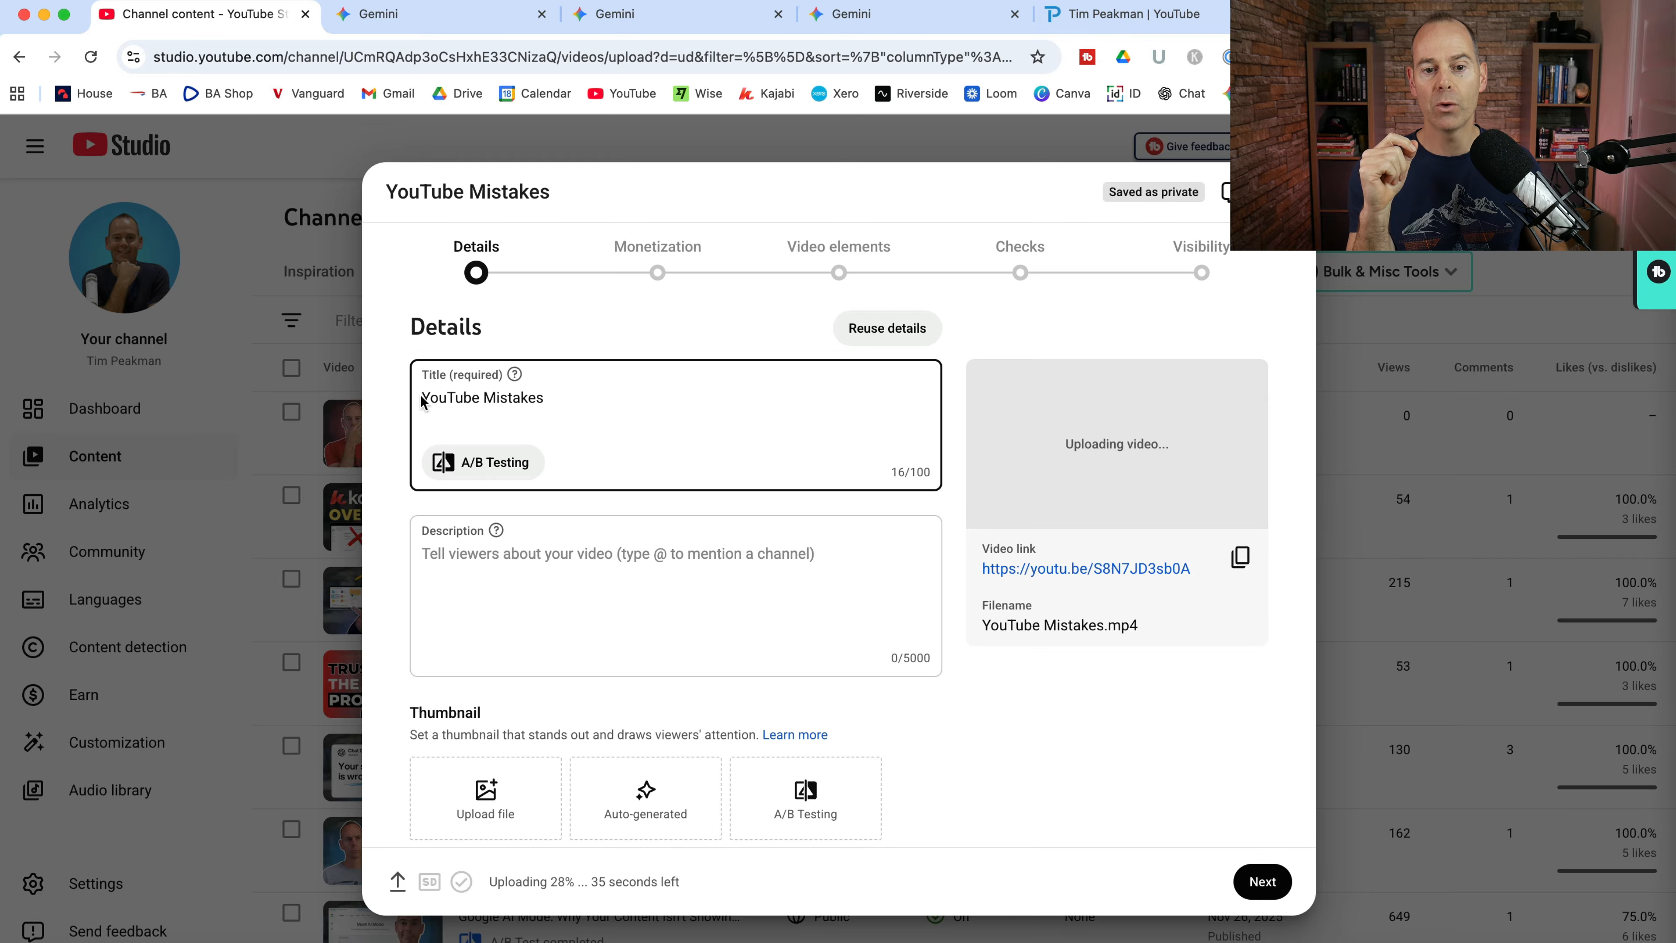
left_click_drag(423, 397, 624, 401)
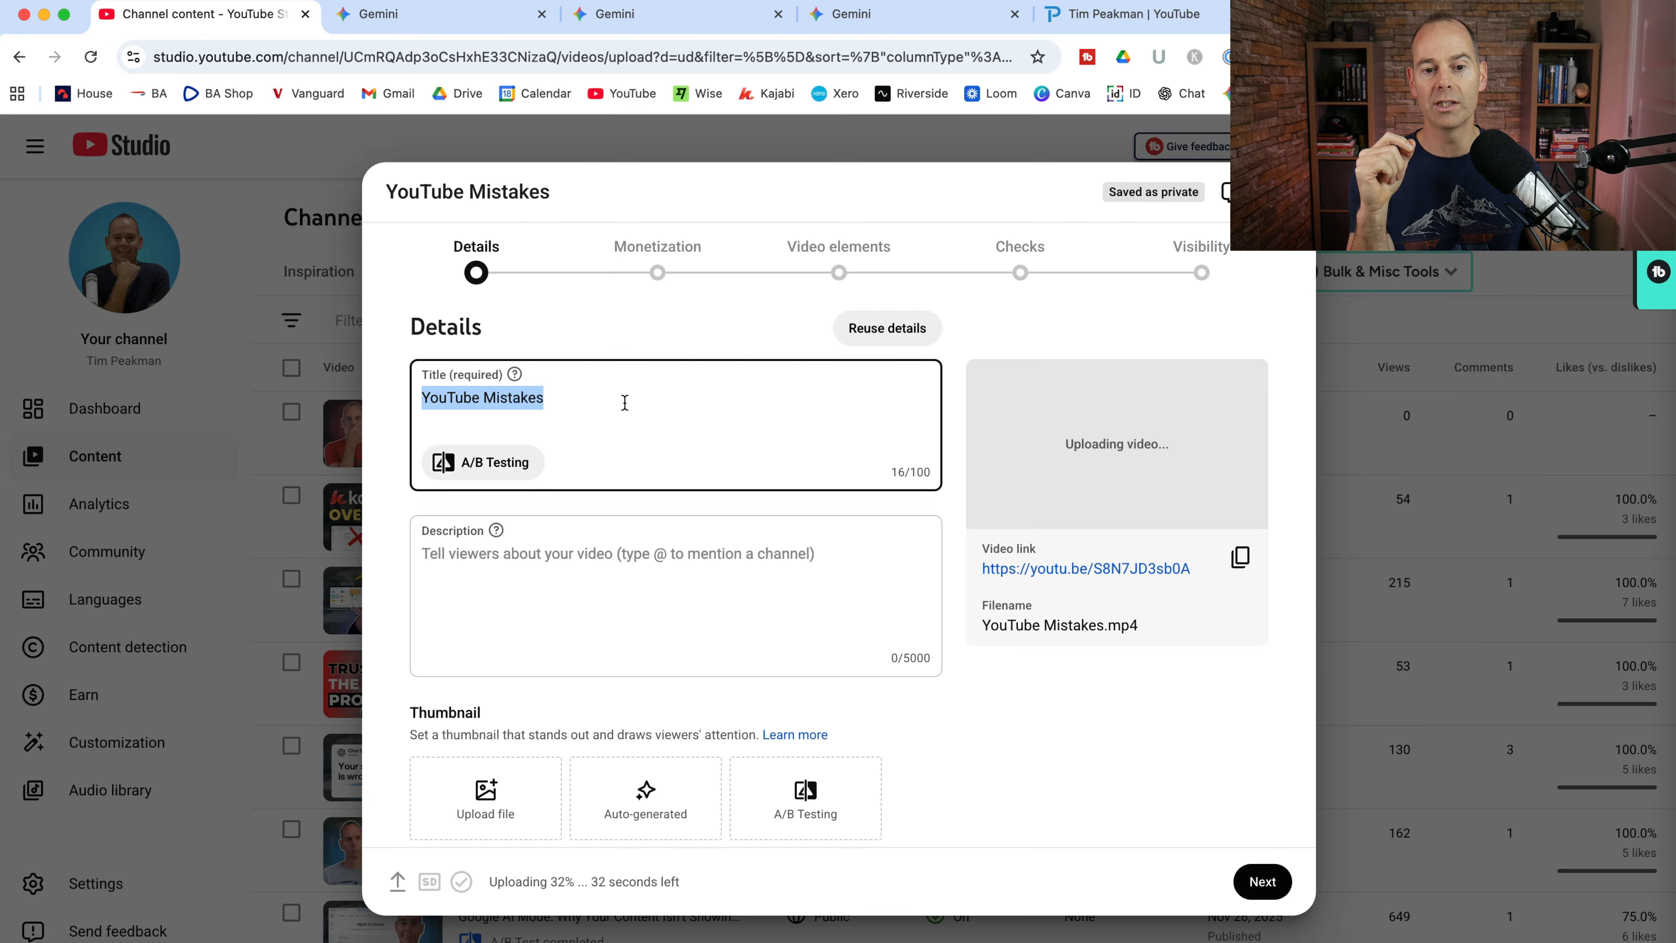
left_click(625, 401)
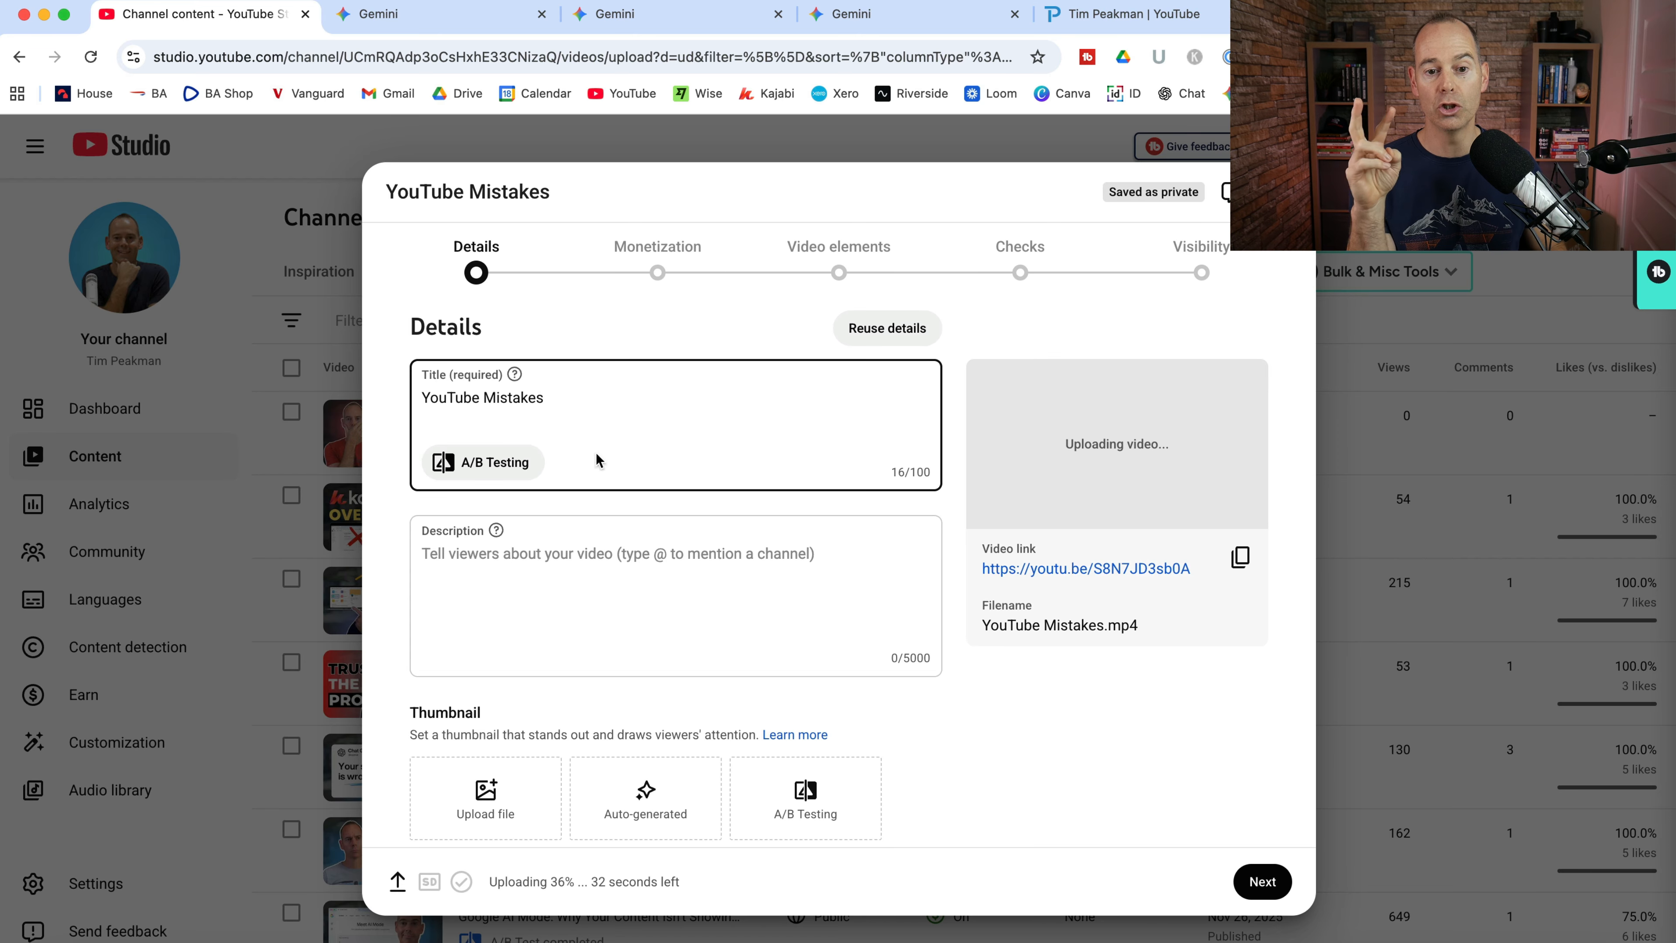
left_click(527, 567)
Upload YouTube Mistakes.png from the Desktop as the video's thumbnail.
scroll(526, 564, "down", 2)
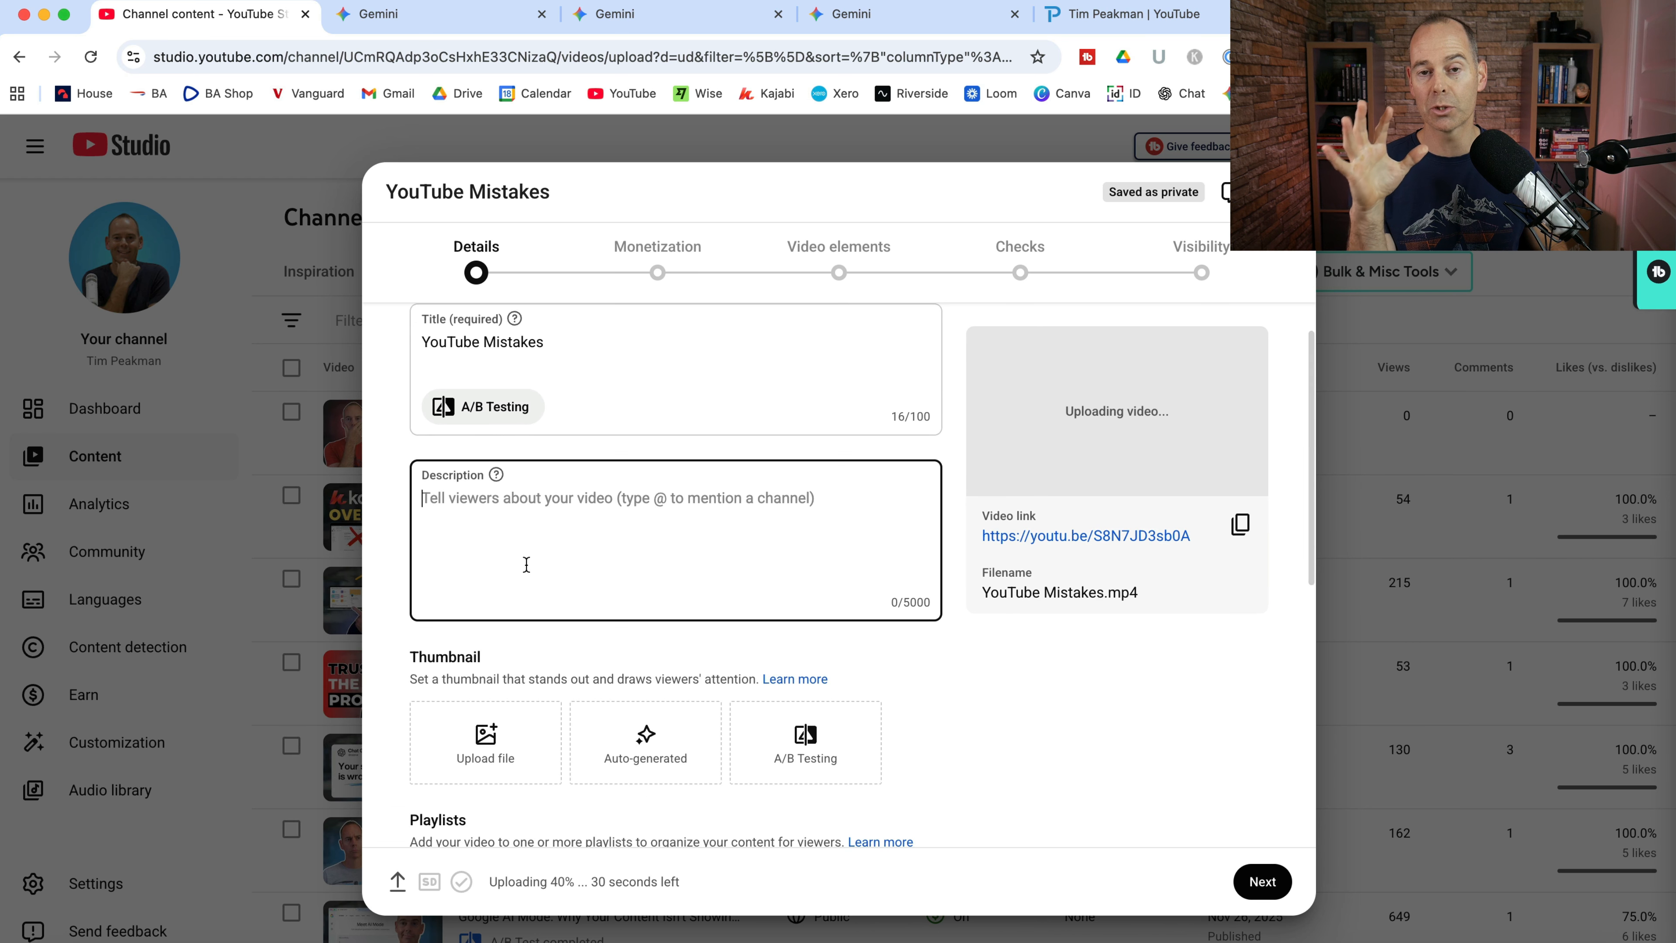
scroll(527, 564, "down", 5)
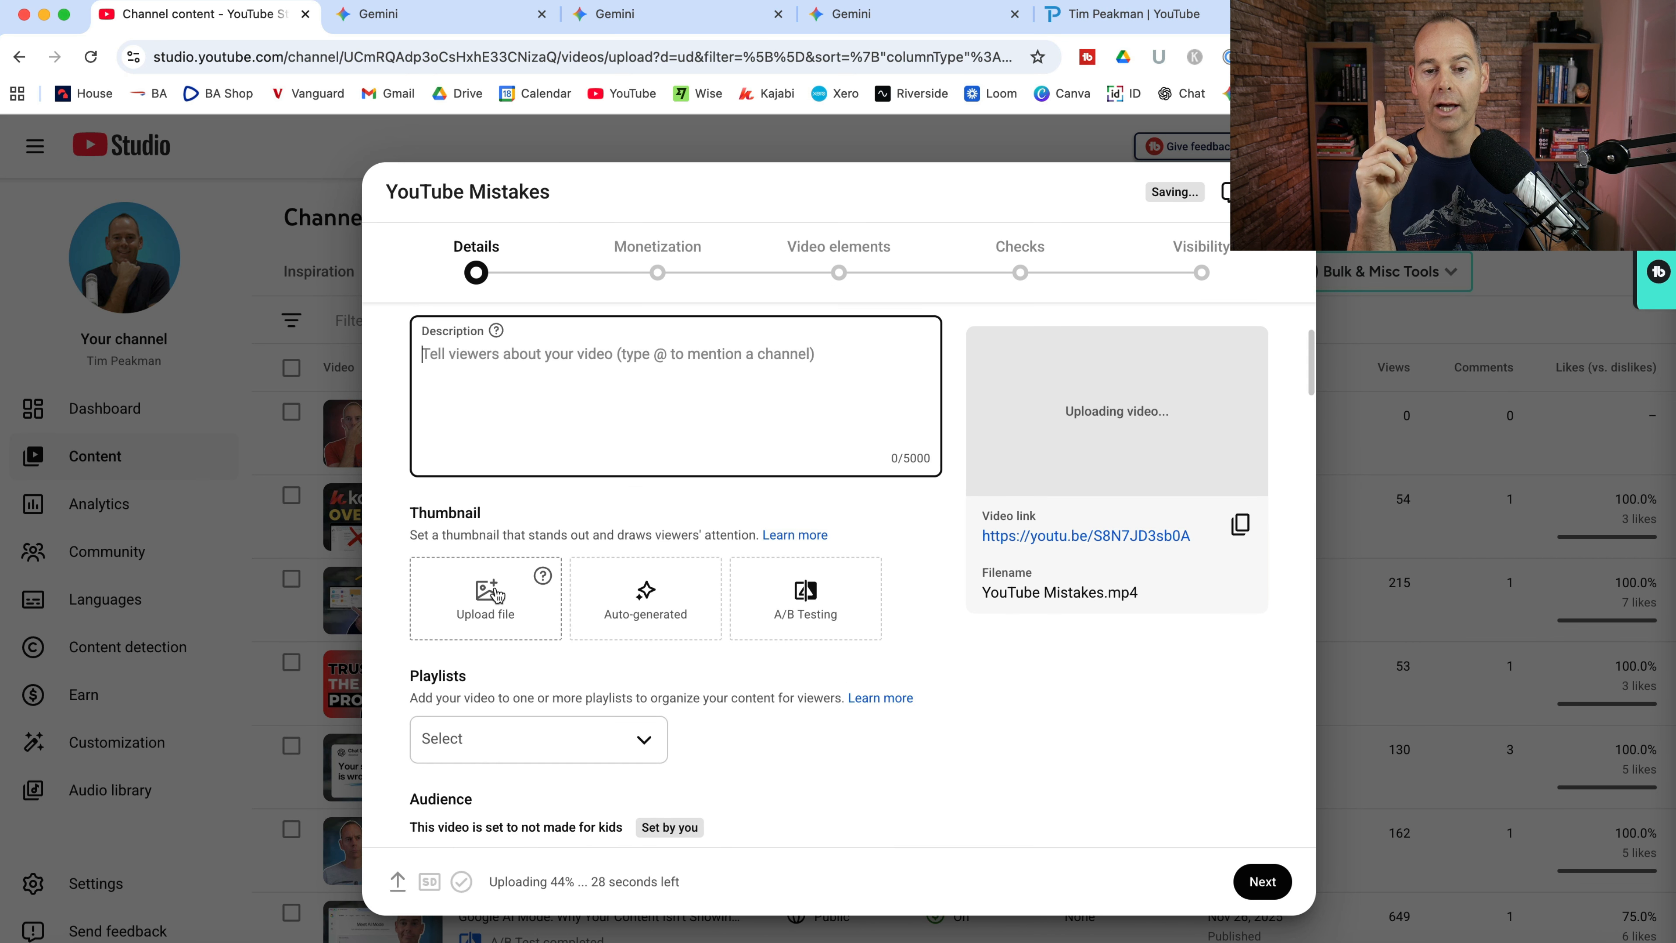
left_click(494, 594)
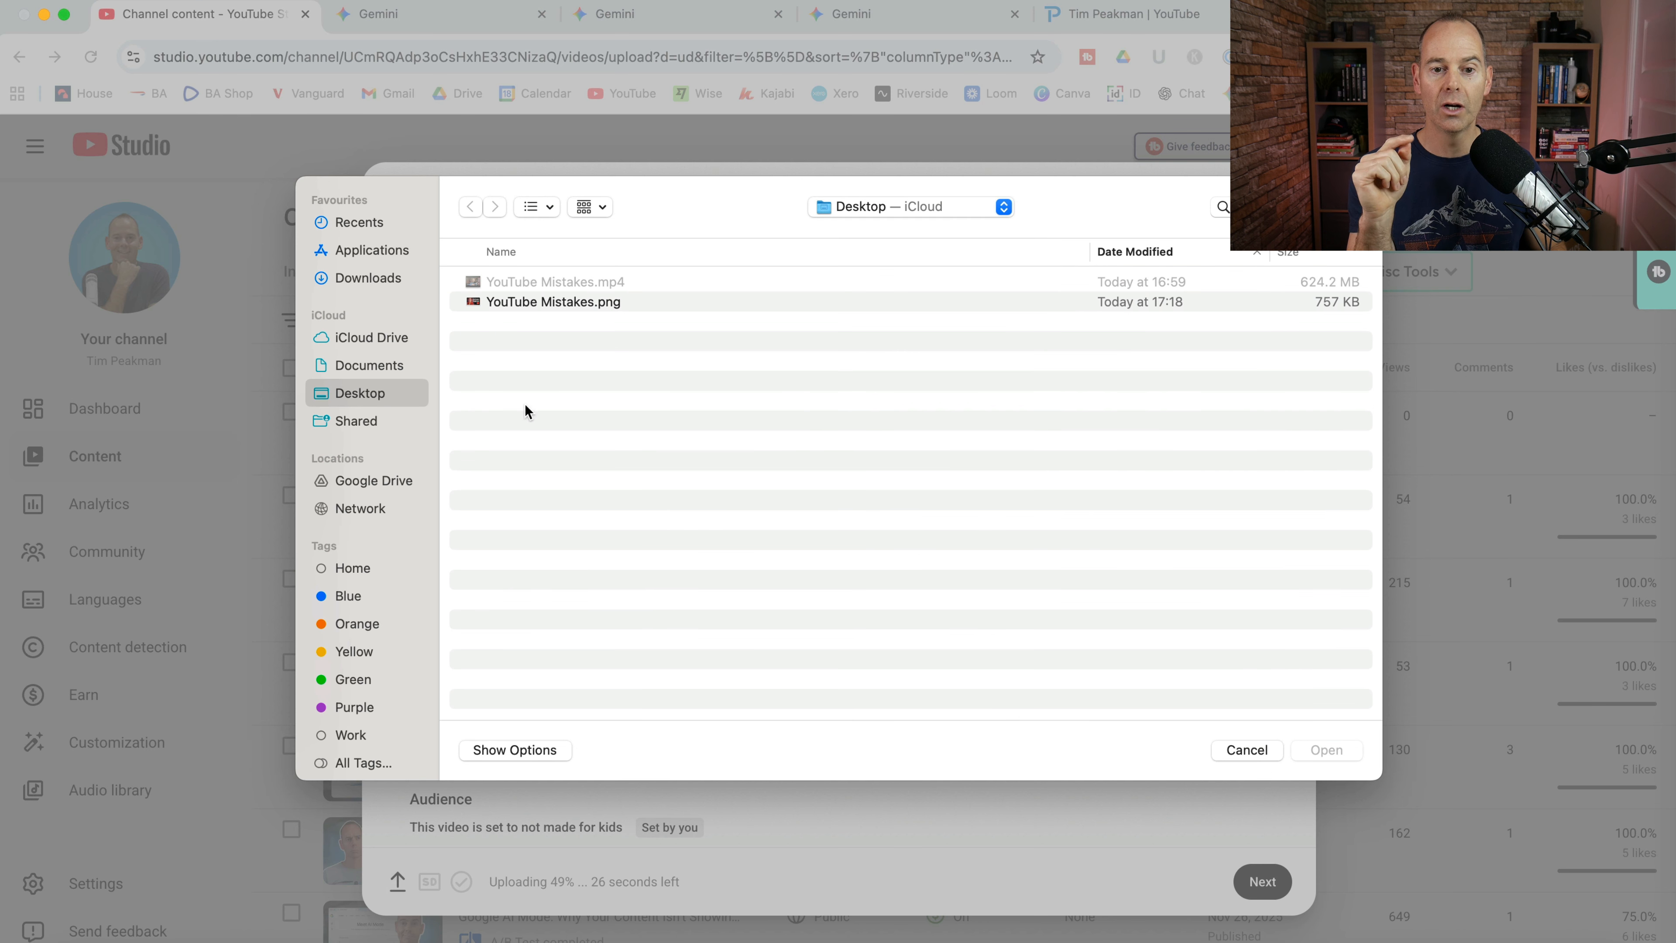
double_click(539, 303)
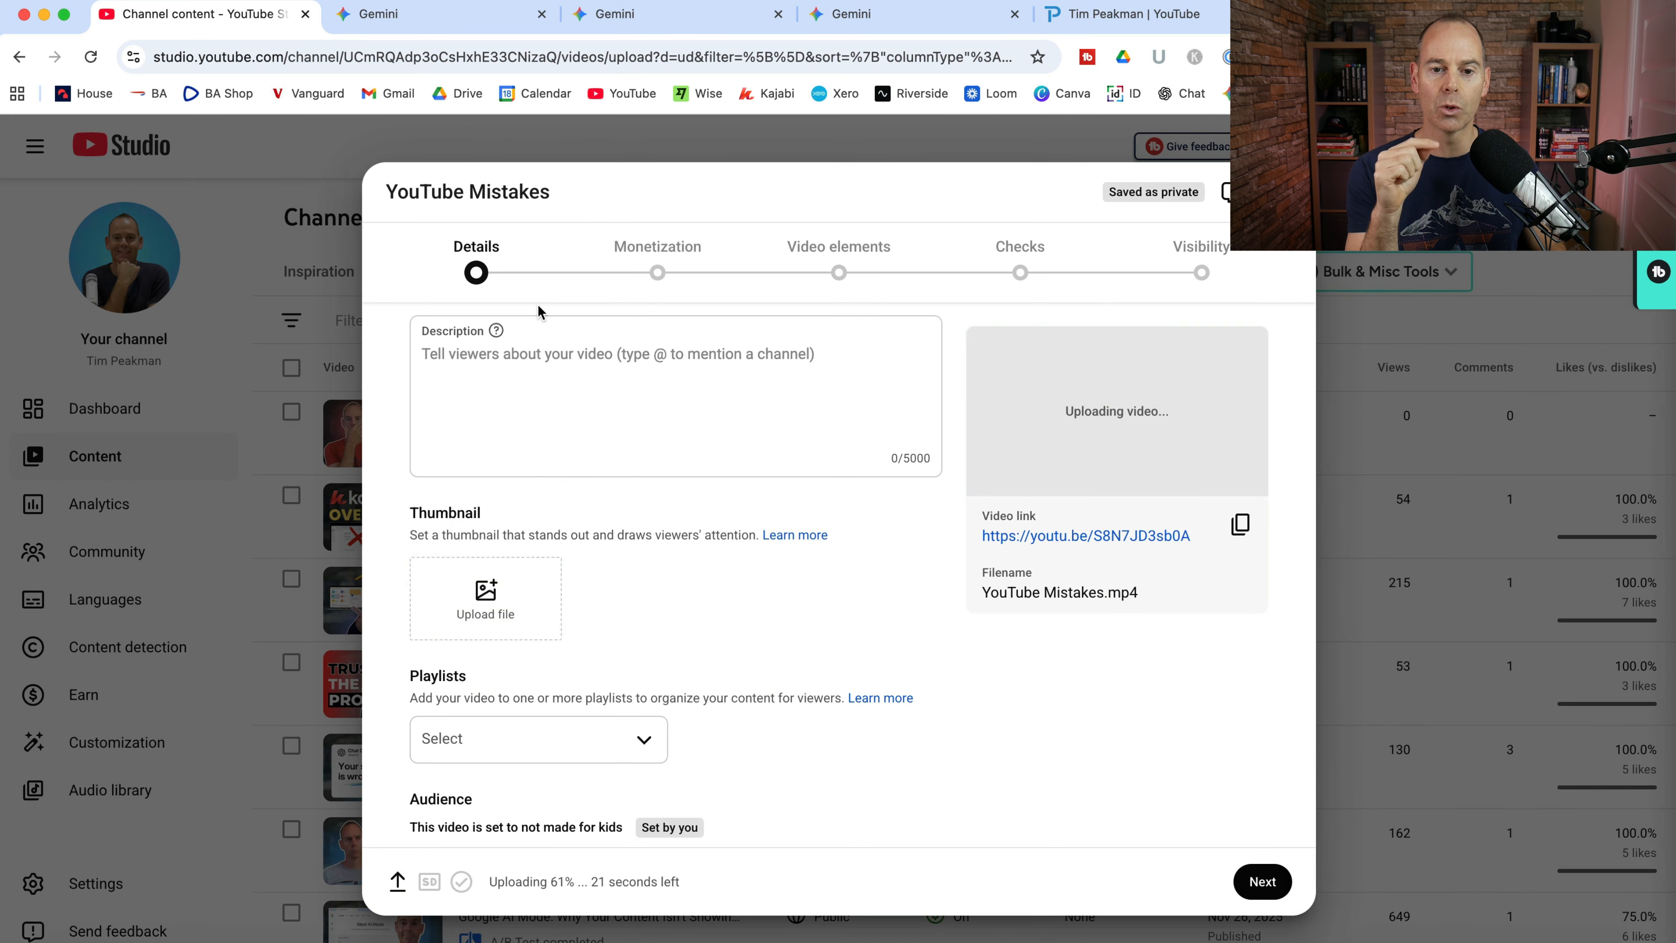
Add the video to the playlist "Grow Your Audience: How to Understand and Solve Their Challenges".
scroll(796, 562, "down", 3)
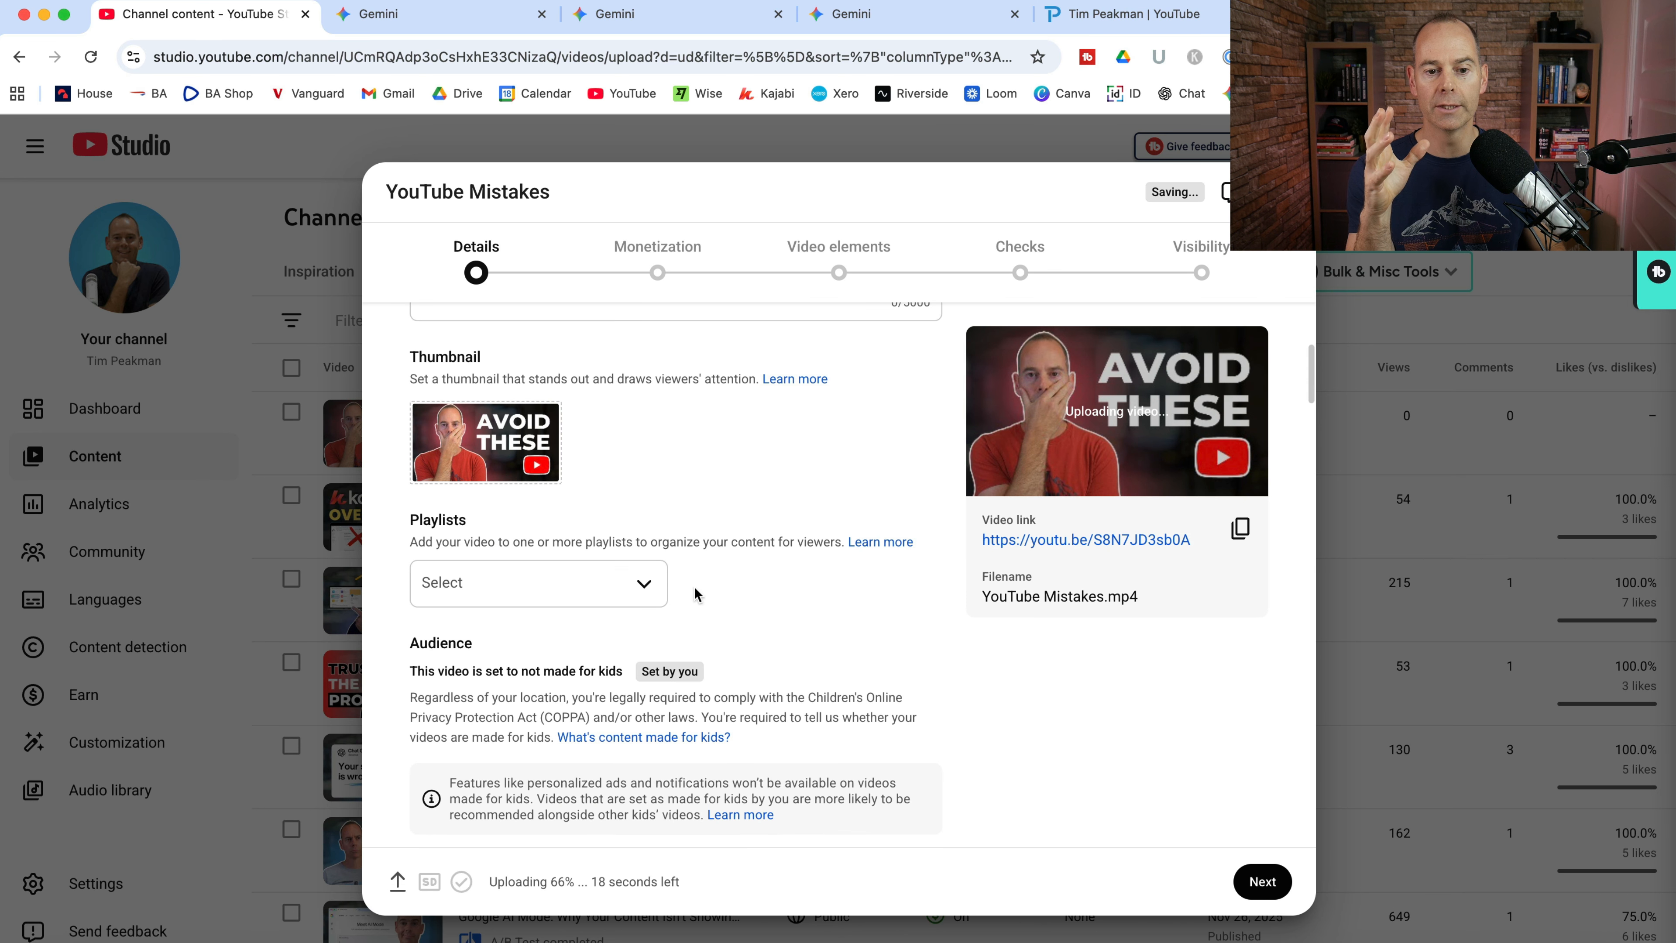
left_click(647, 594)
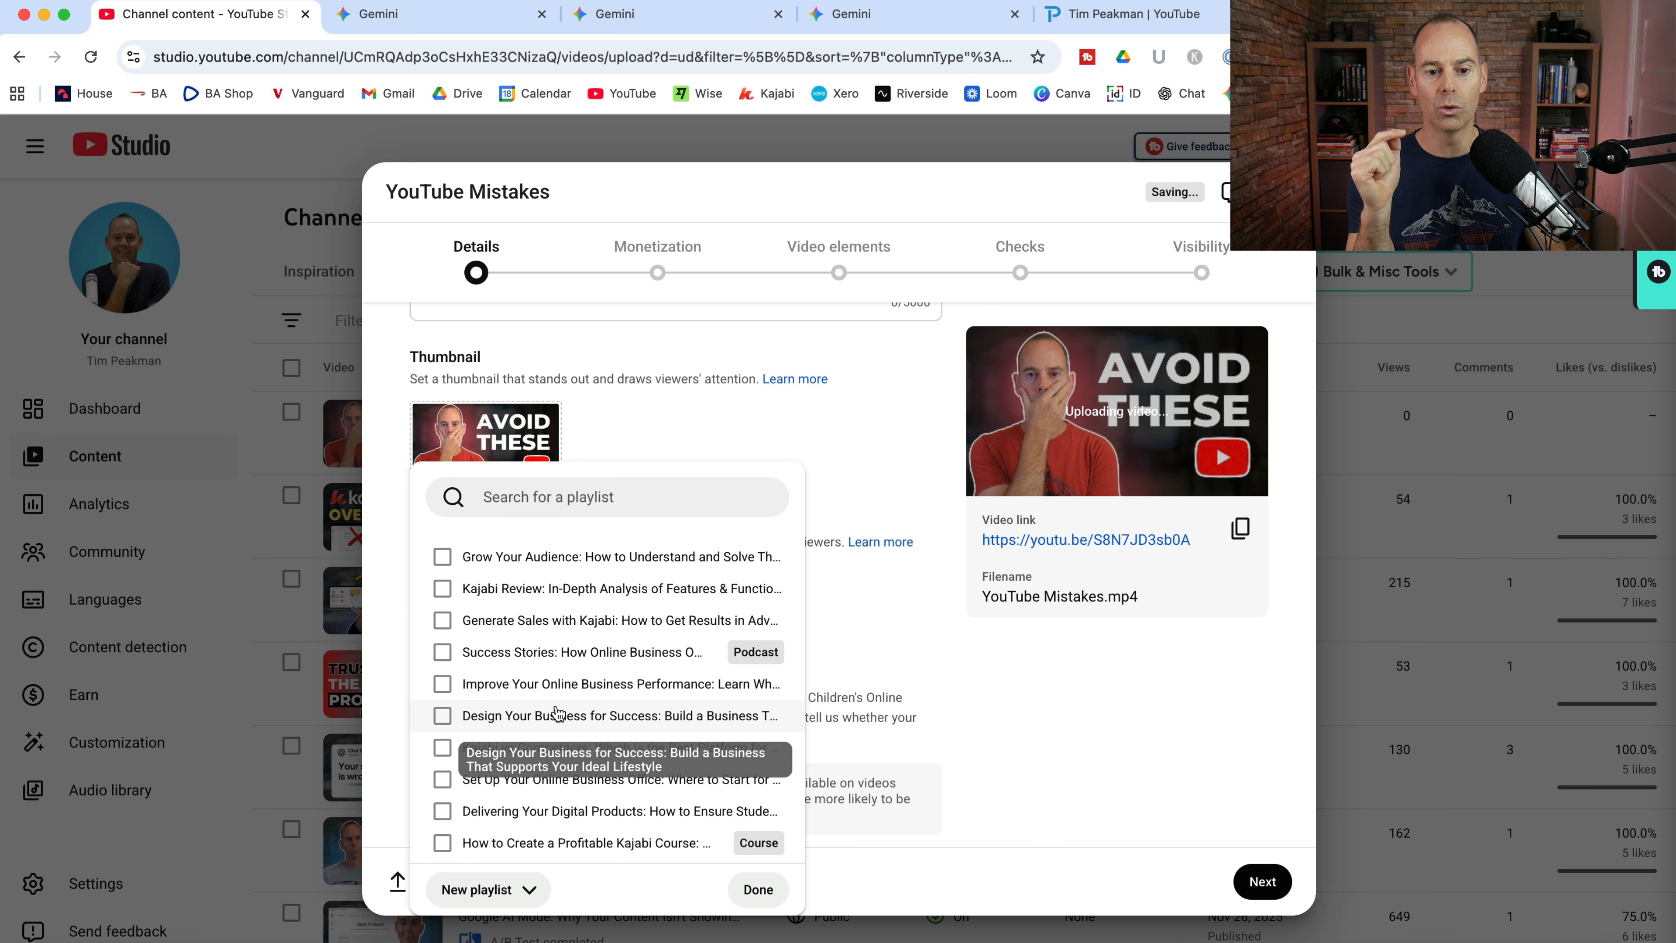
left_click(553, 558)
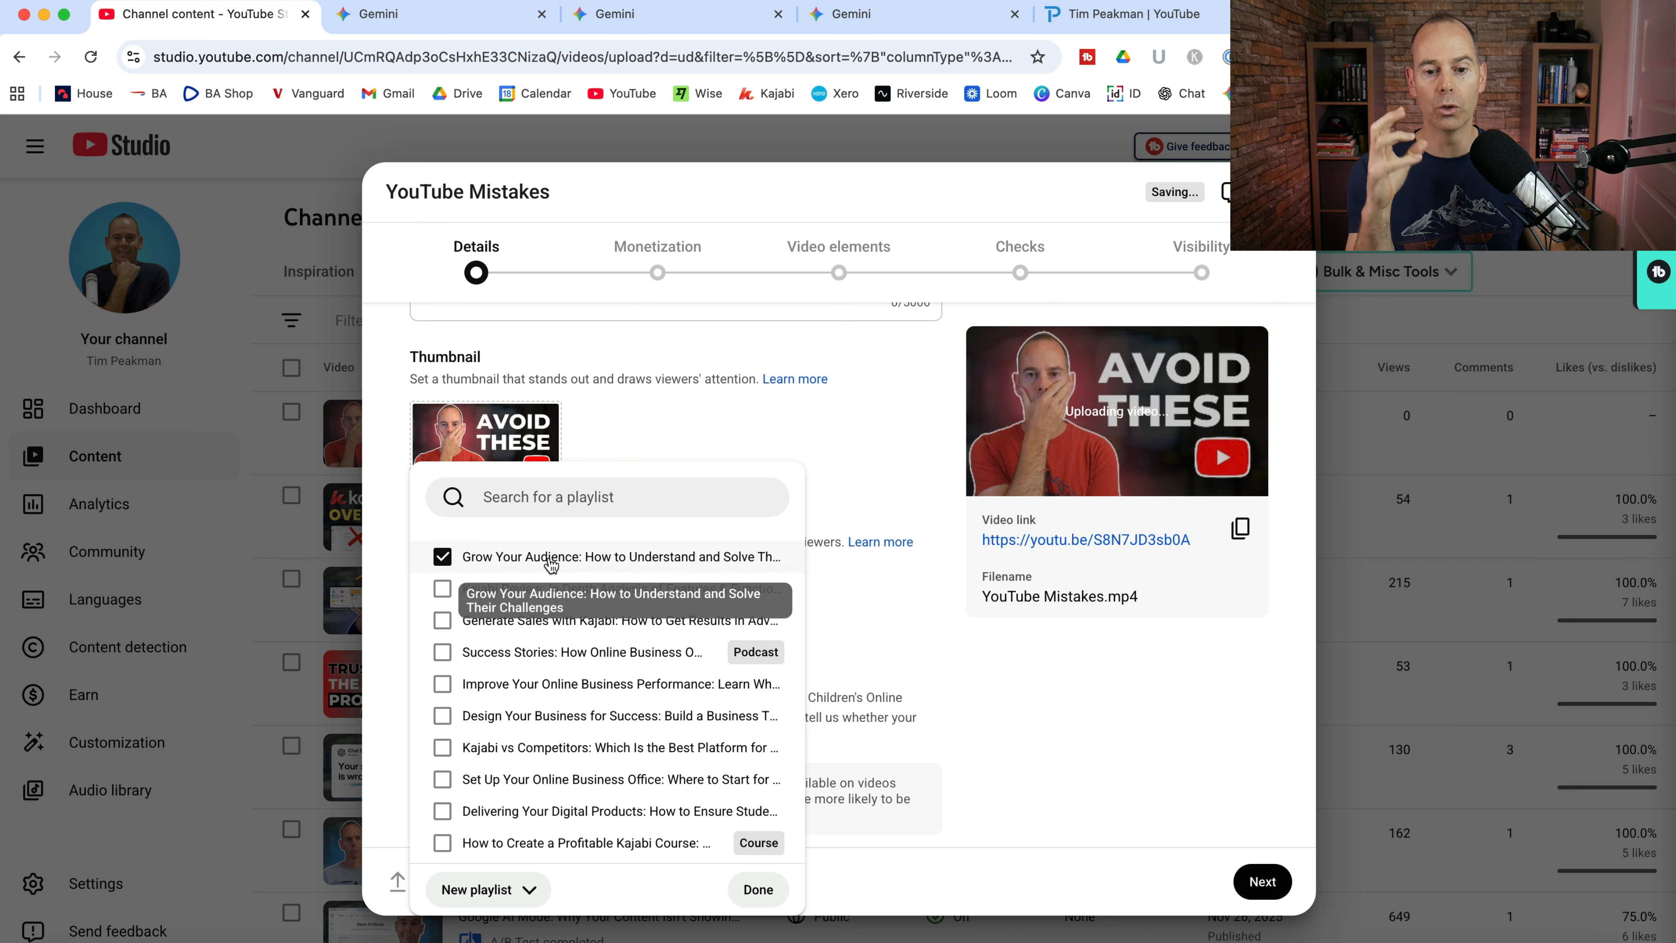
left_click(759, 890)
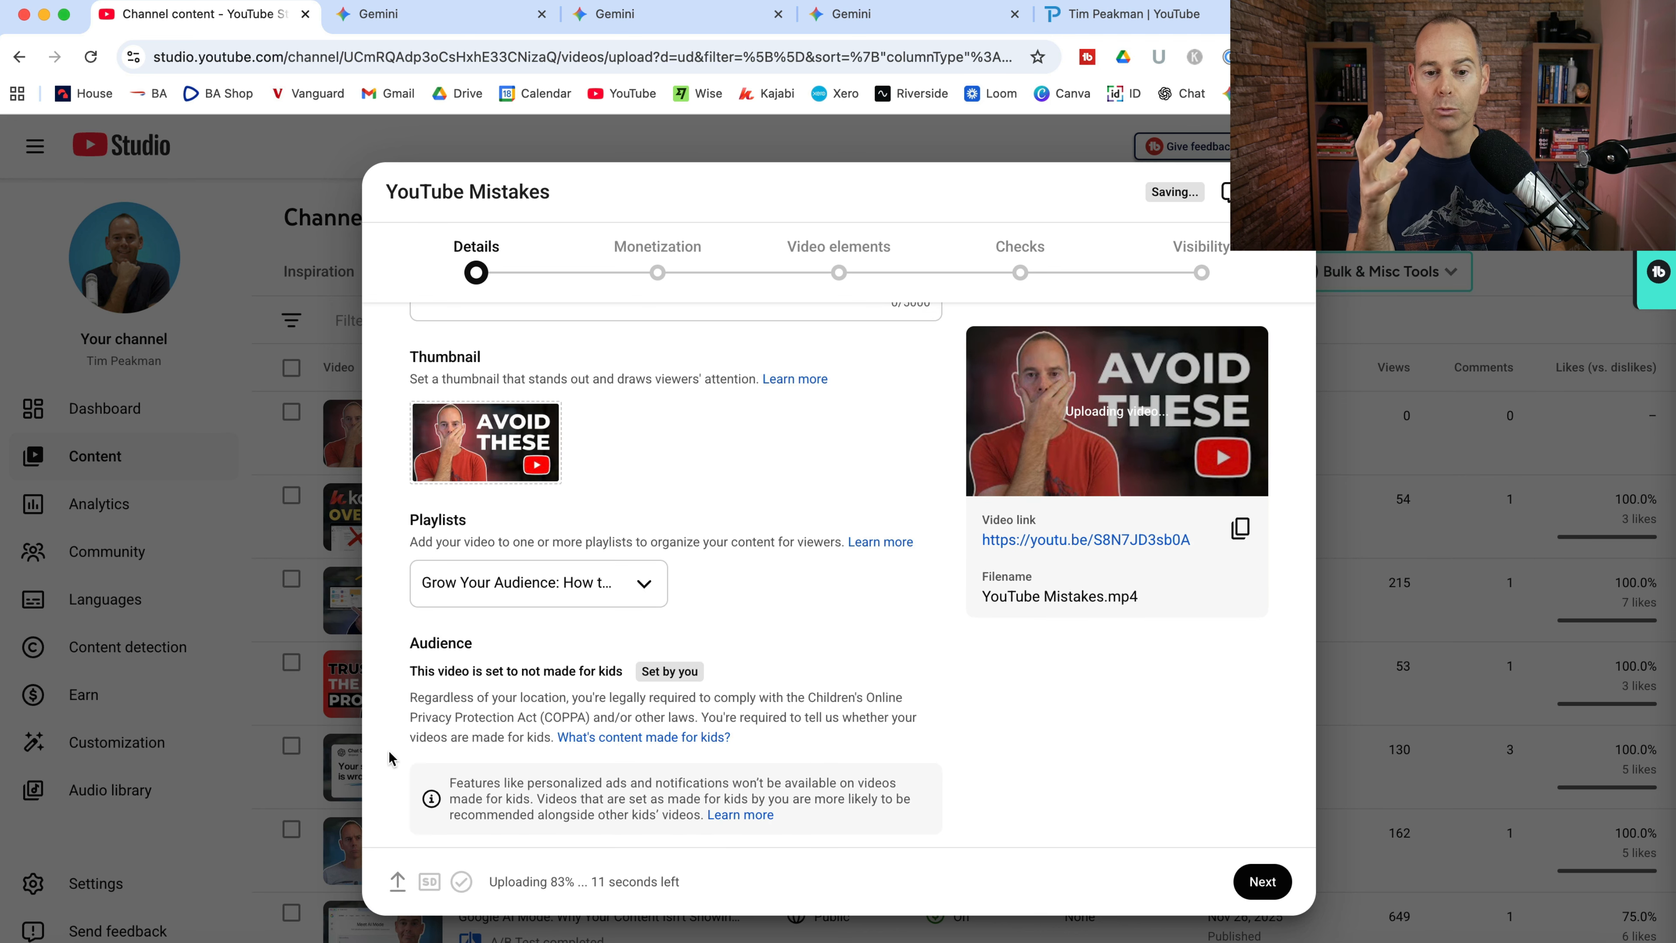
Answer No to the altered content question in the video details.
scroll(389, 727, "down", 4)
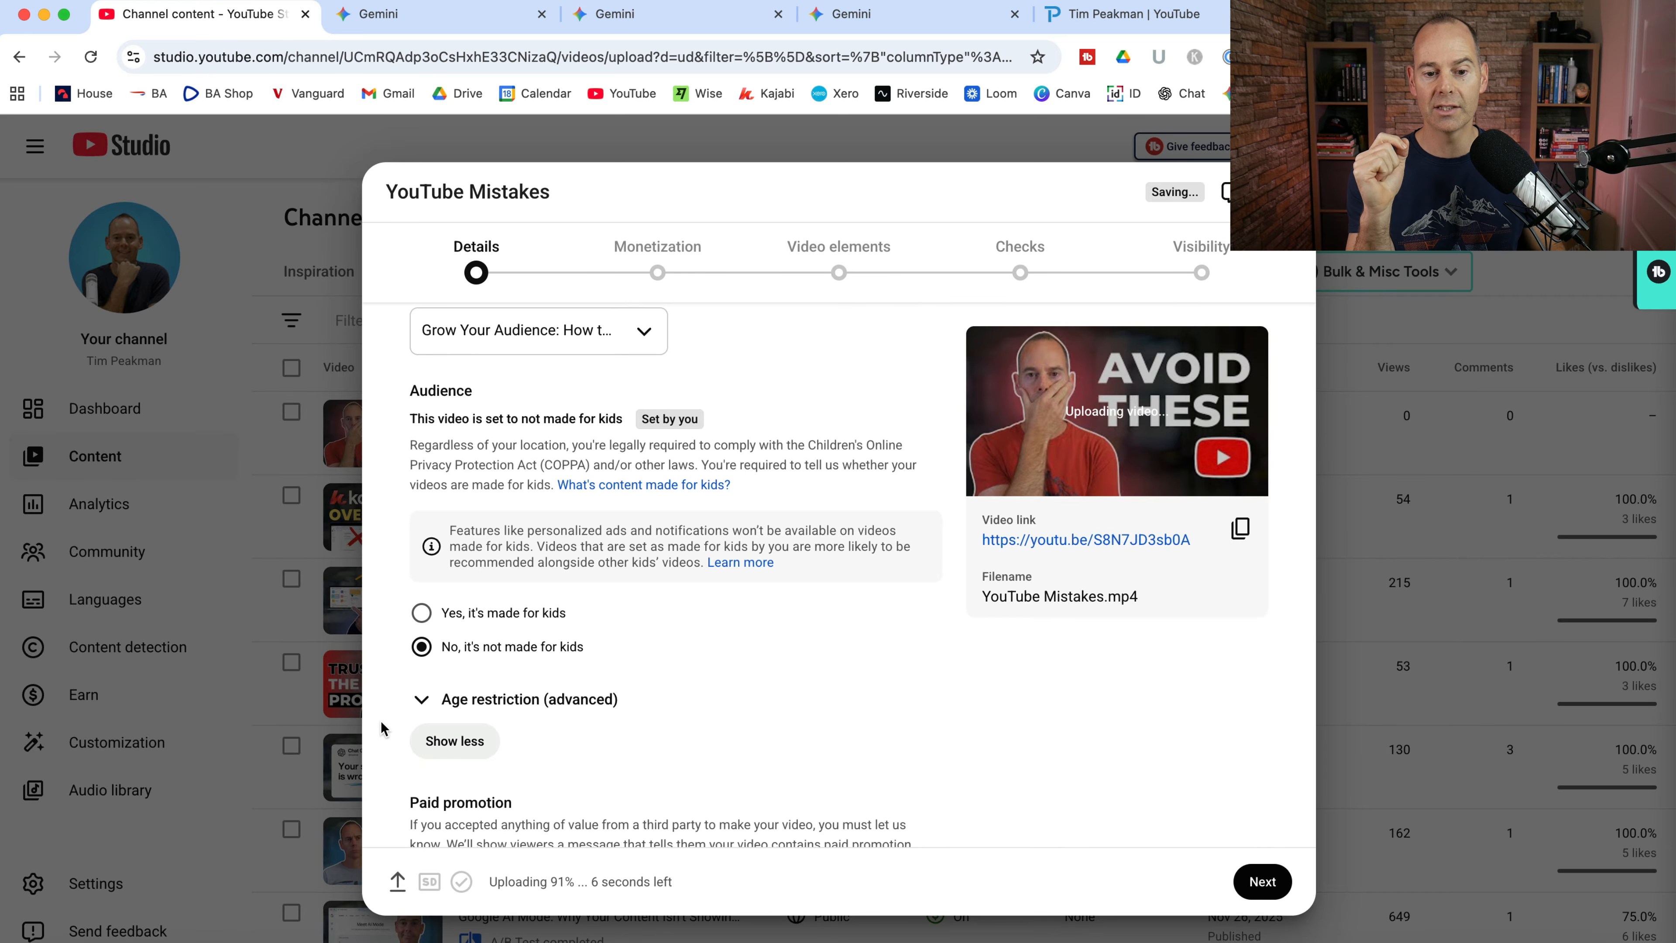
scroll(383, 727, "down", 4)
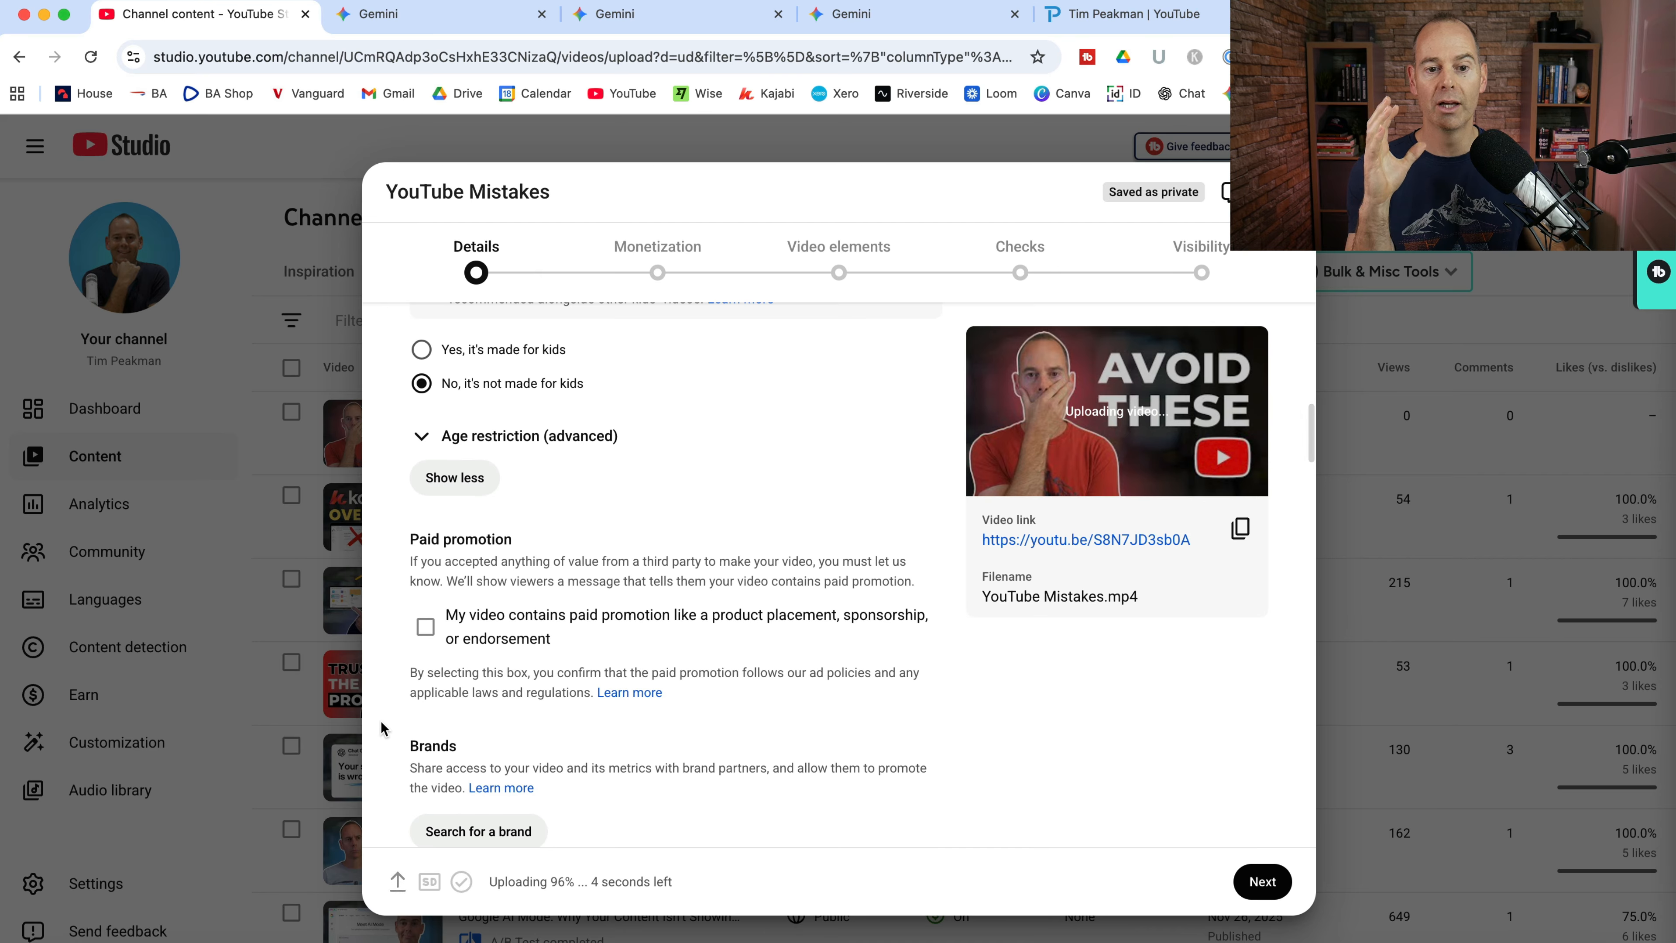
scroll(382, 727, "down", 1)
scroll(382, 720, "down", 2)
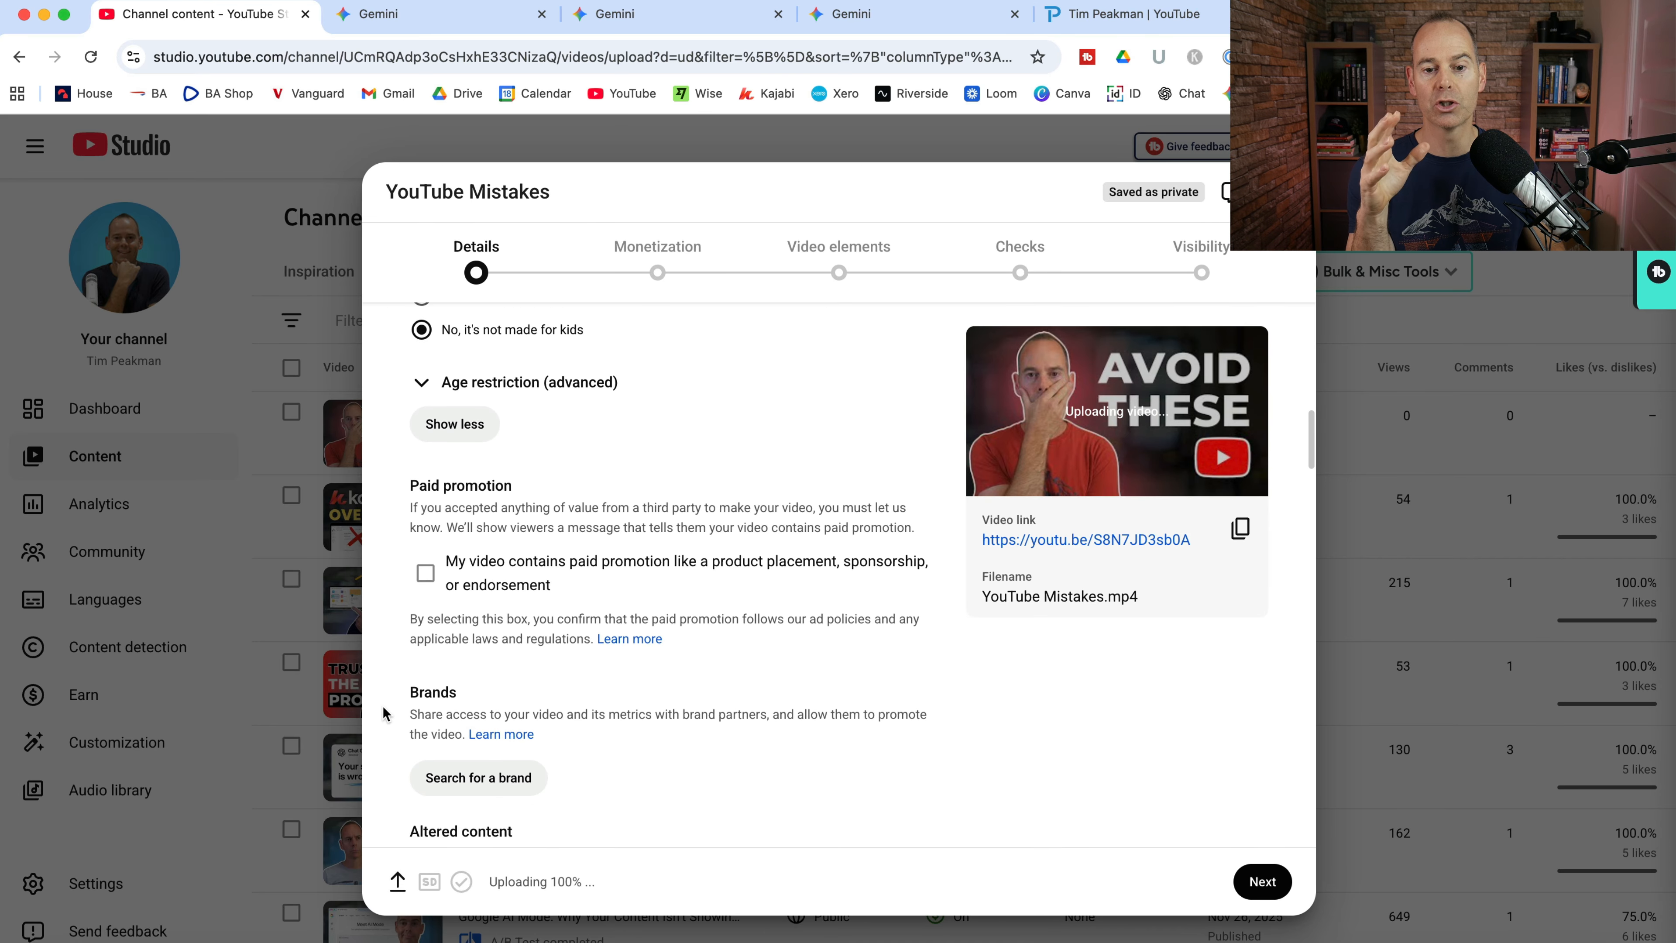
scroll(382, 713, "down", 2)
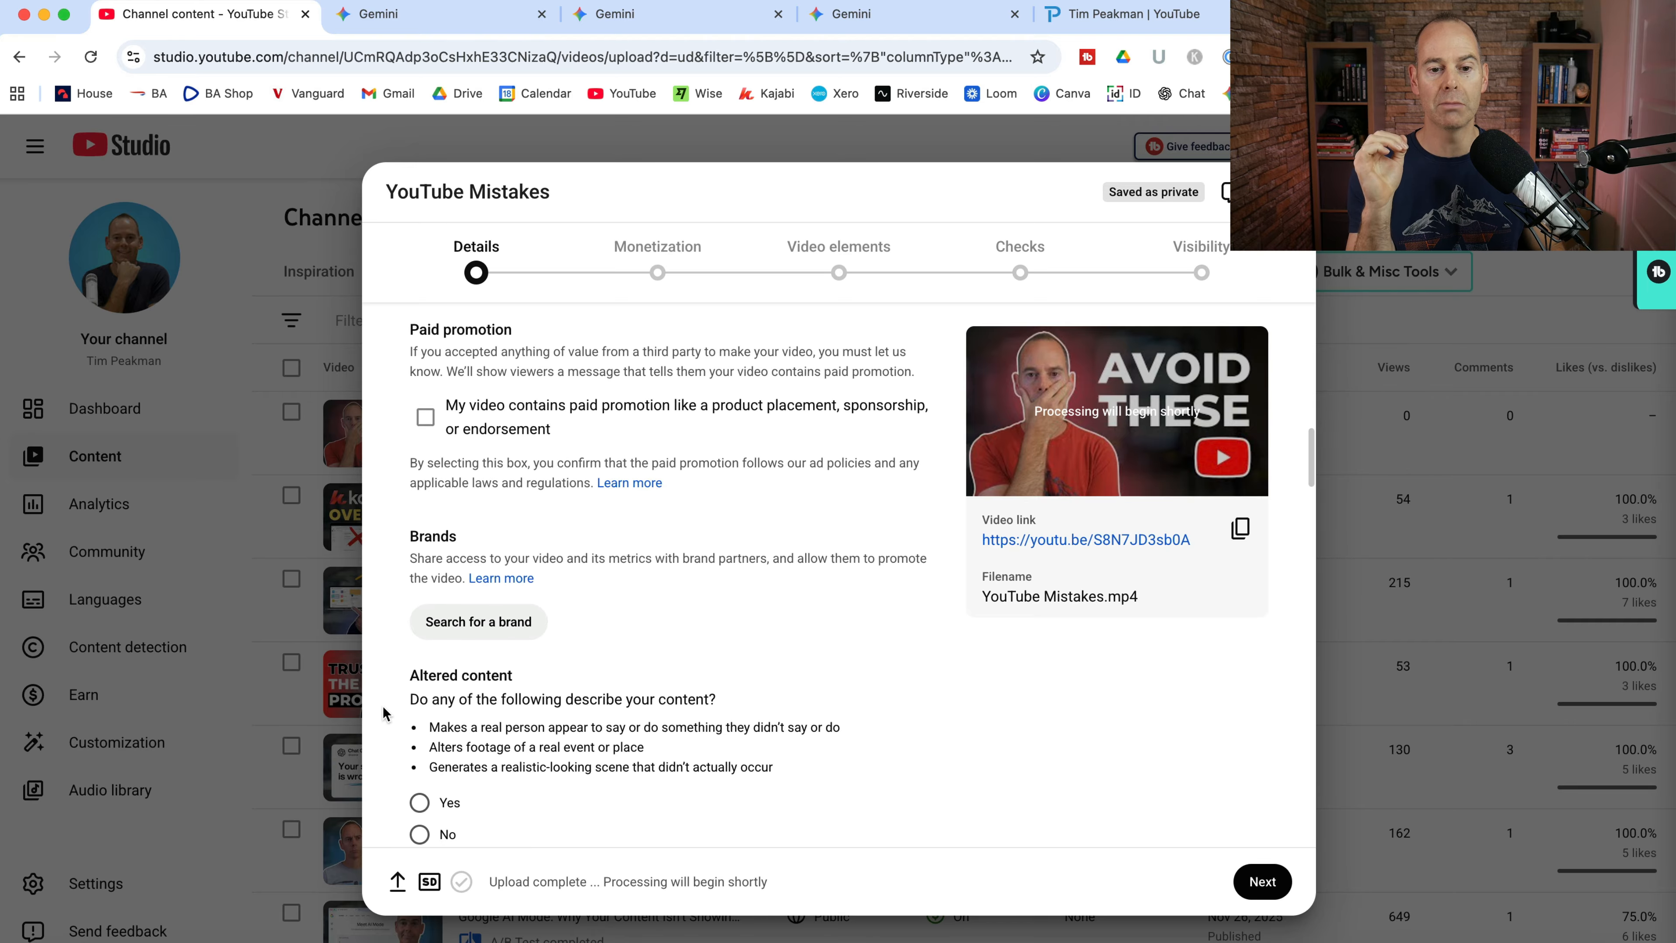
scroll(383, 713, "down", 3)
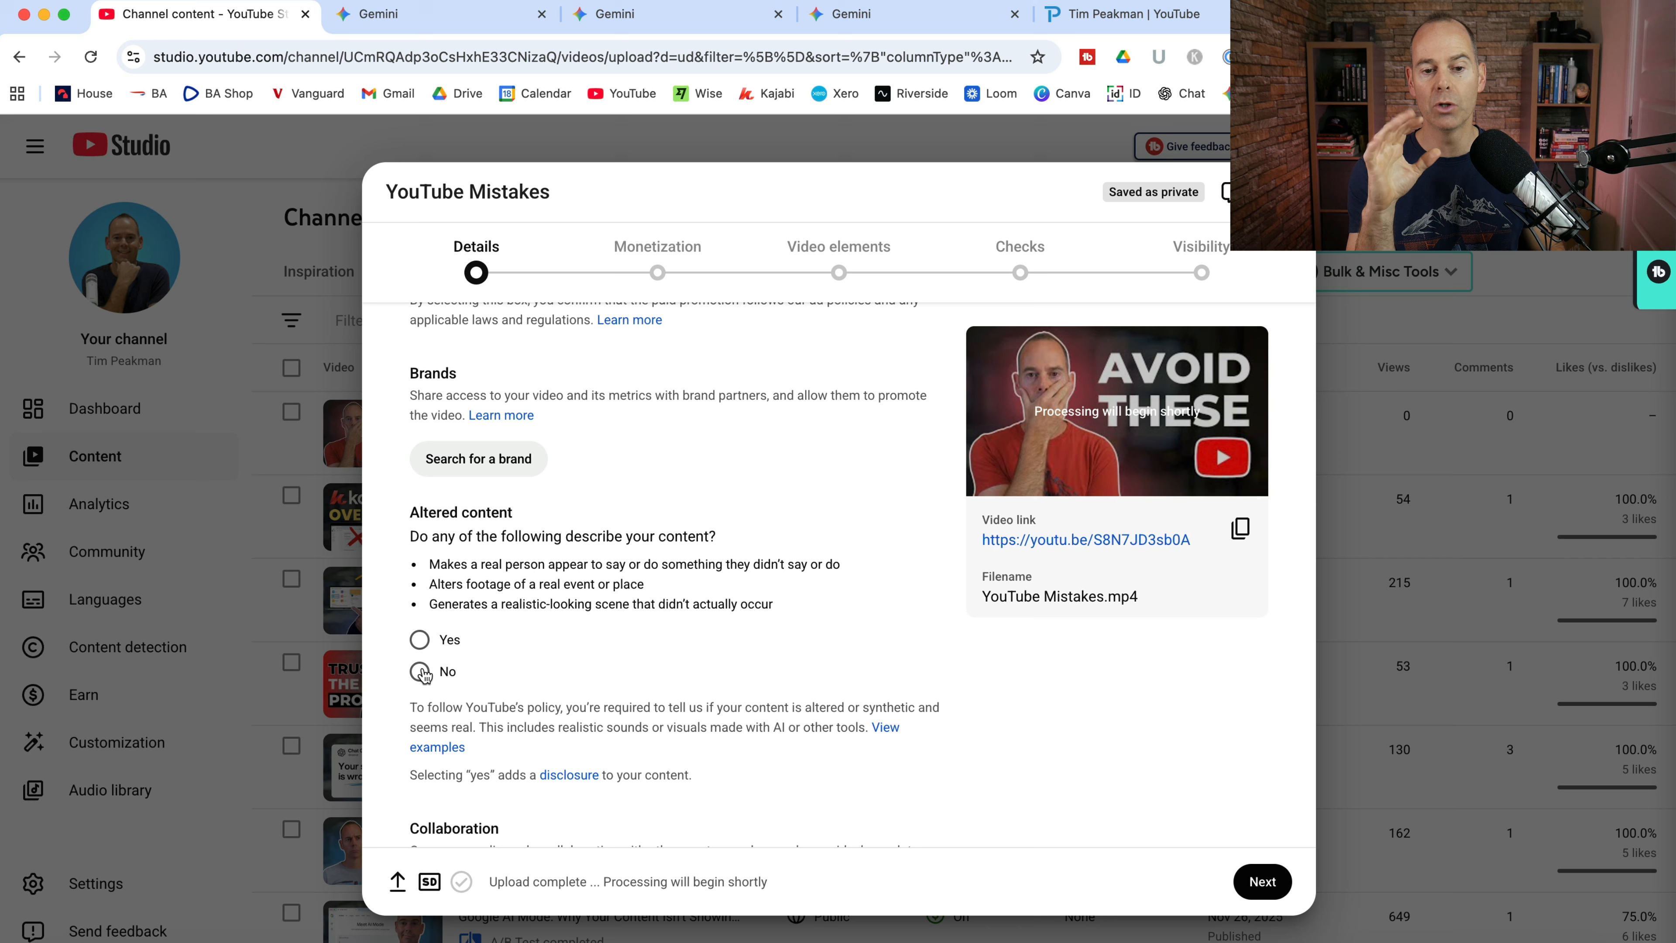
left_click(420, 672)
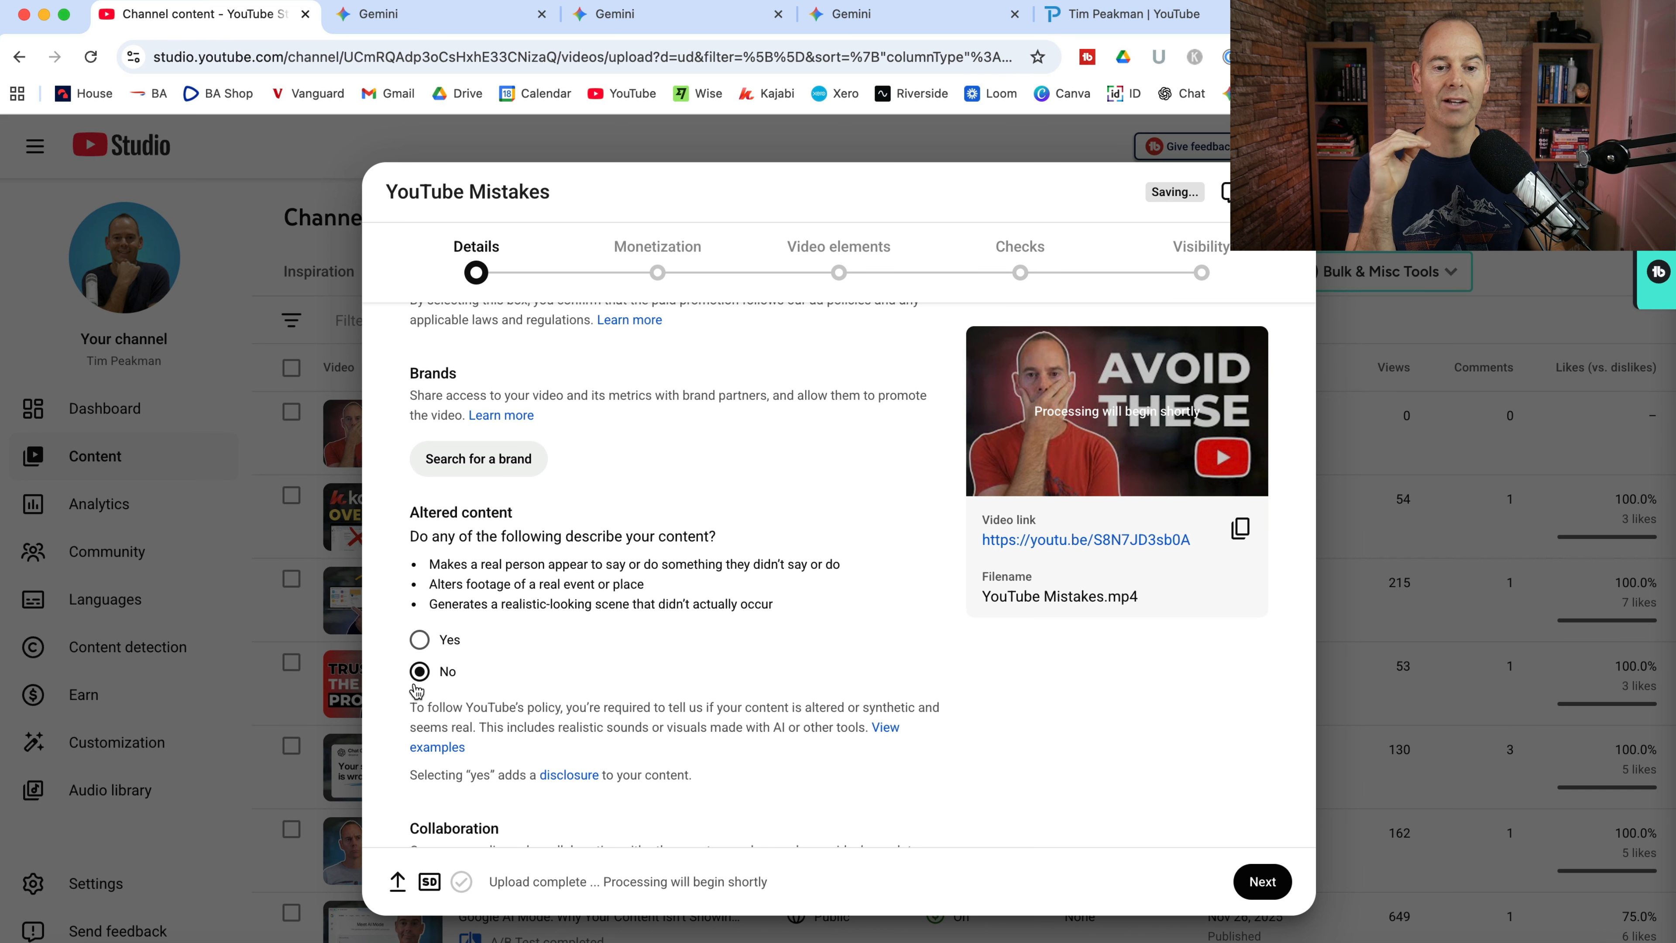
Add the tag "youtube mistakes" to the video.
scroll(386, 726, "down", 1)
scroll(386, 725, "down", 5)
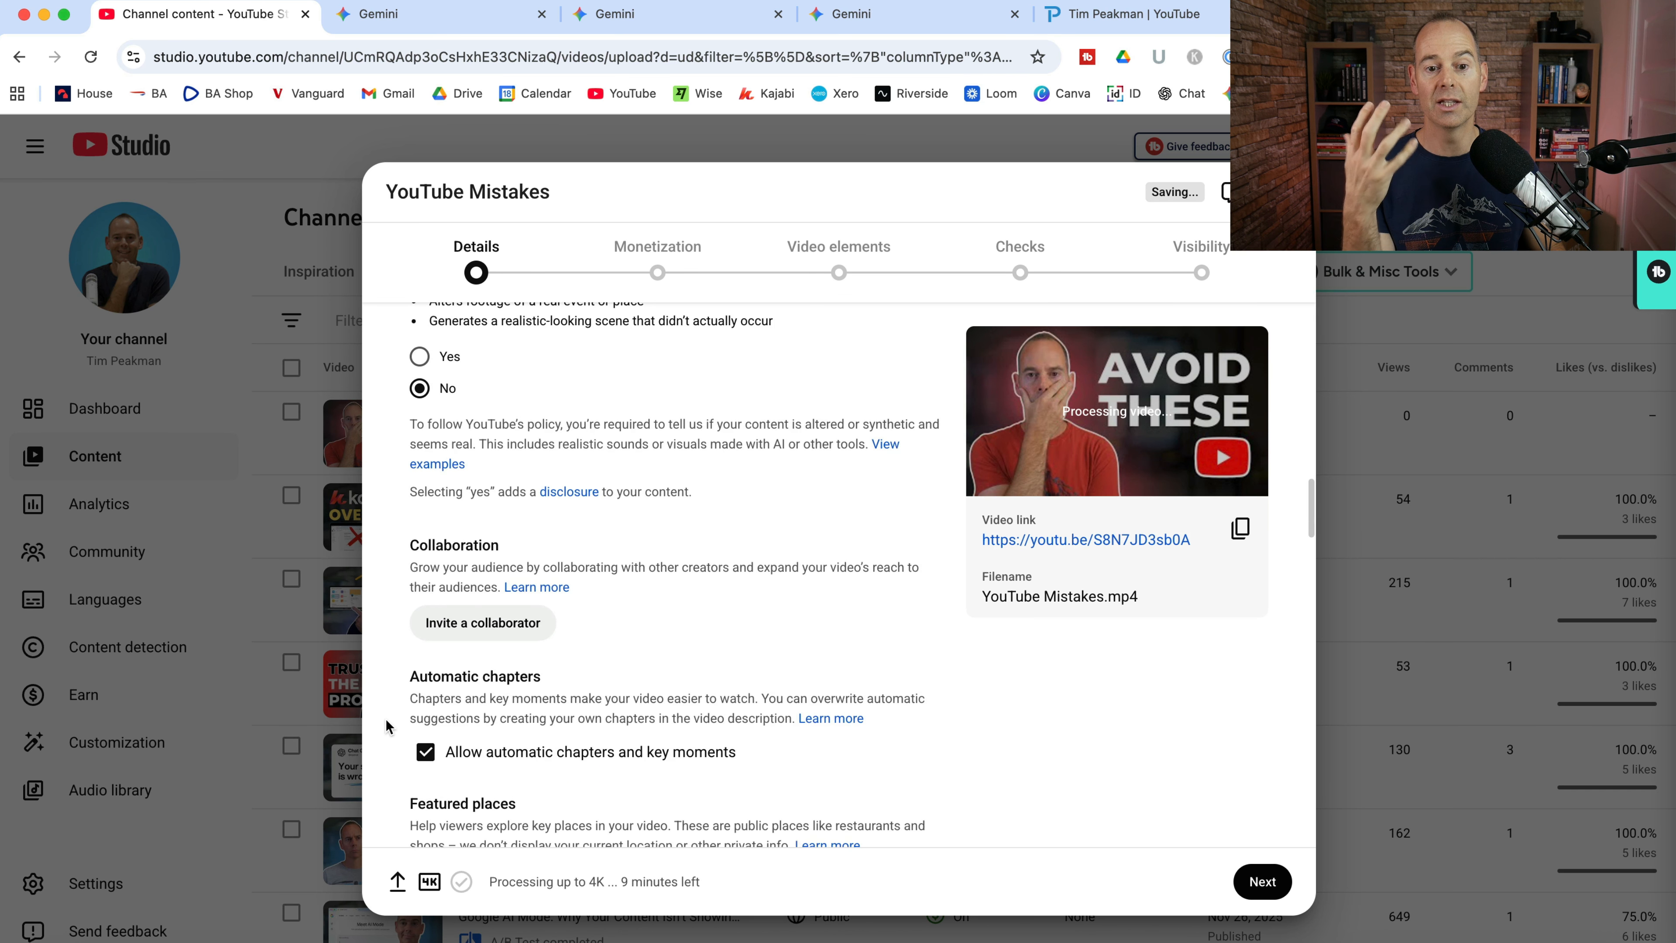
scroll(386, 725, "down", 3)
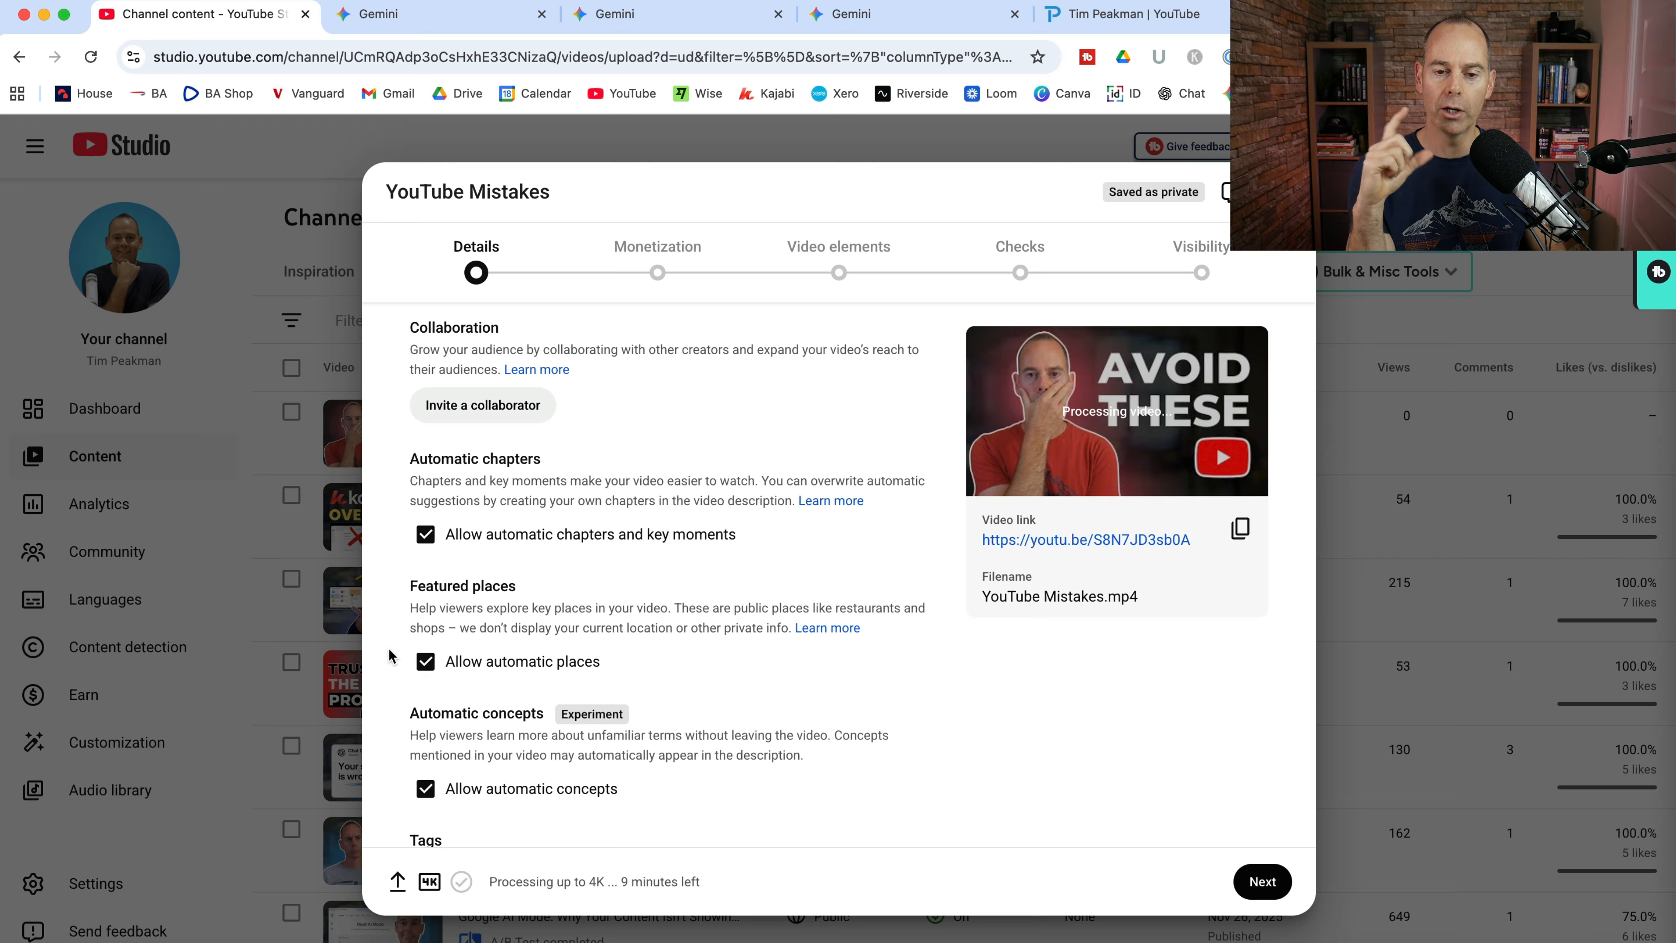
scroll(394, 647, "down", 2)
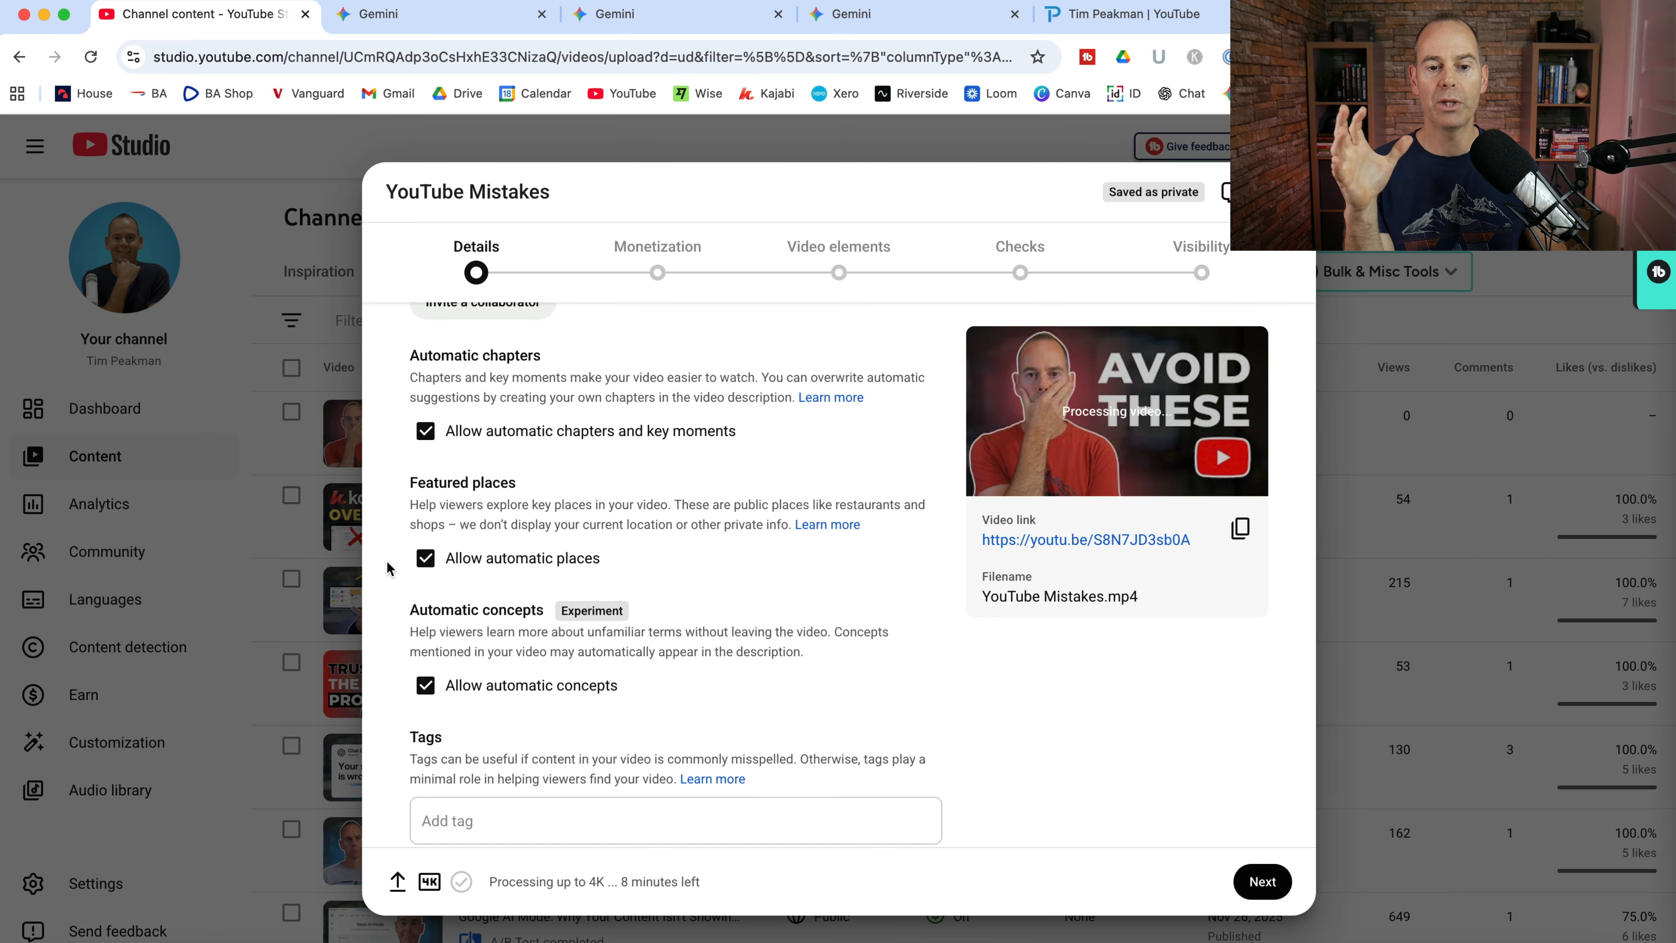
scroll(385, 604, "down", 1)
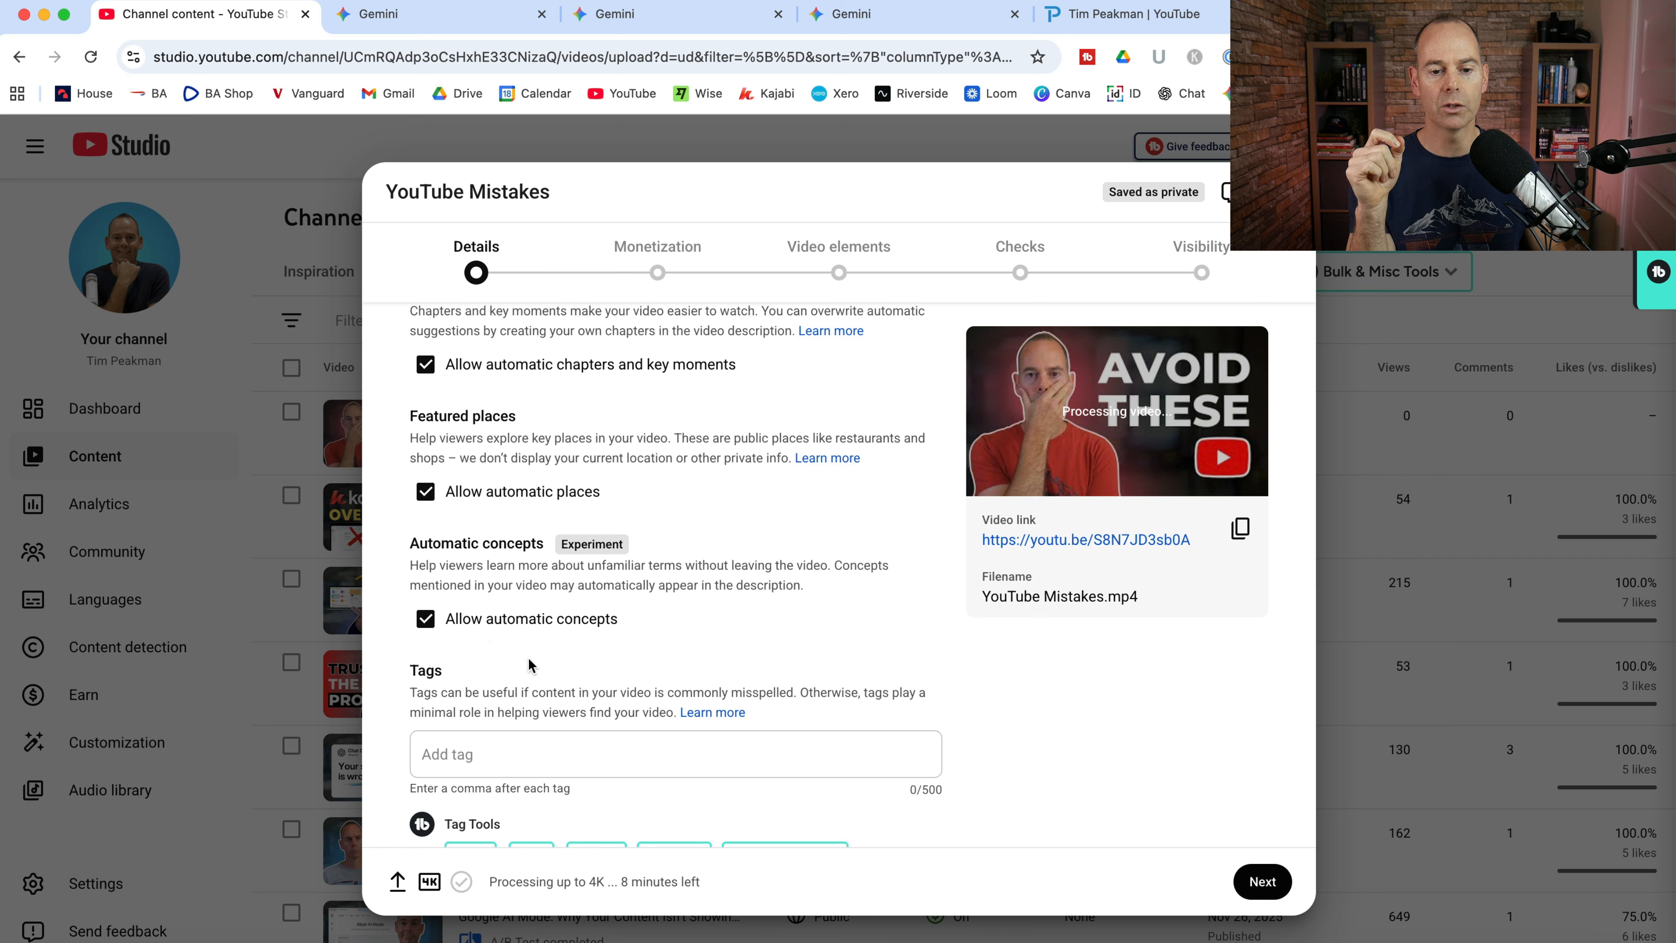
scroll(386, 756, "down", 2)
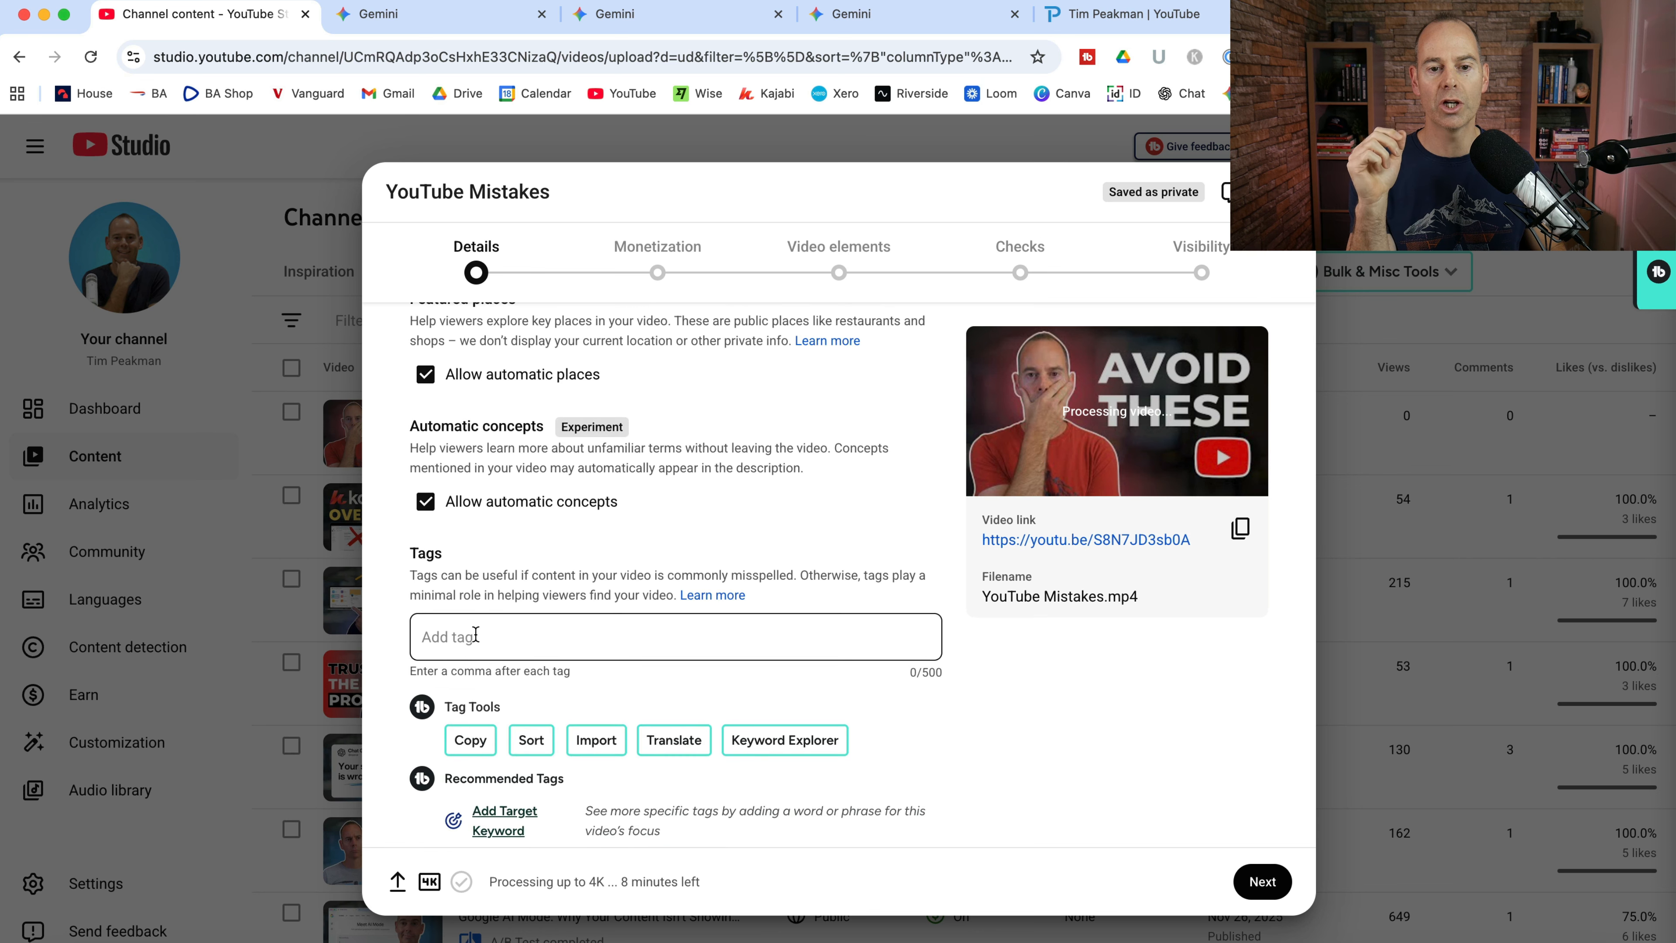
left_click(475, 634)
type("y")
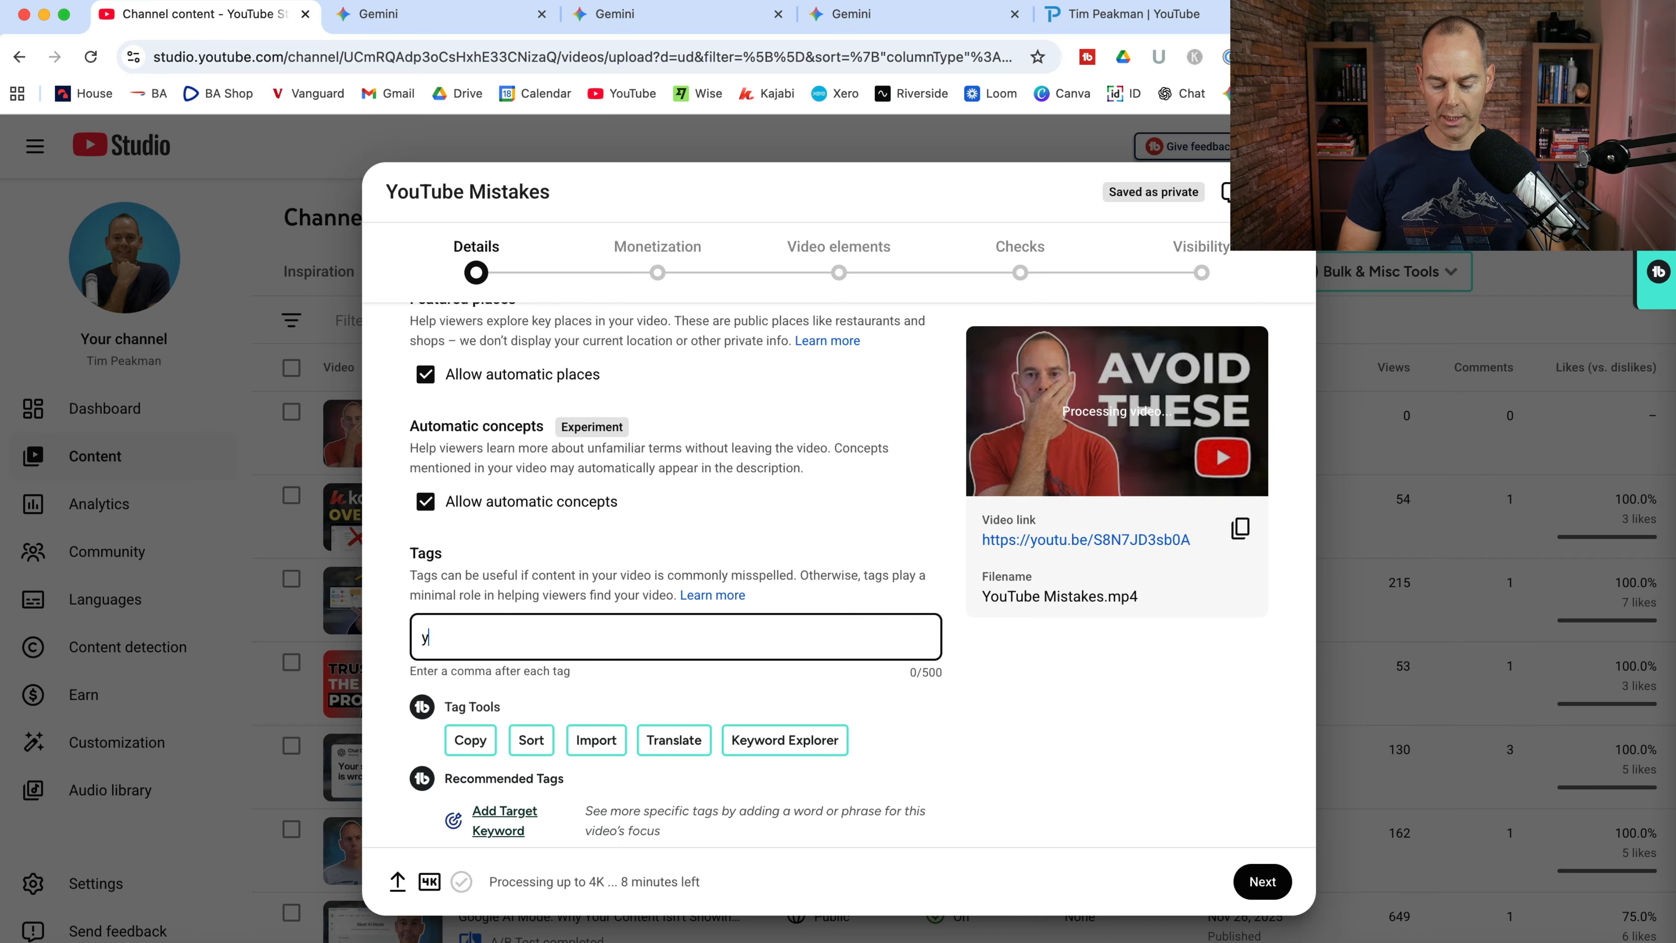
type("outube mista")
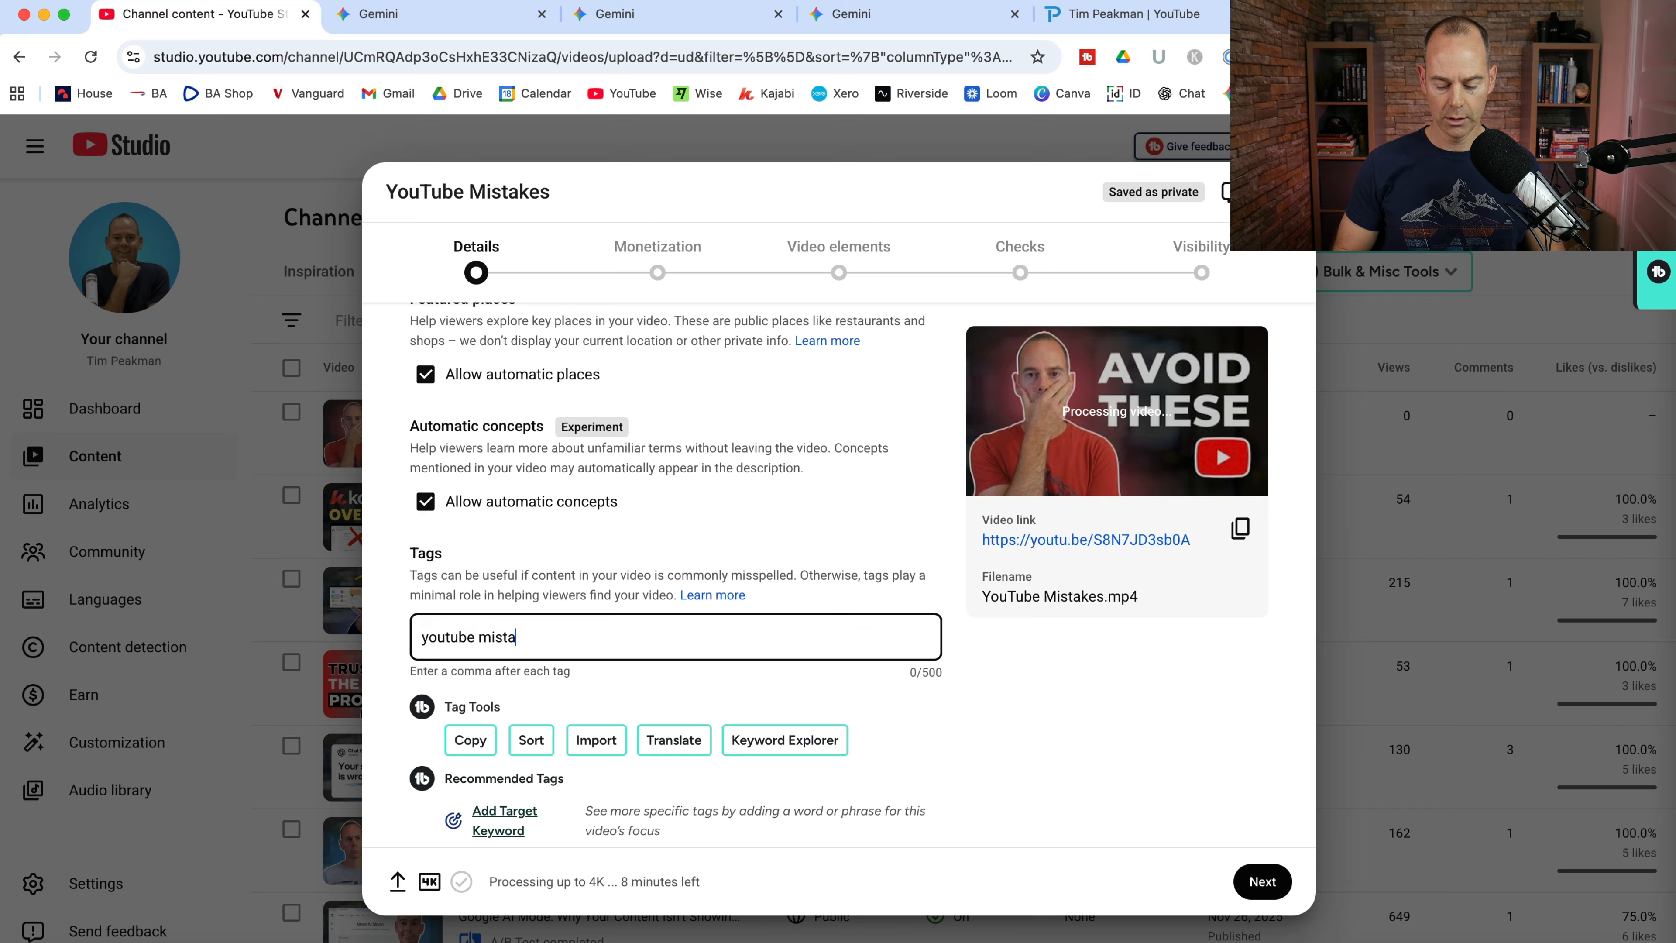
type("kes")
key("Return")
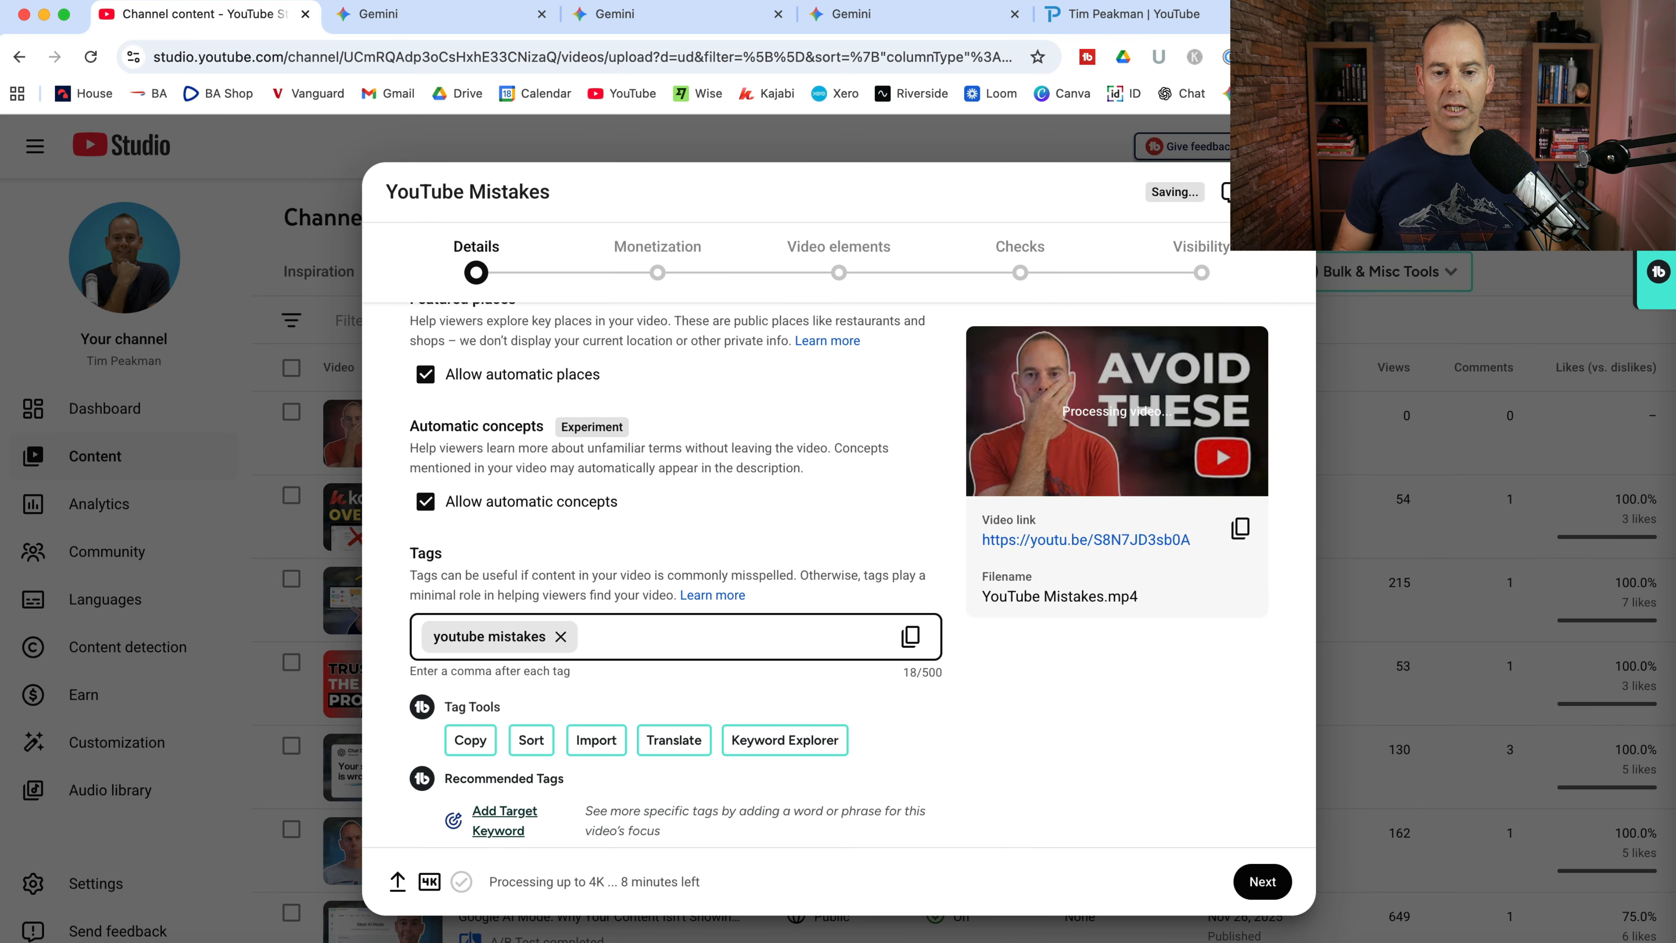
left_click(954, 631)
Review the recommended tags and the language, recording date, license, Shorts remixing, category and comment settings of the video.
scroll(953, 631, "down", 6)
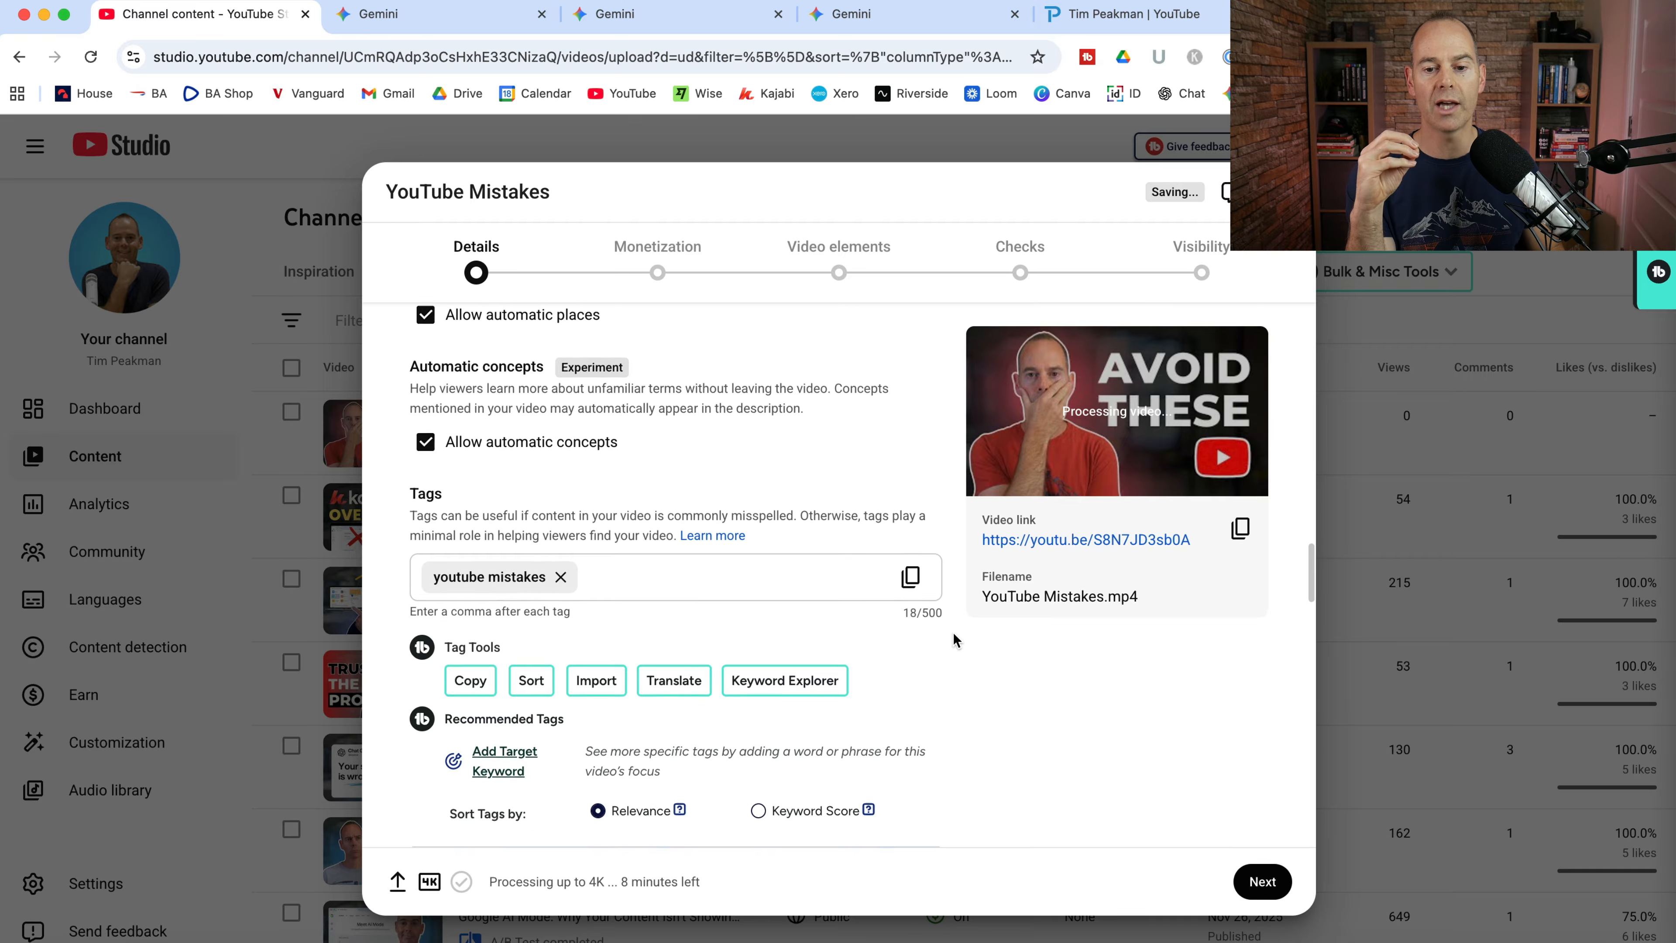
scroll(953, 632, "down", 2)
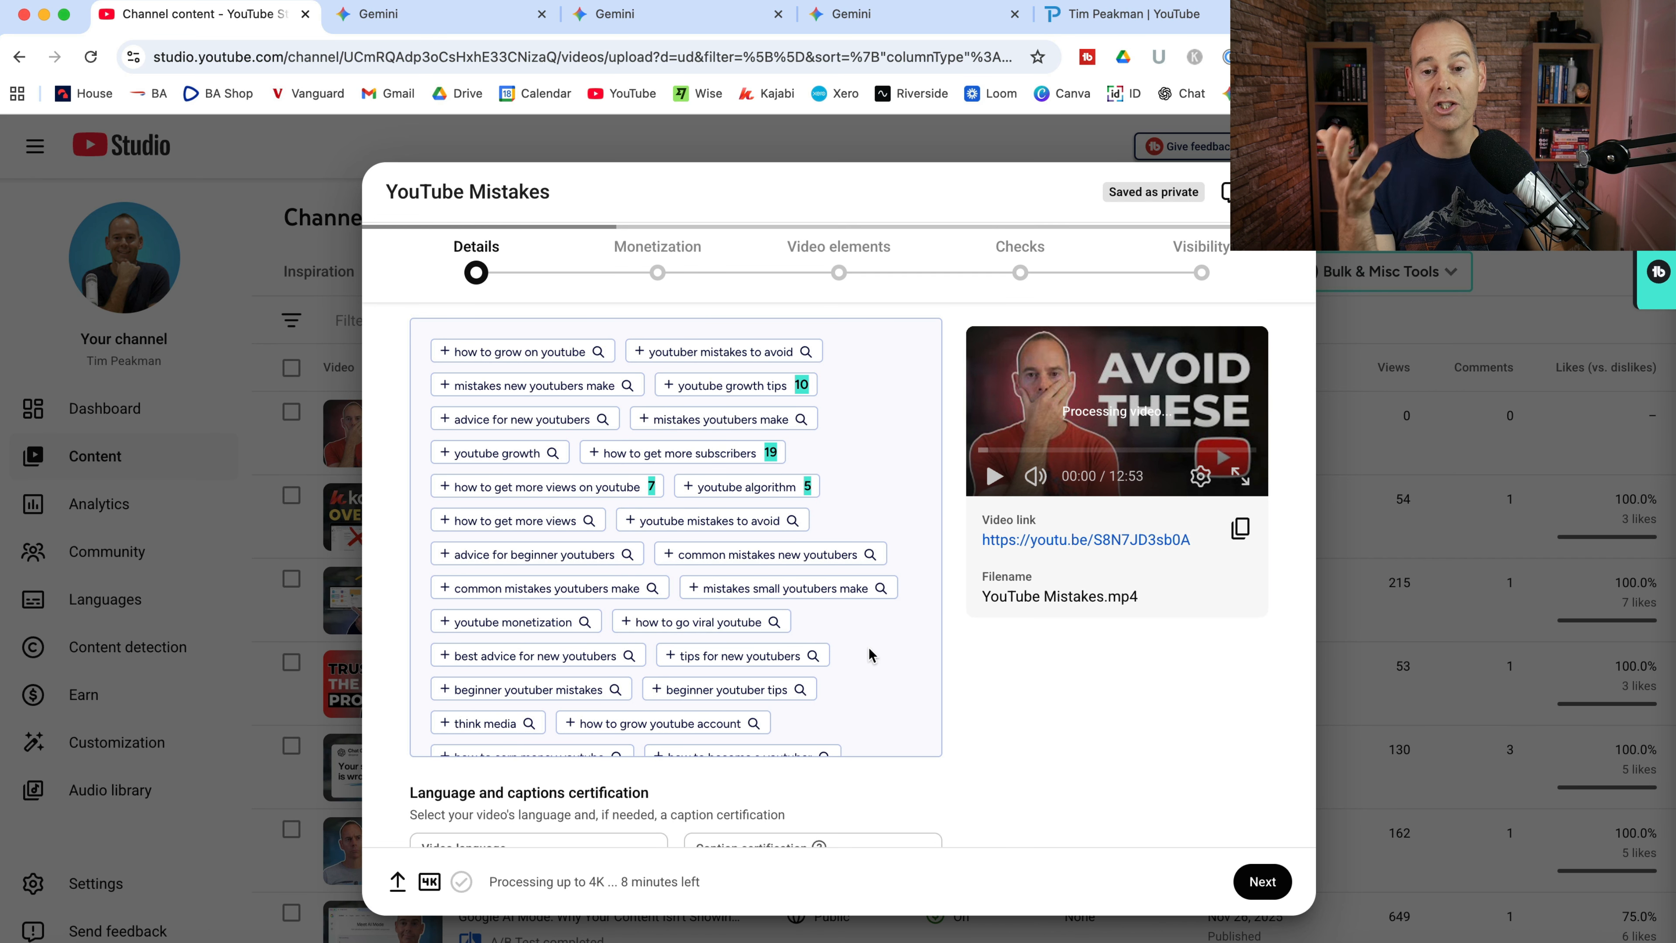
scroll(871, 653, "down", 5)
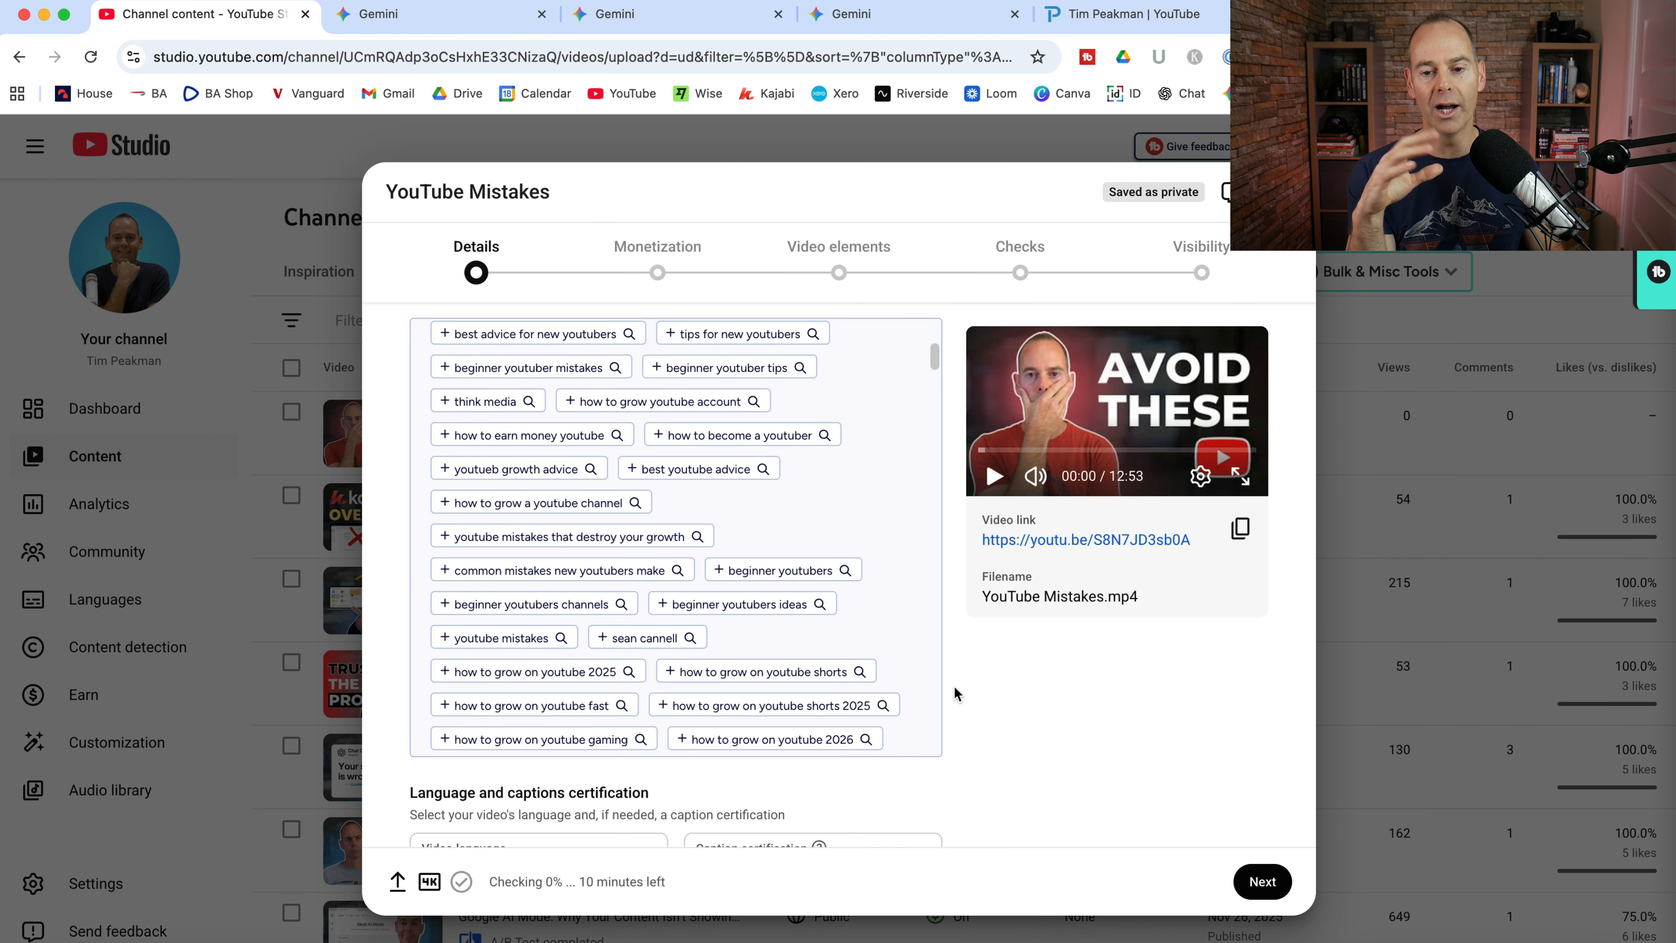
scroll(954, 686, "down", 7)
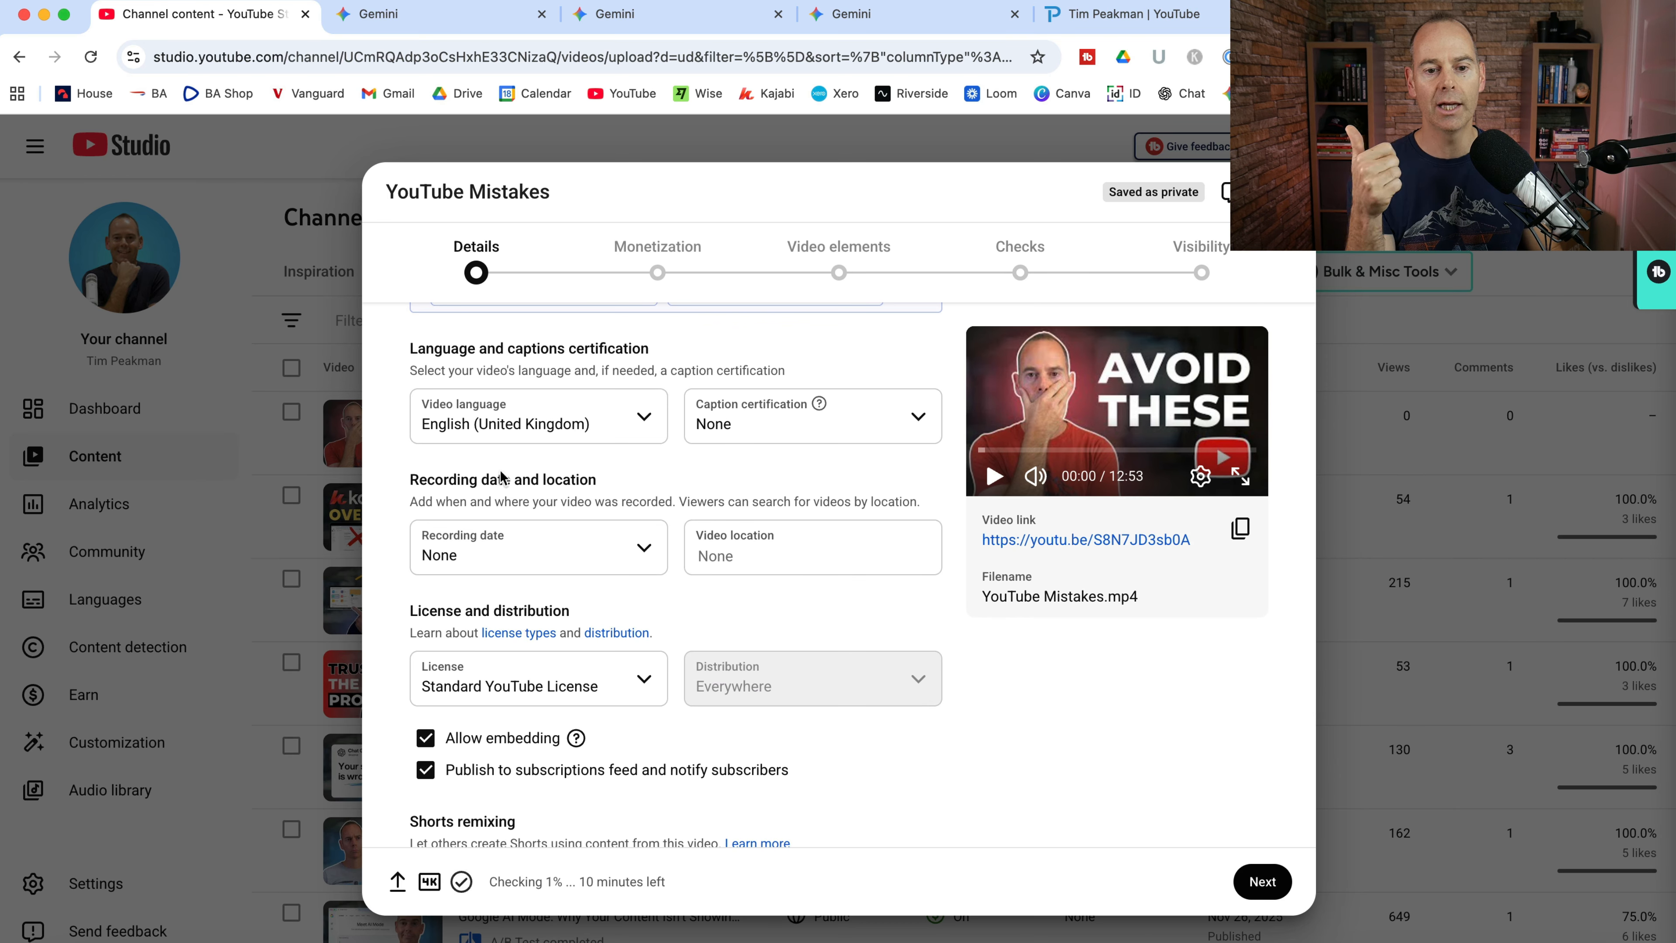
scroll(379, 637, "down", 4)
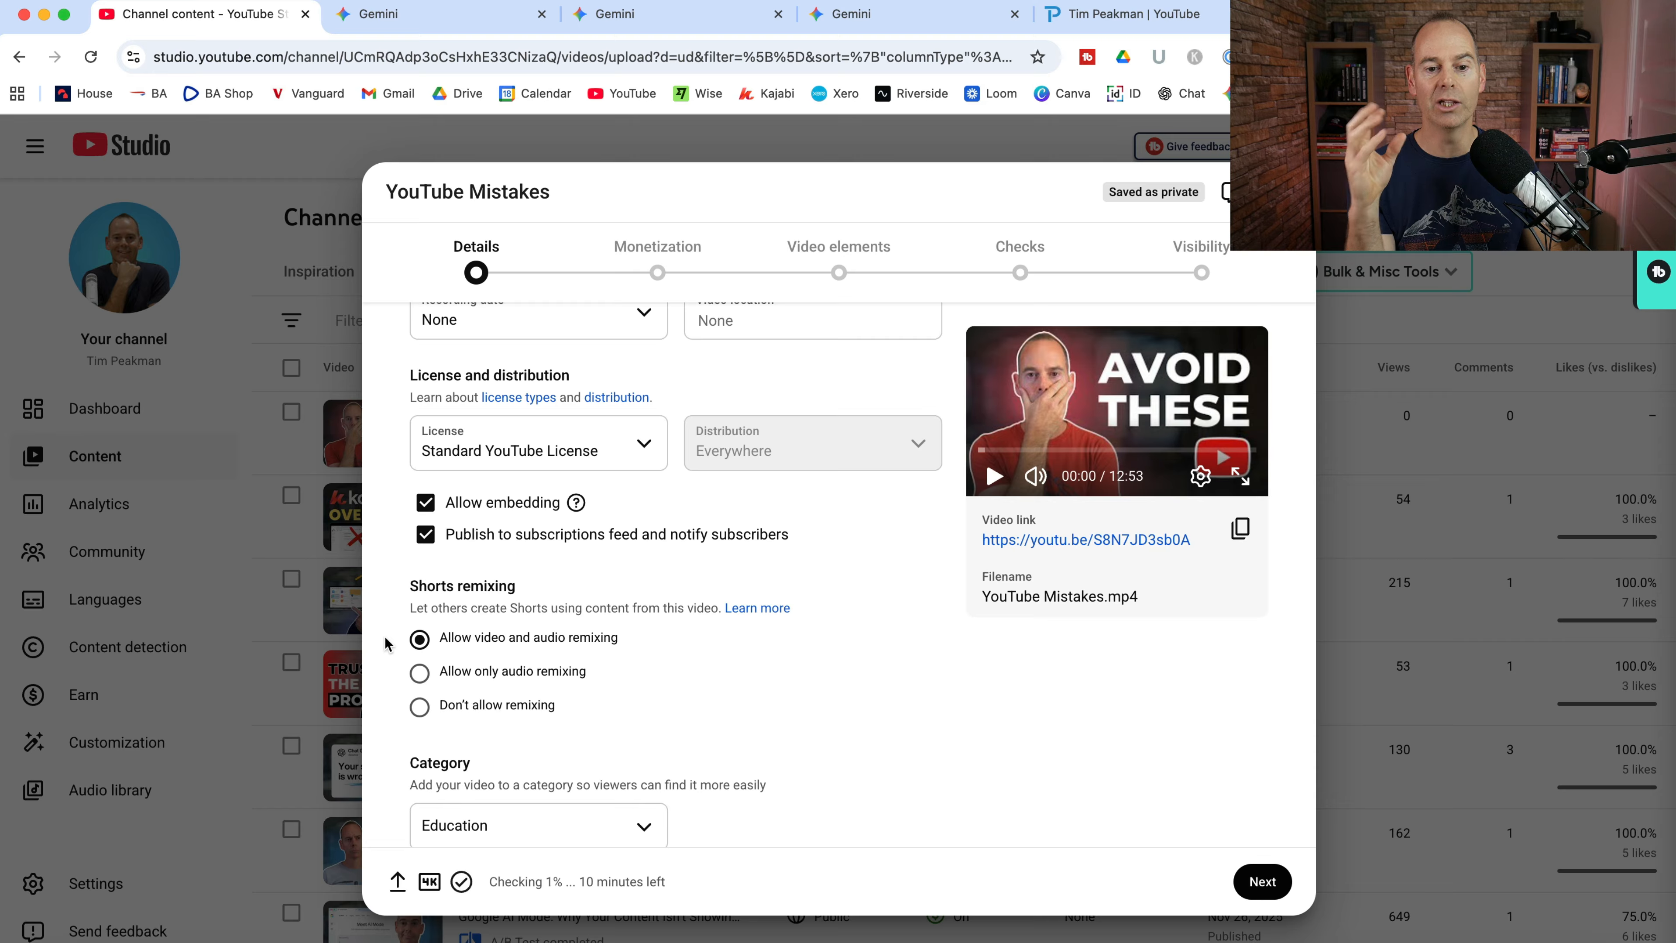
scroll(388, 644, "down", 1)
scroll(388, 643, "down", 6)
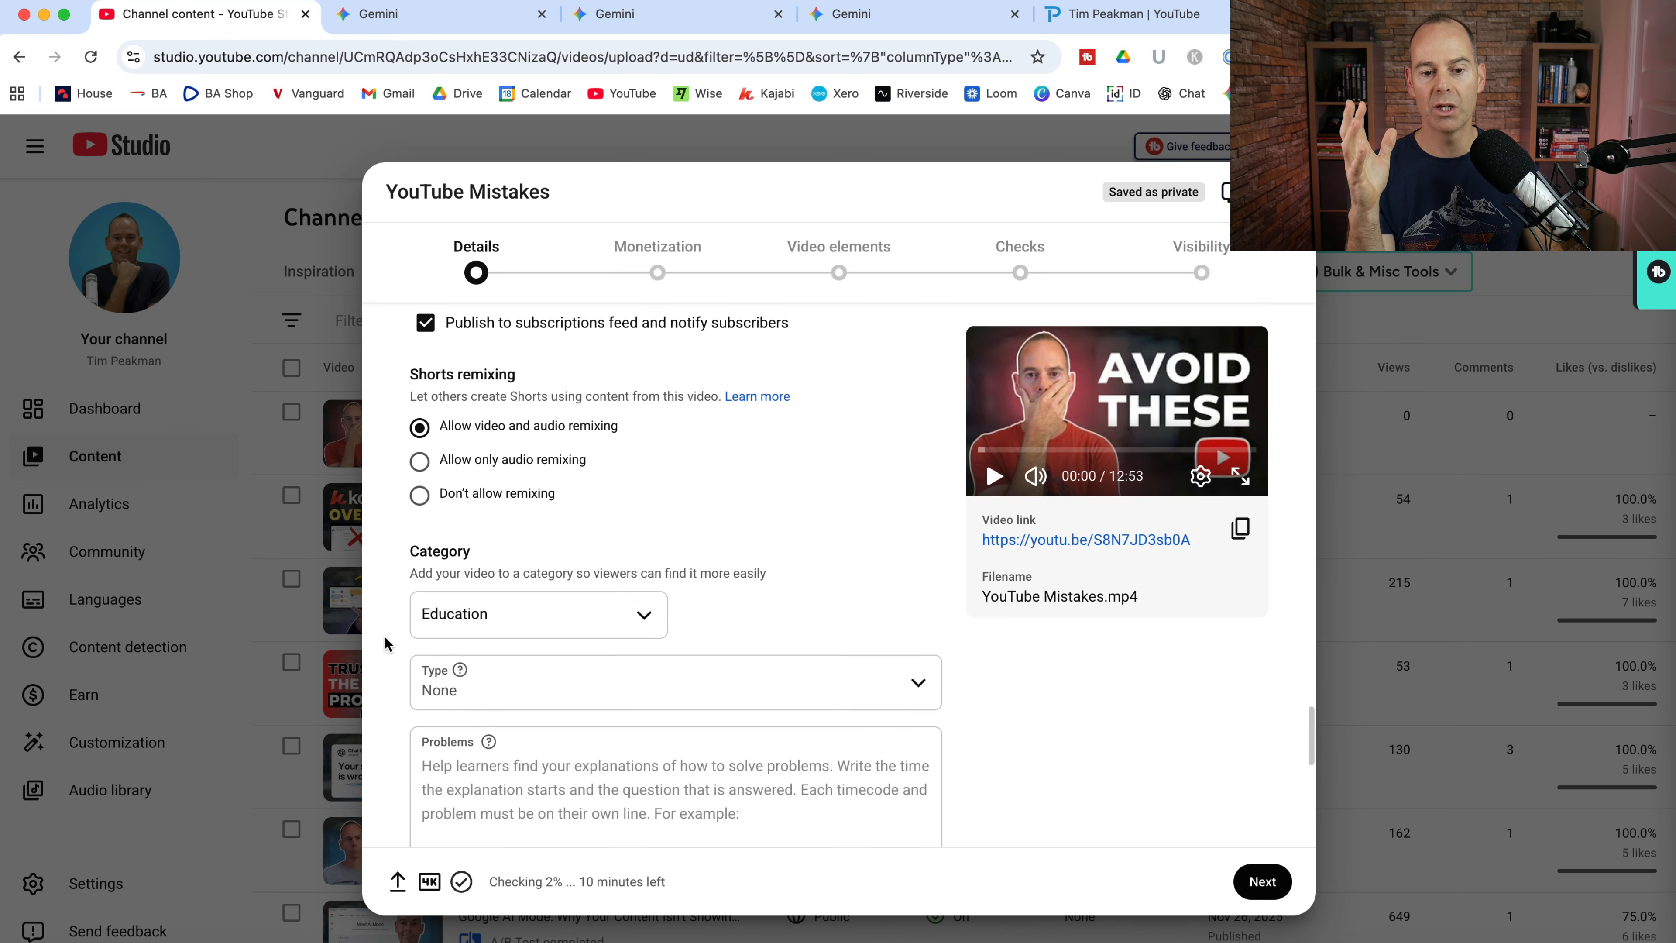
scroll(388, 643, "down", 2)
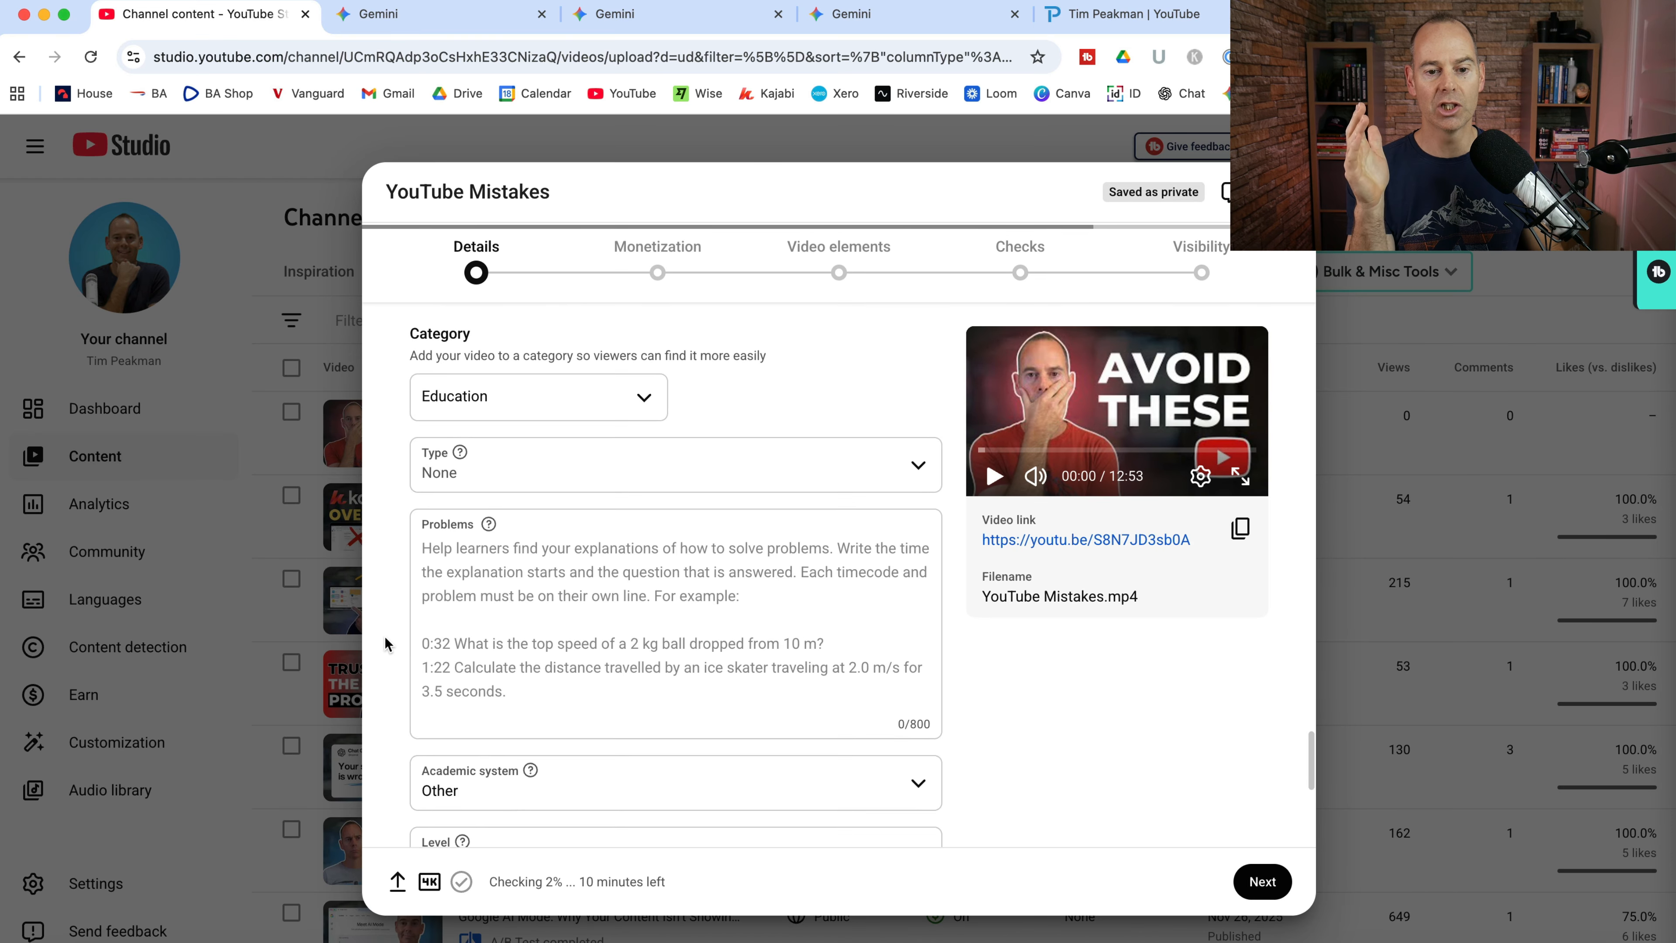
scroll(388, 644, "down", 7)
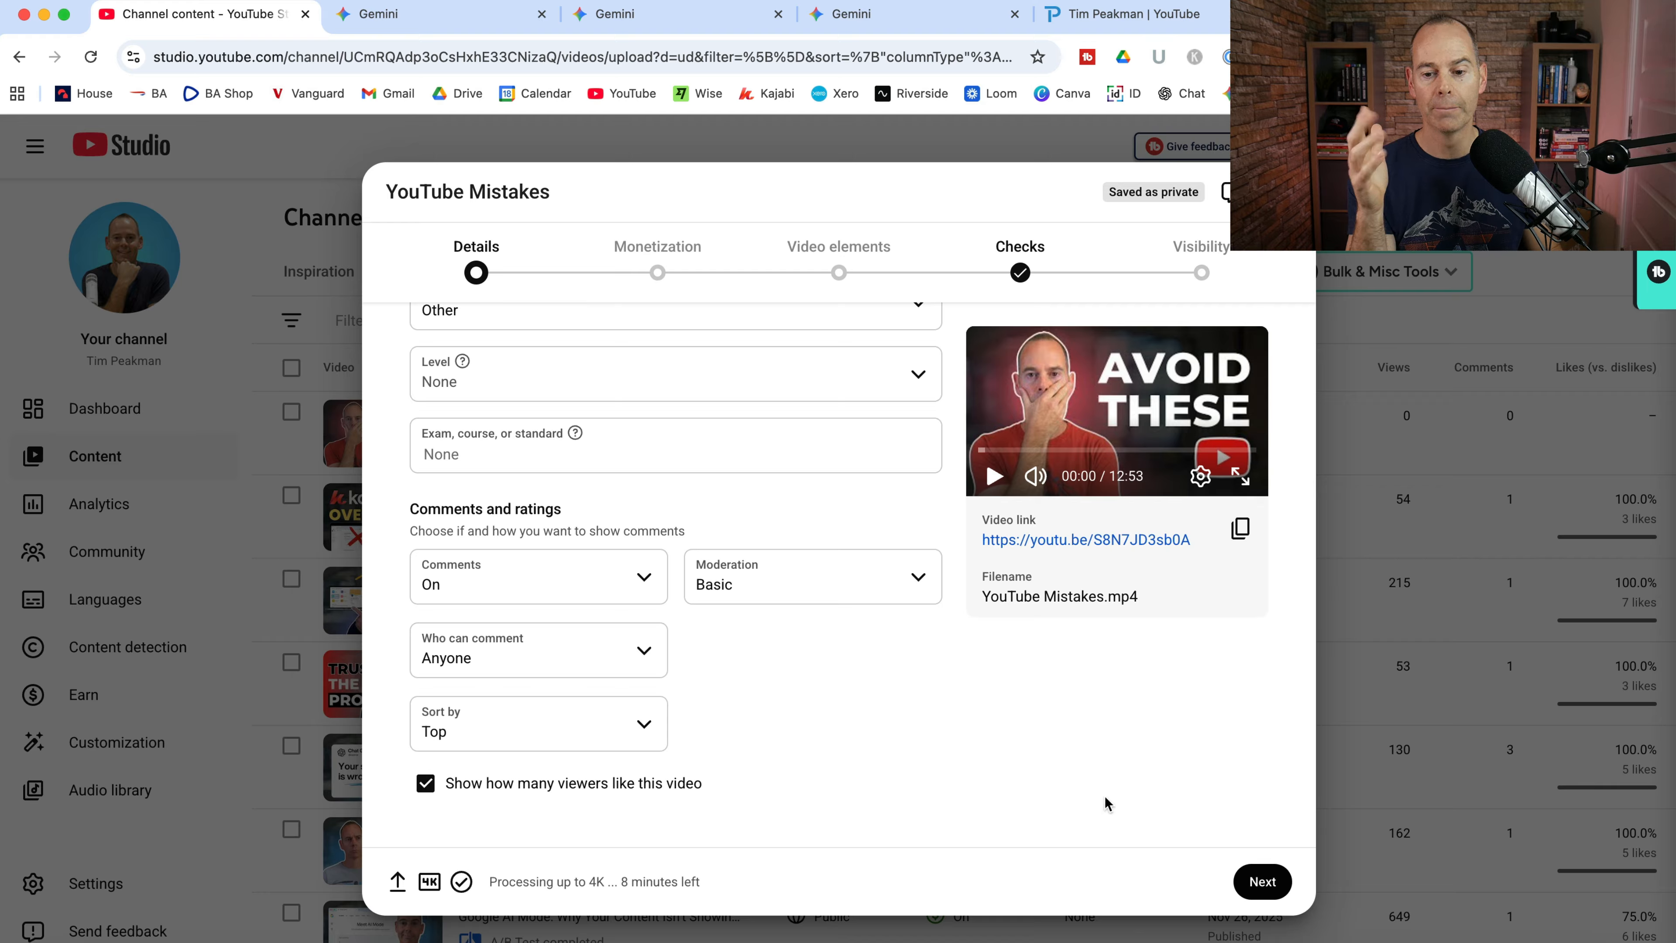
Continue to the monetization settings and turn ads on for the video.
left_click(1263, 881)
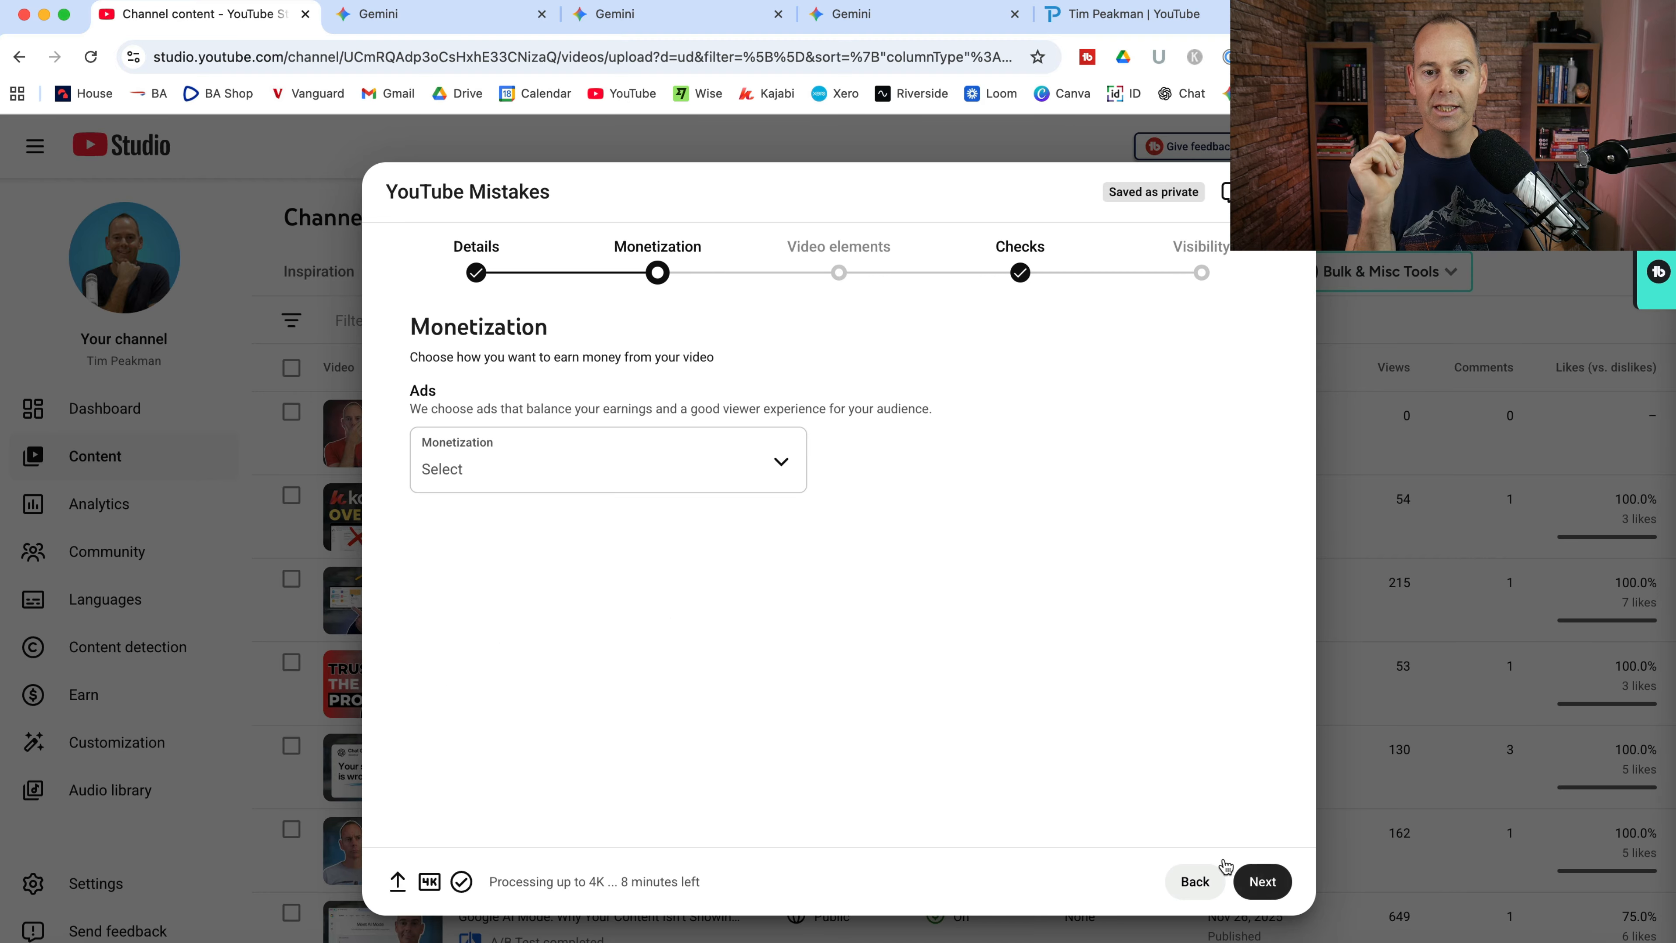
left_click(783, 468)
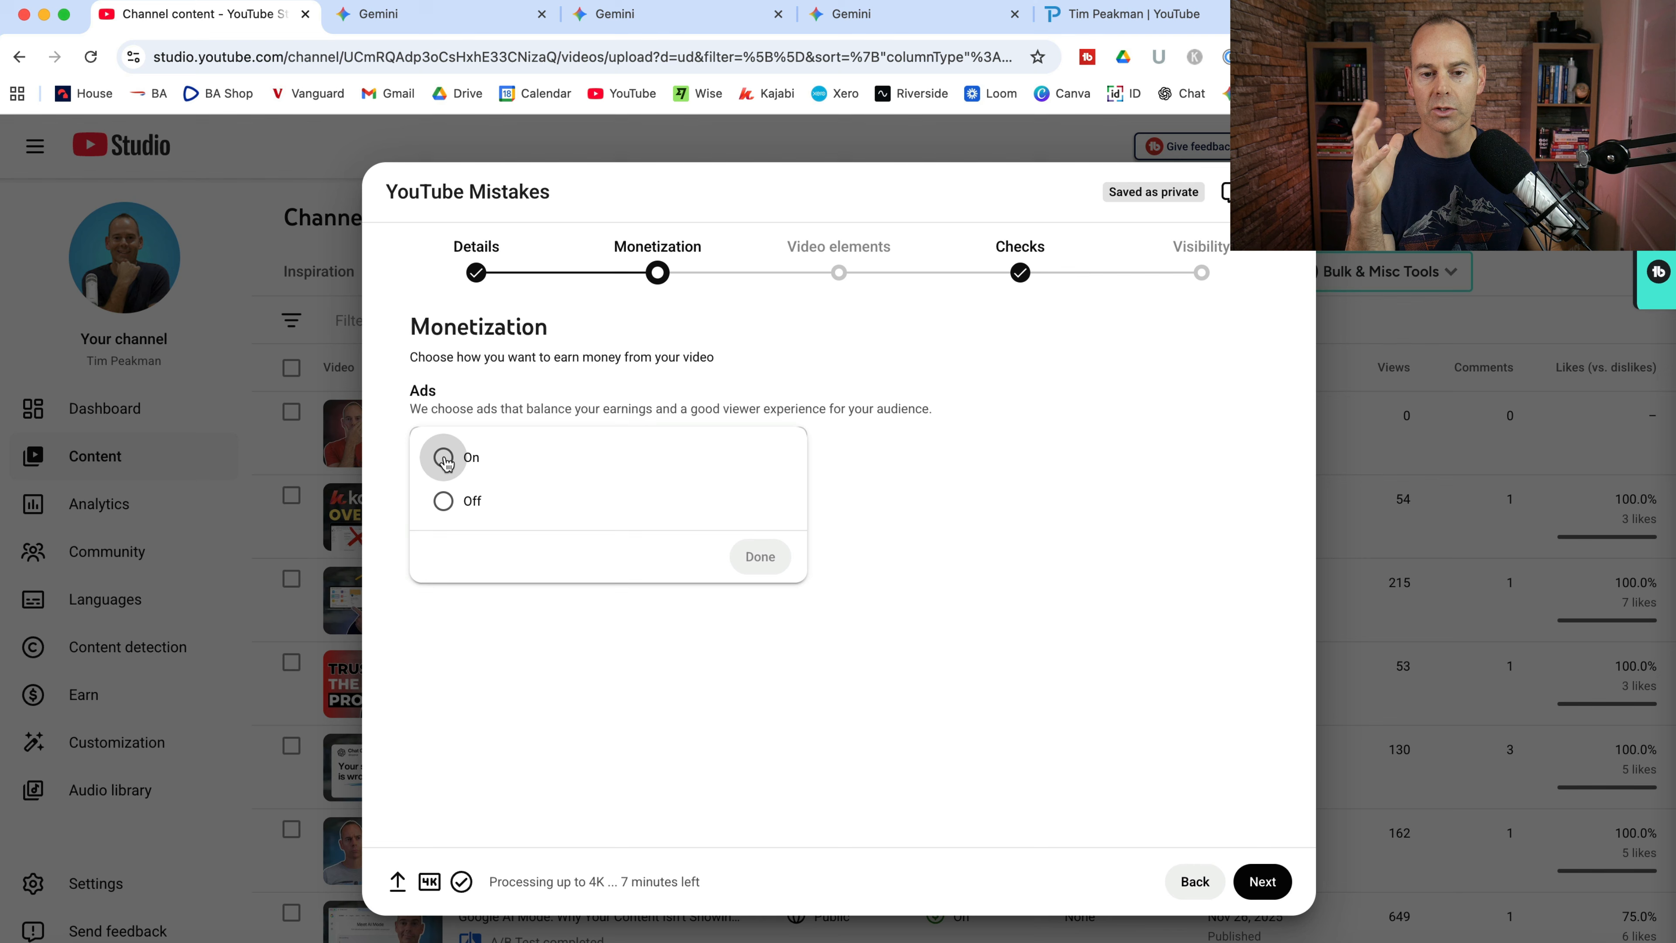
left_click(444, 458)
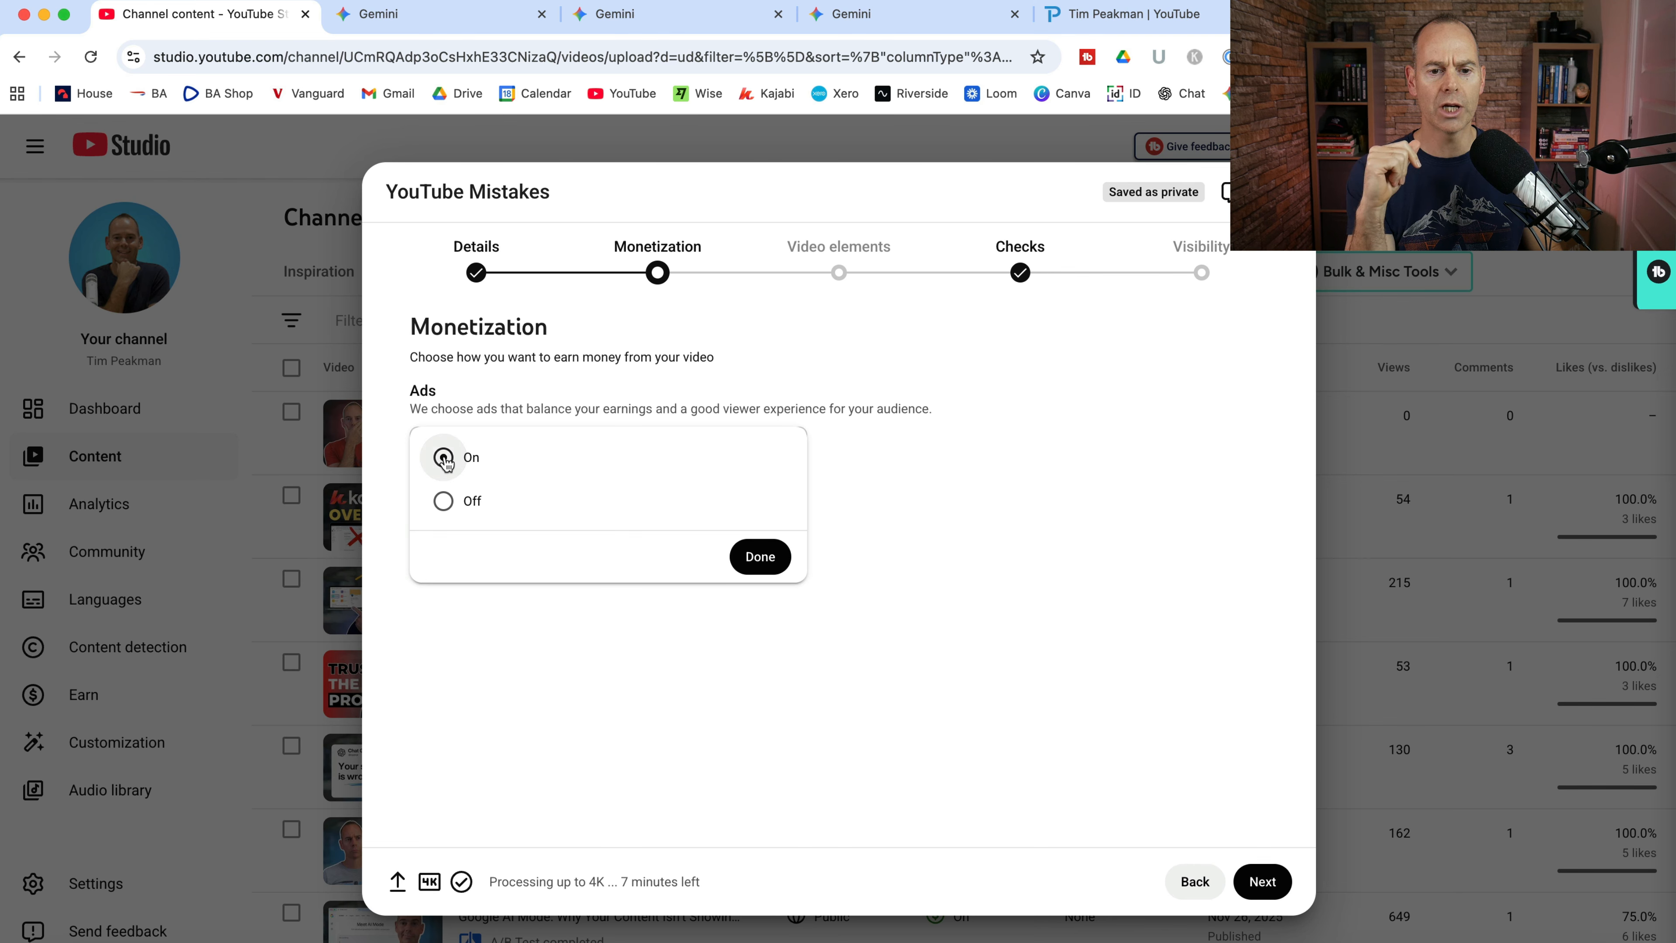
left_click(739, 557)
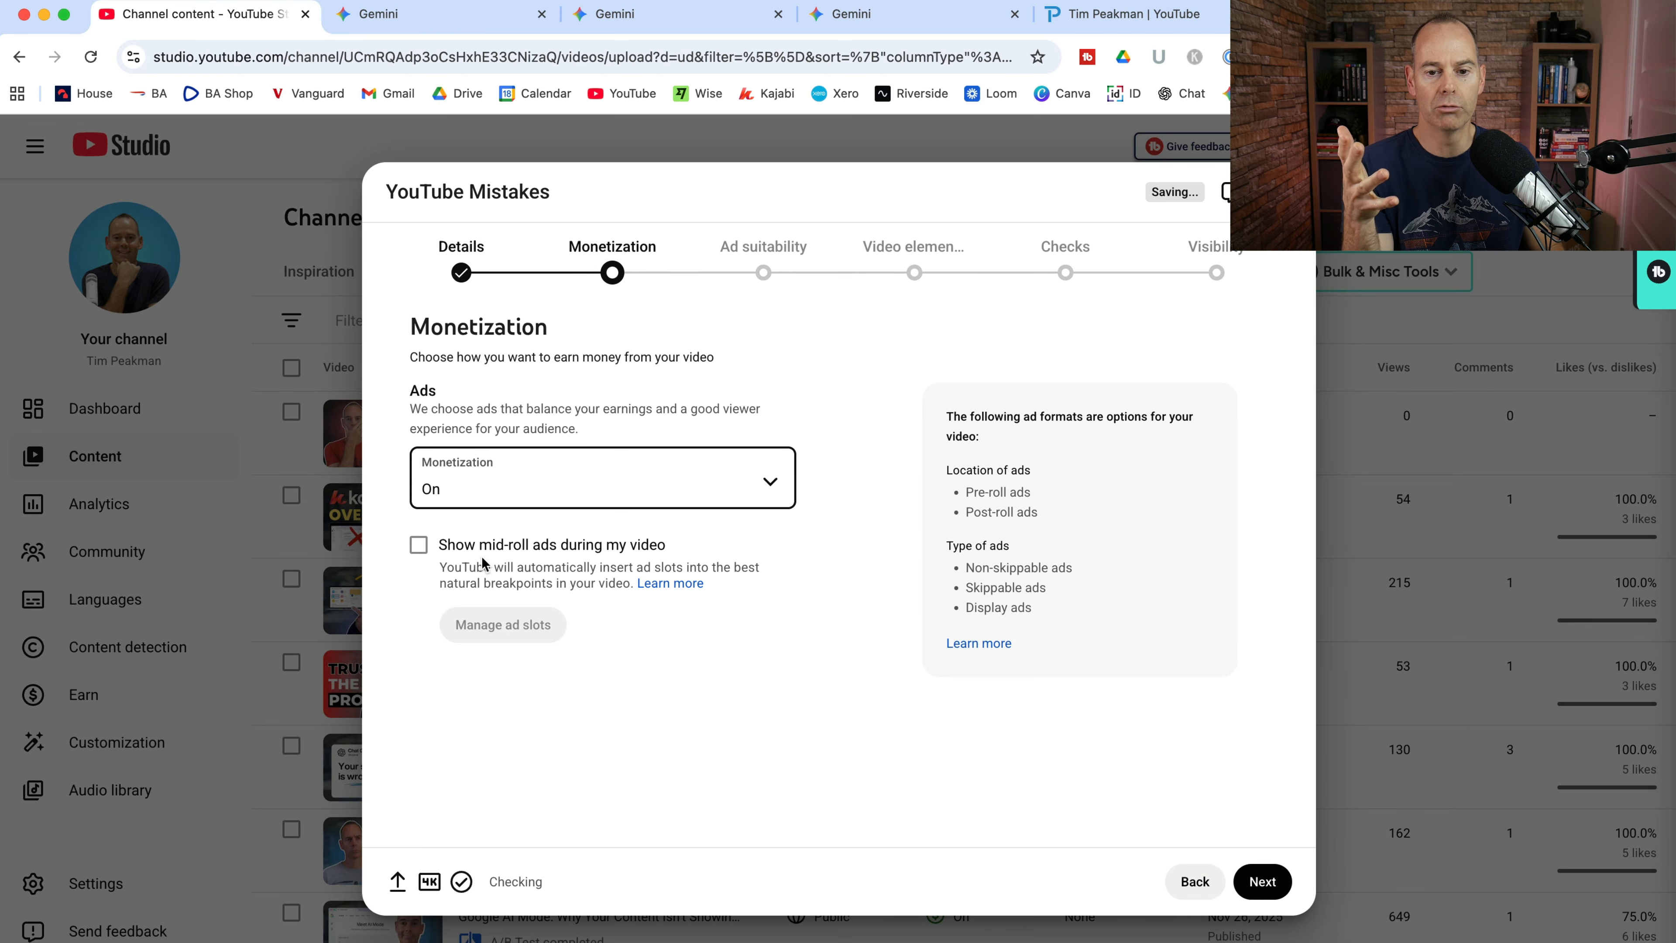
Declare None of the above for all ad suitability categories and submit the rating.
left_click(1262, 882)
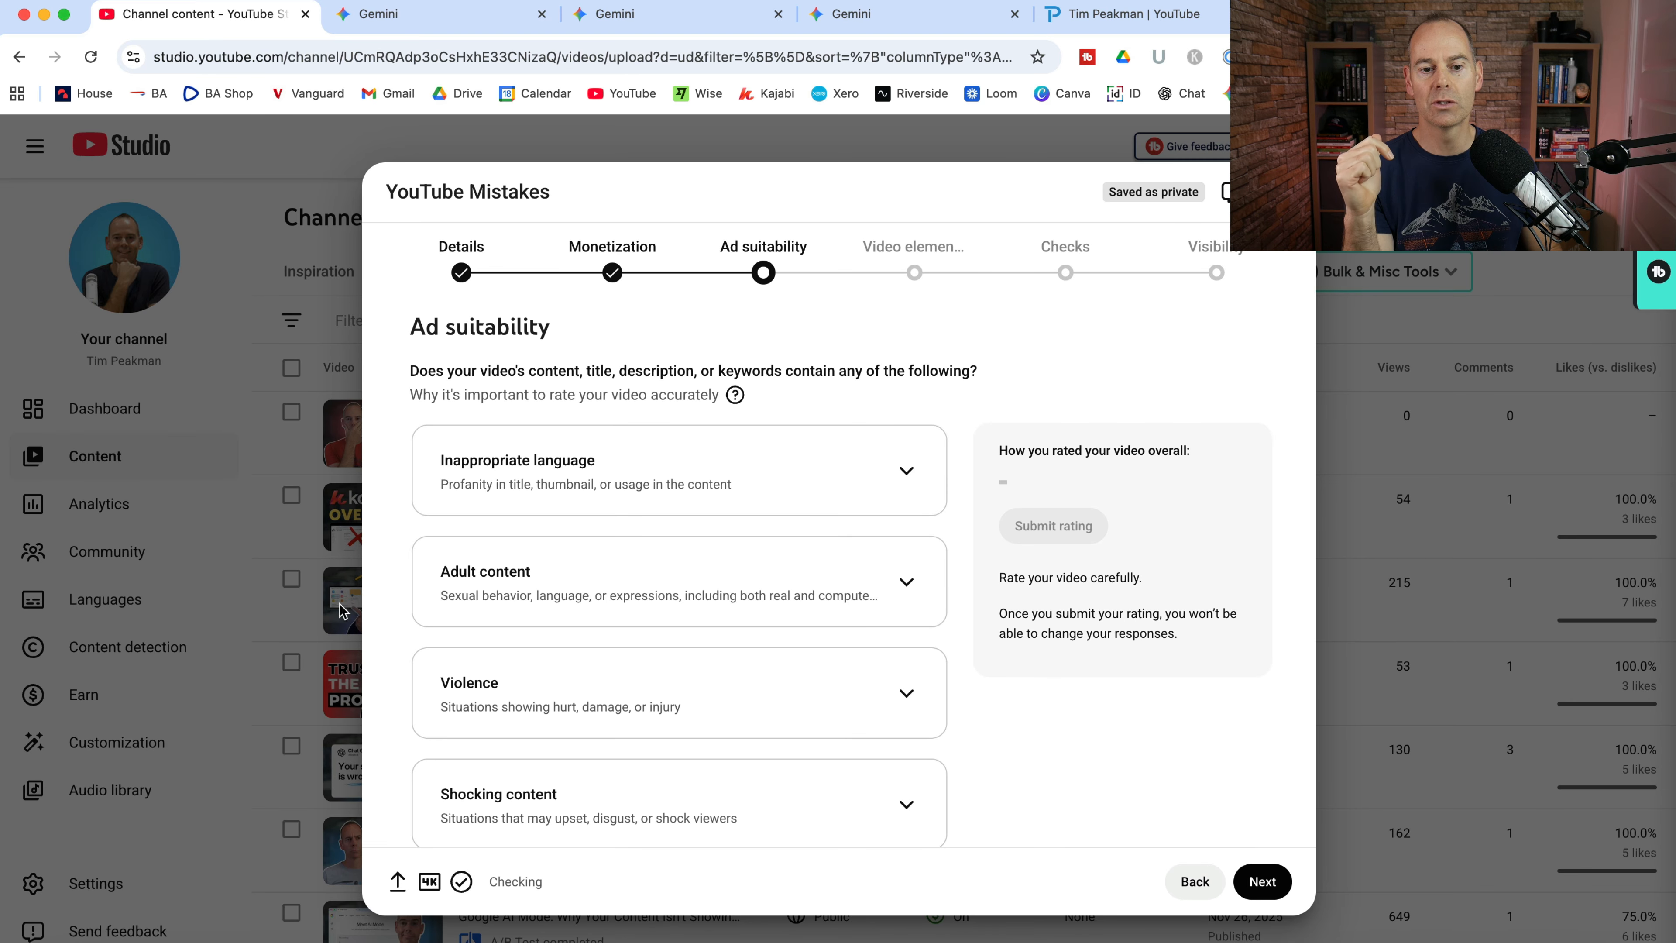
scroll(401, 748, "down", 10)
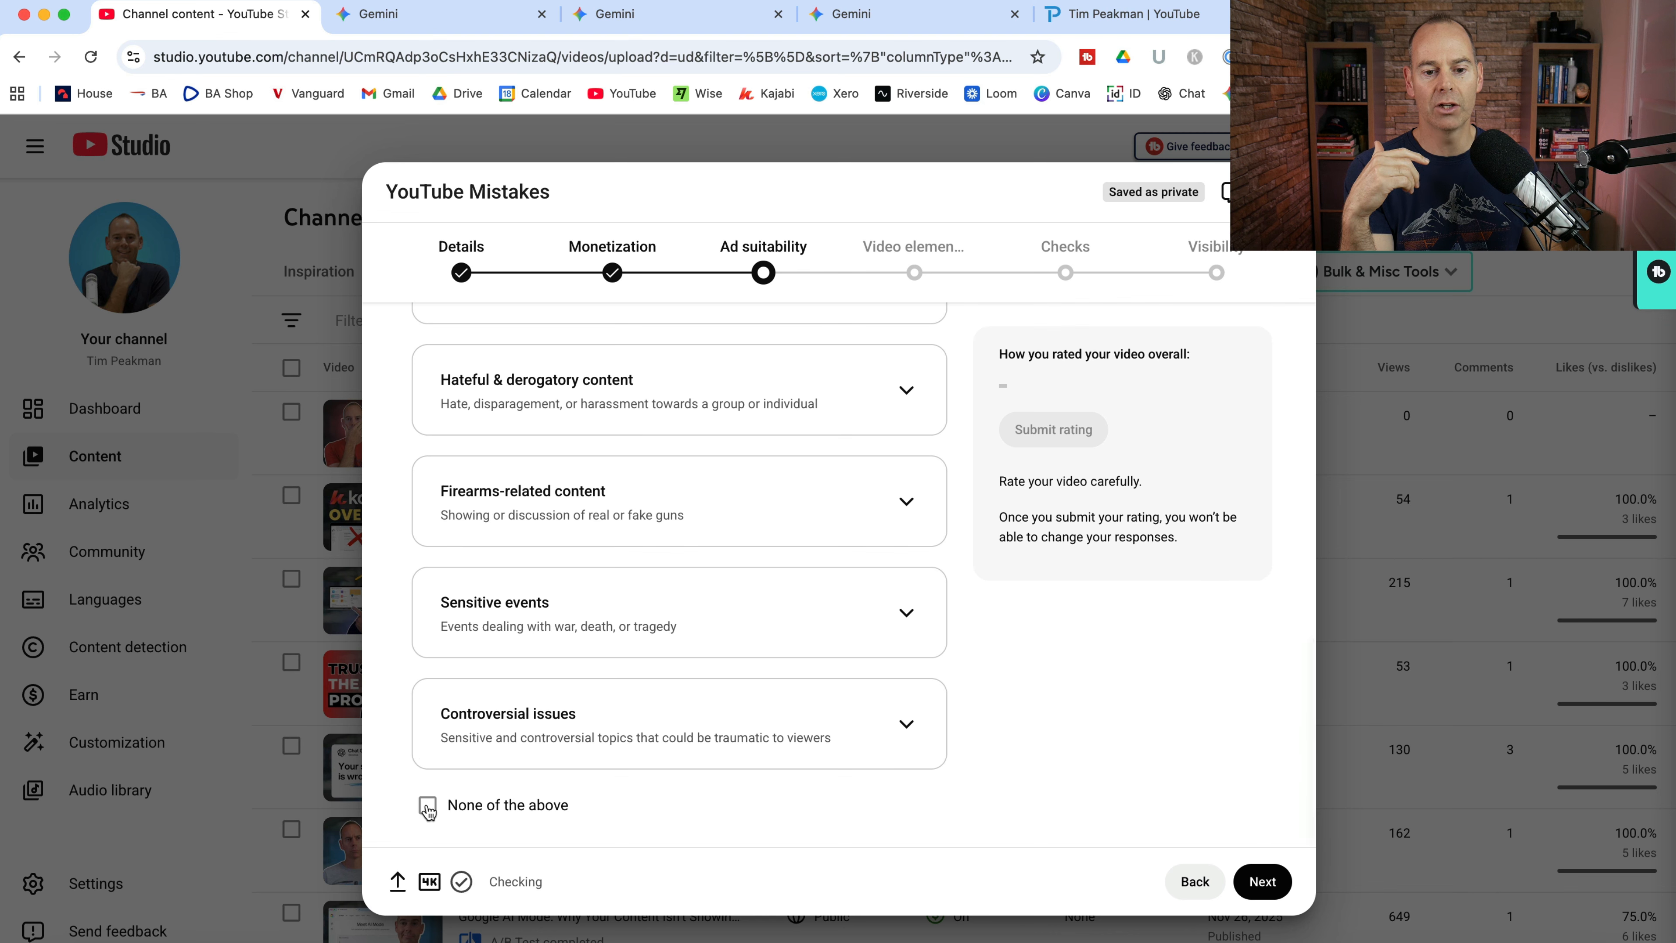
left_click(428, 805)
scroll(396, 611, "up", 10)
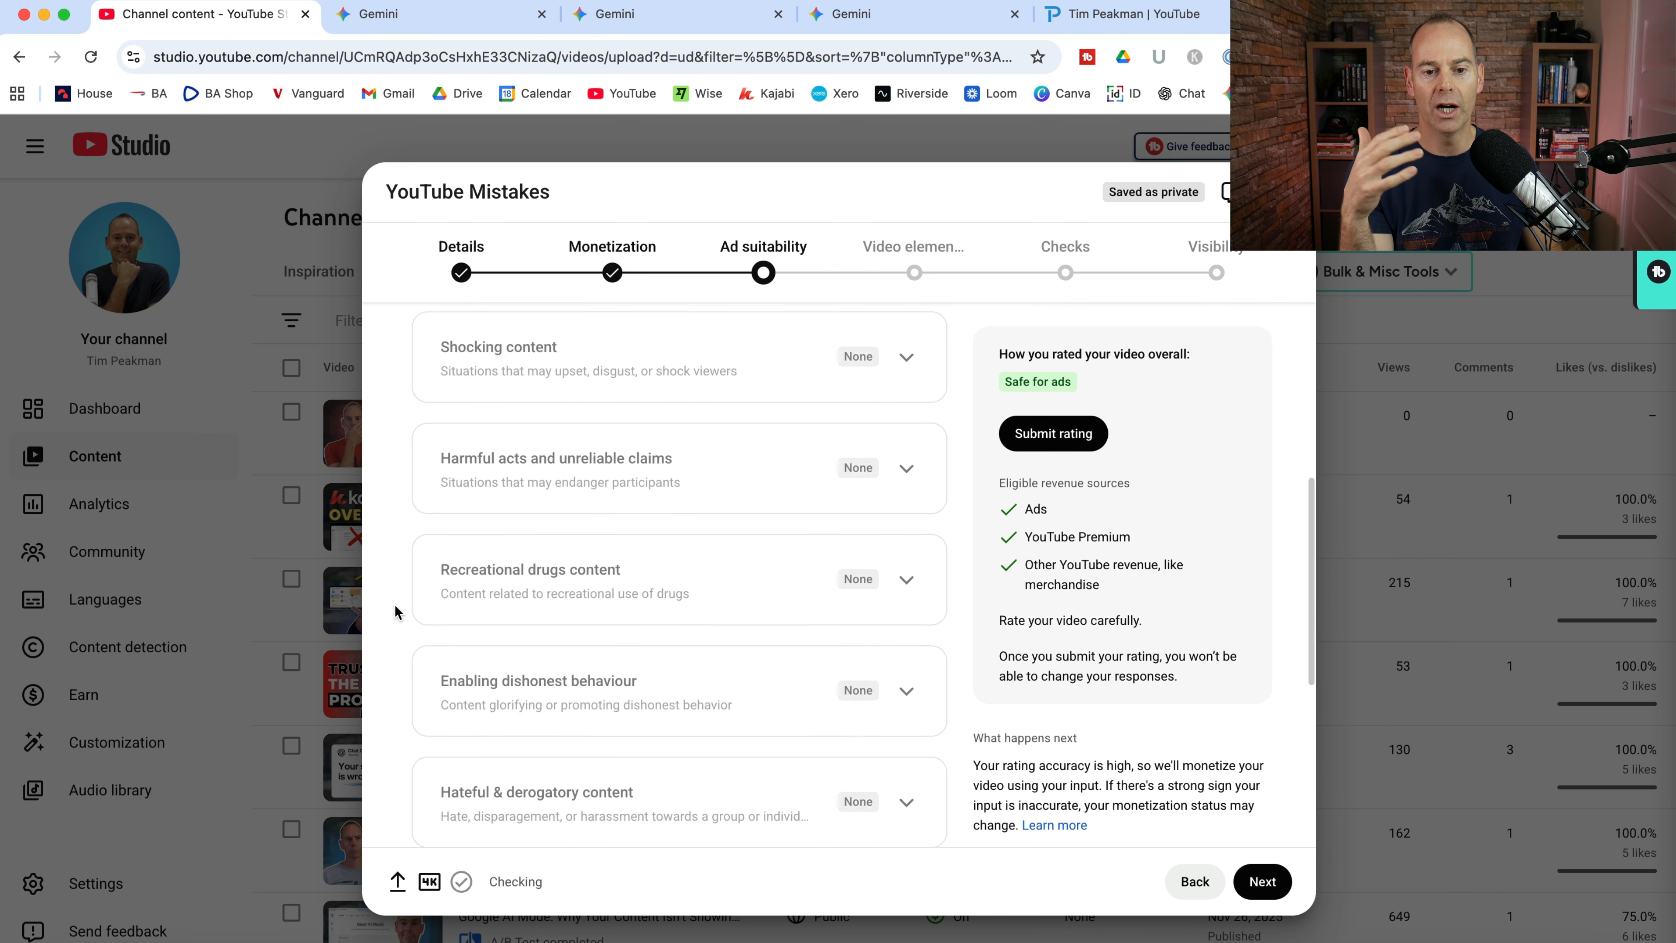
scroll(398, 612, "up", 2)
scroll(399, 612, "down", 5)
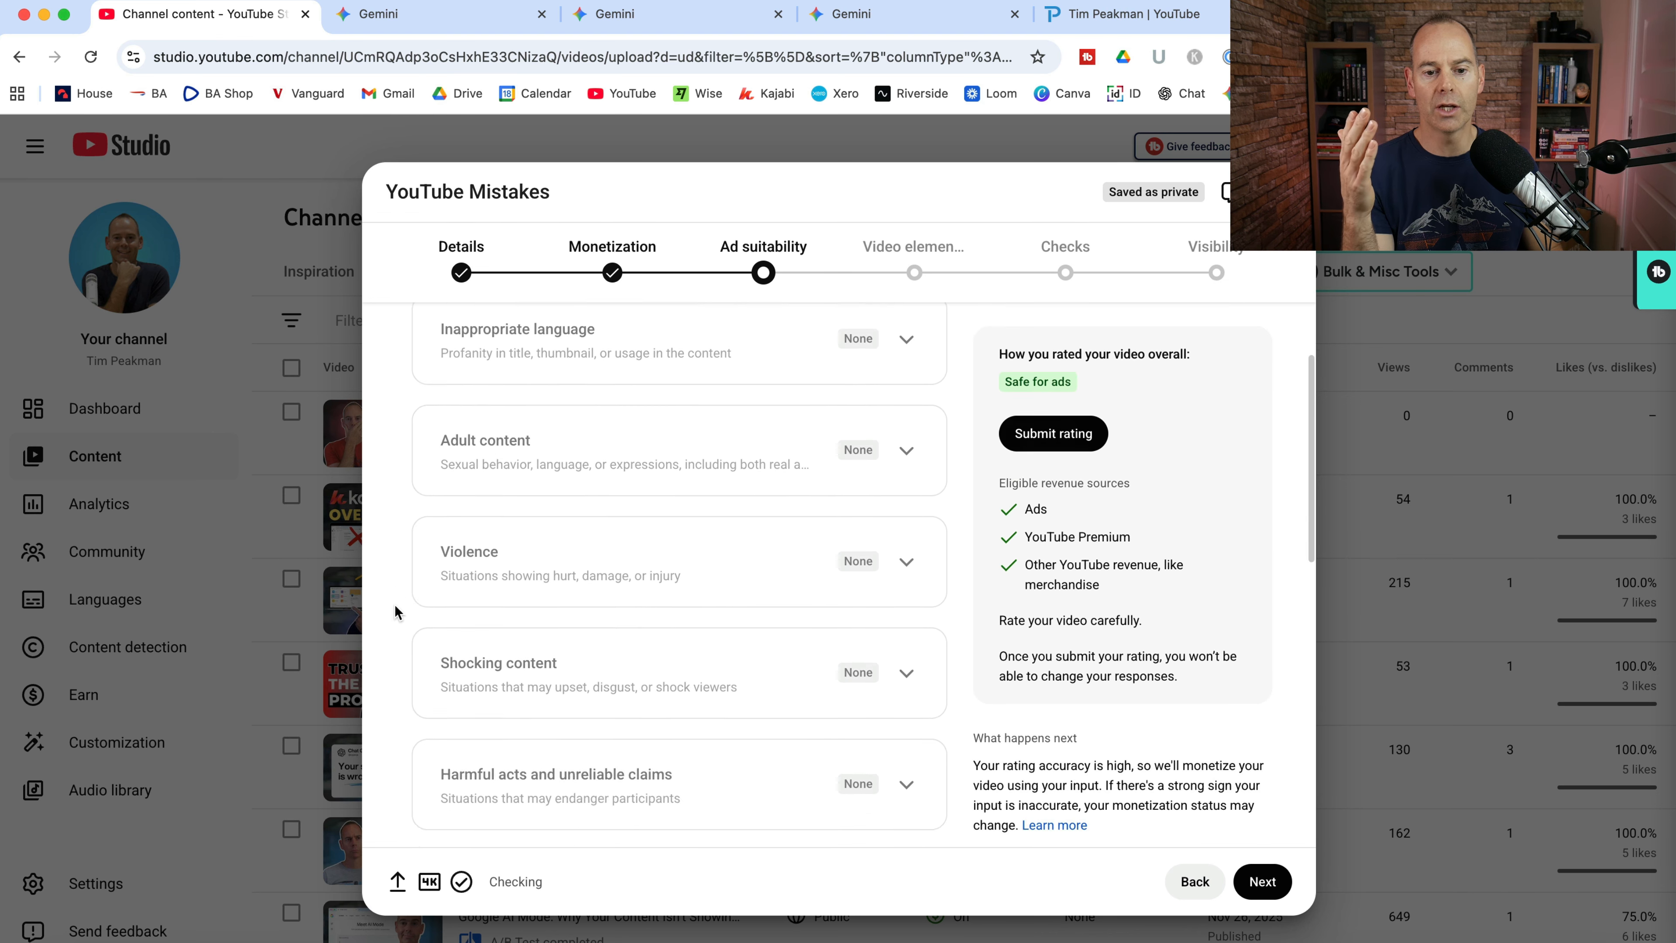
scroll(396, 611, "down", 5)
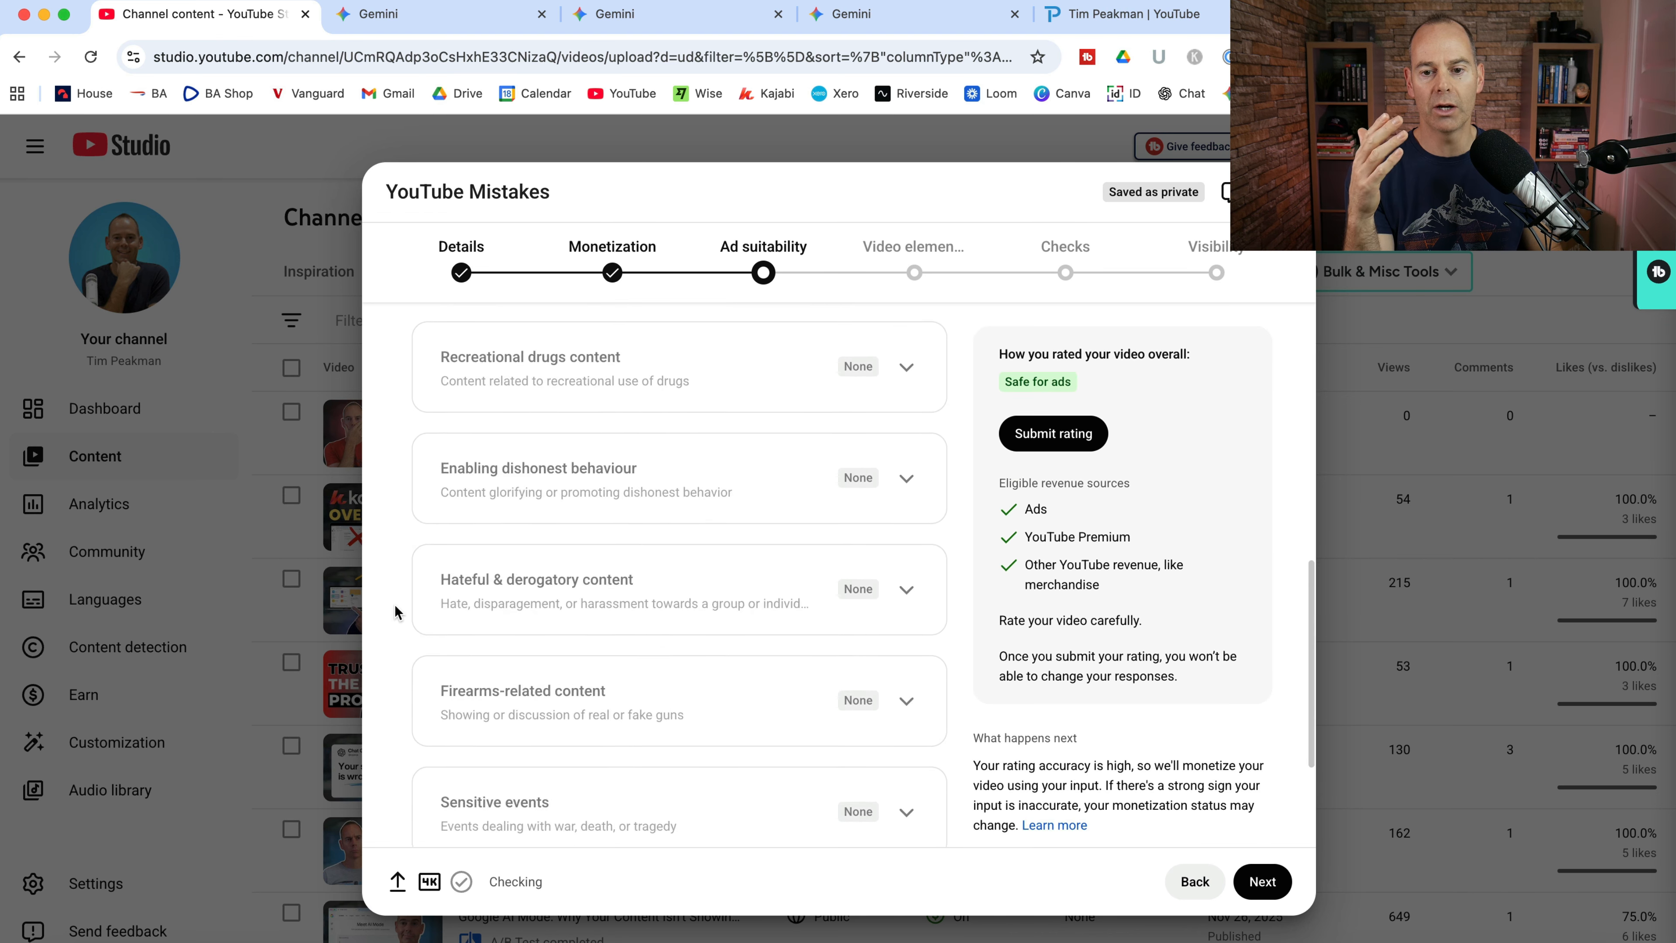
left_click(1076, 428)
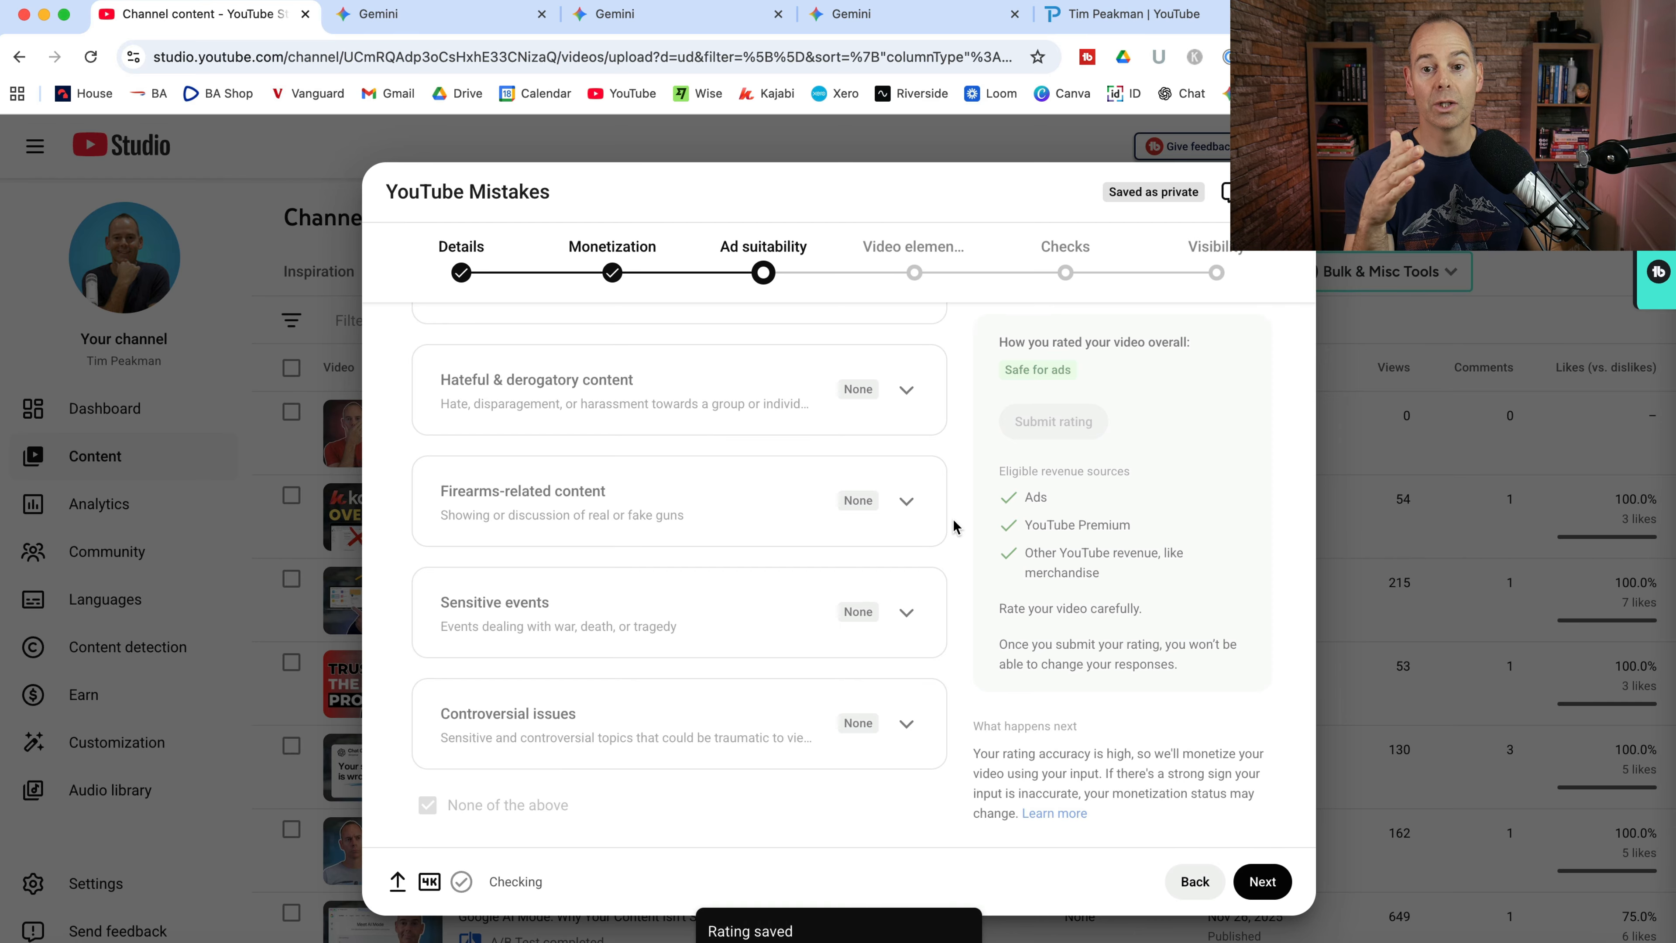
Proceed past the video elements and checks stages to the visibility settings without adding subtitles, an end screen or cards.
left_click(1261, 882)
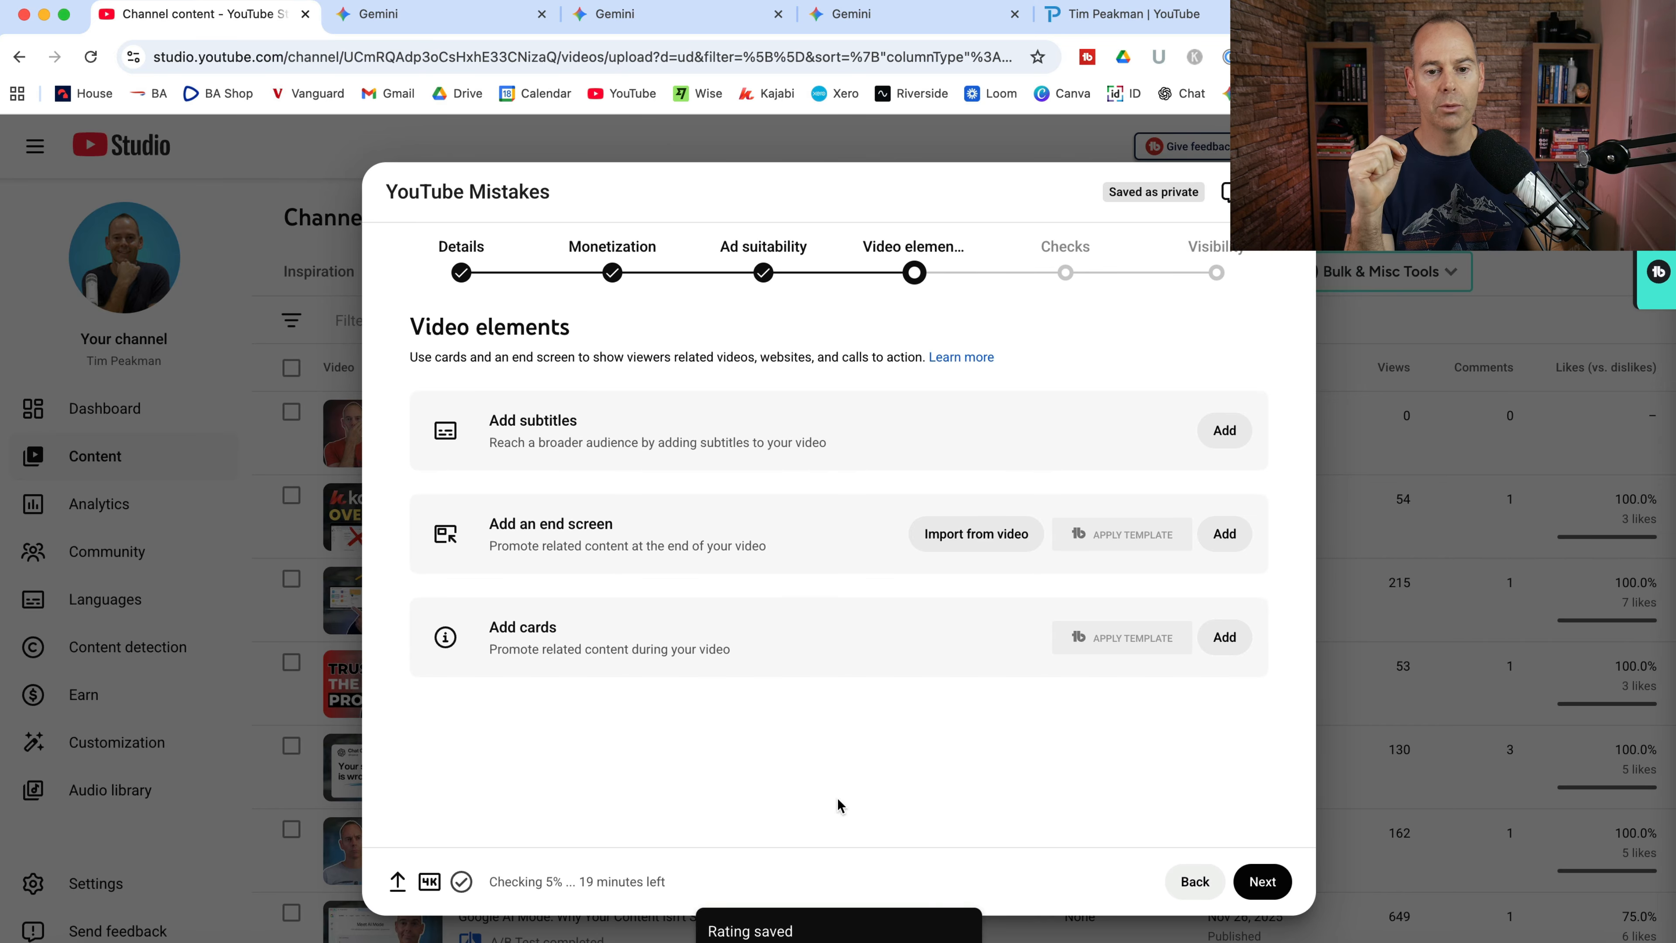
left_click(1264, 885)
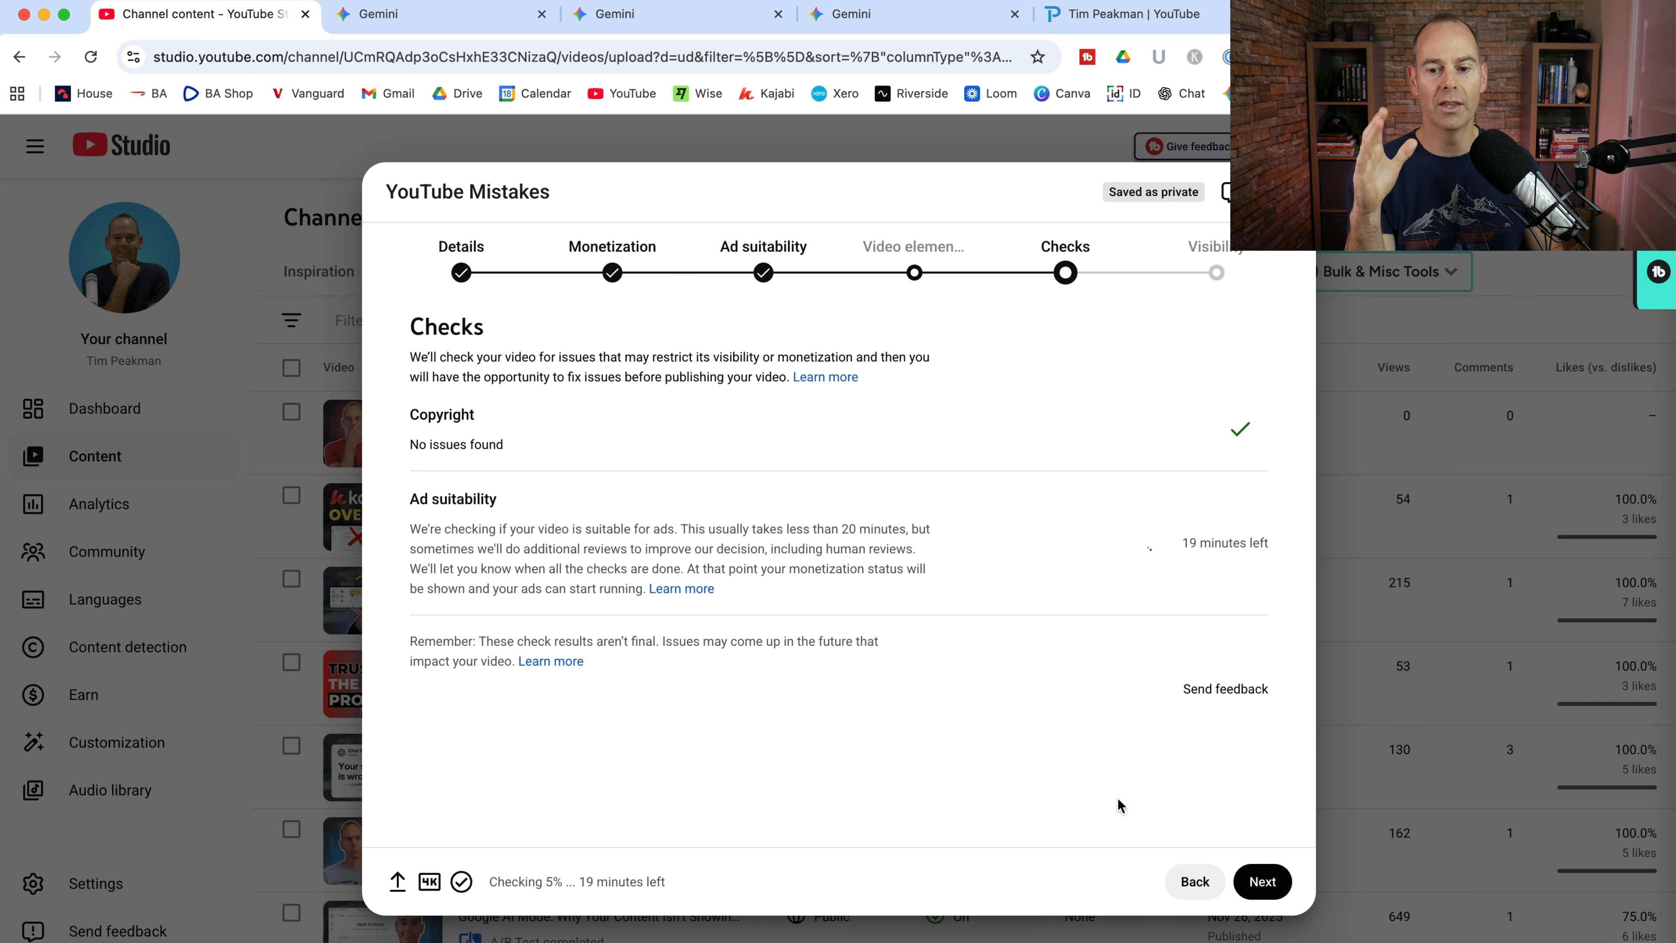
left_click(1264, 885)
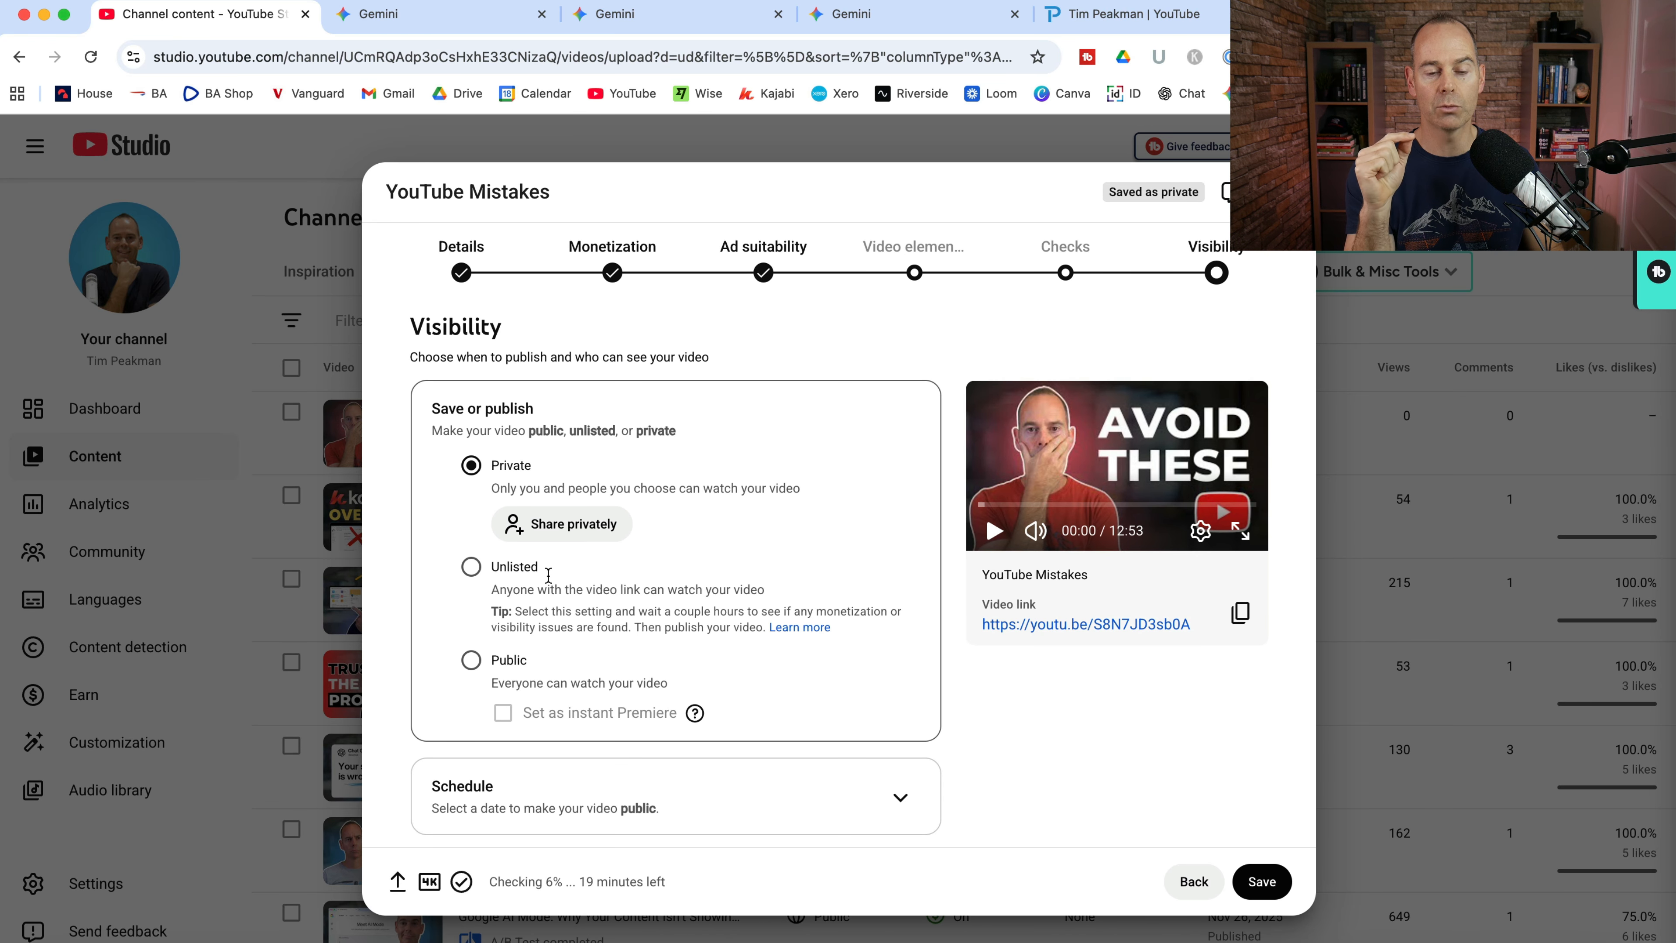
Examine the visibility options and the date choices for scheduling the video as public.
scroll(487, 688, "down", 3)
scroll(489, 689, "up", 3)
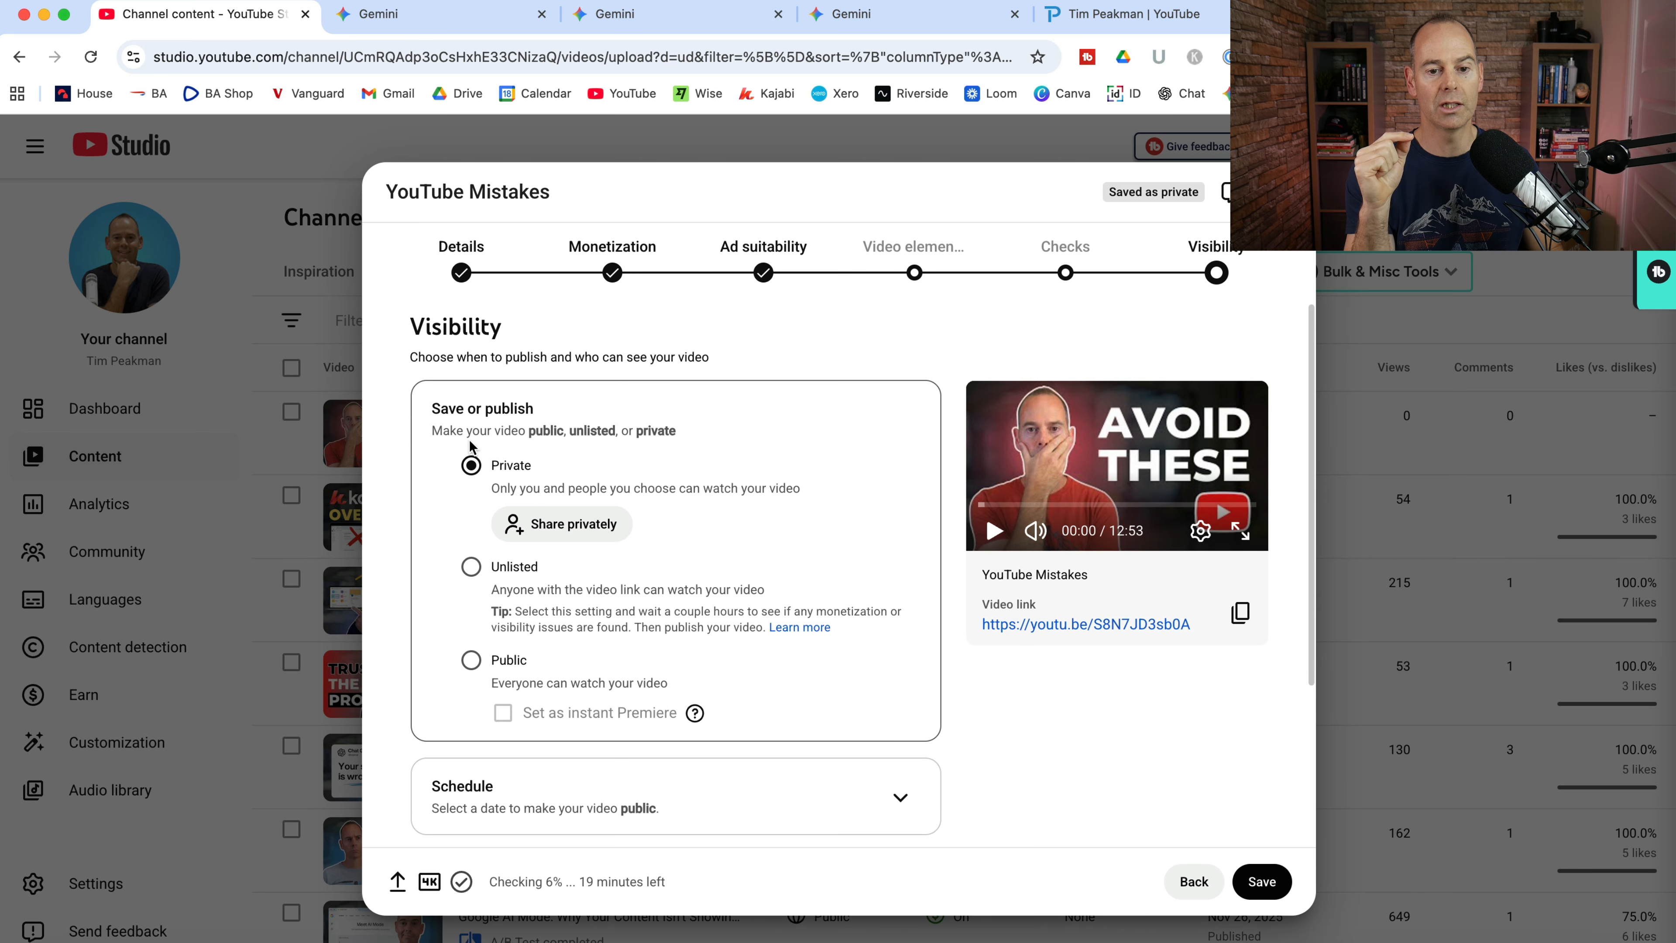
scroll(703, 713, "down", 2)
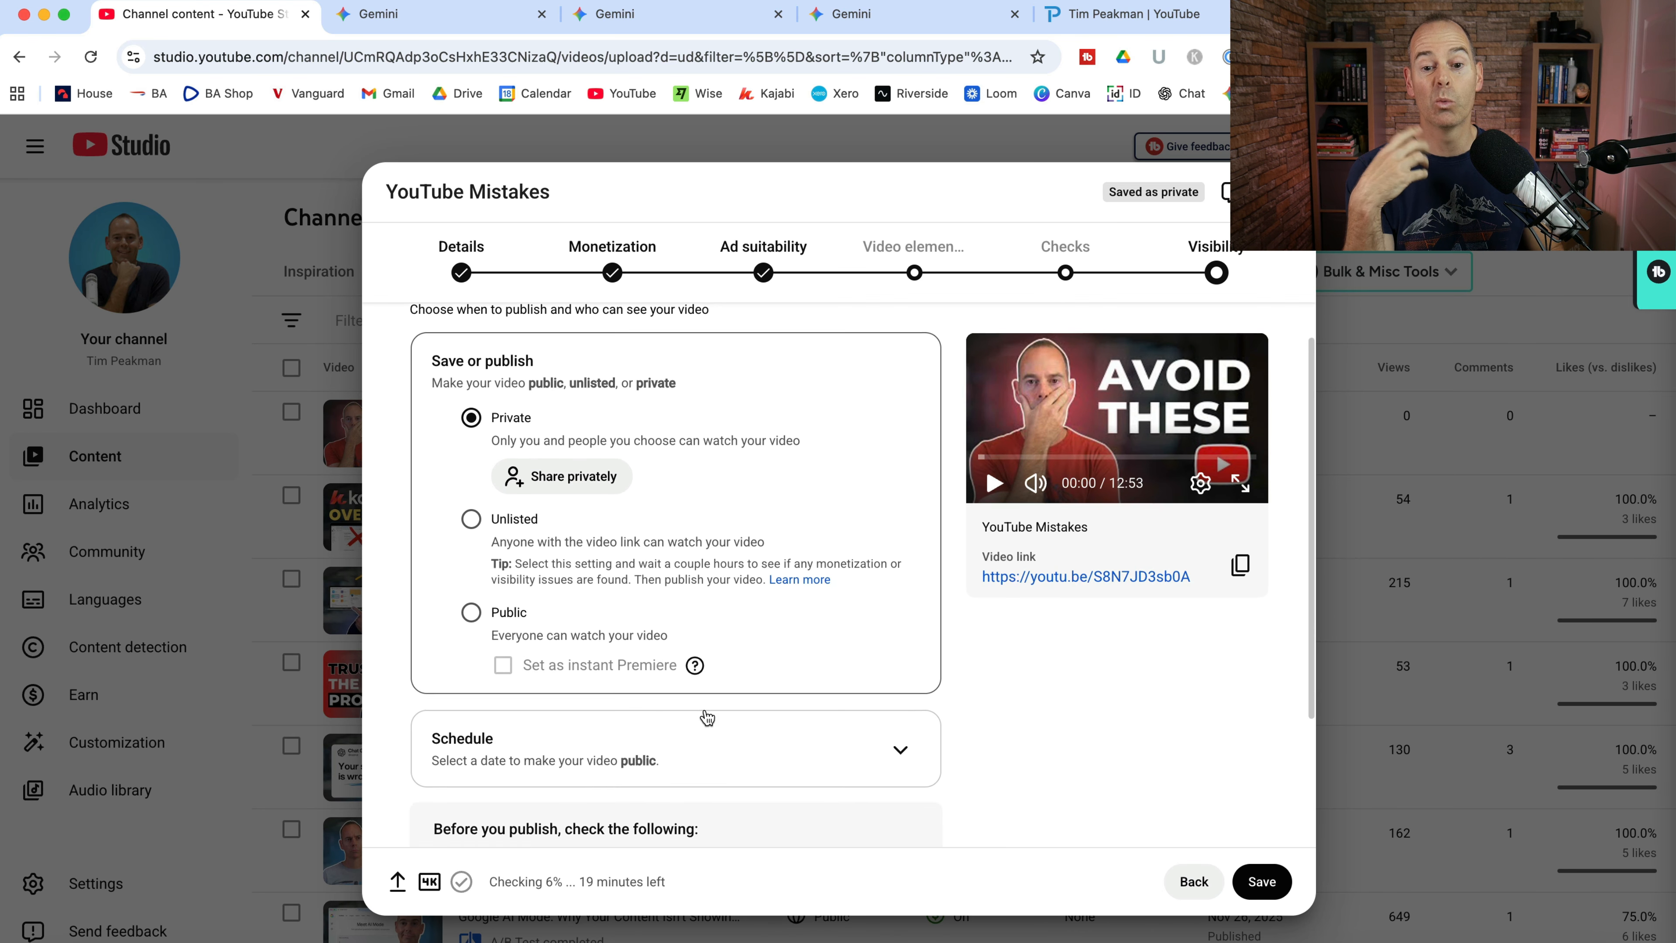
left_click(726, 740)
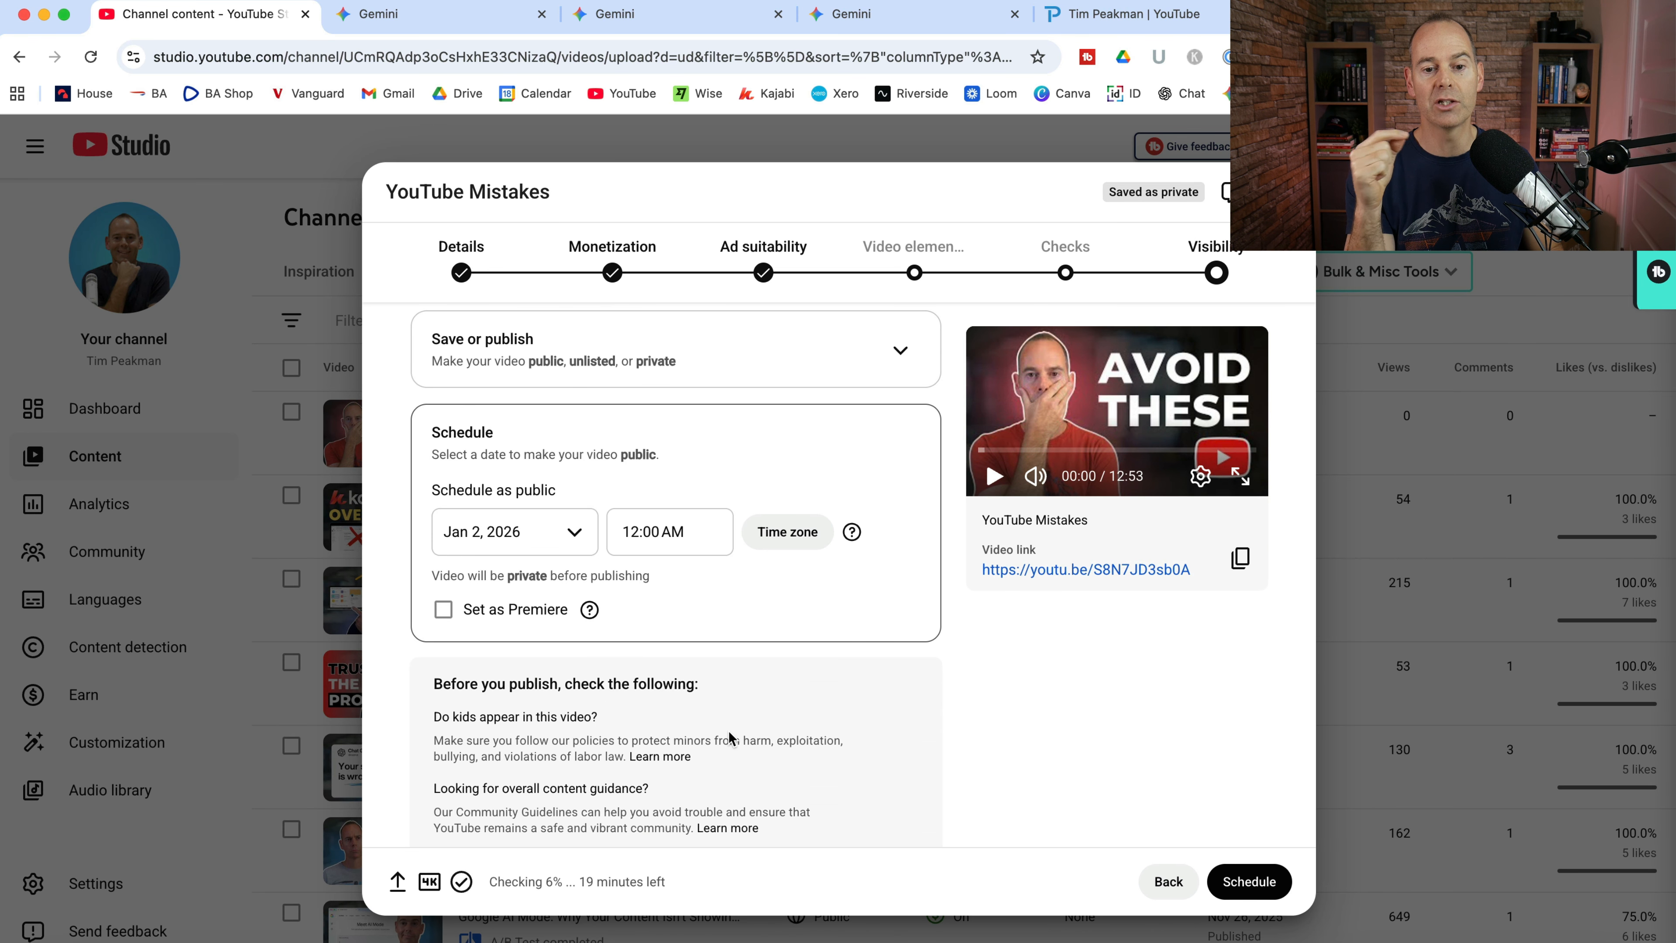
left_click(574, 531)
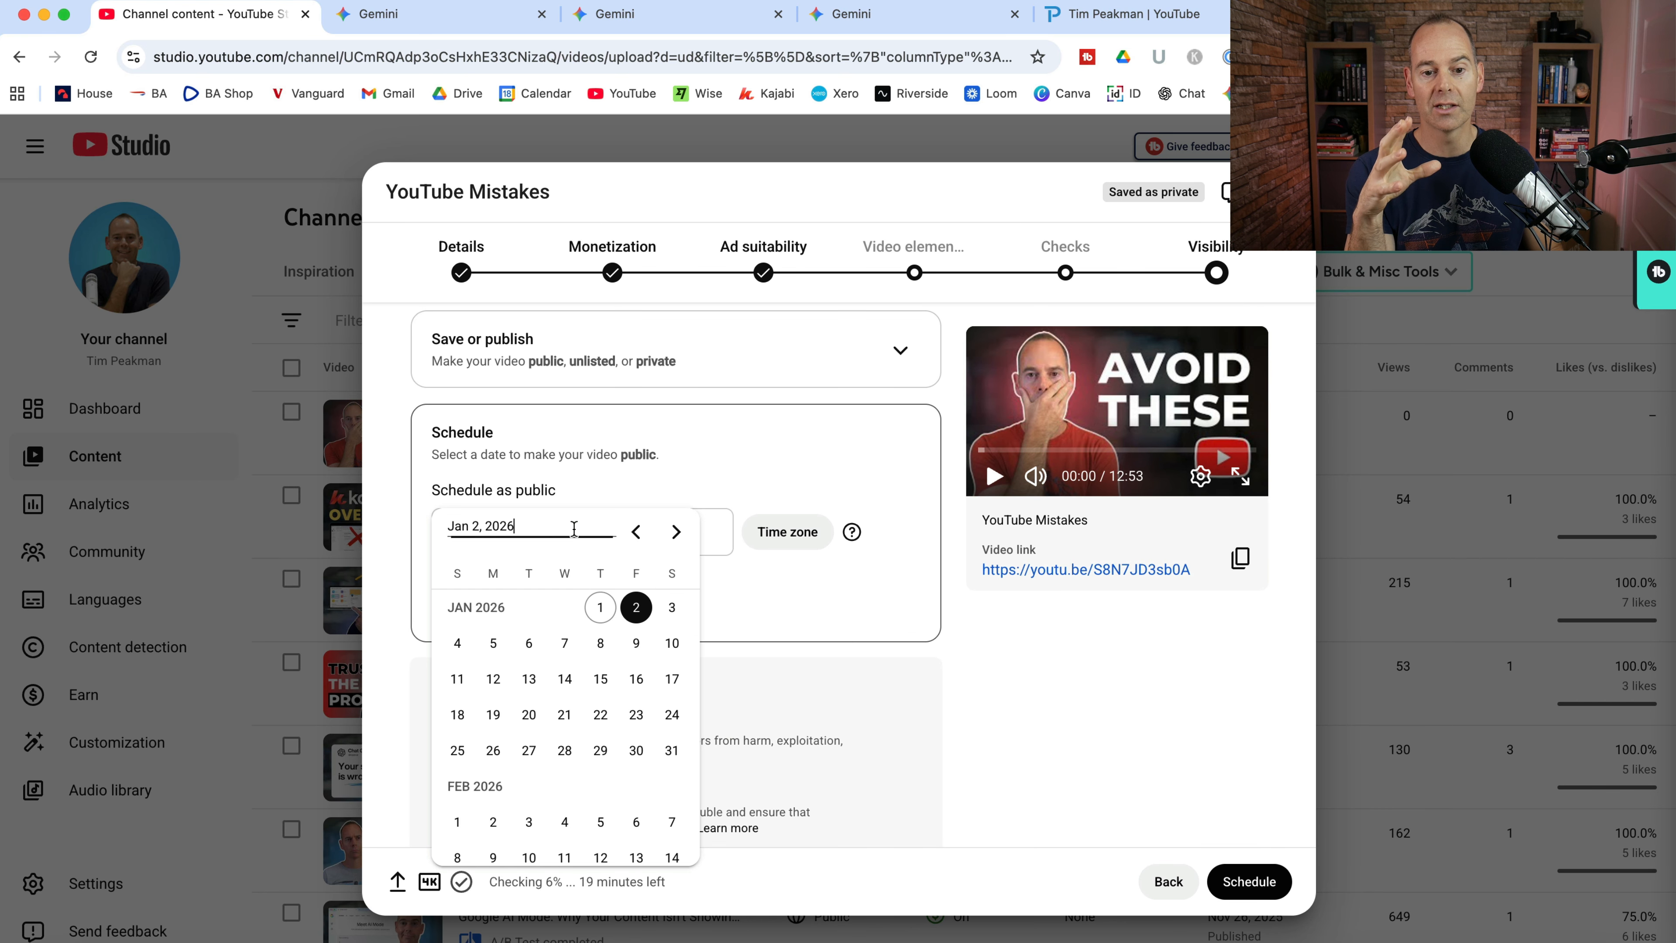
left_click(391, 521)
scroll(447, 394, "up", 3)
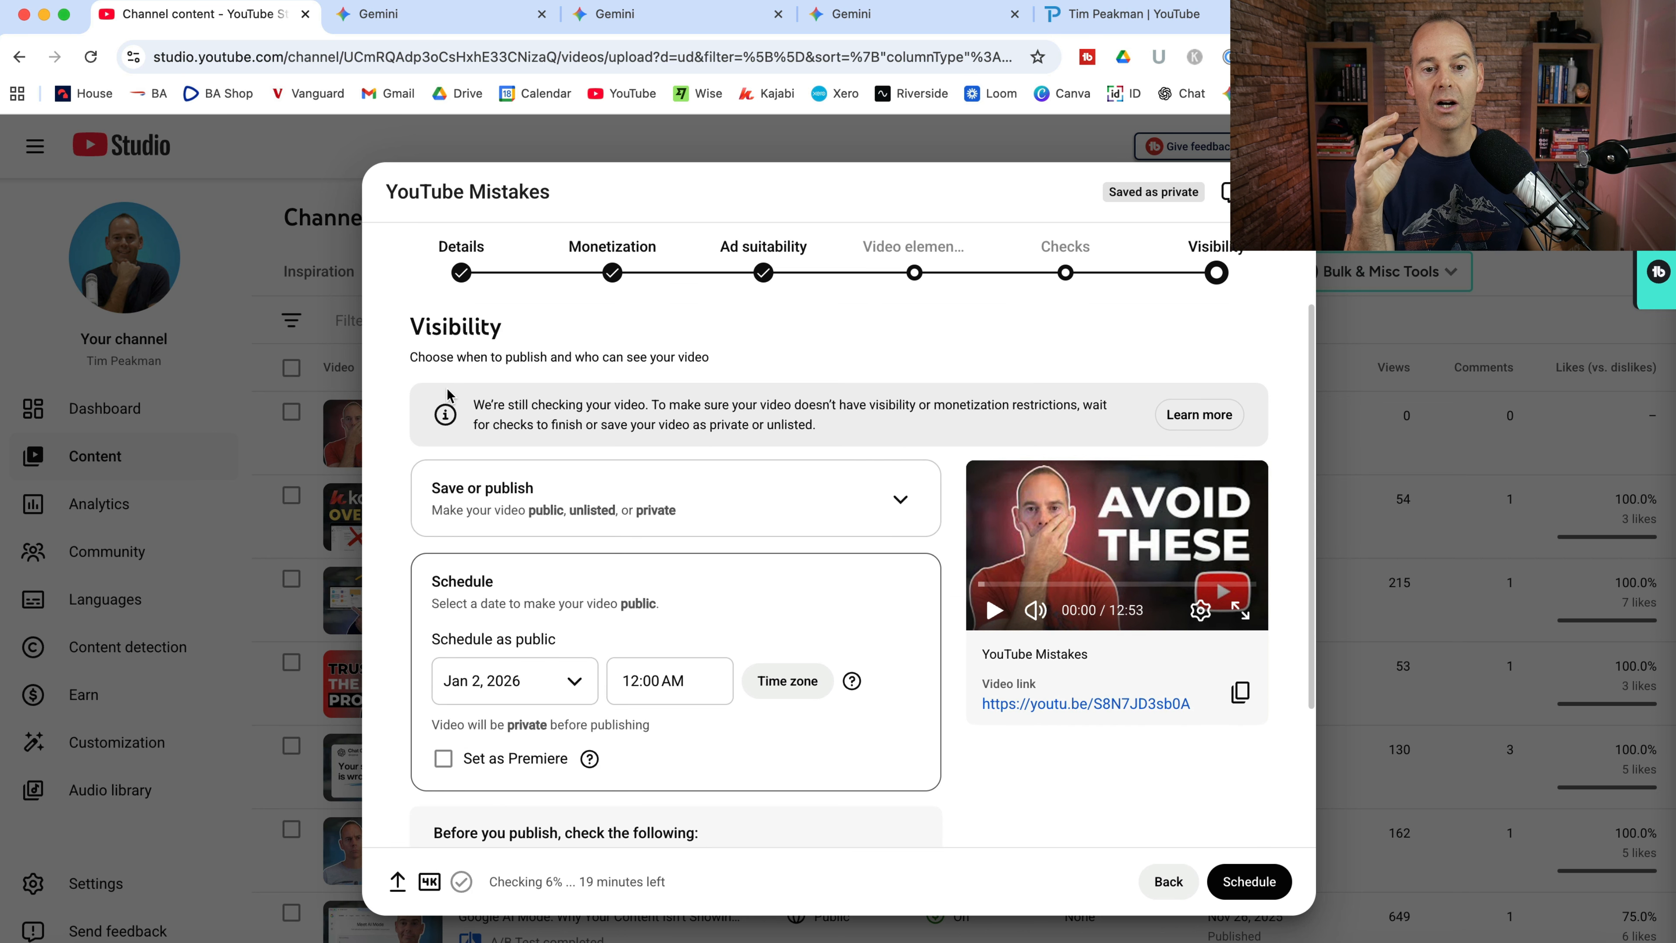
Return to the save or publish options and save the video as Private.
left_click(625, 510)
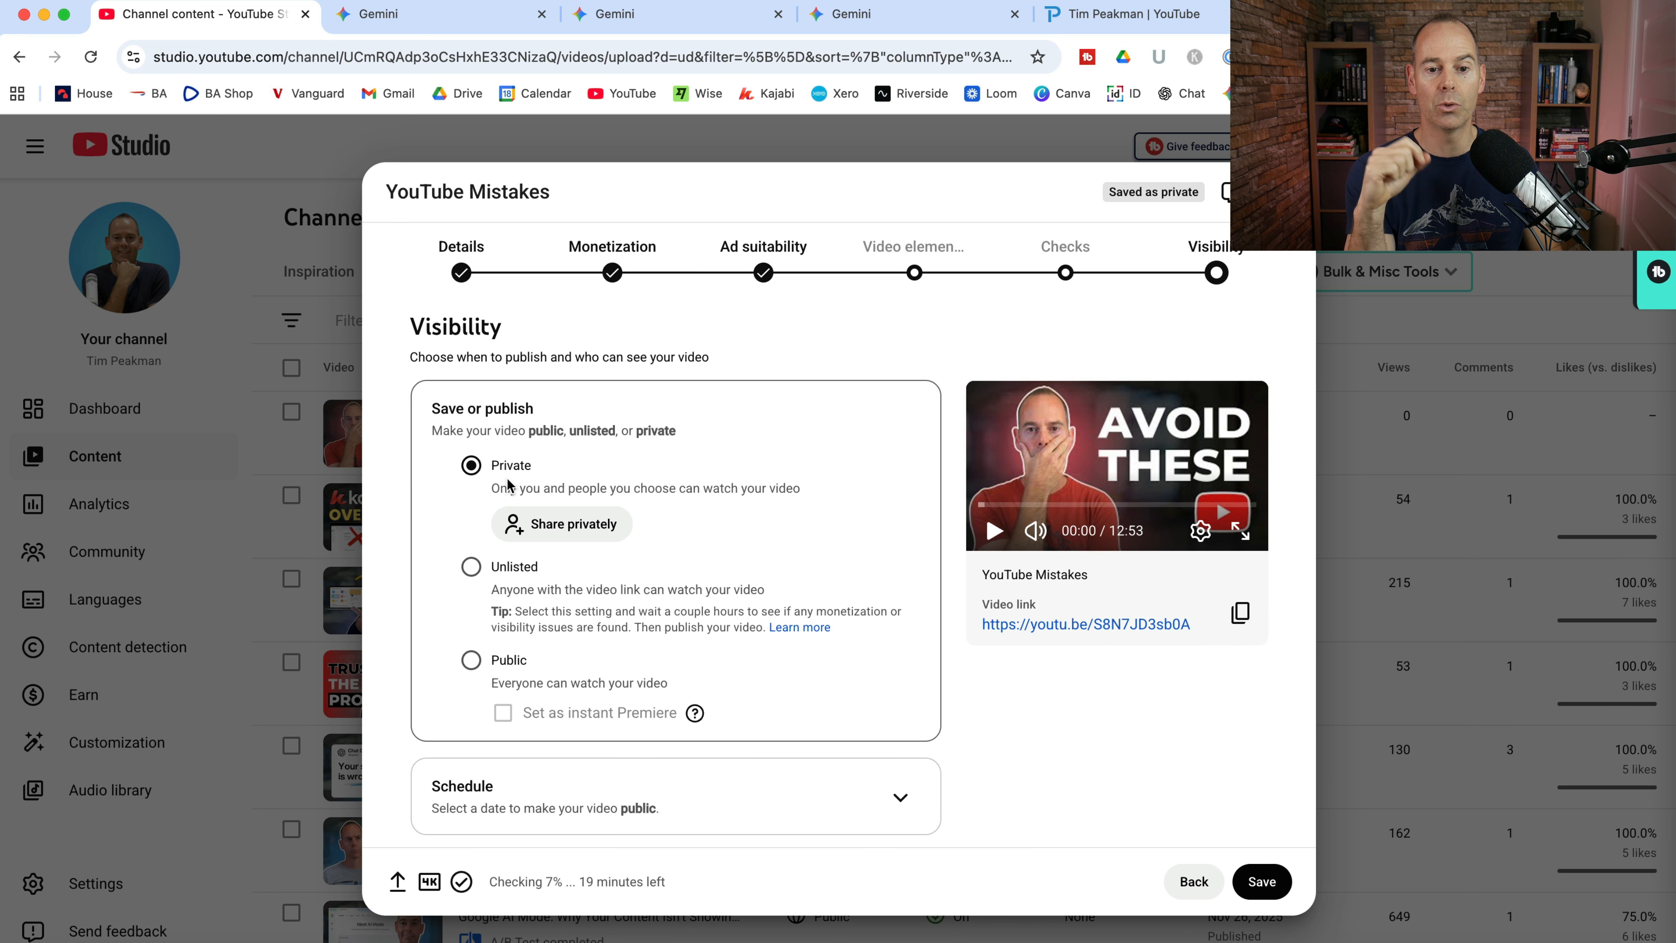
left_click(1261, 882)
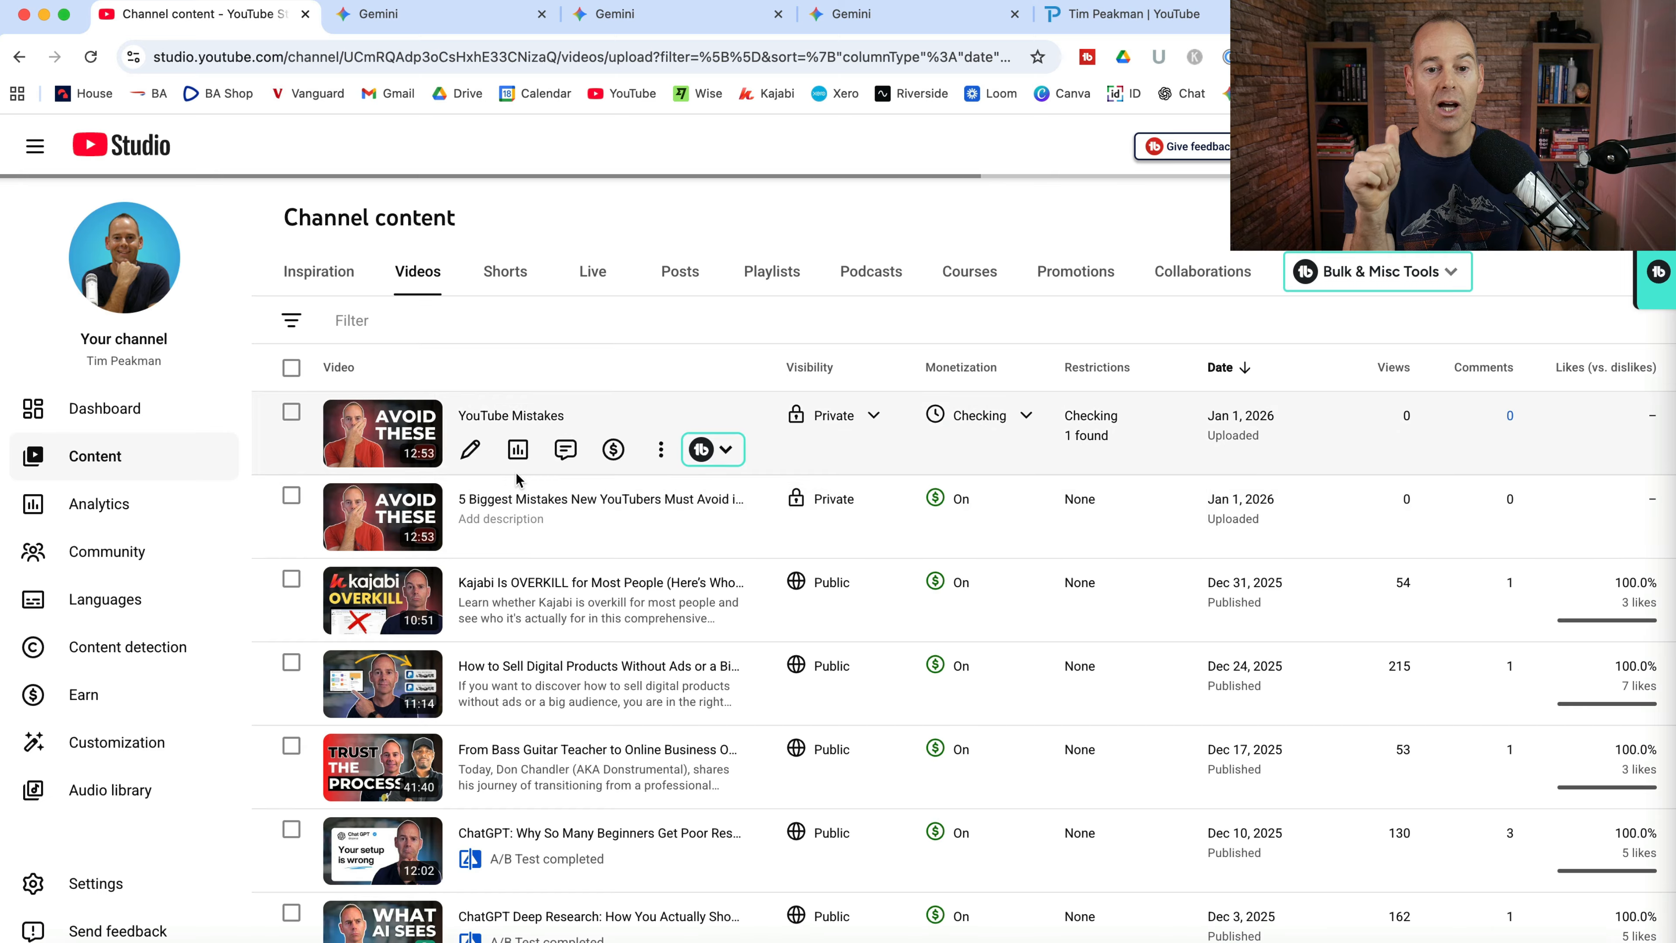
Check the automatic subtitle status in the language settings of the YouTube Mistakes video and return to the channel content.
left_click(504, 416)
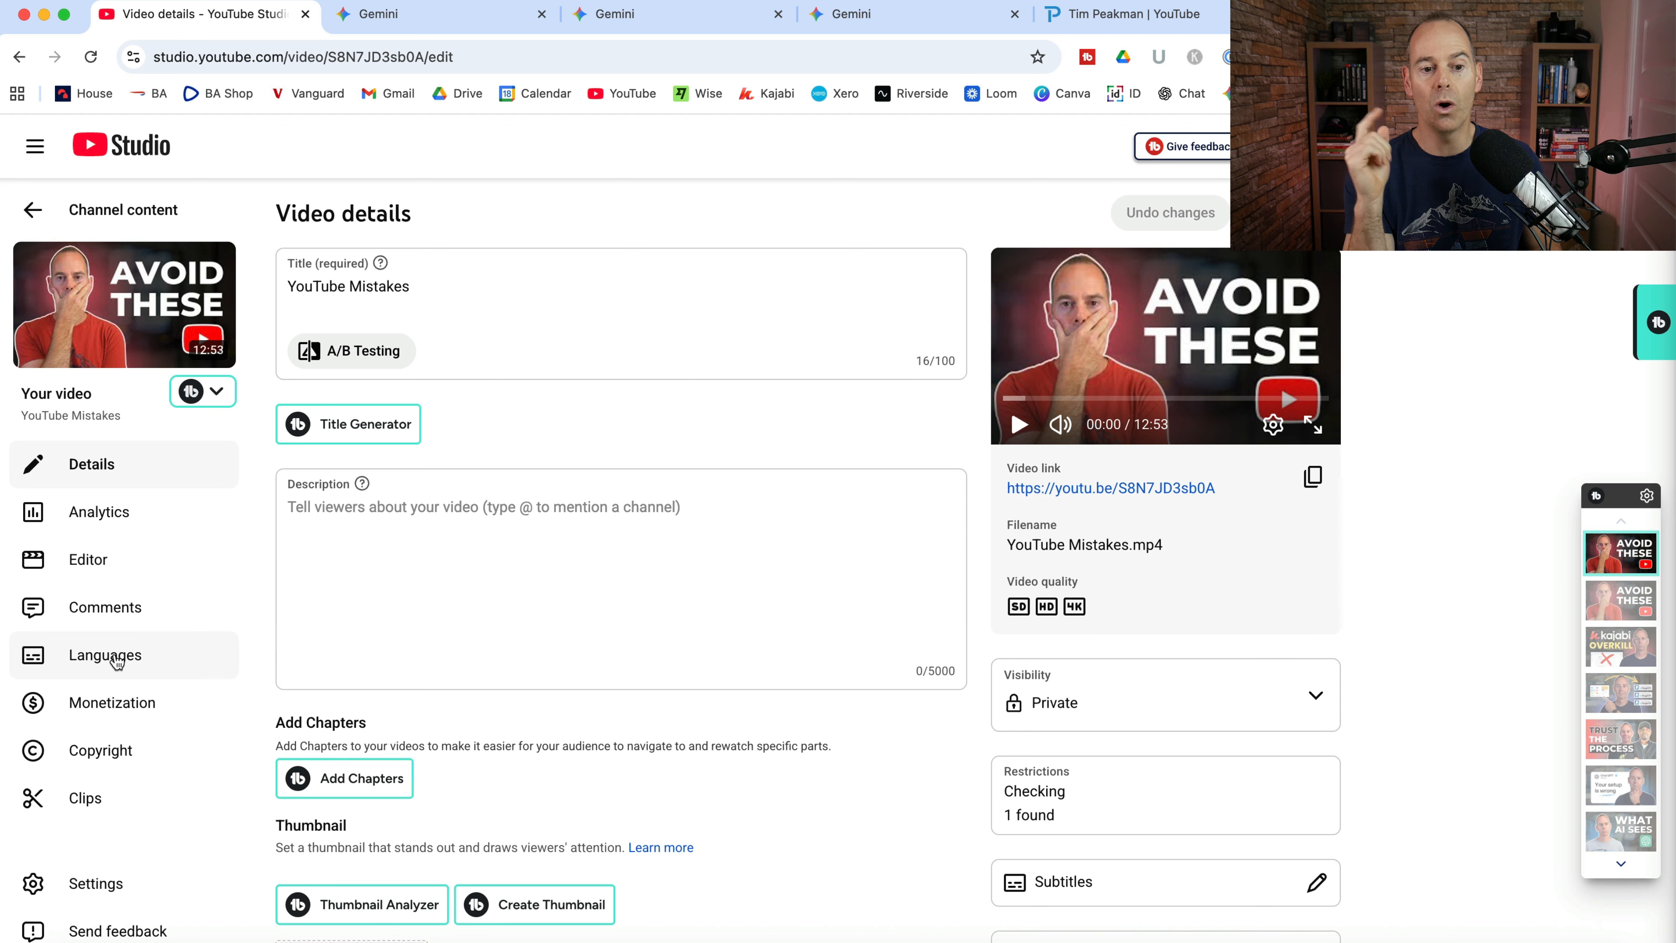
left_click(98, 663)
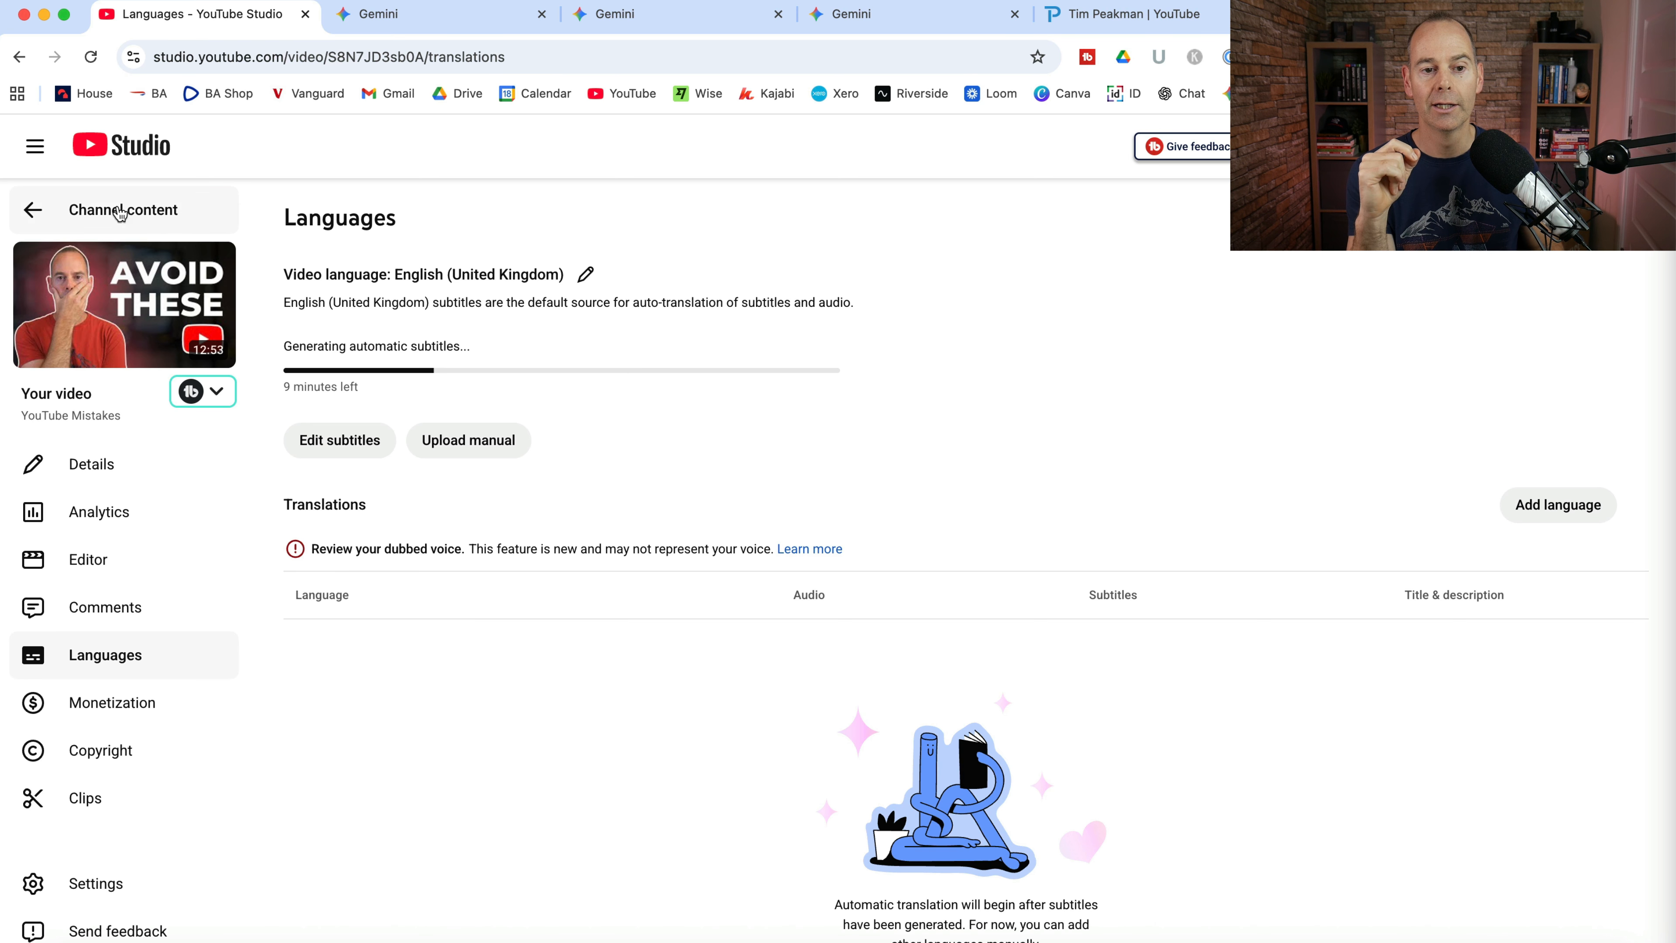
left_click(34, 210)
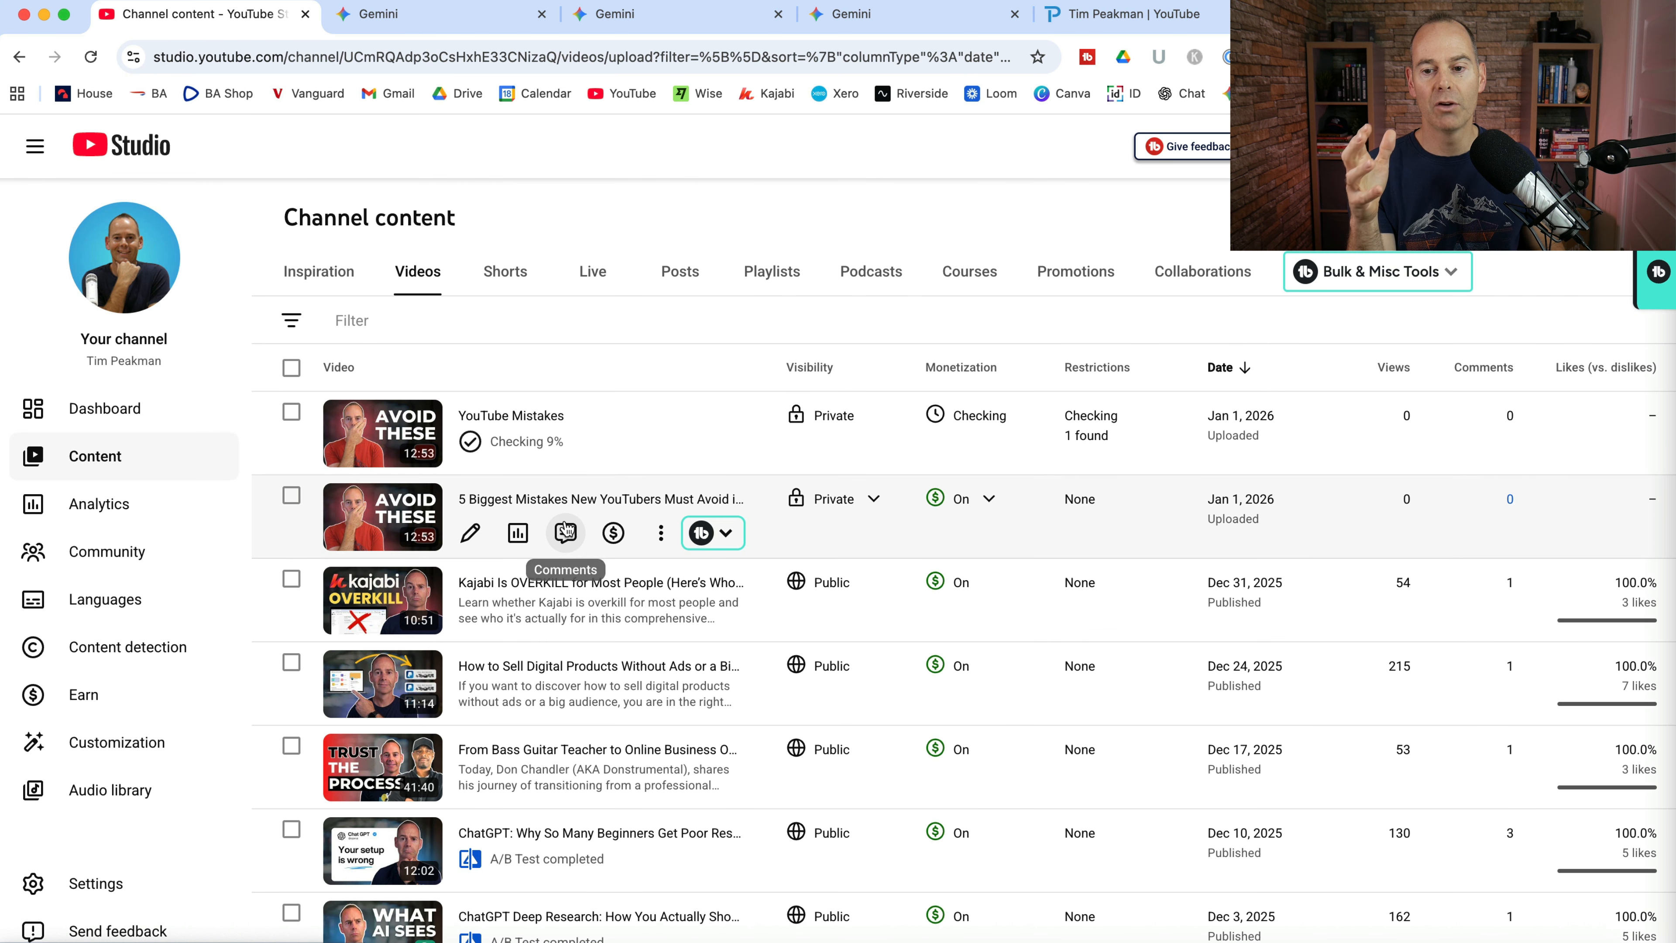
Open the English (United Kingdom) subtitles of "5 Biggest Mistakes New YouTubers Must Avoid in 2026" for editing as text.
left_click(541, 504)
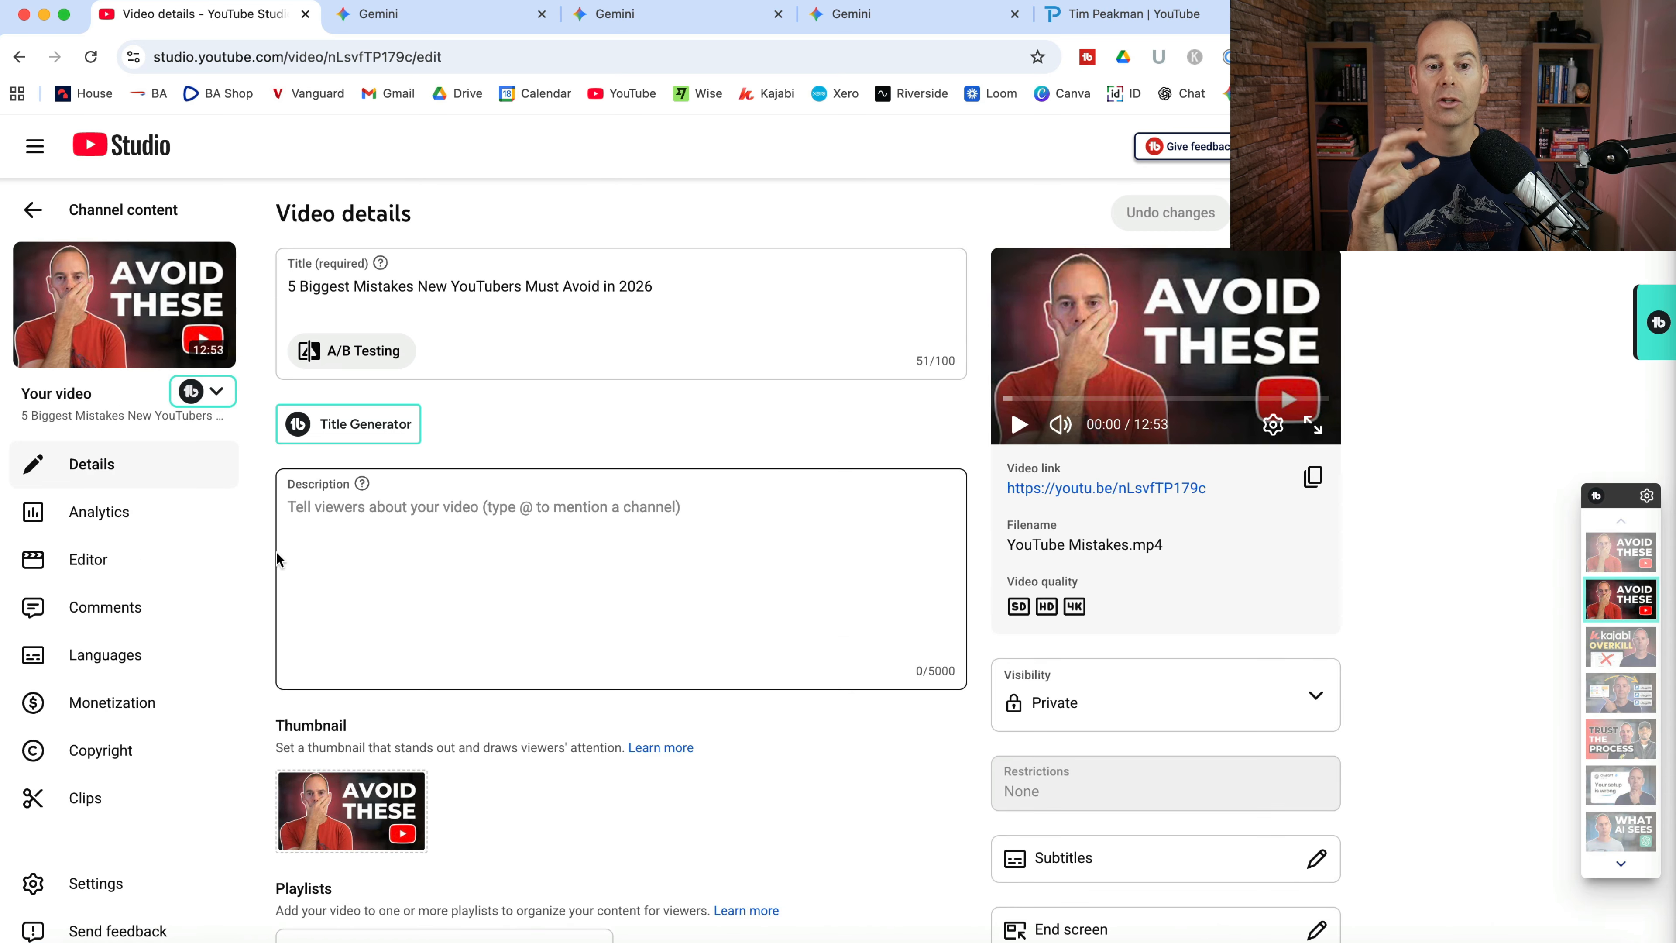
left_click(114, 663)
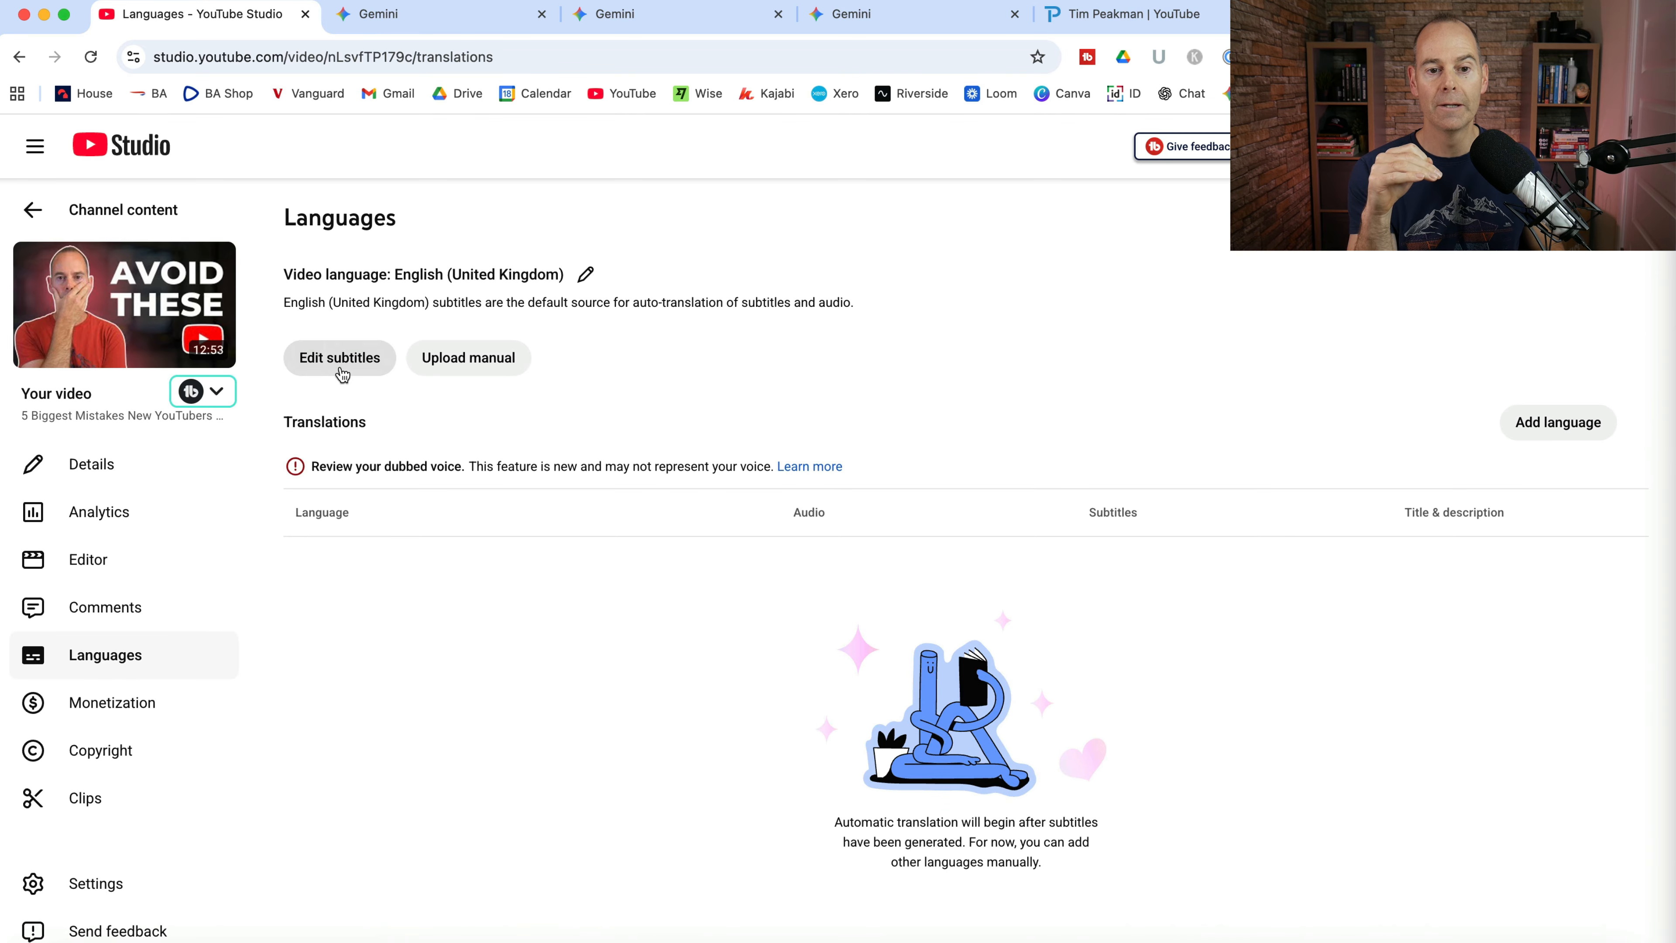
left_click(339, 362)
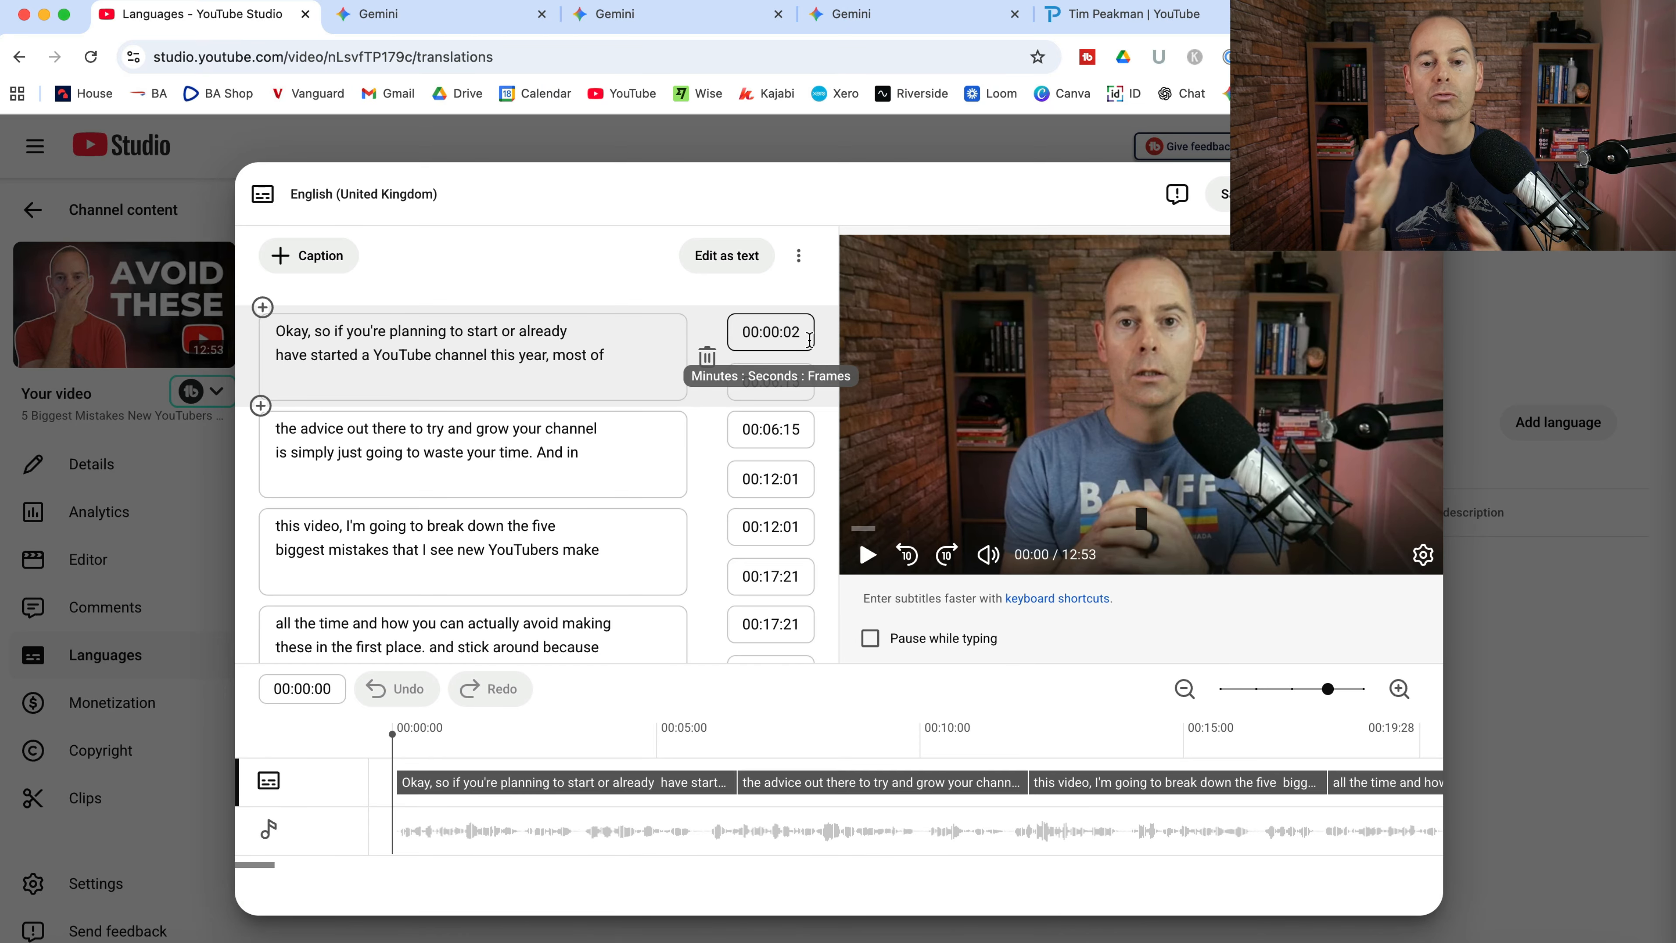
left_click(727, 255)
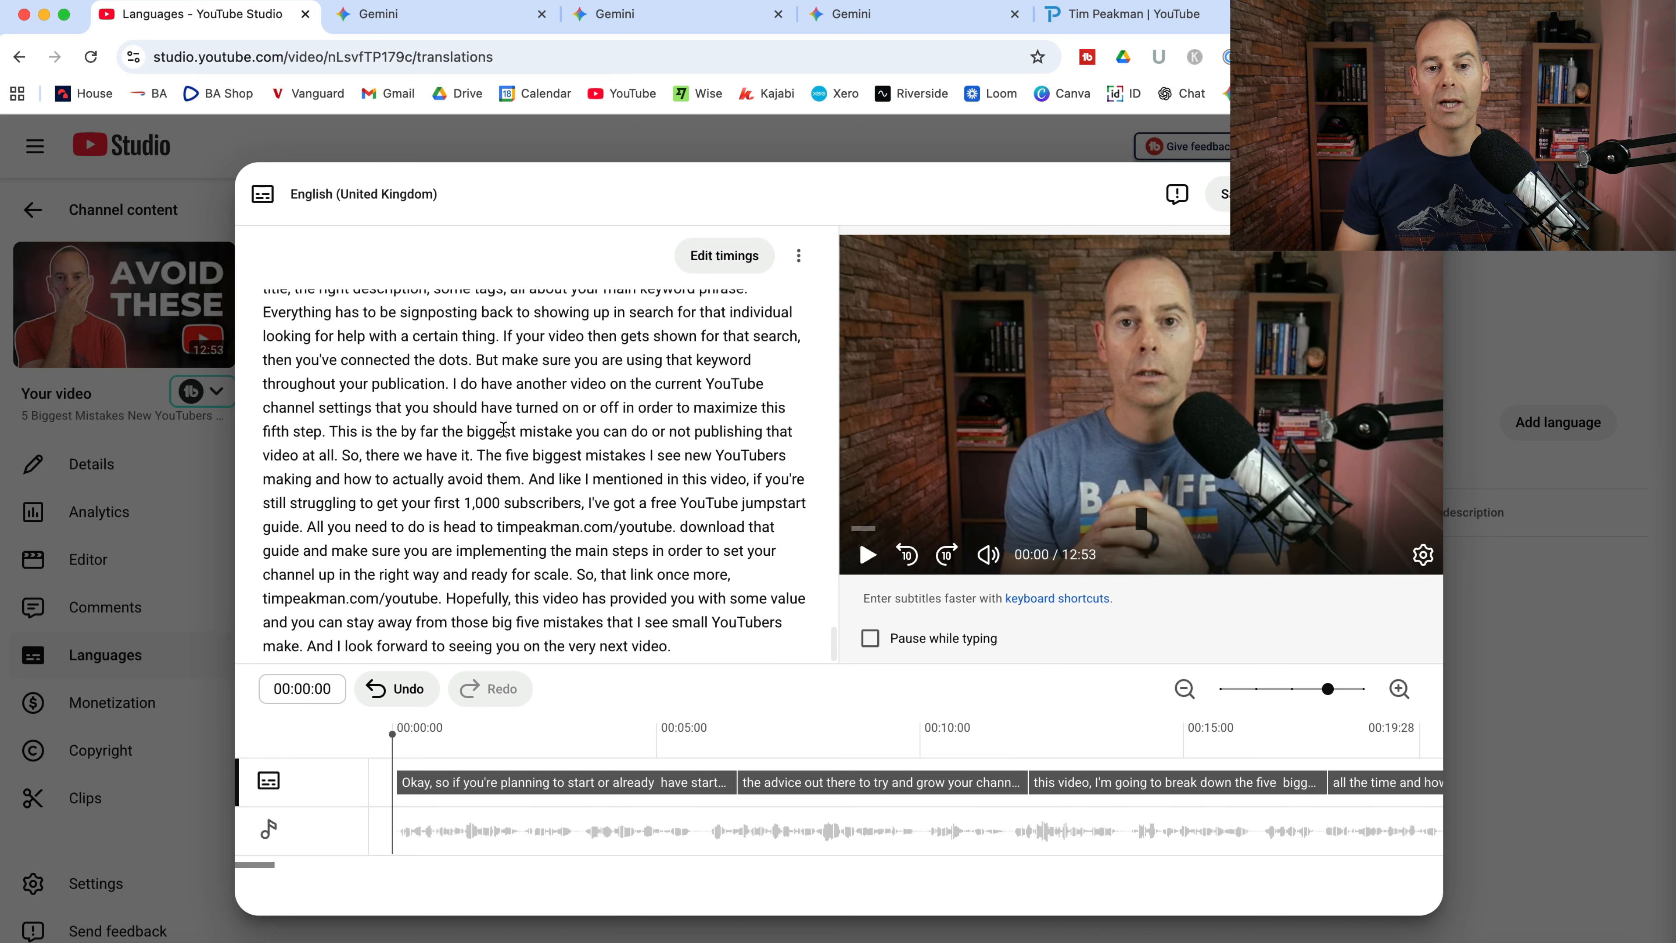
Read through the full English (United Kingdom) subtitle text from beginning to end, checking for misspelled or wrongly transcribed words.
scroll(503, 429, "up", 10)
scroll(503, 429, "up", 15)
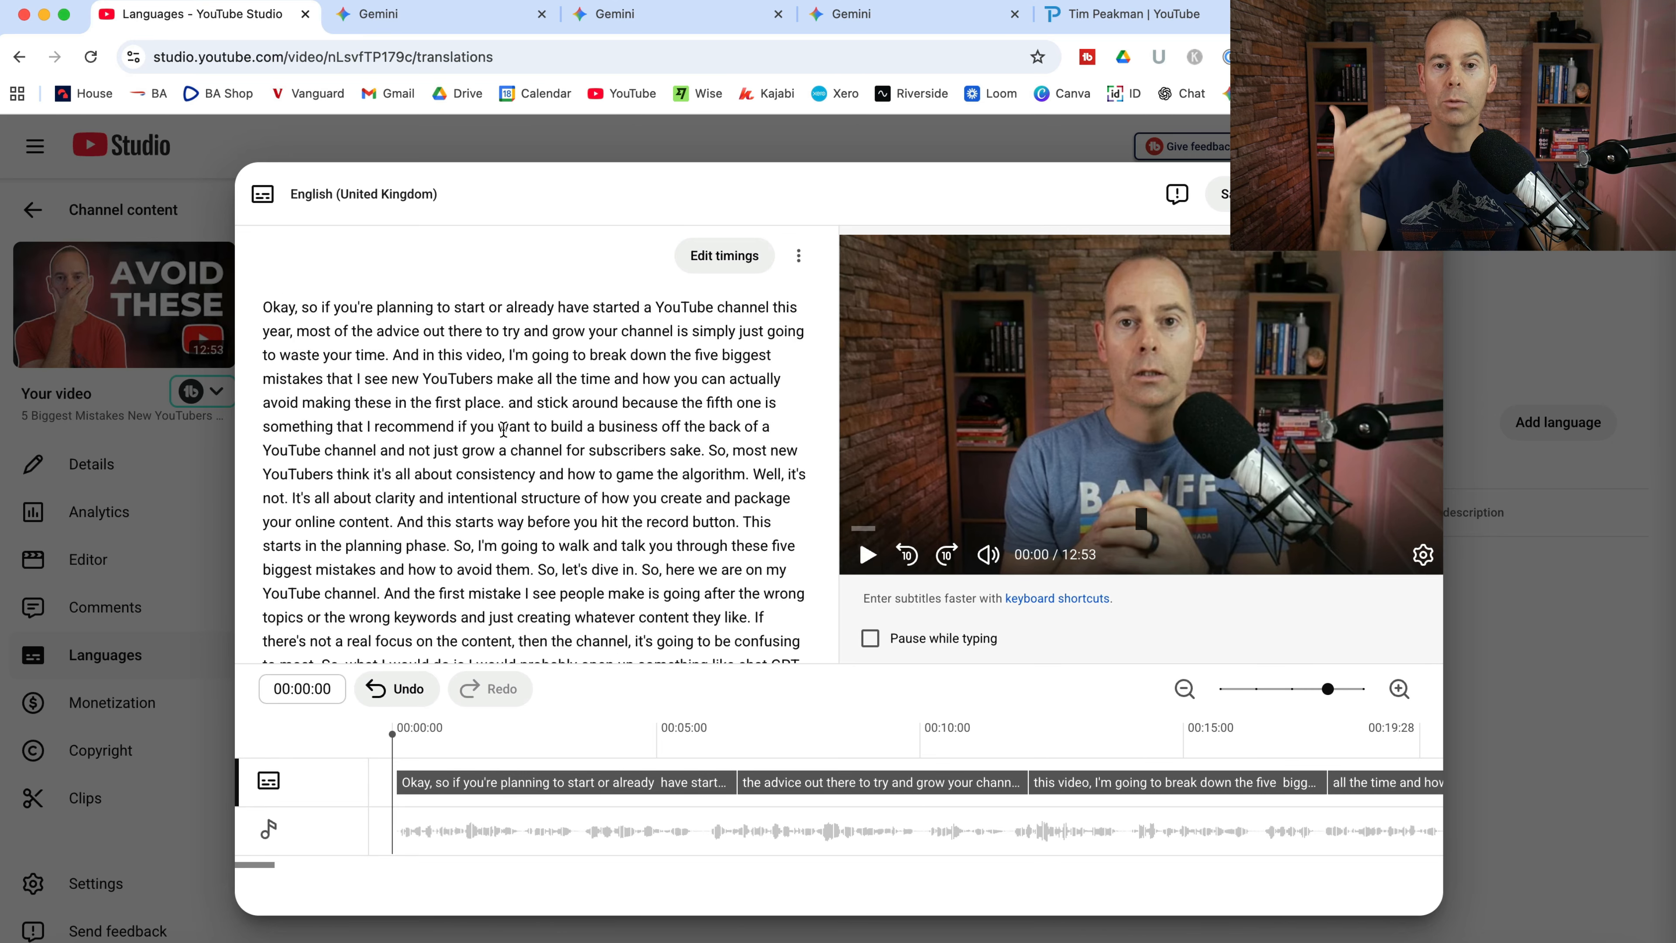
scroll(527, 437, "down", 3)
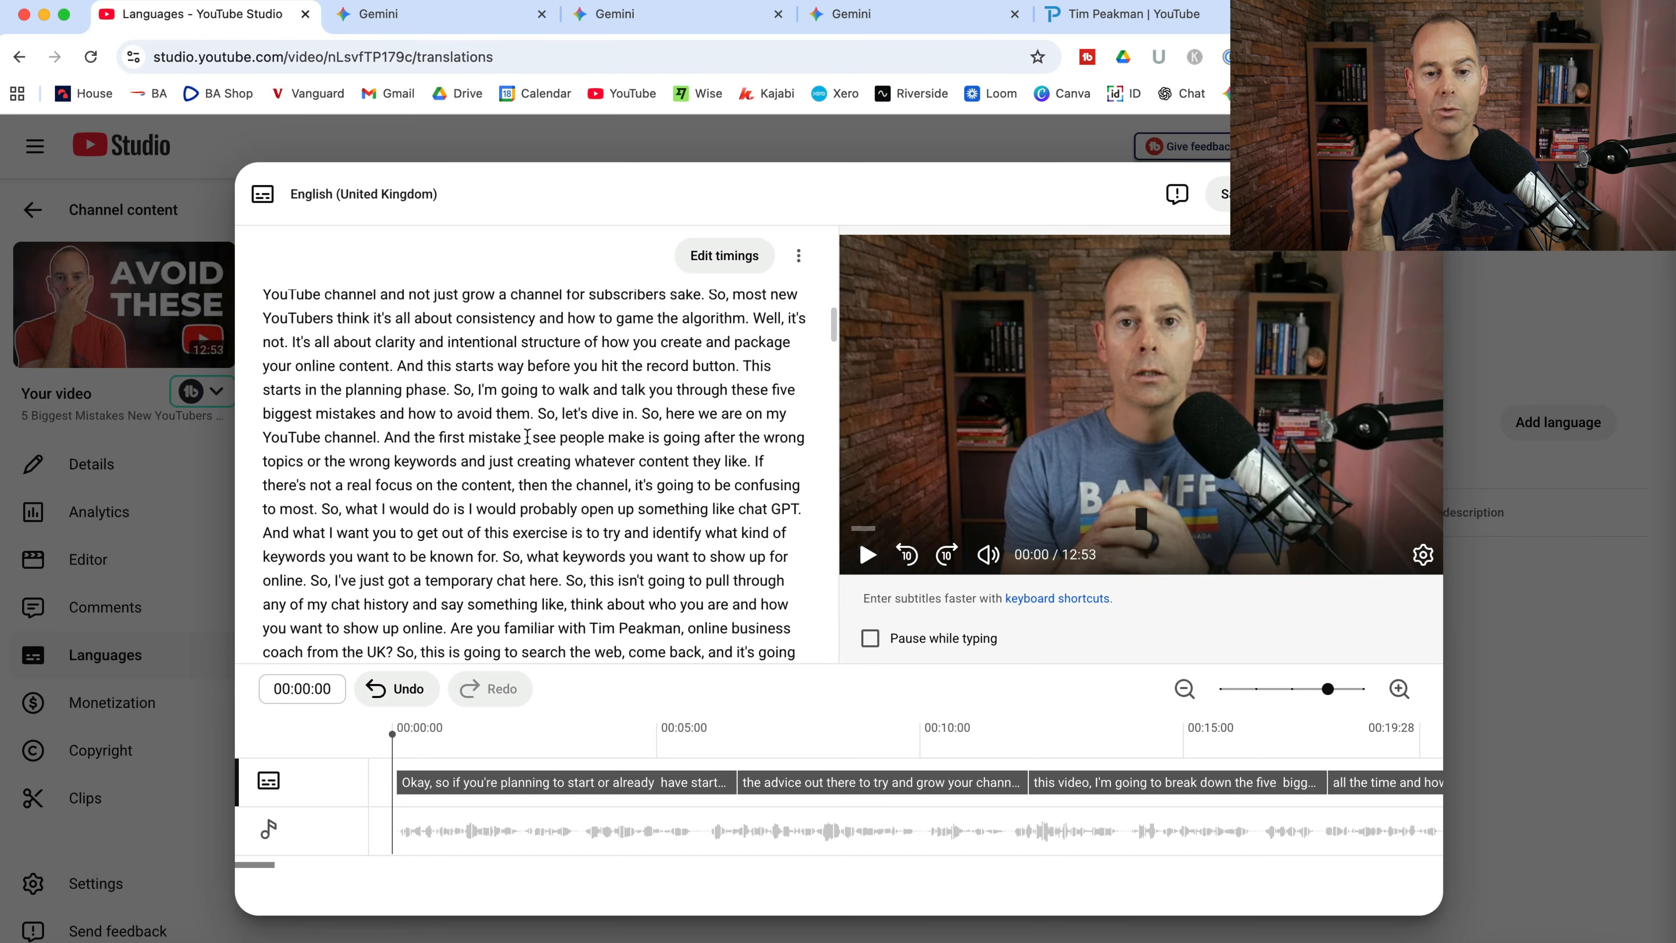
scroll(528, 437, "down", 10)
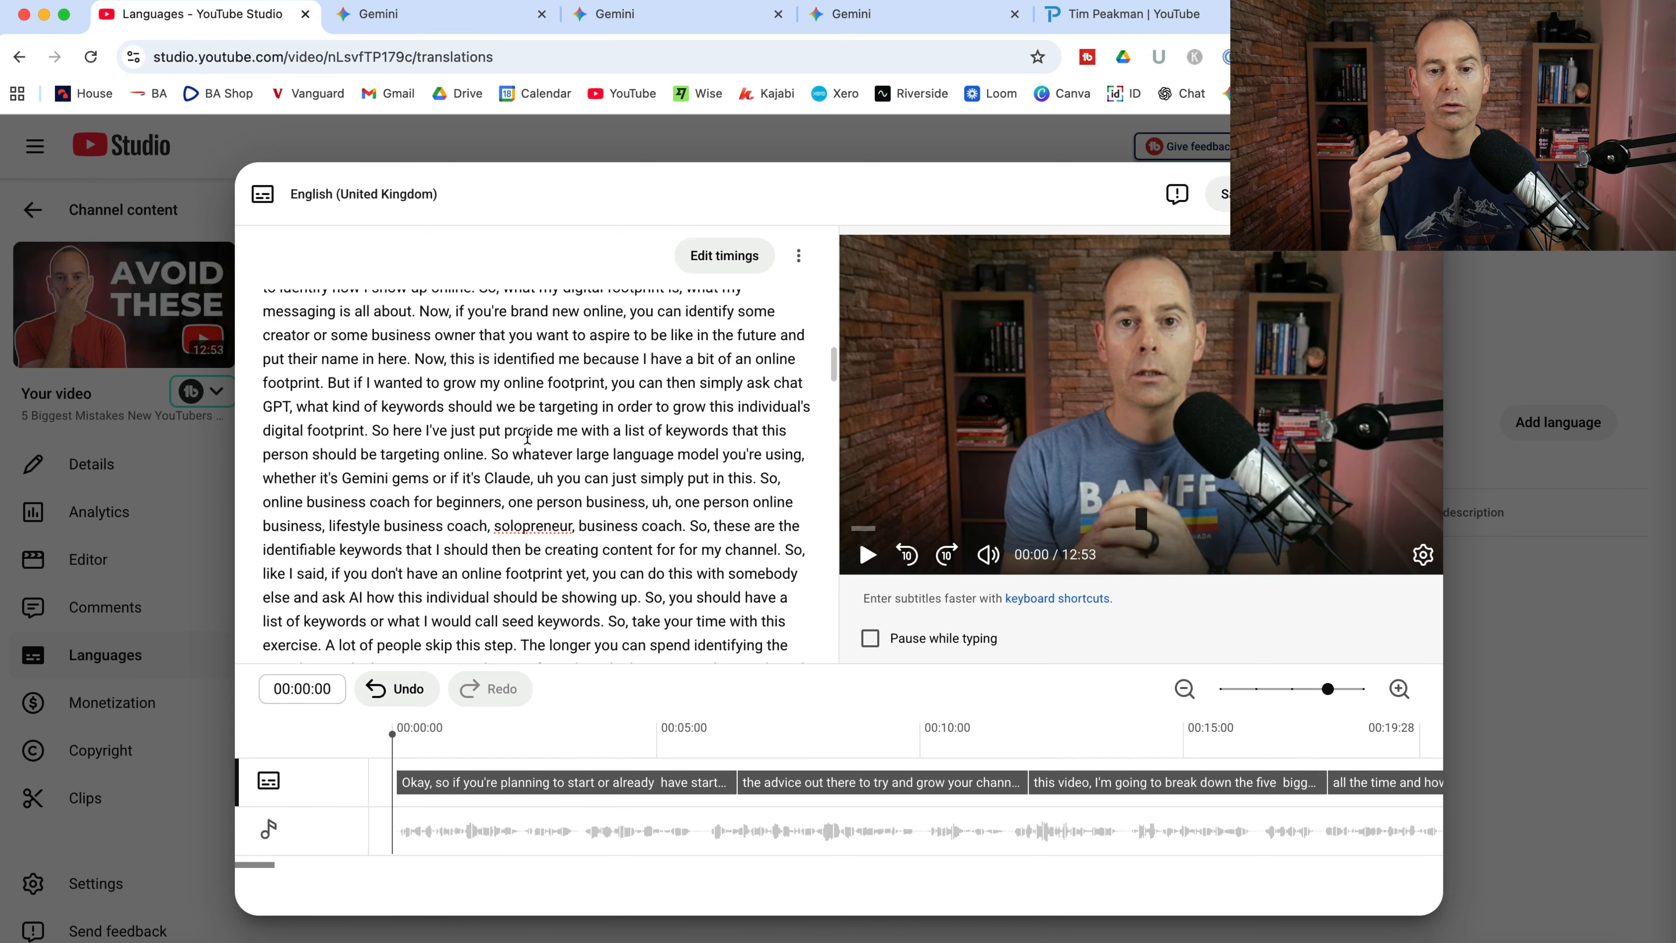
scroll(527, 437, "down", 3)
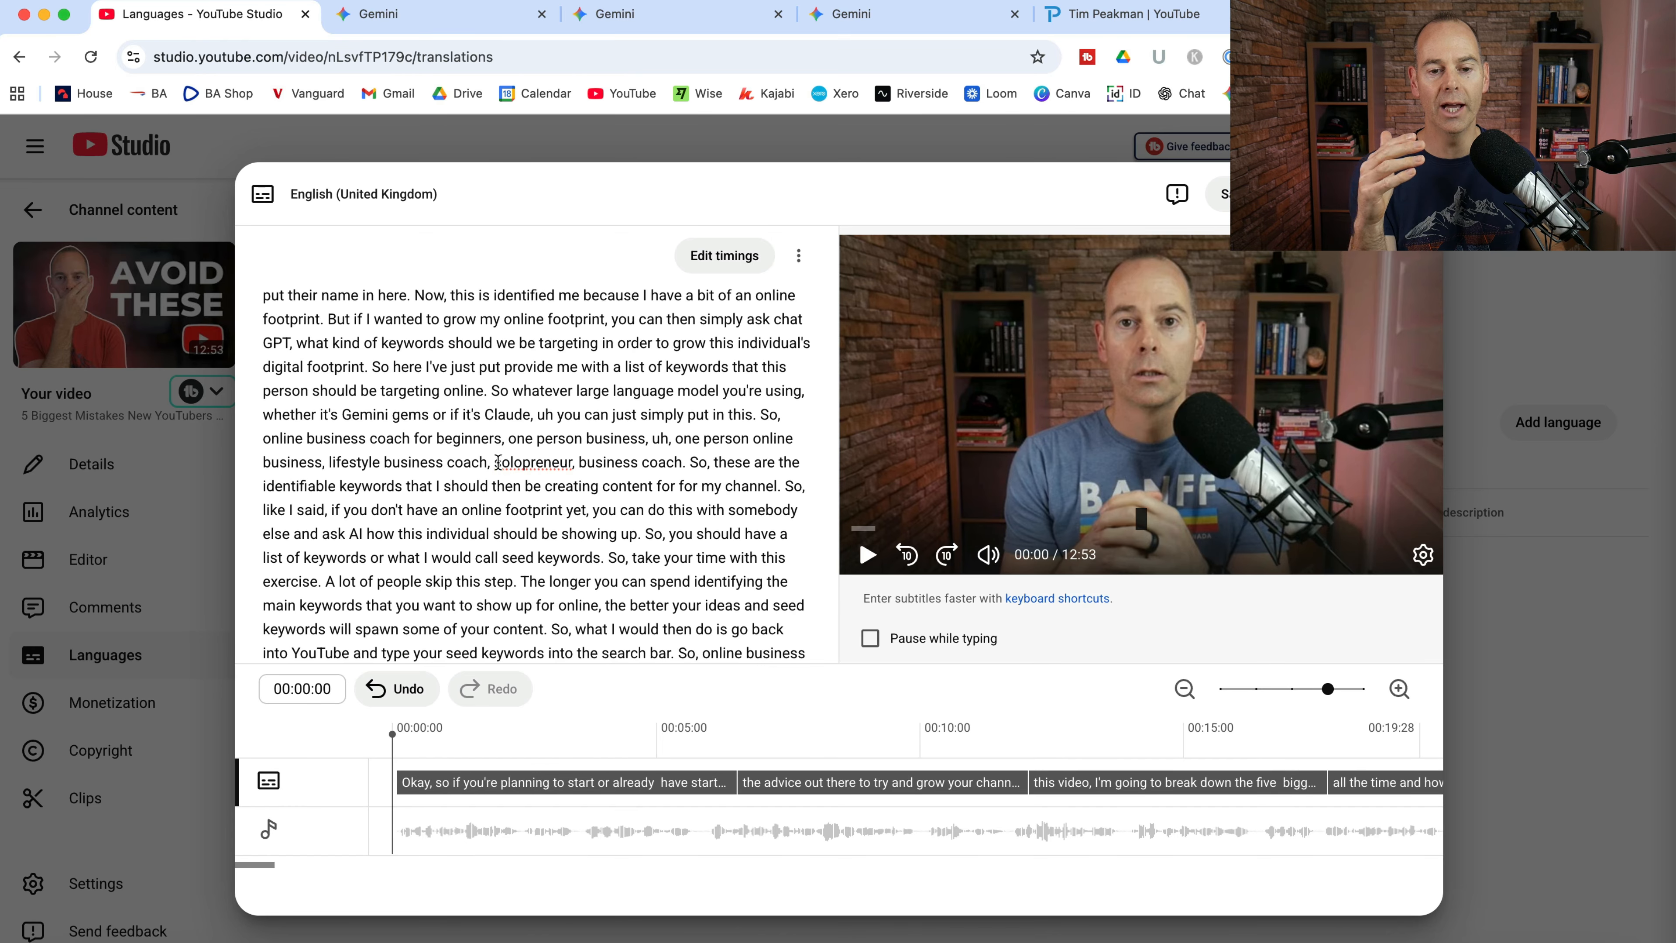
scroll(541, 534, "down", 6)
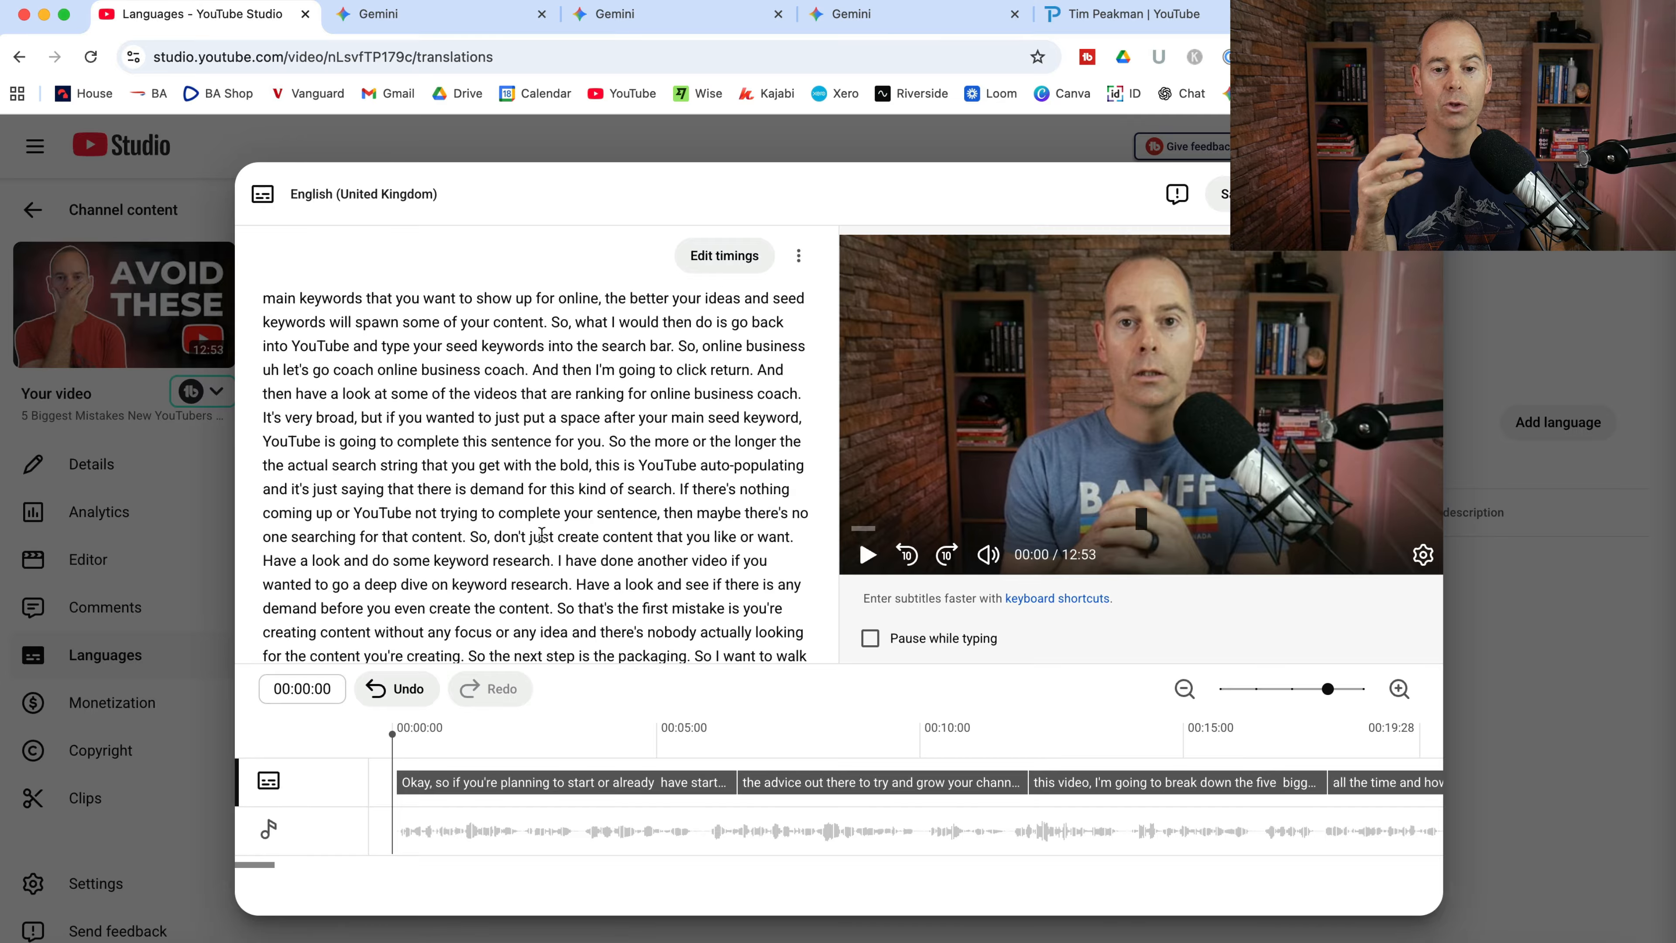
scroll(541, 534, "down", 12)
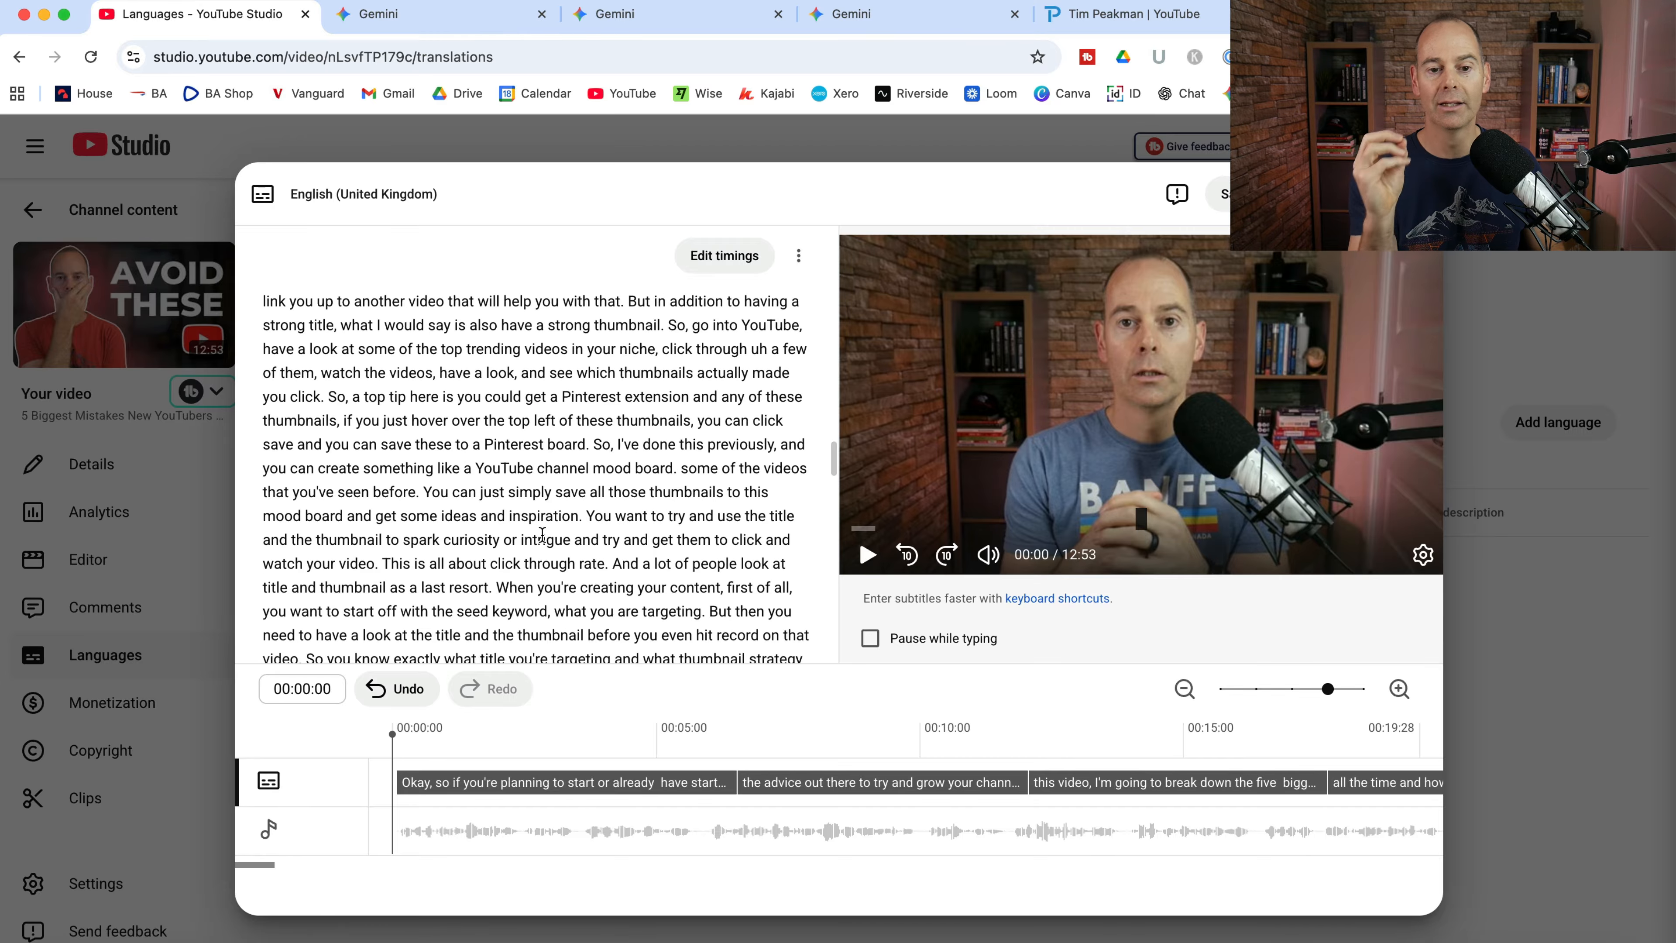
scroll(541, 534, "down", 15)
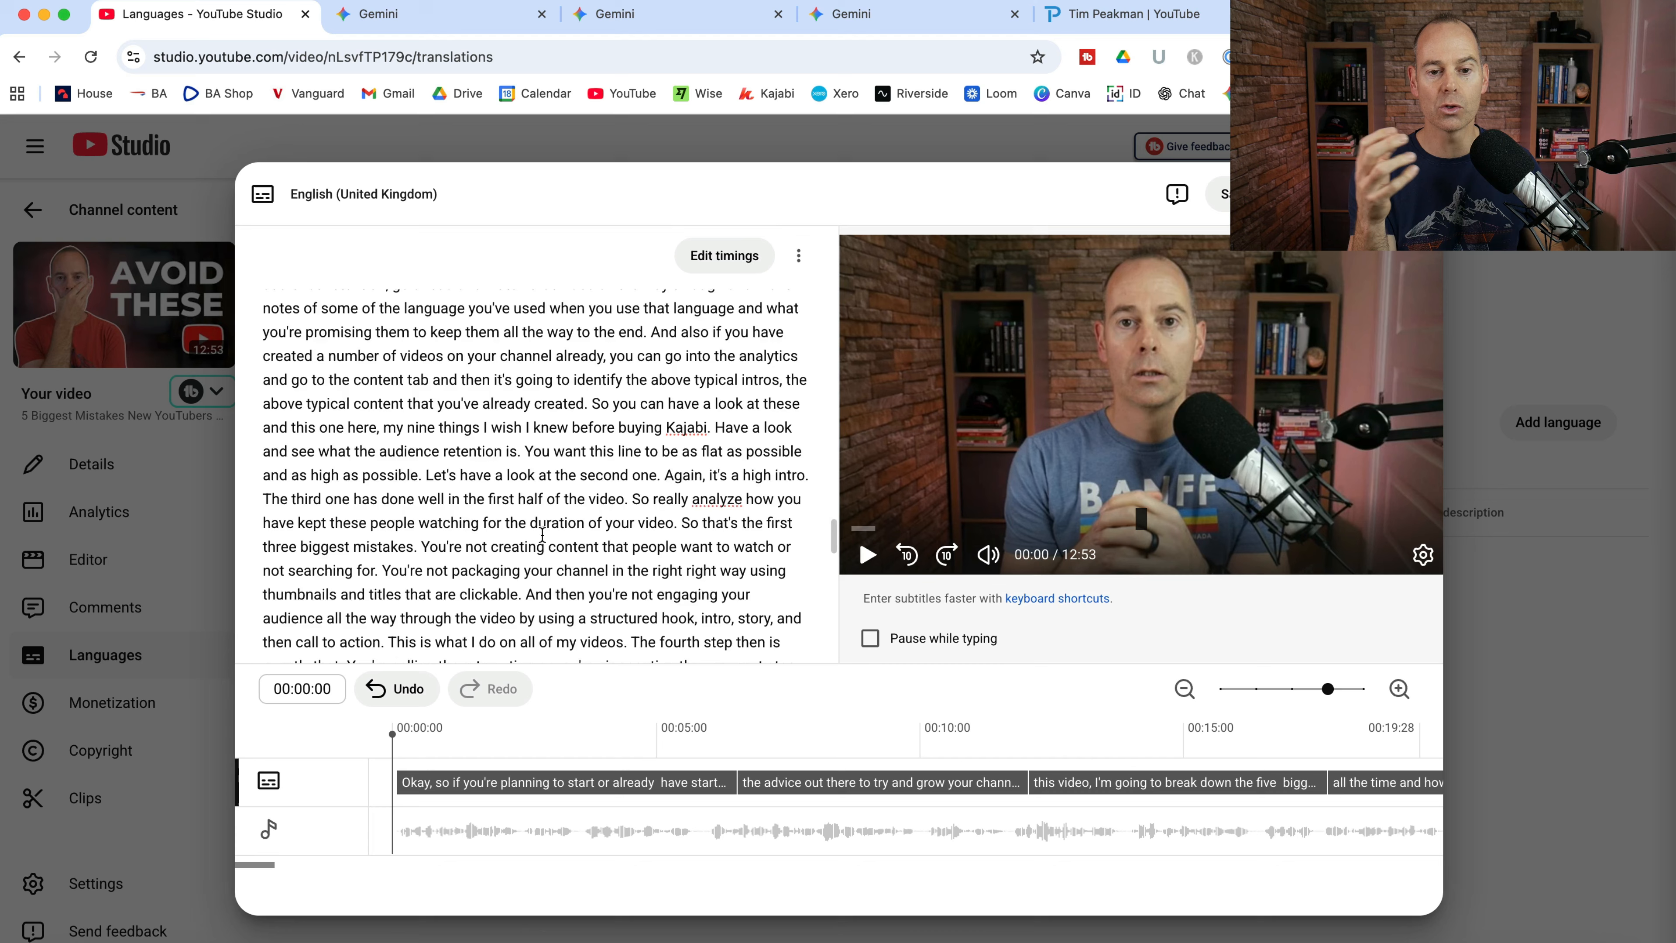
scroll(541, 535, "down", 15)
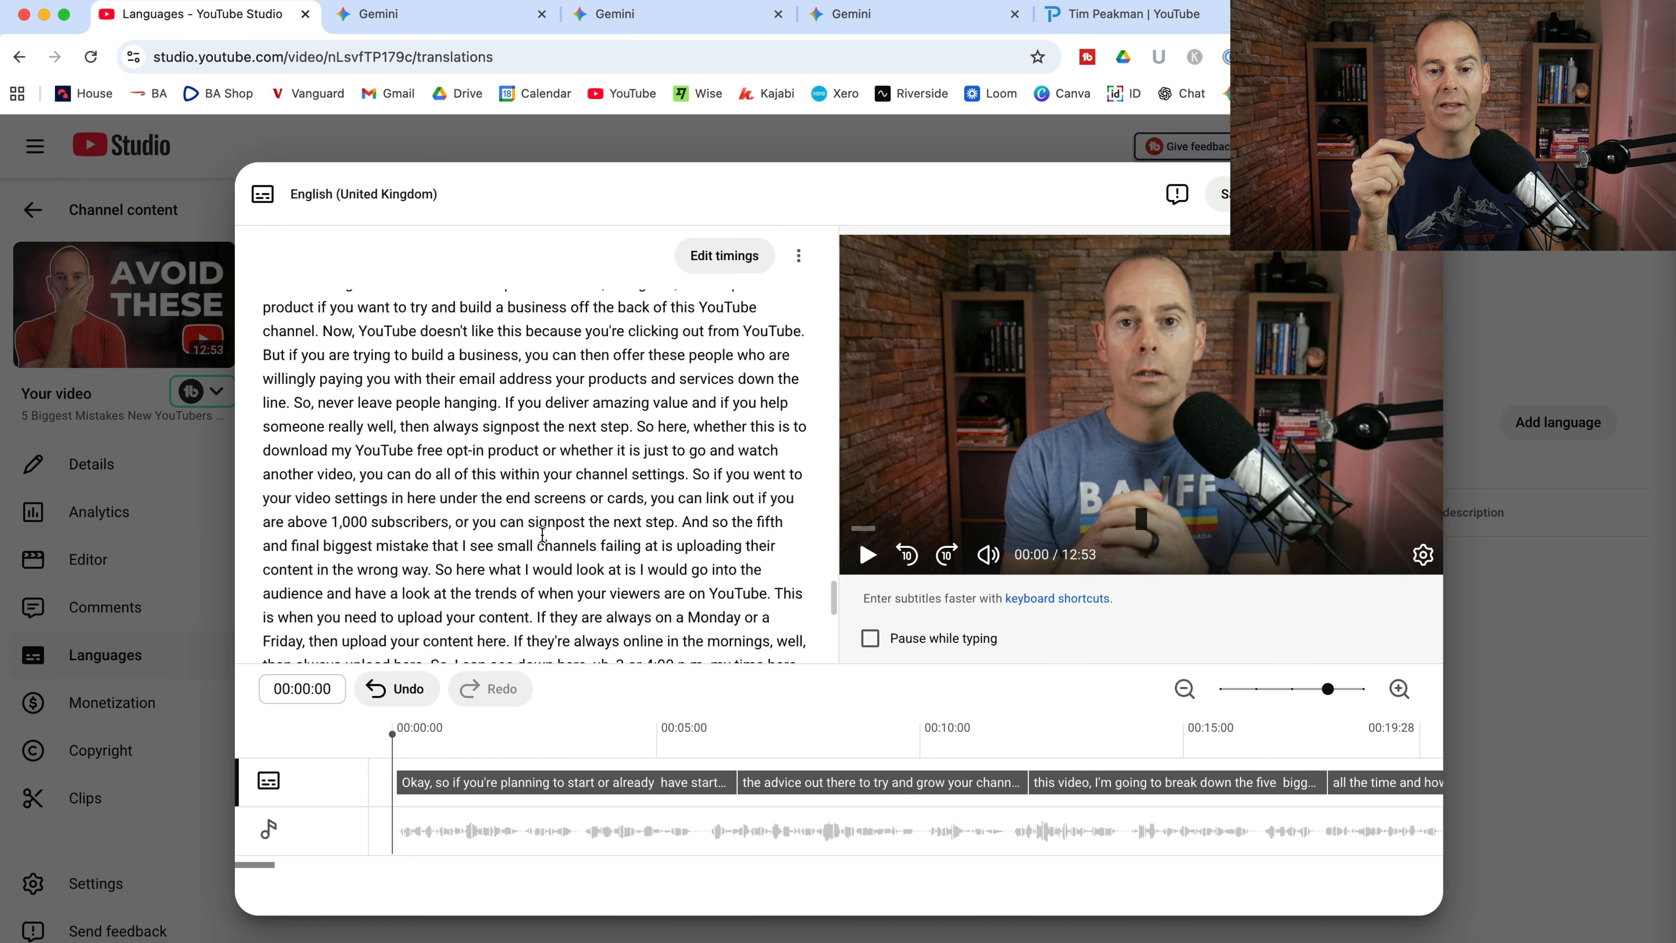
scroll(543, 534, "down", 15)
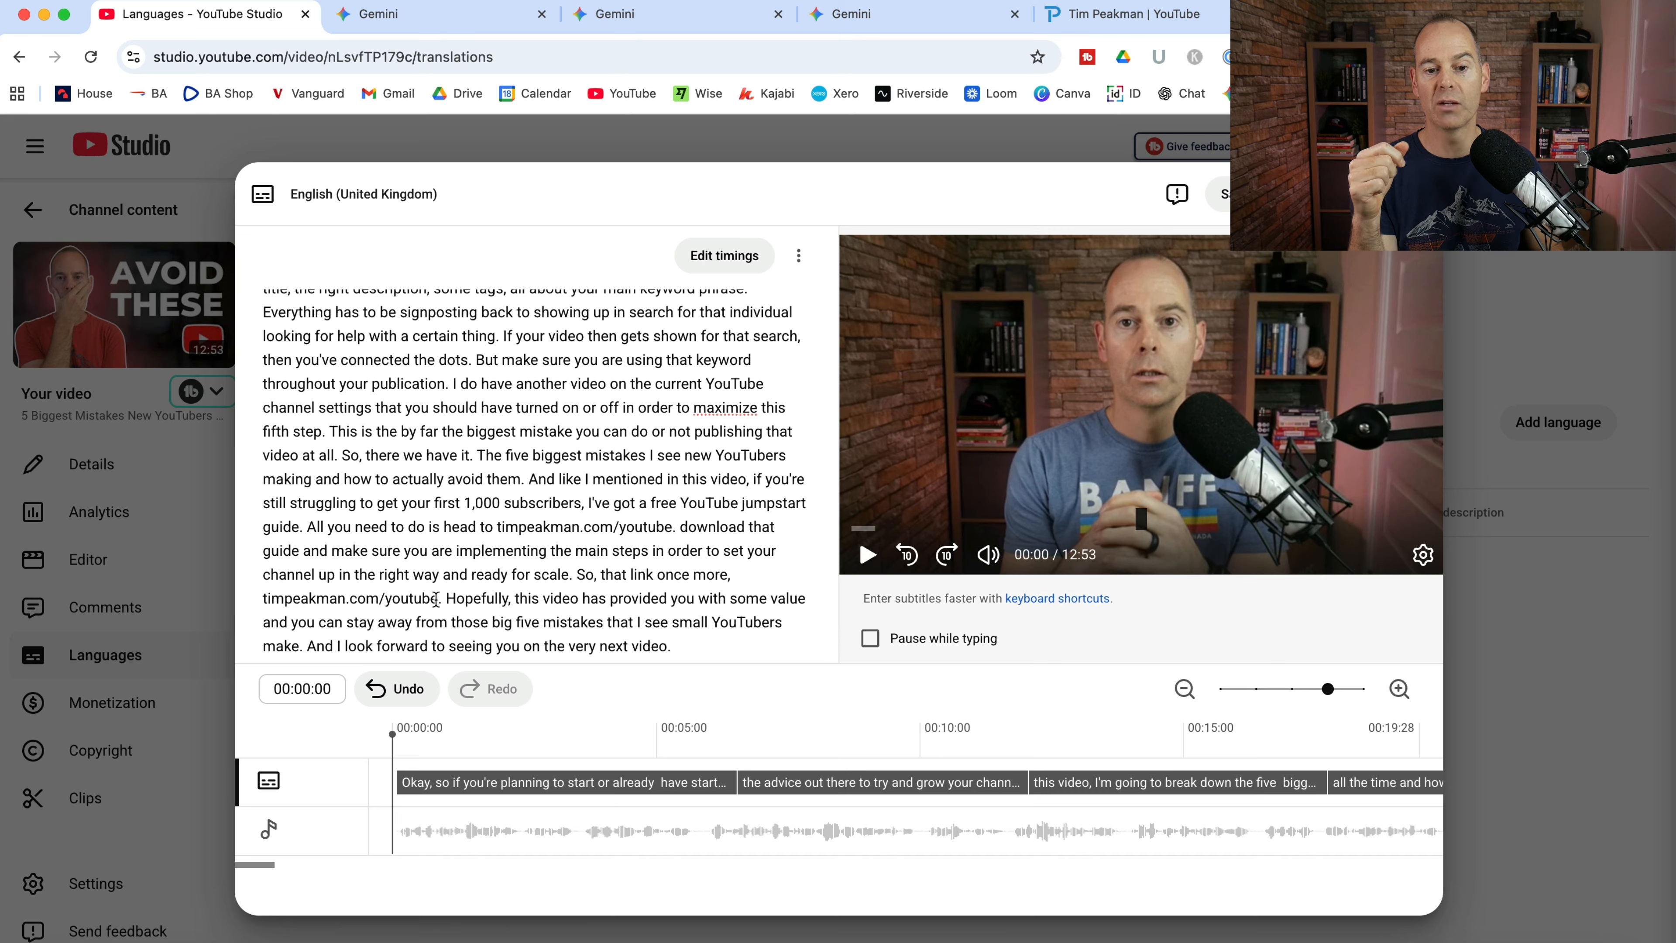
scroll(566, 490, "up", 2)
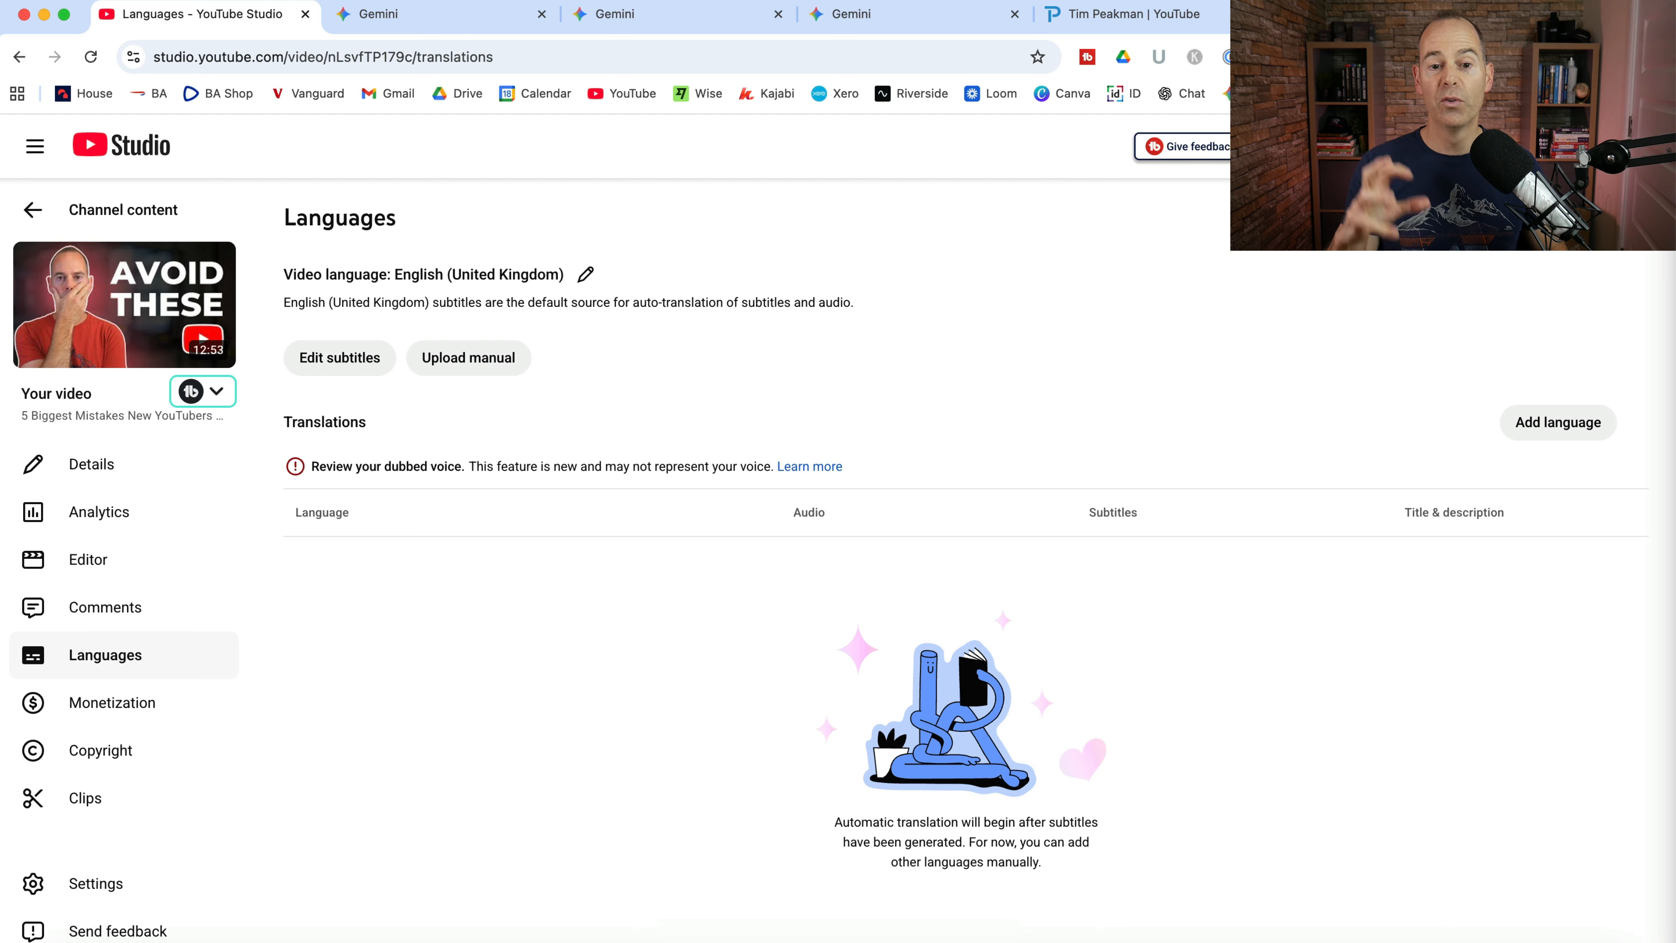
Reopen the English (United Kingdom) subtitles, switch between the text and timings views, and download the subtitles file.
left_click(332, 362)
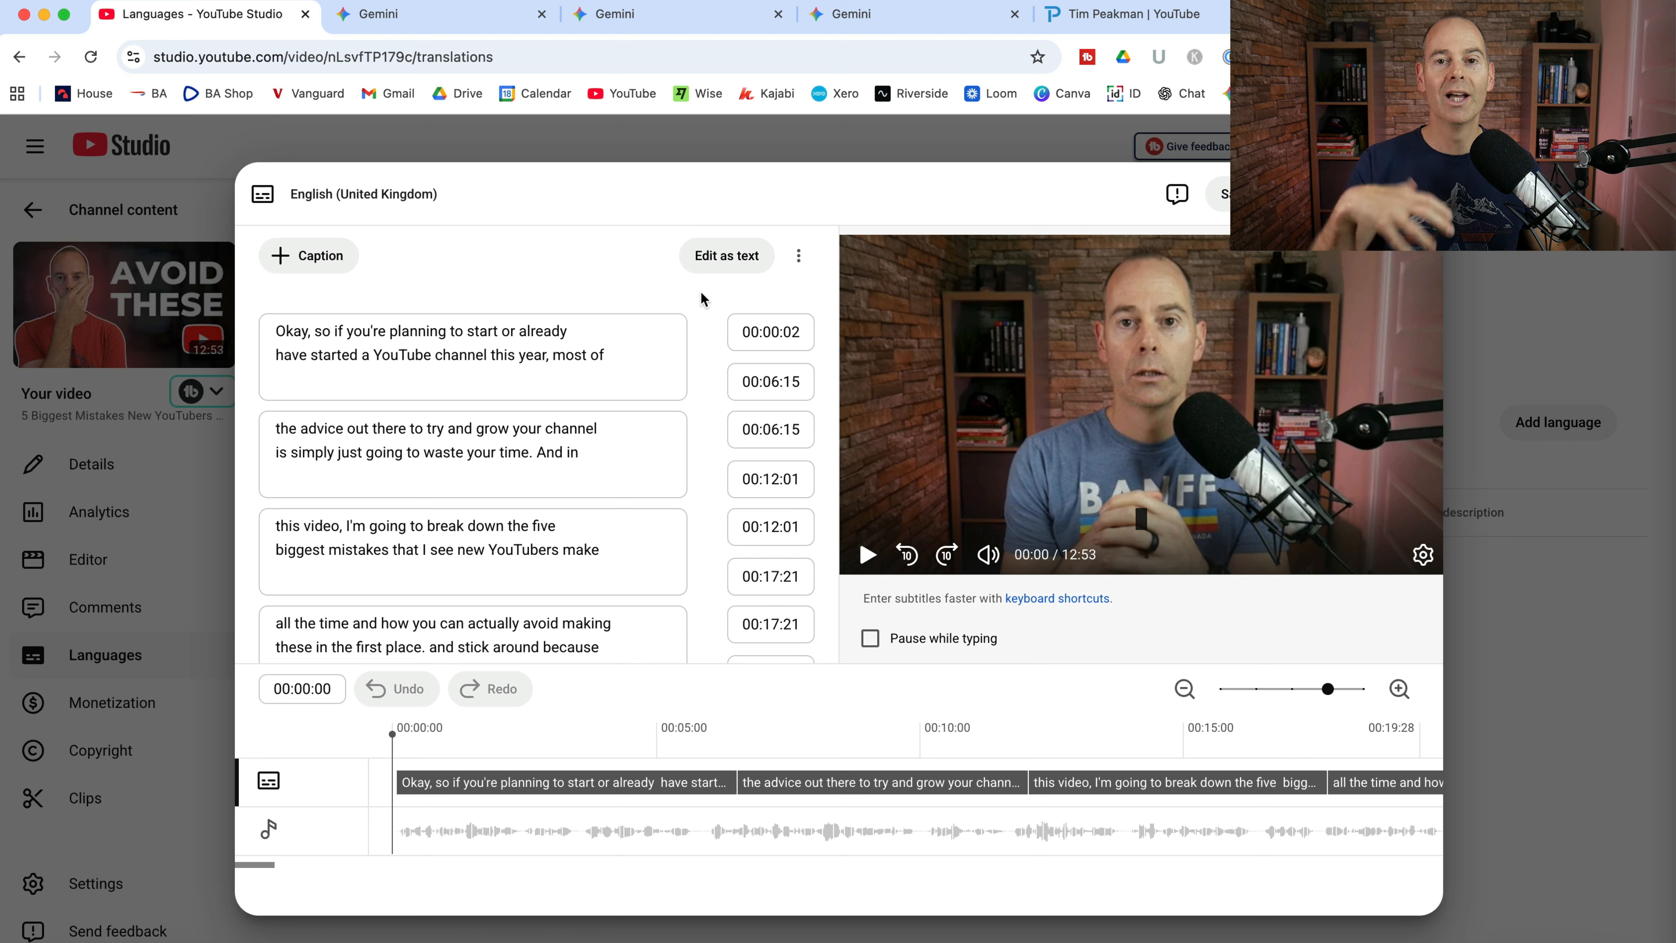
left_click(798, 256)
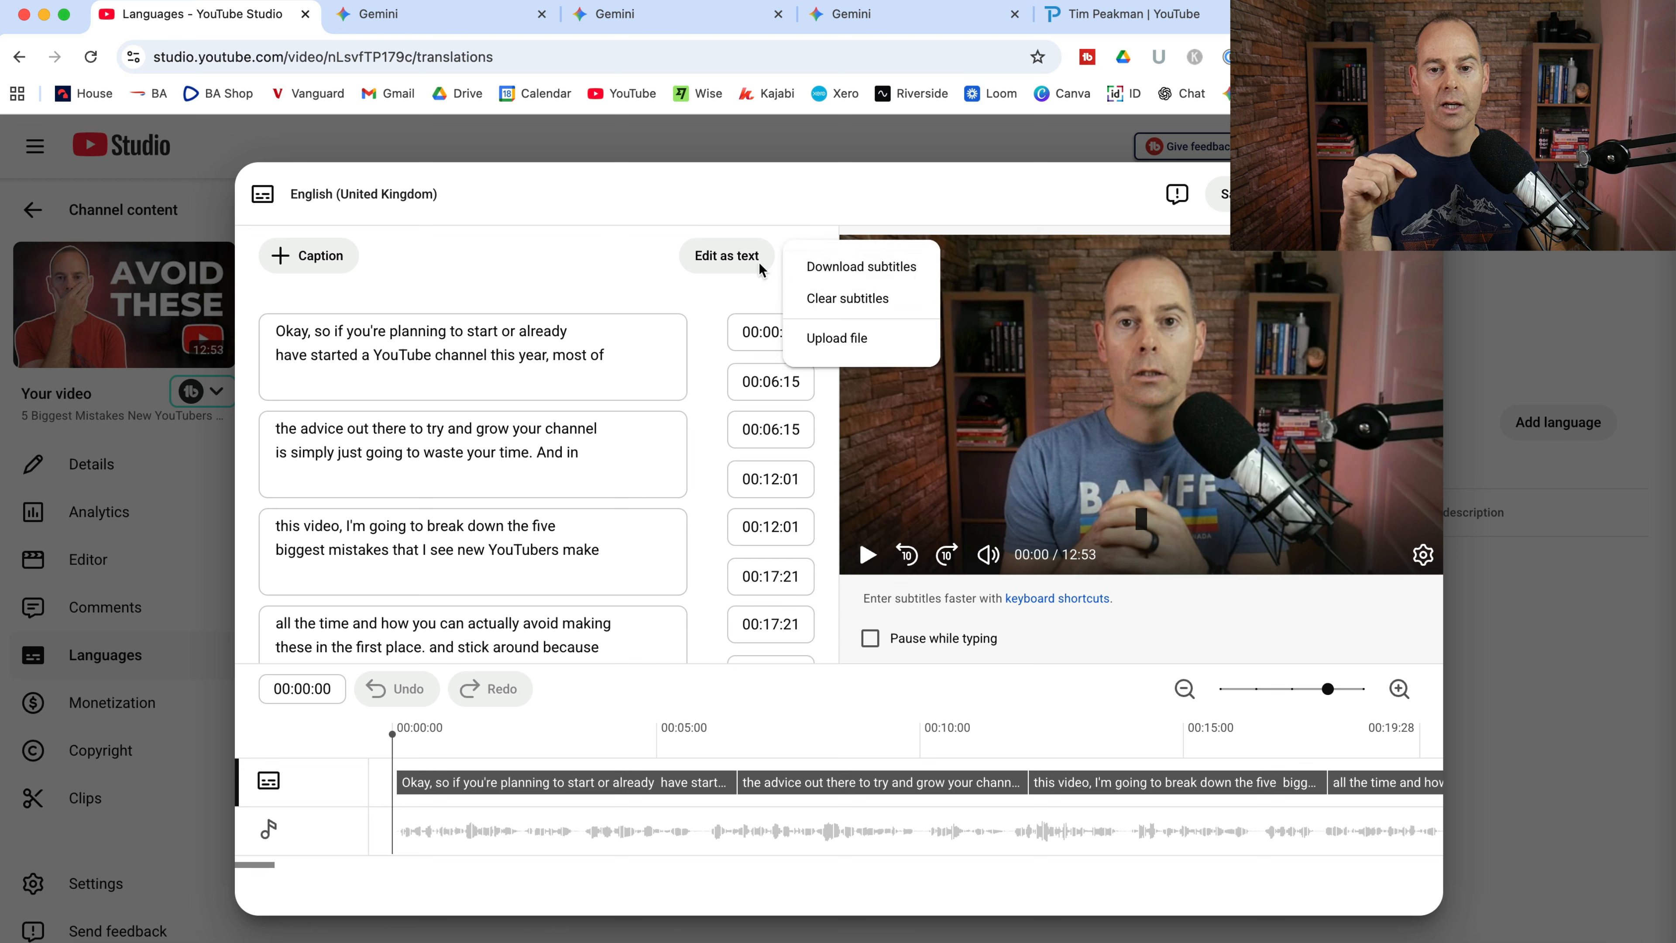
left_click(720, 261)
left_click(720, 261)
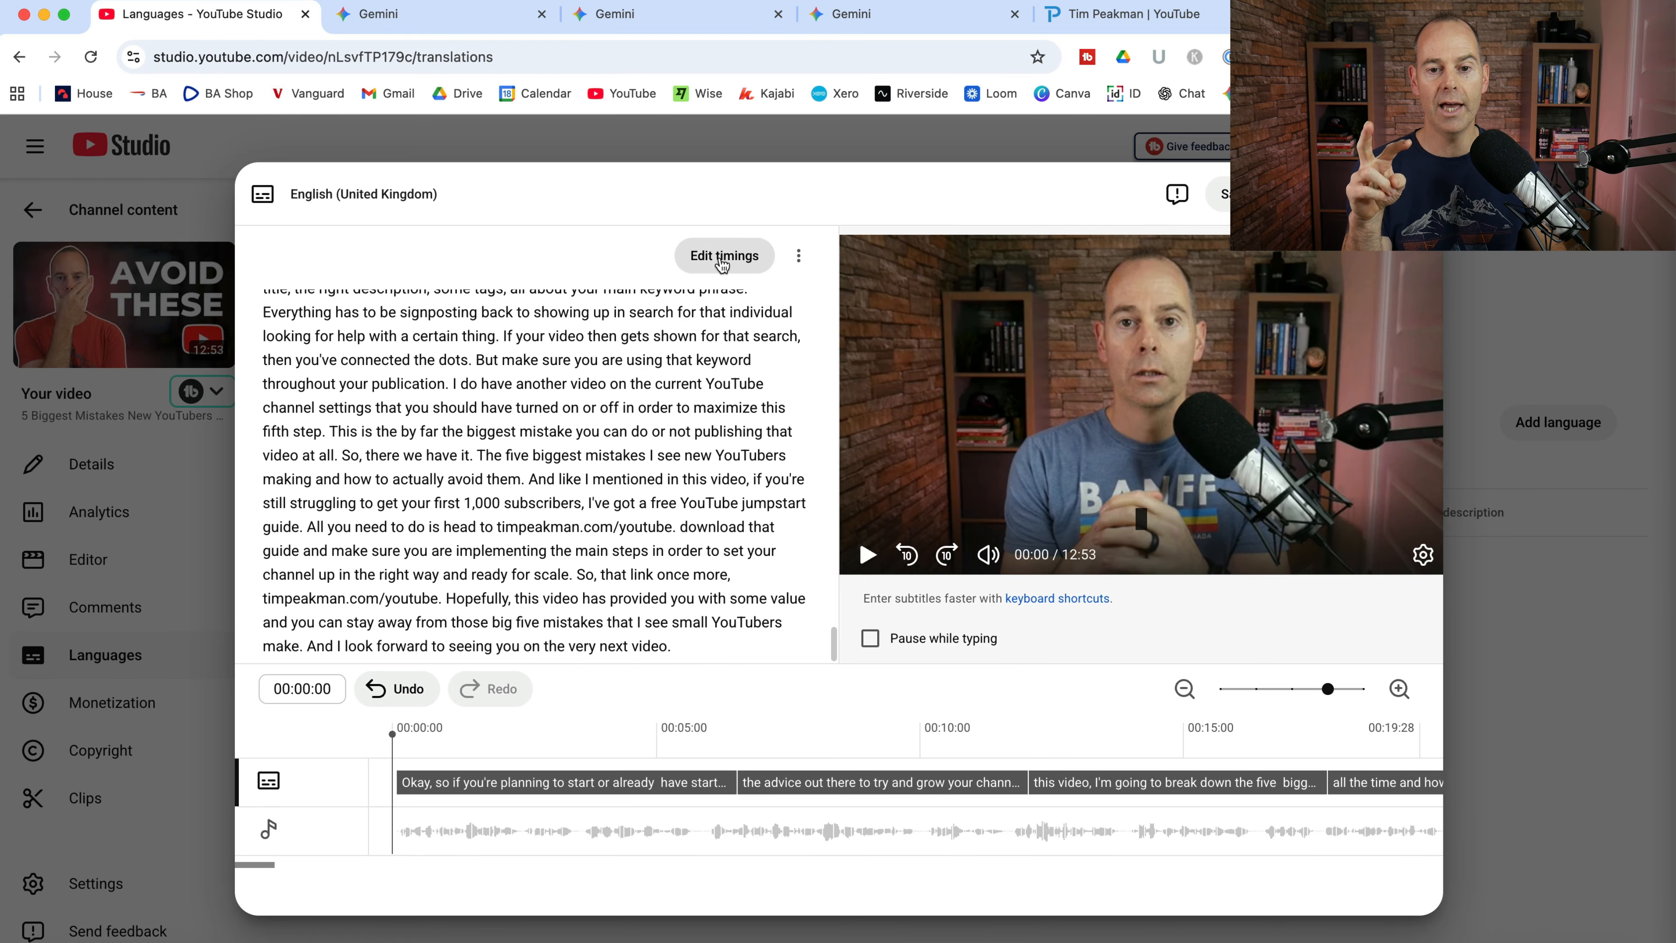
left_click(720, 262)
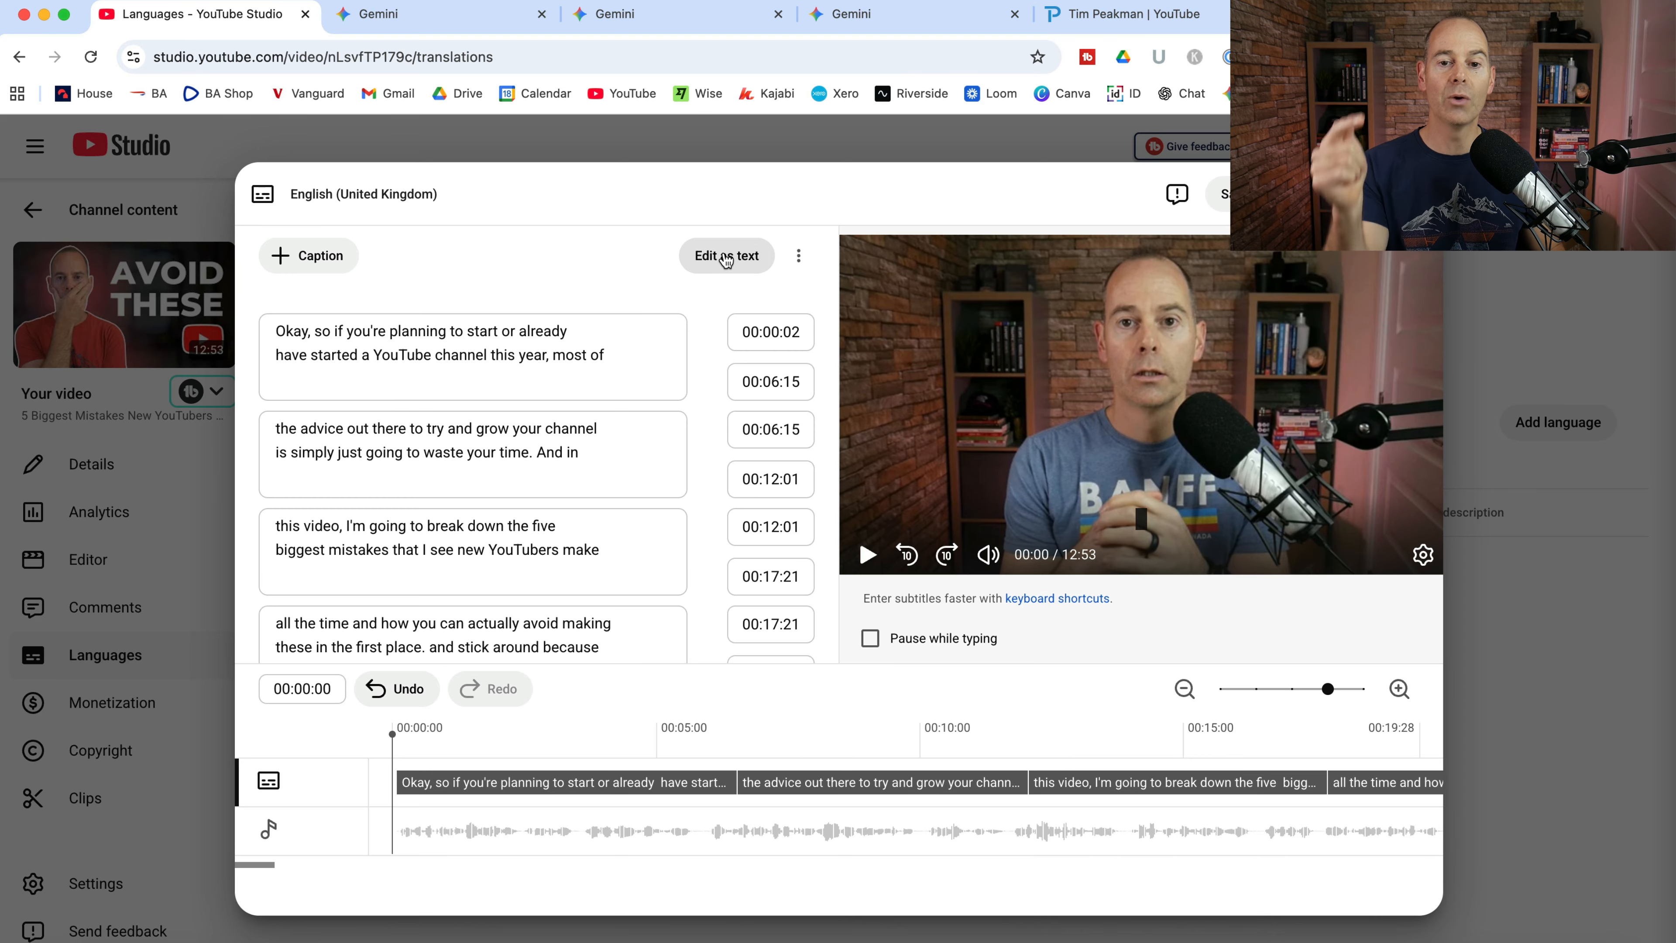
left_click(799, 255)
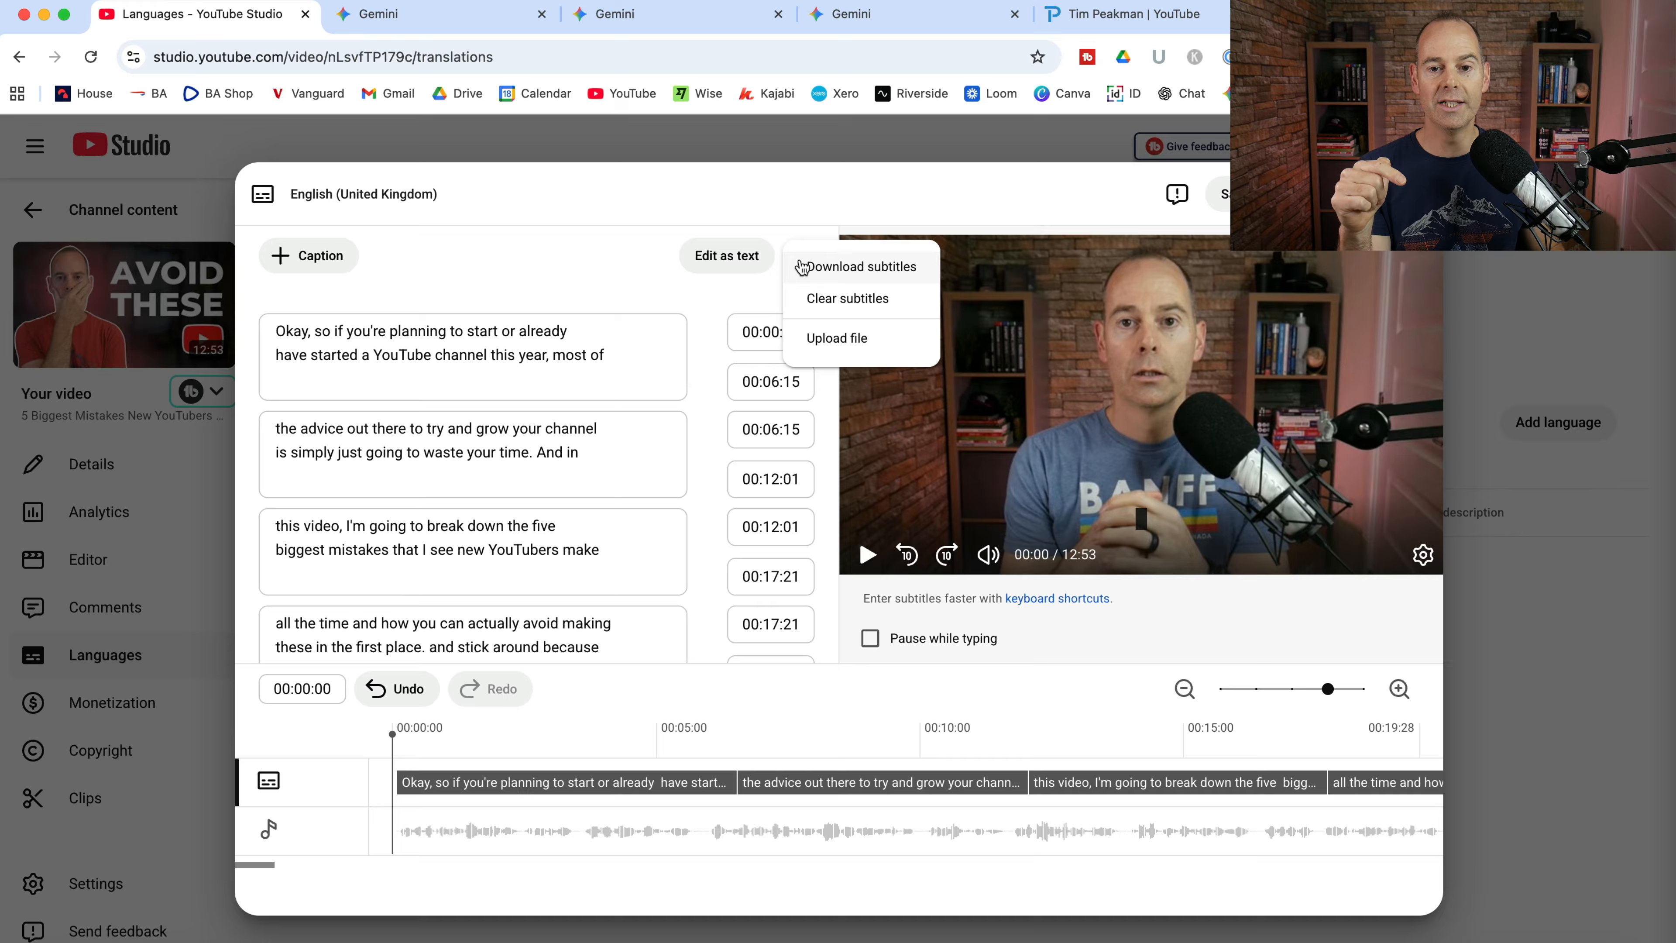
left_click(837, 267)
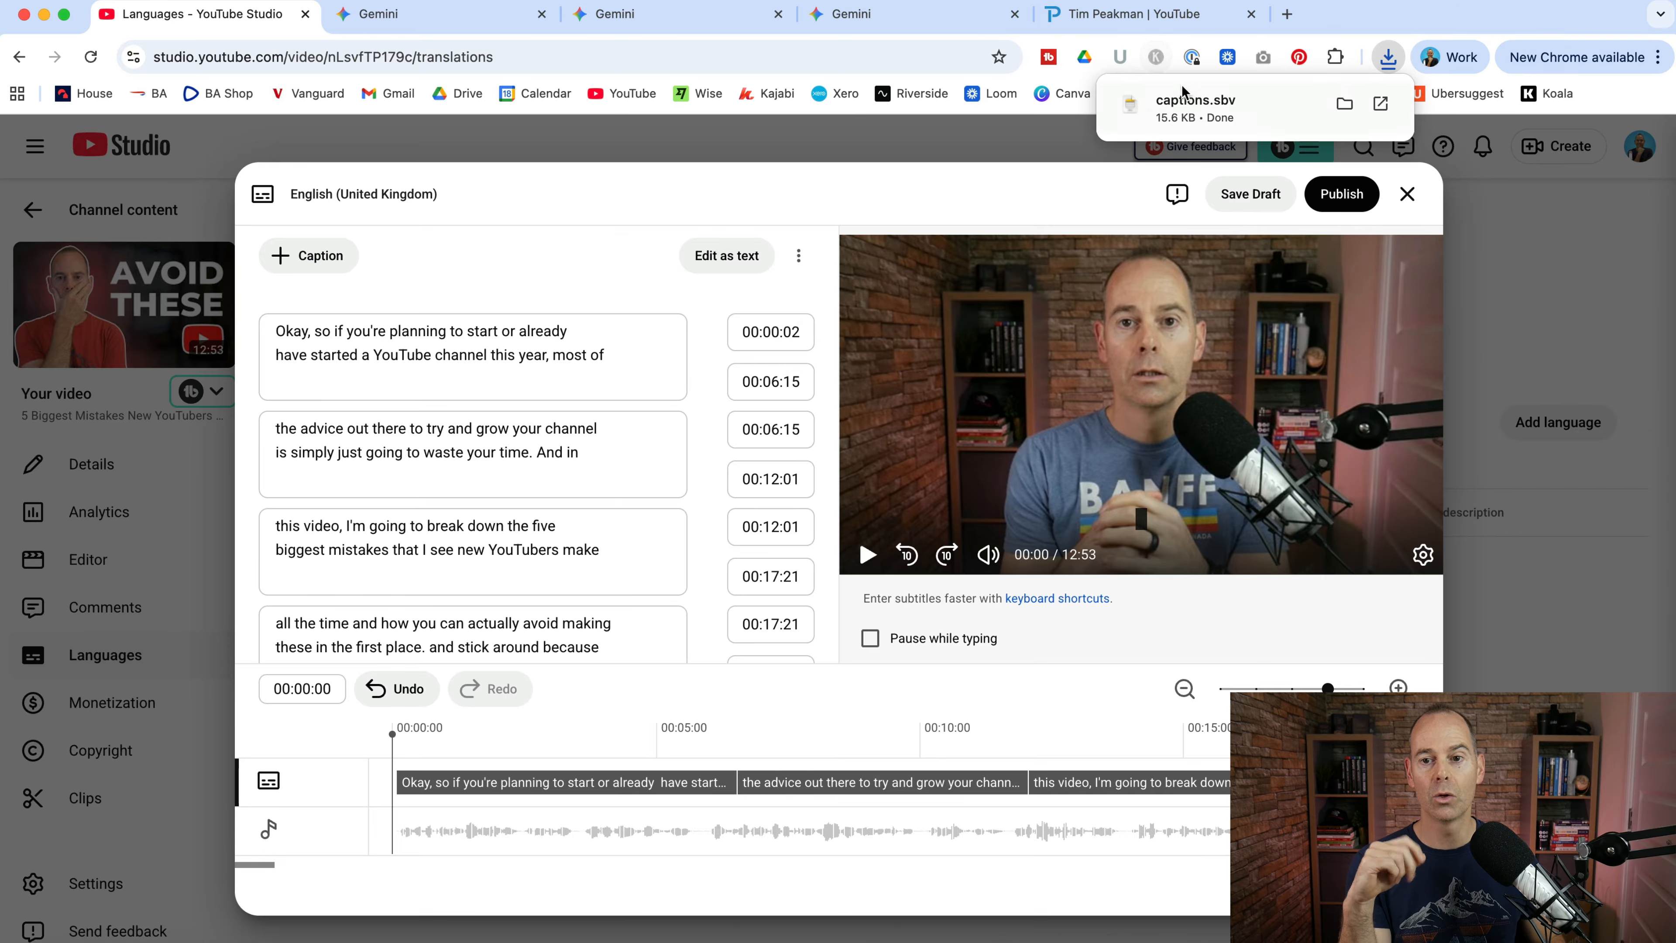
Show the downloaded captions.sbv in Finder and open it in another application to view its timed caption text.
right_click(1195, 103)
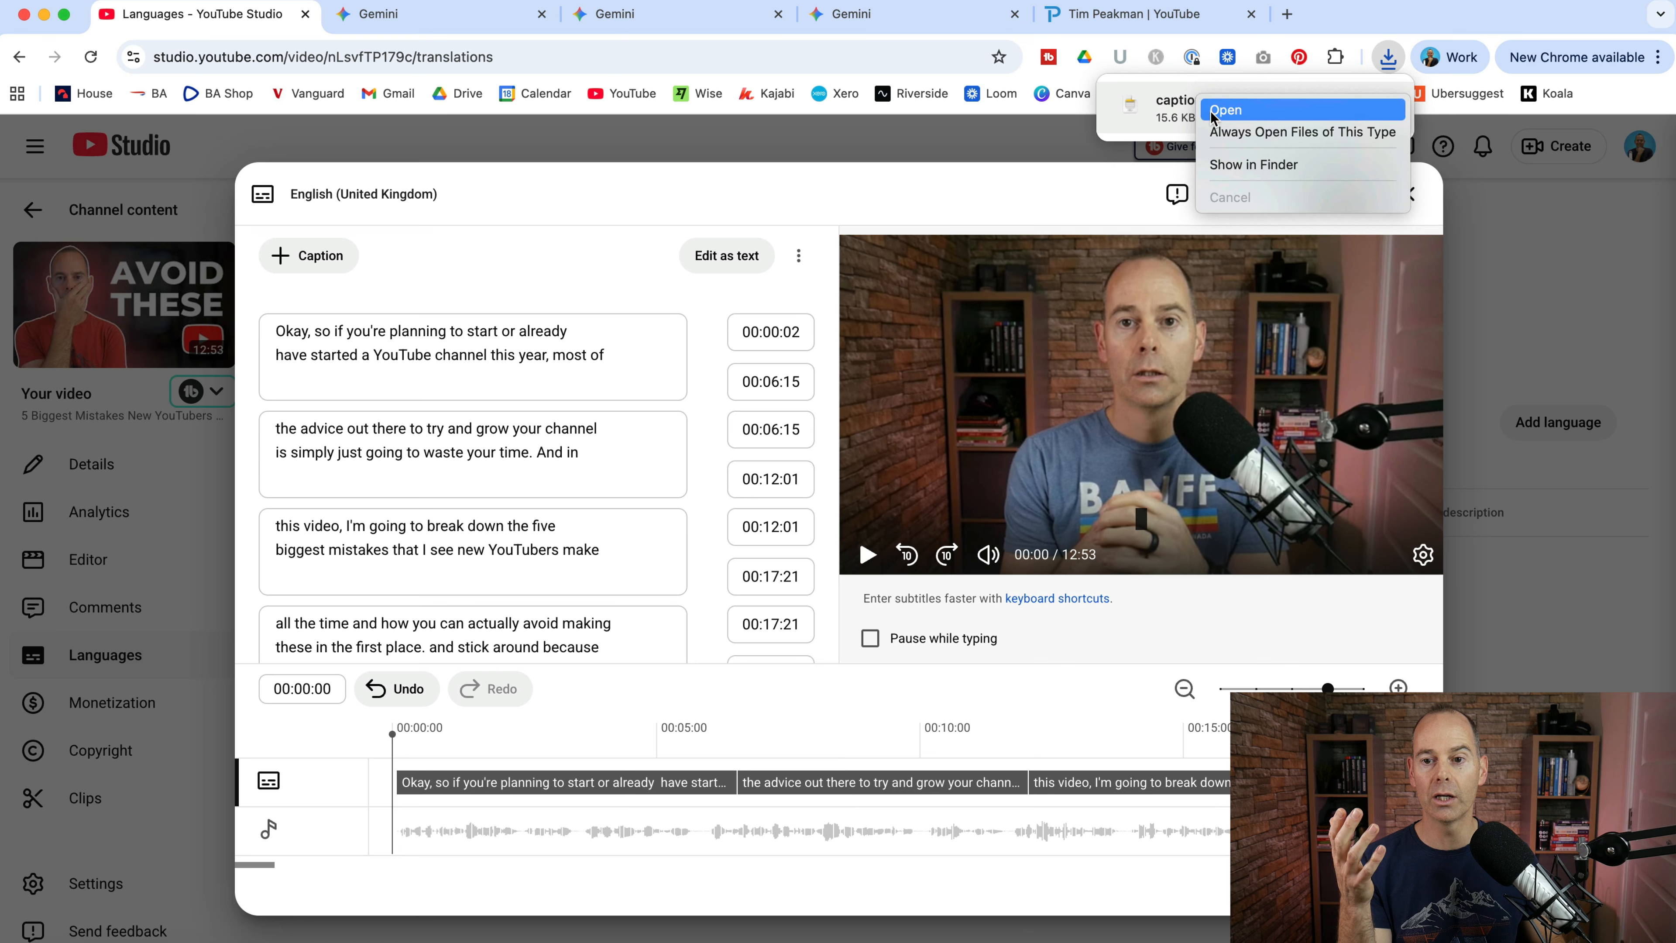
left_click(1234, 165)
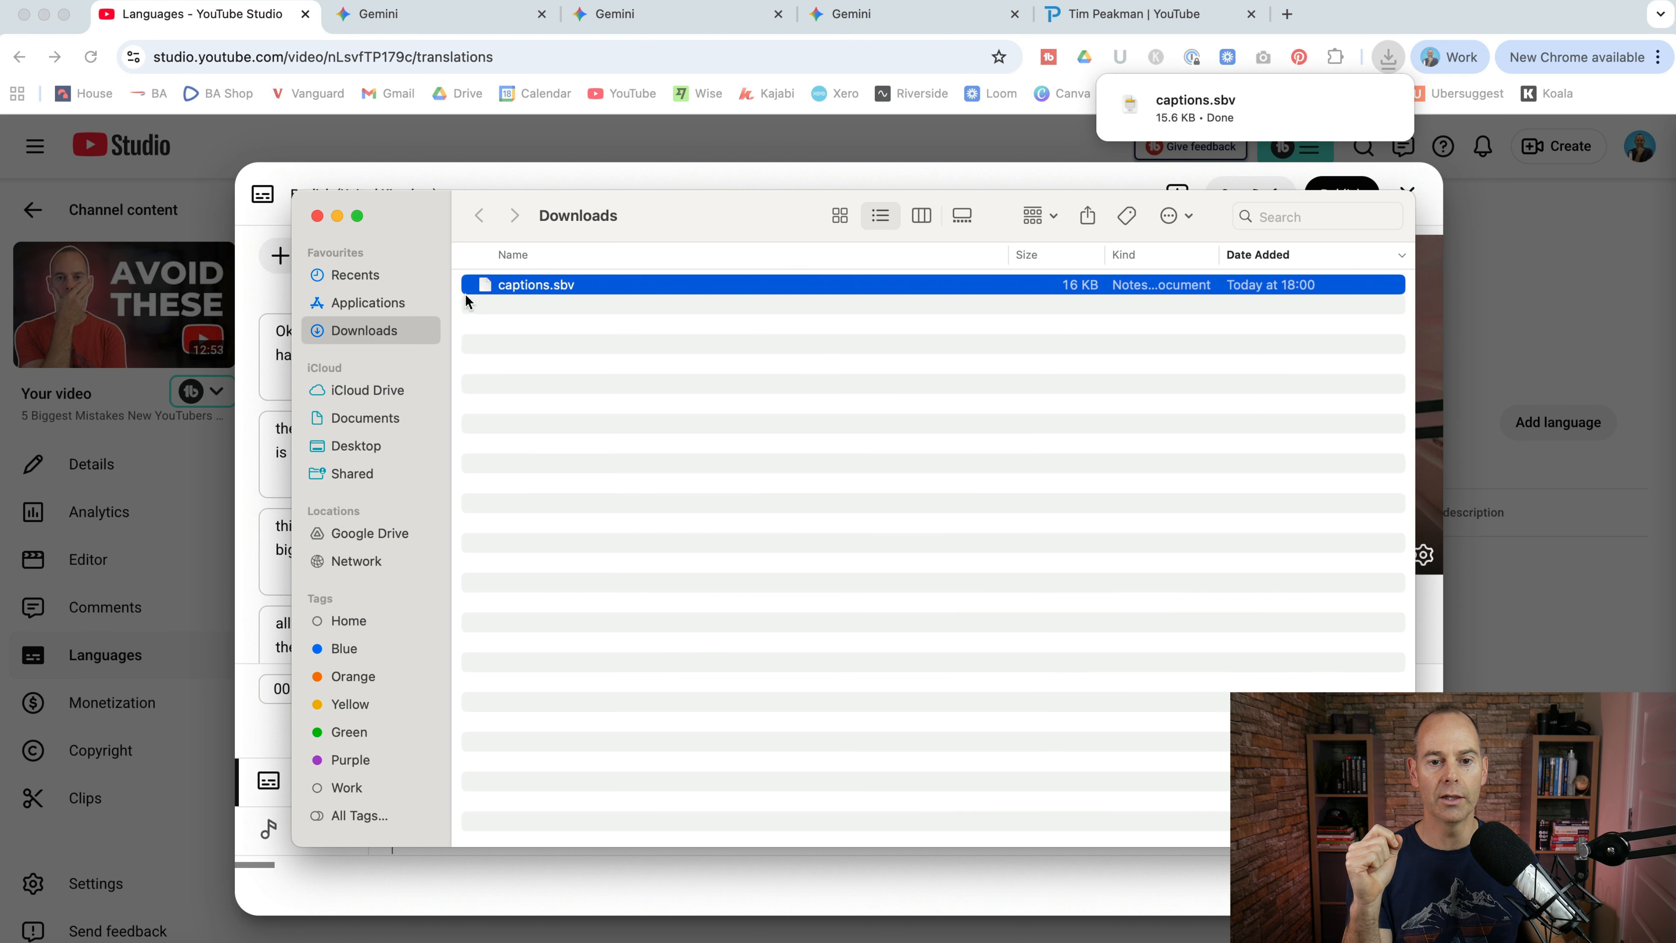
right_click(532, 285)
mouse_move(567, 326)
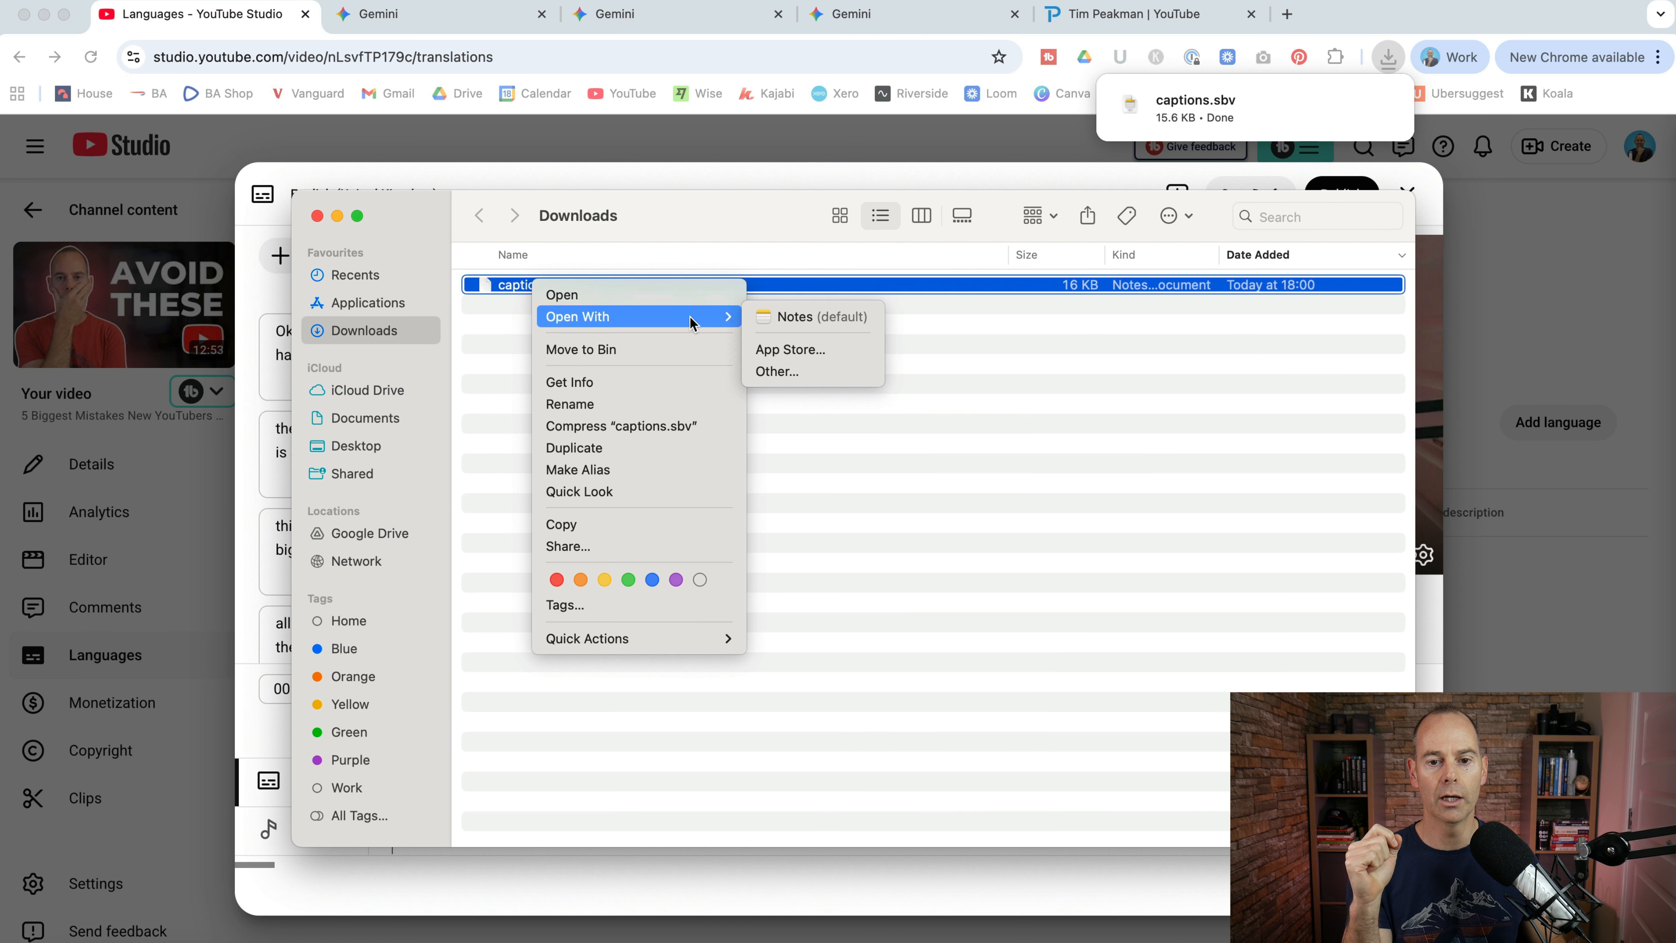
left_click(767, 369)
scroll(718, 515, "down", 10)
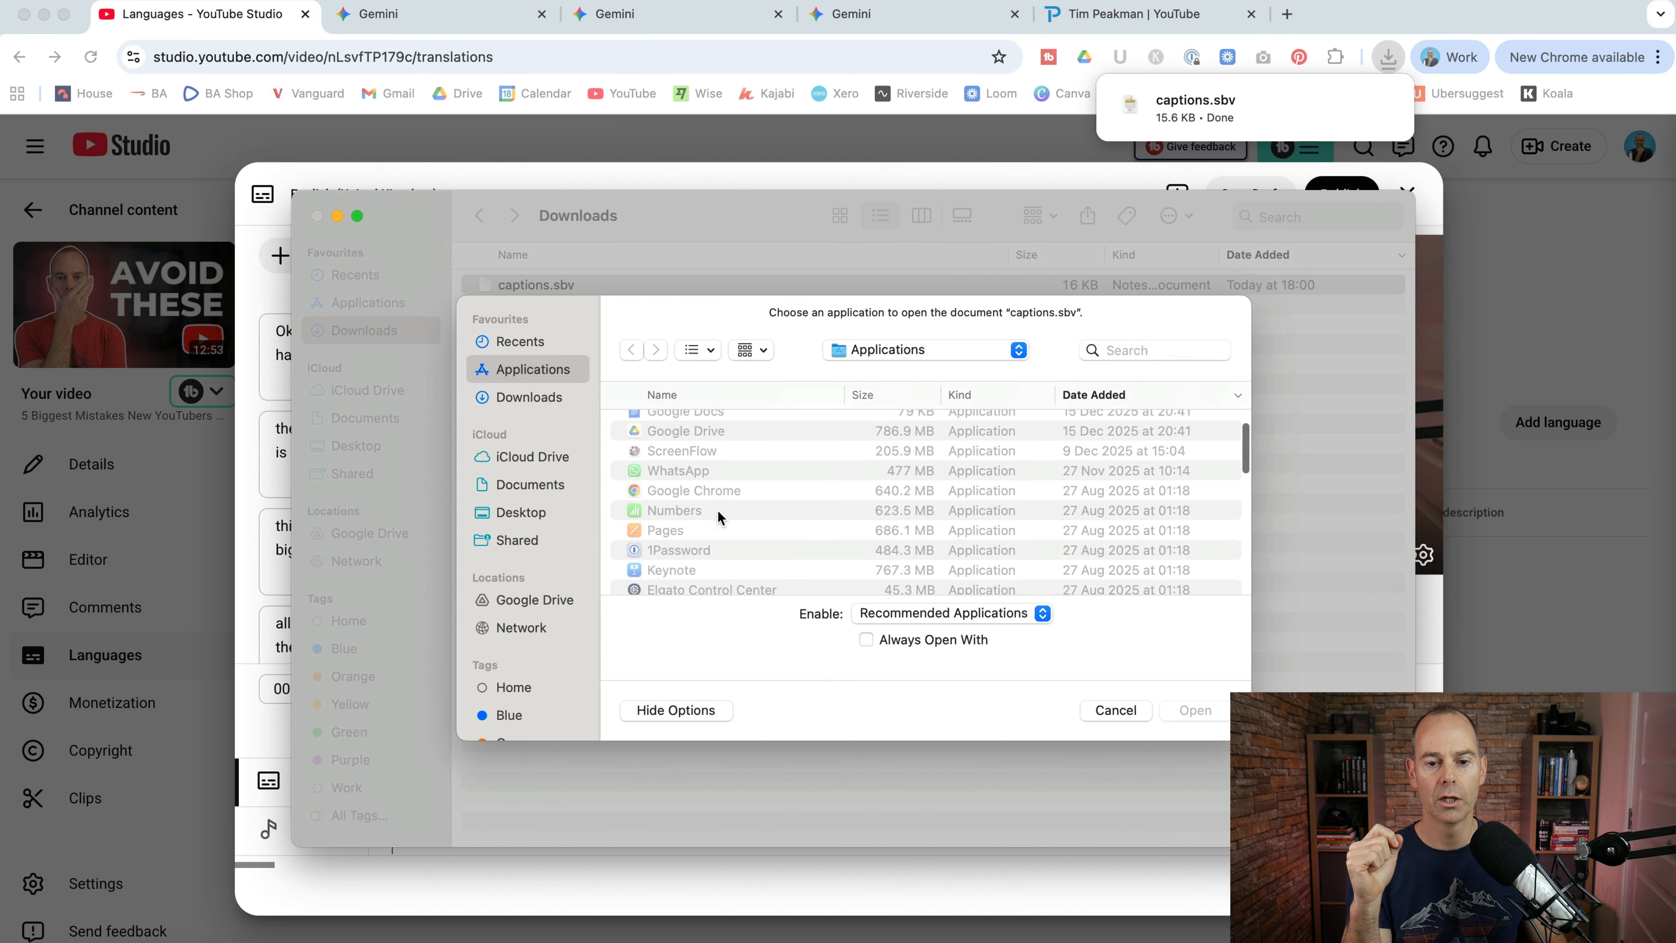
double_click(679, 492)
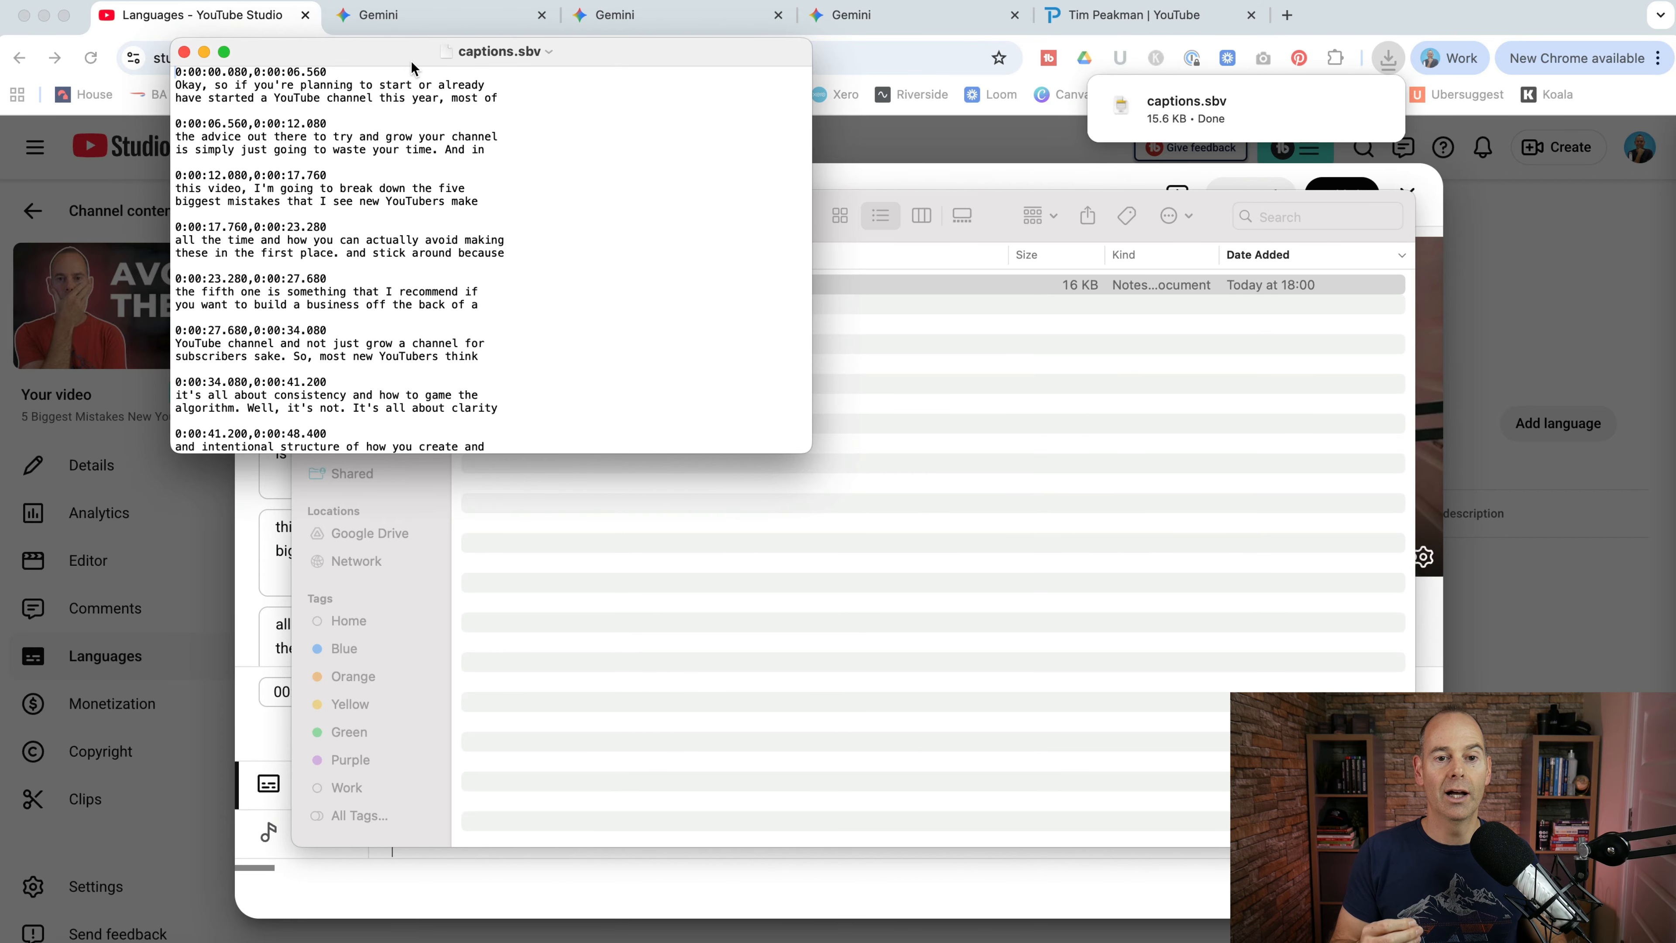
left_click_drag(407, 58, 609, 233)
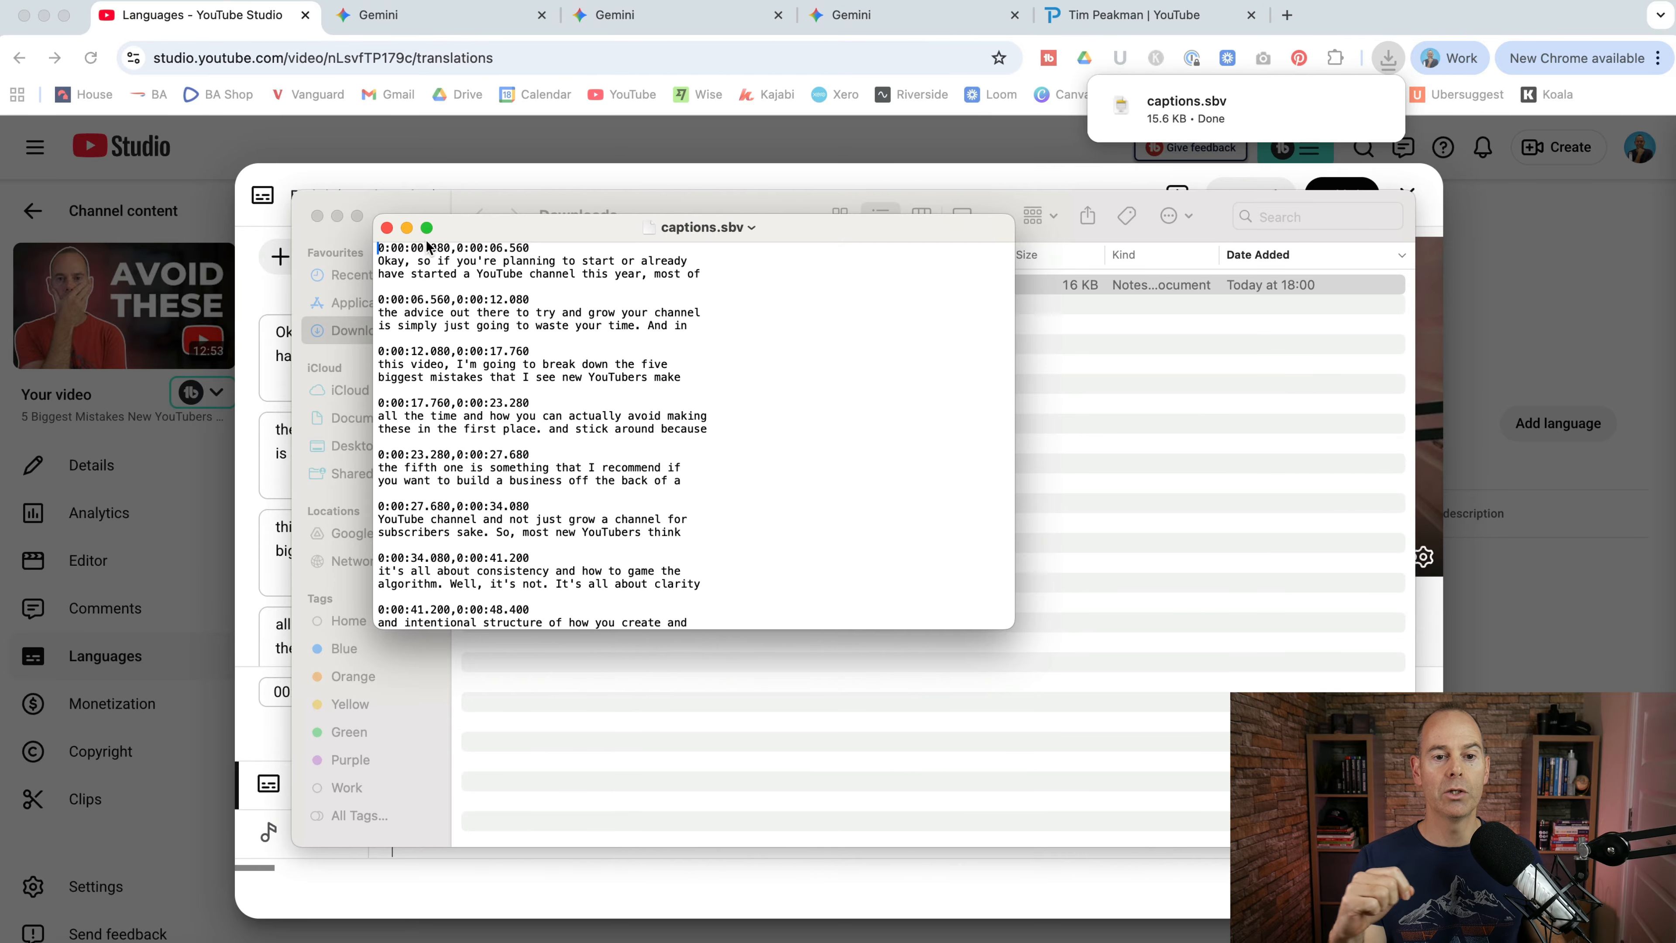
Put away the captions.sbv and Downloads windows and publish the English (United Kingdom) subtitles.
left_click(406, 227)
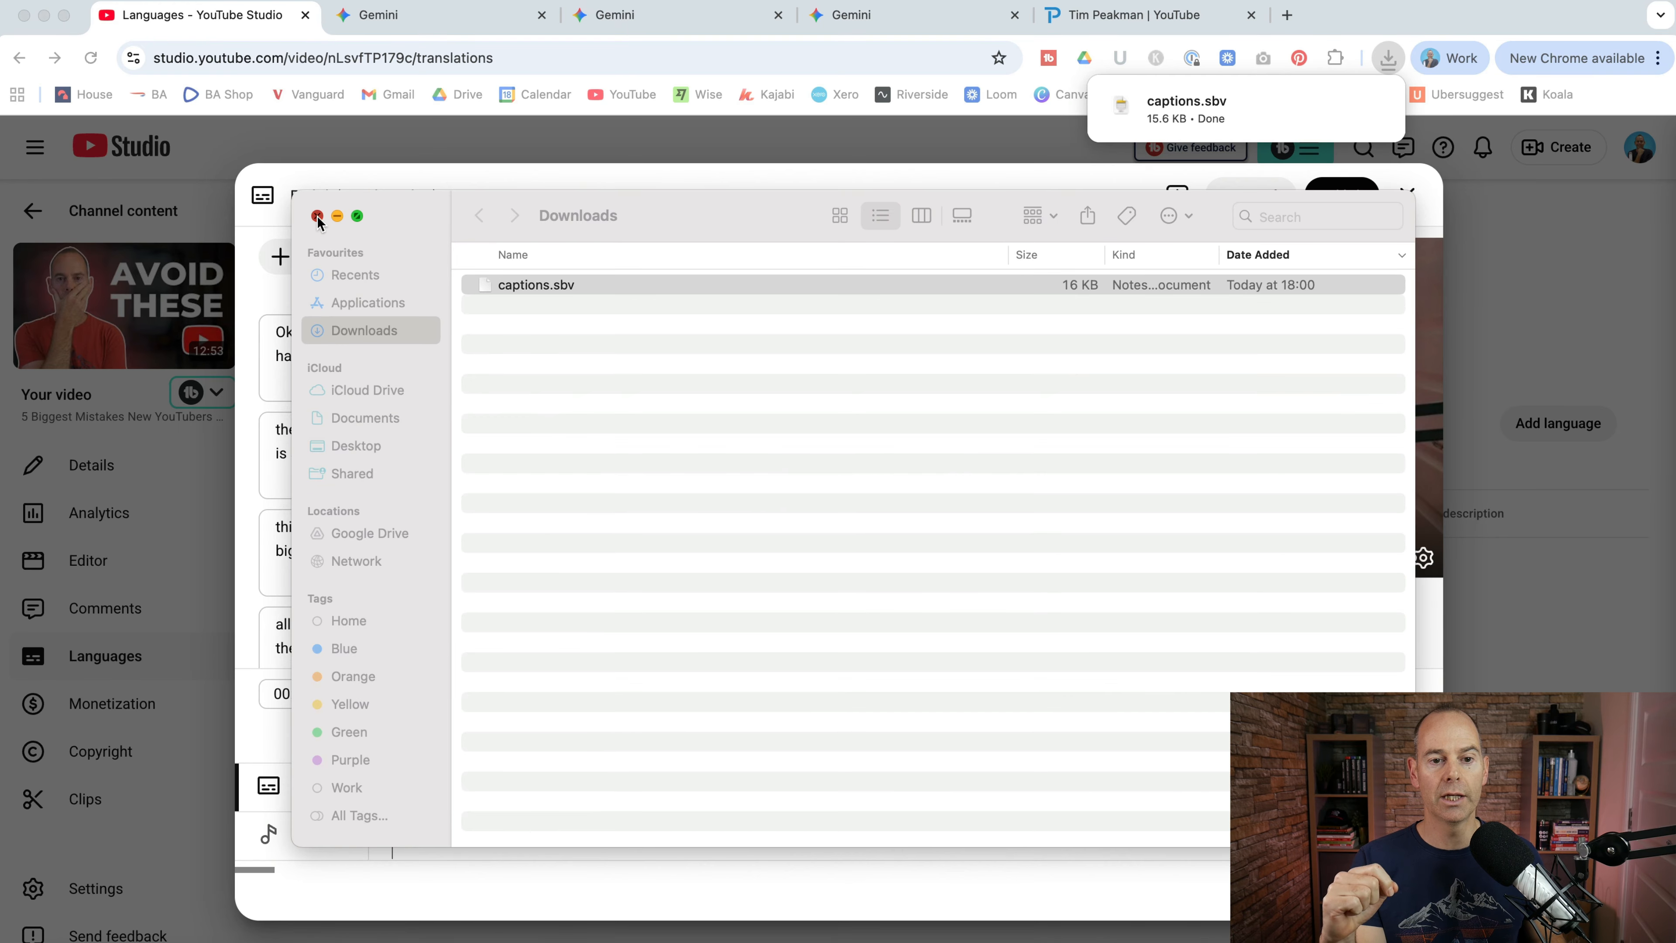
left_click(316, 217)
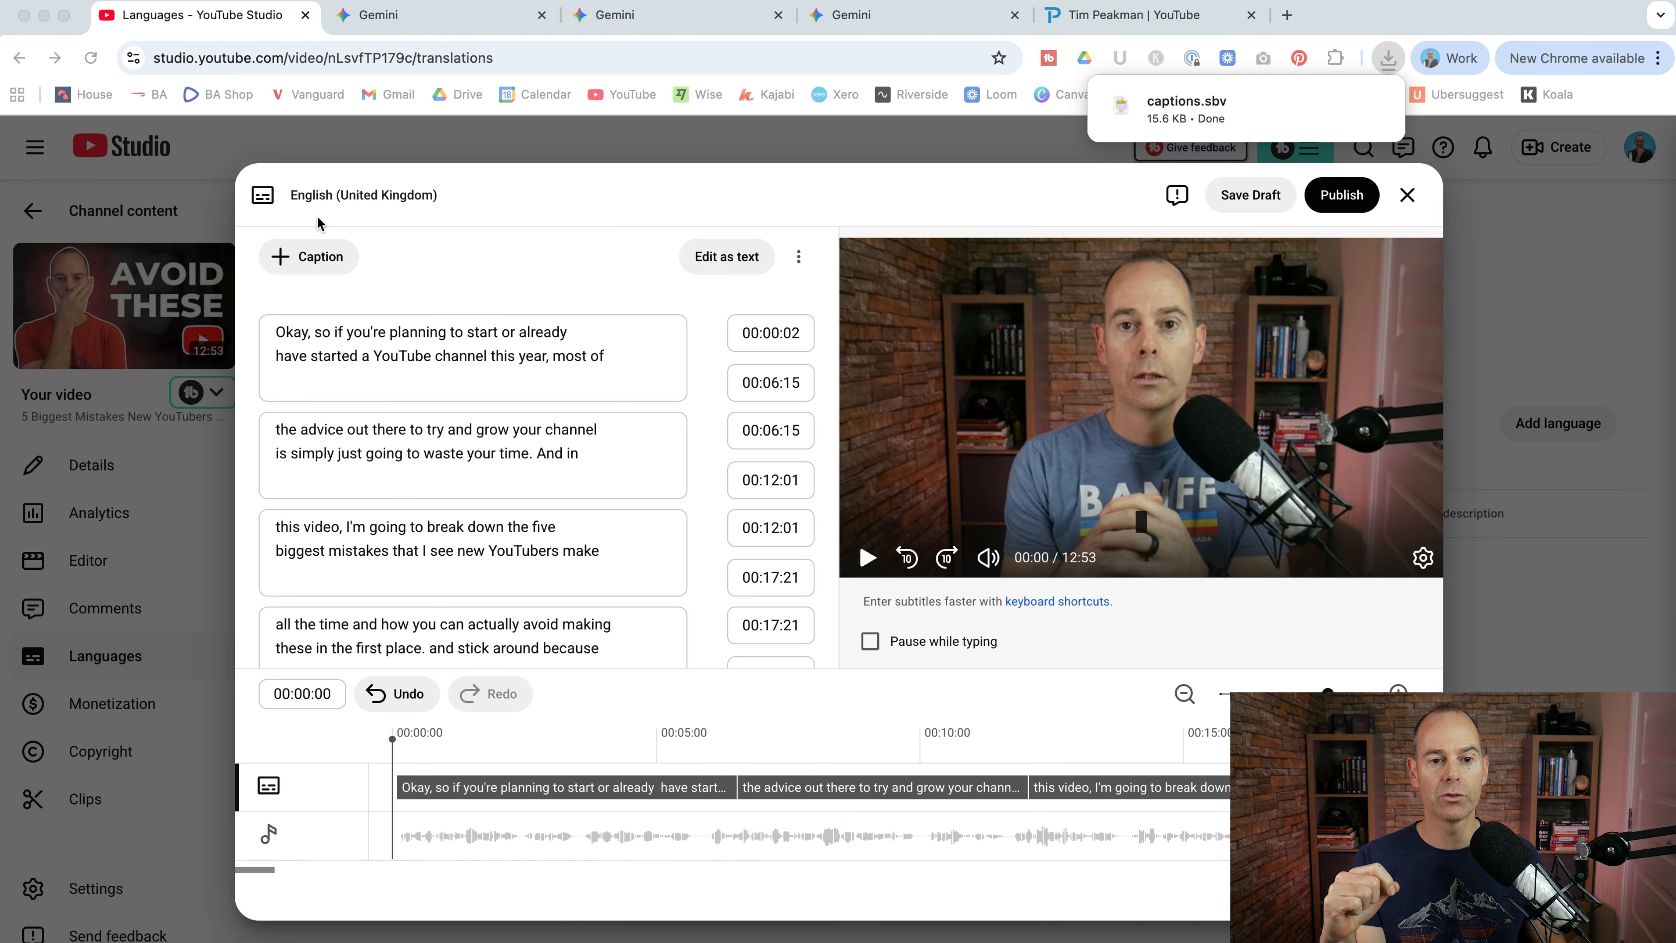
left_click(1353, 201)
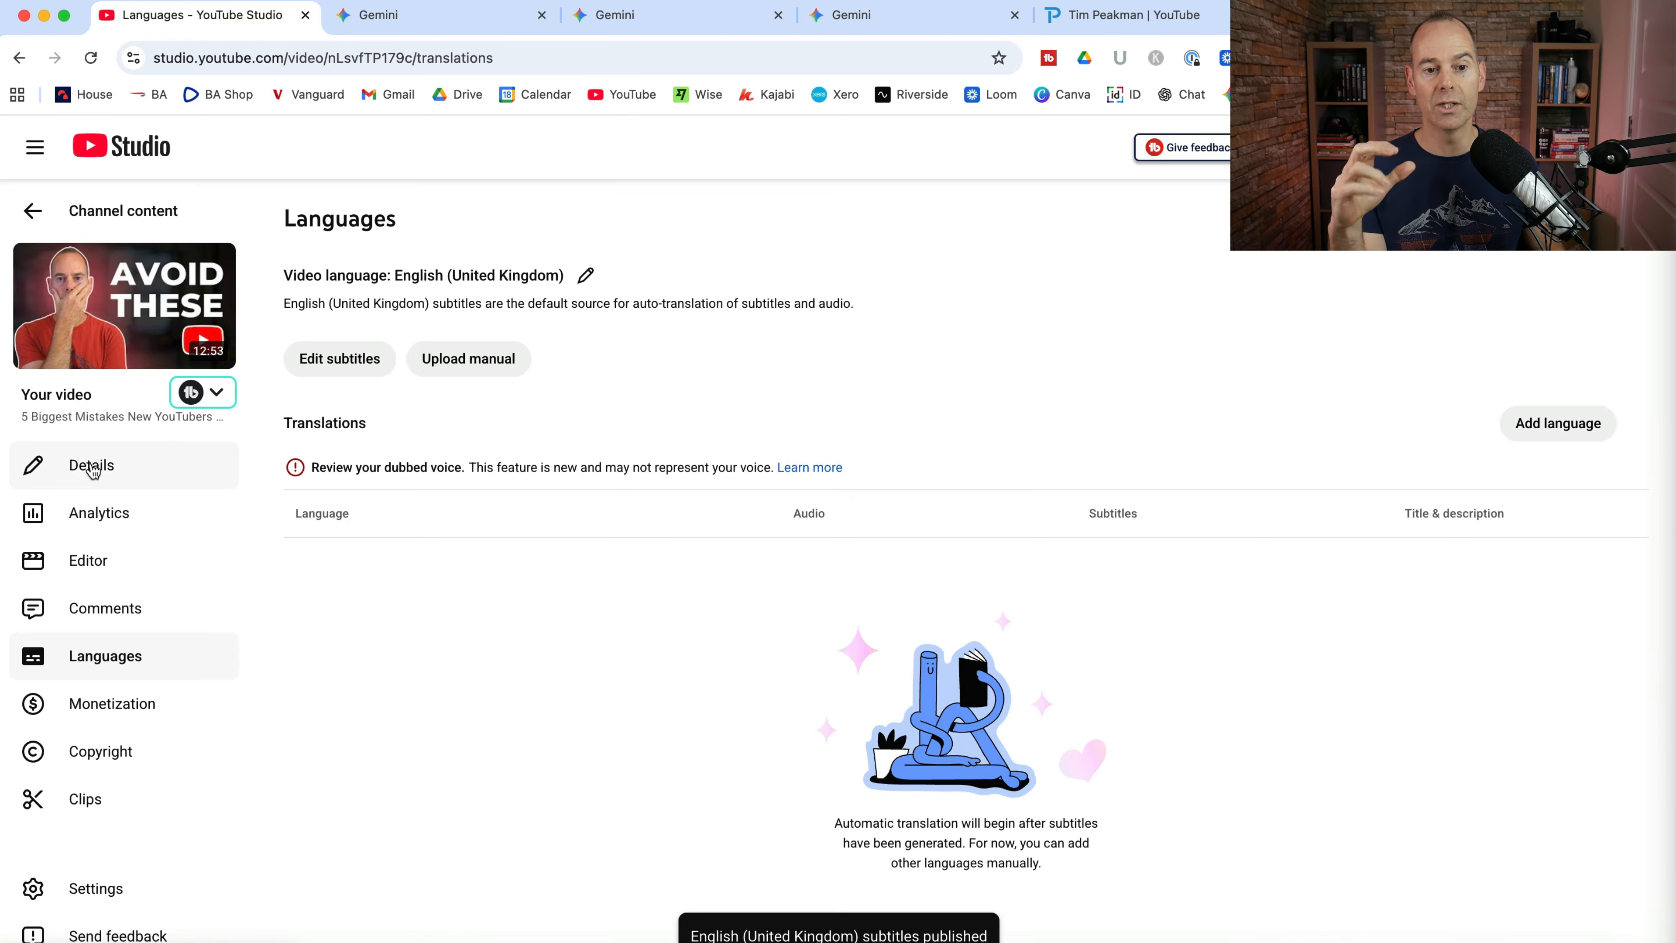
Open the video's details and check the title "5 Biggest Mistakes New YouTubers Must Avoid in 2026".
left_click(90, 468)
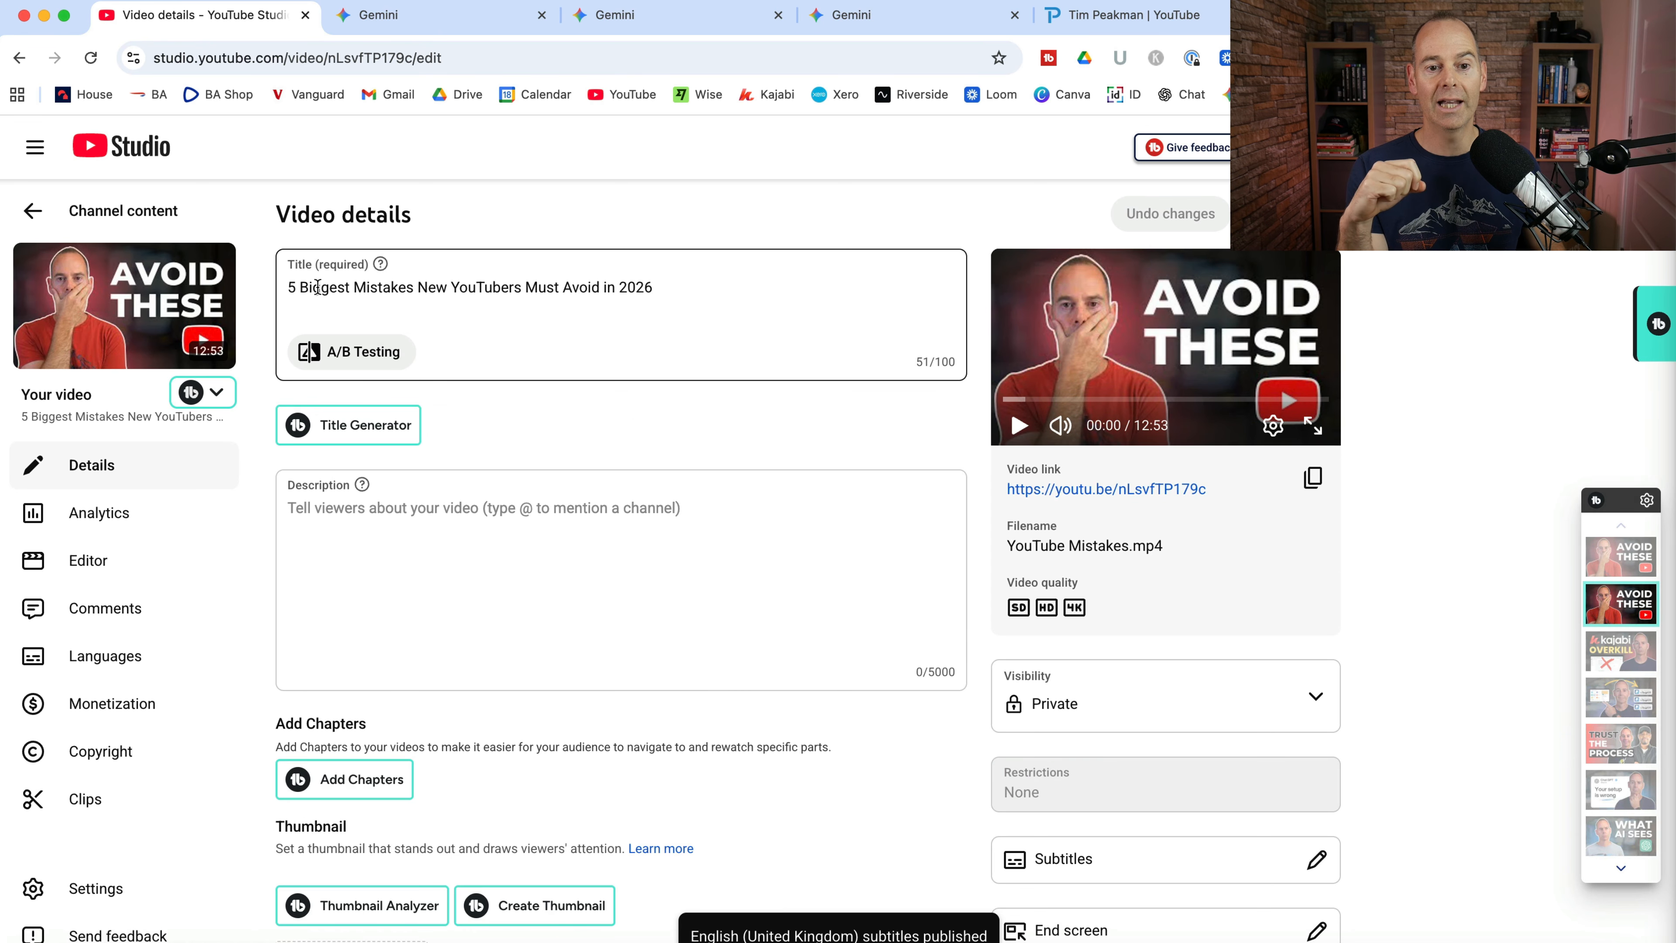
triple_click(317, 286)
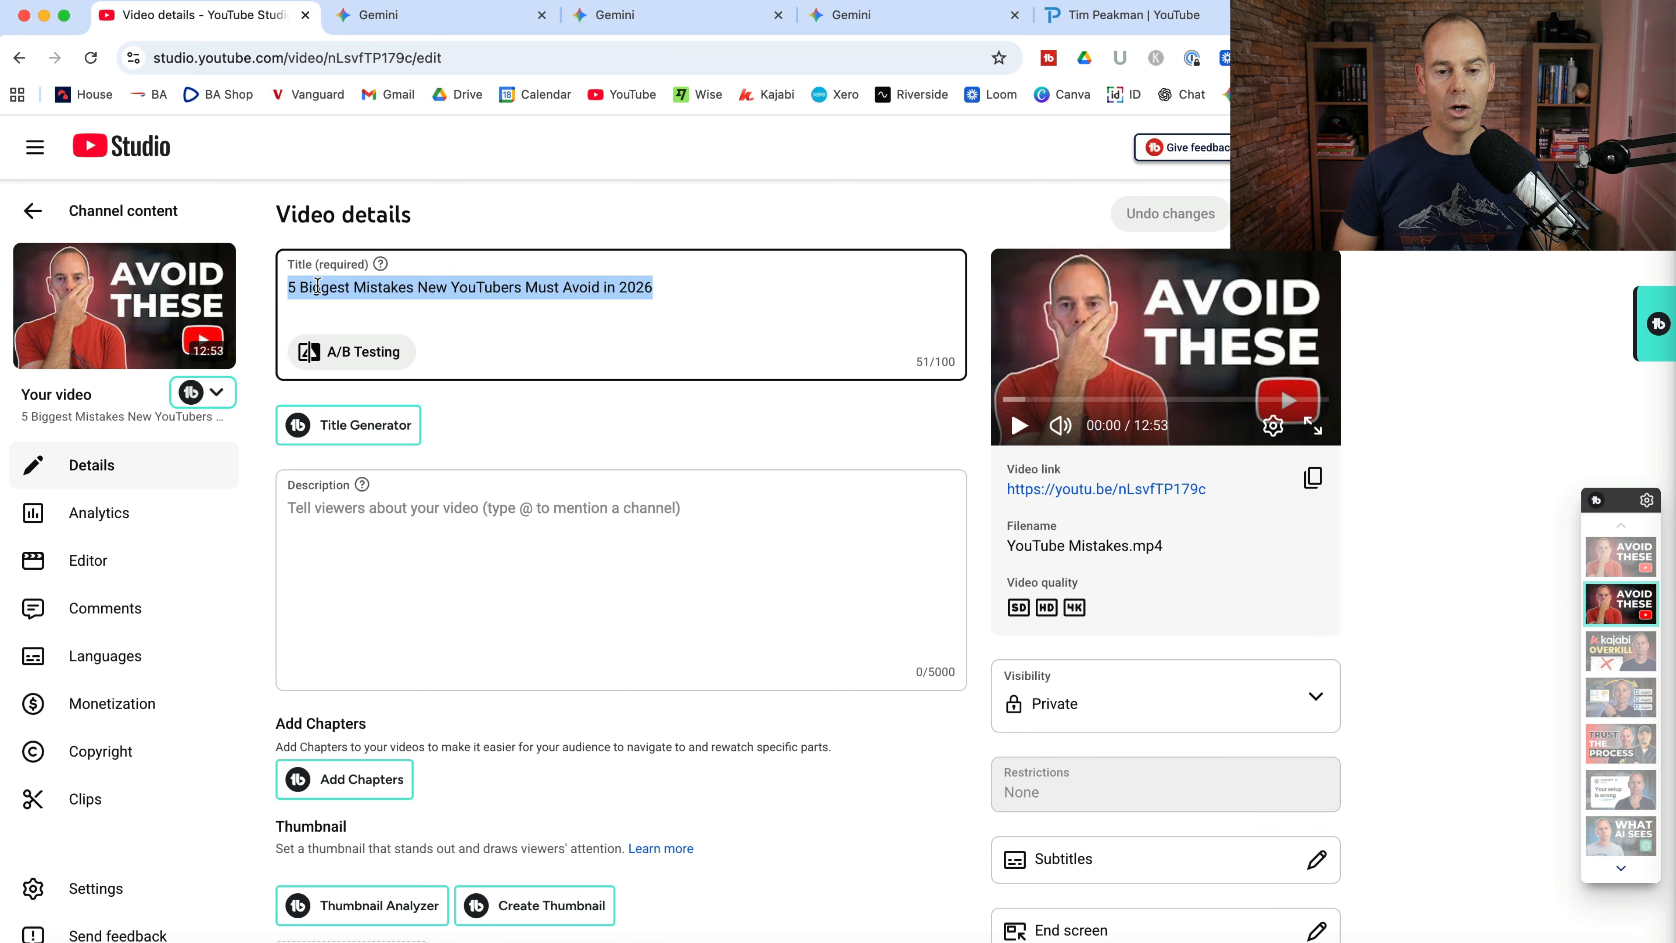
left_click(704, 281)
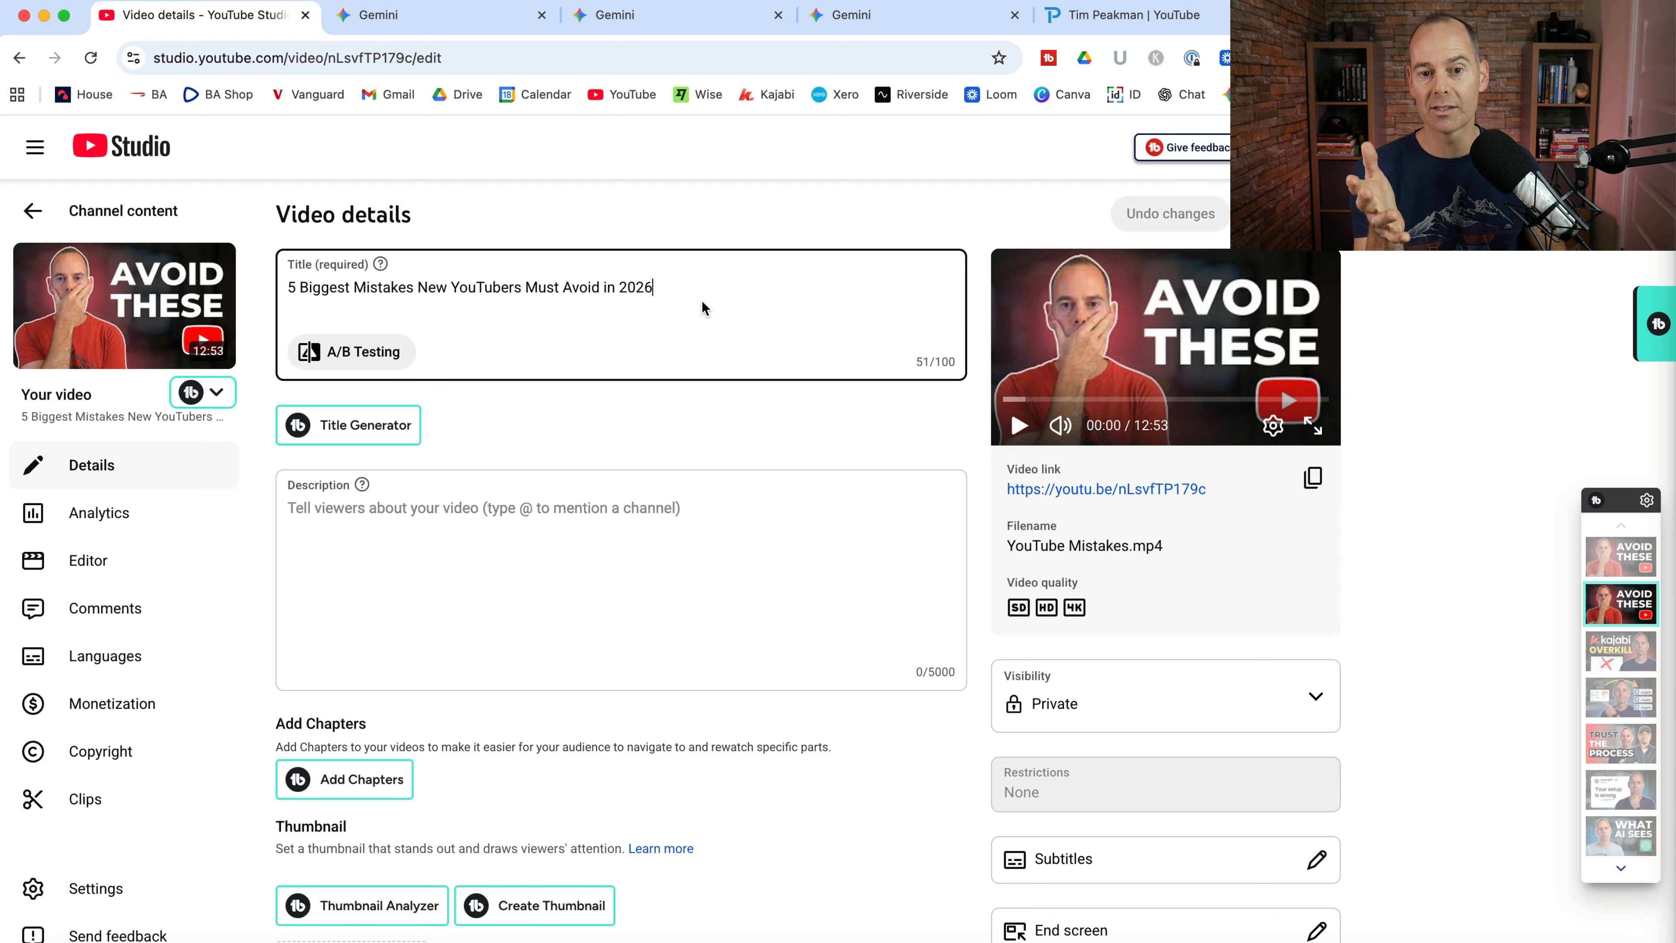
Switch to the Gemini title split test chat and copy the suggestion "YouTube Mistakes: Why Most New Channels Fail in 2026".
left_click(423, 25)
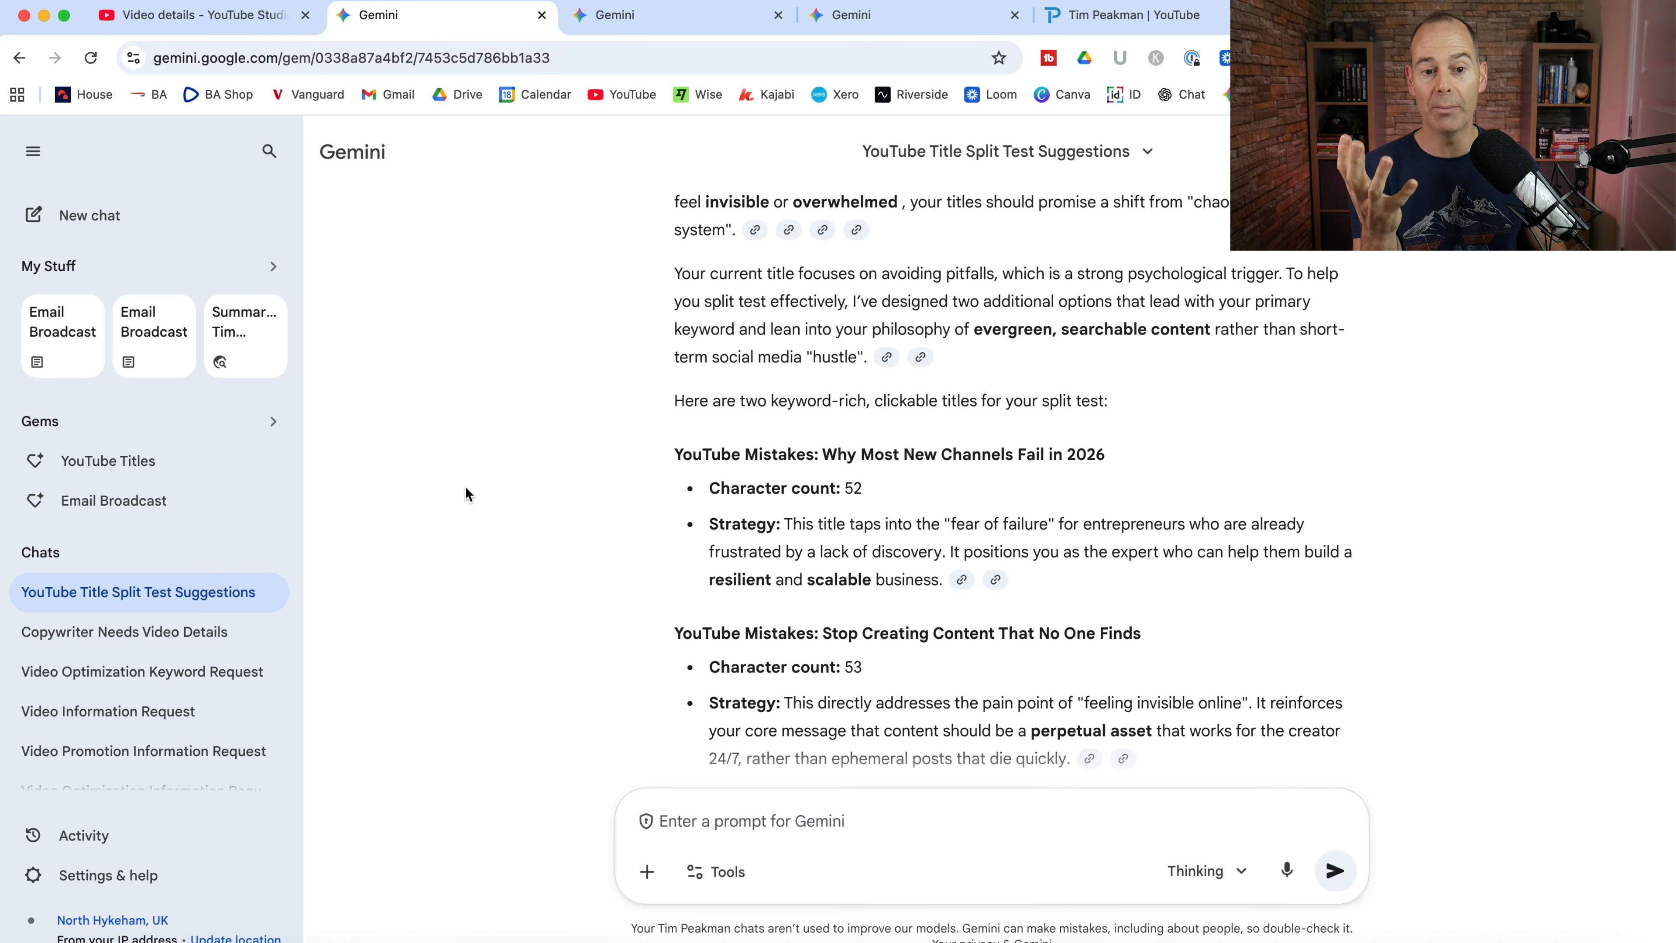
scroll(491, 551, "up", 5)
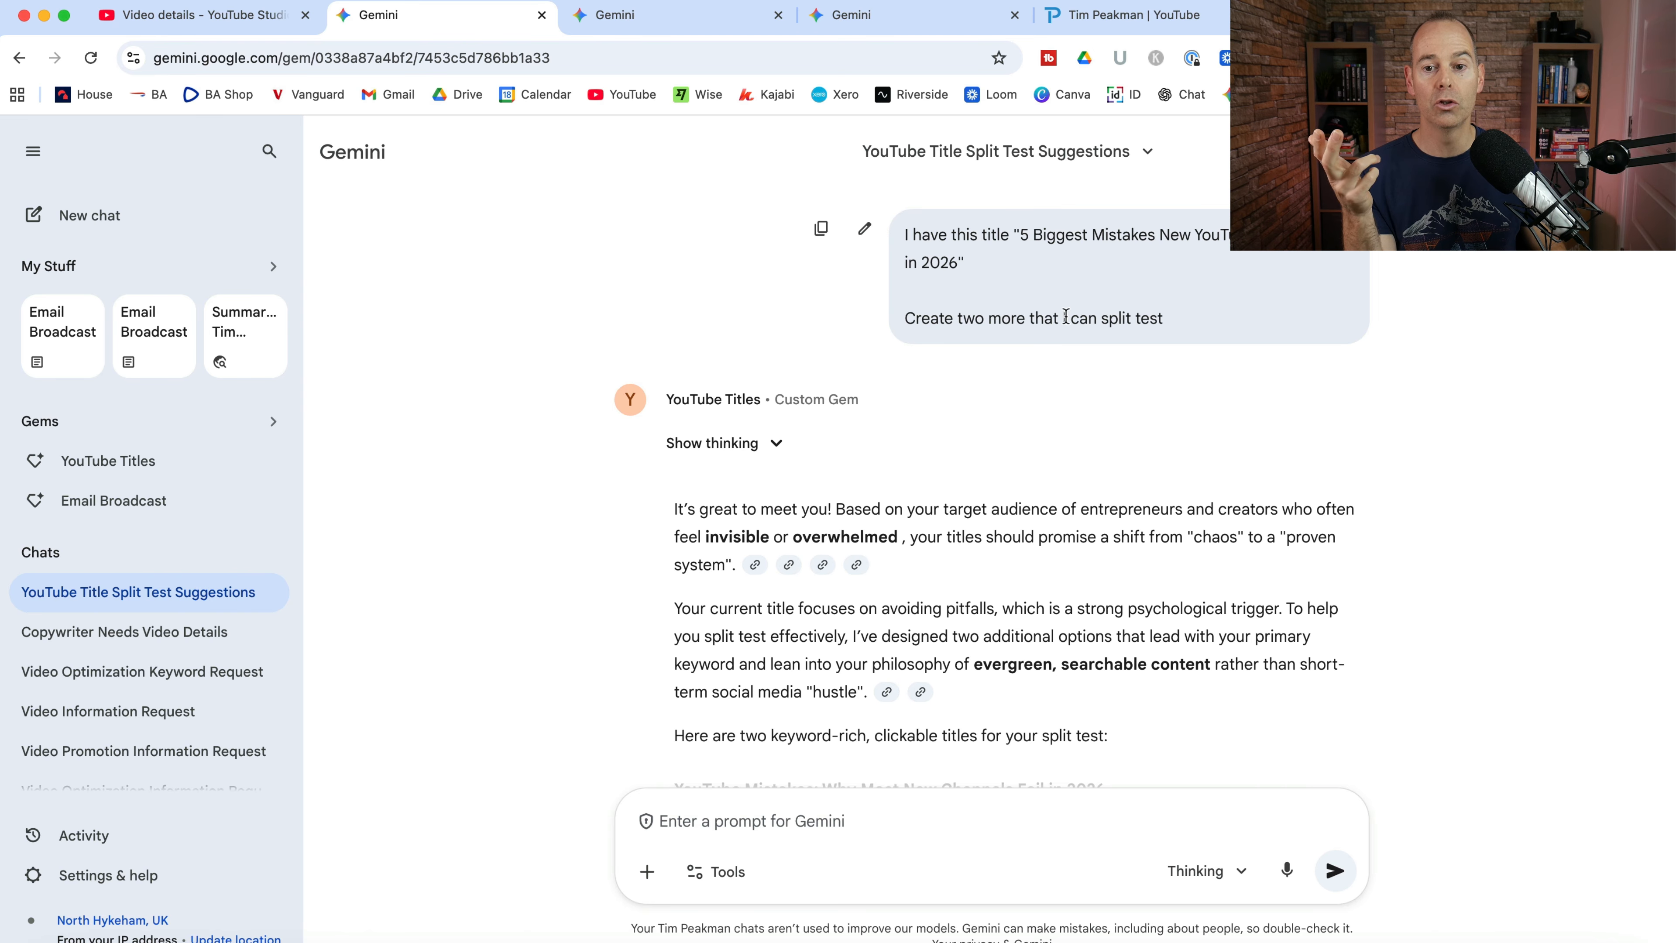
scroll(807, 546, "down", 5)
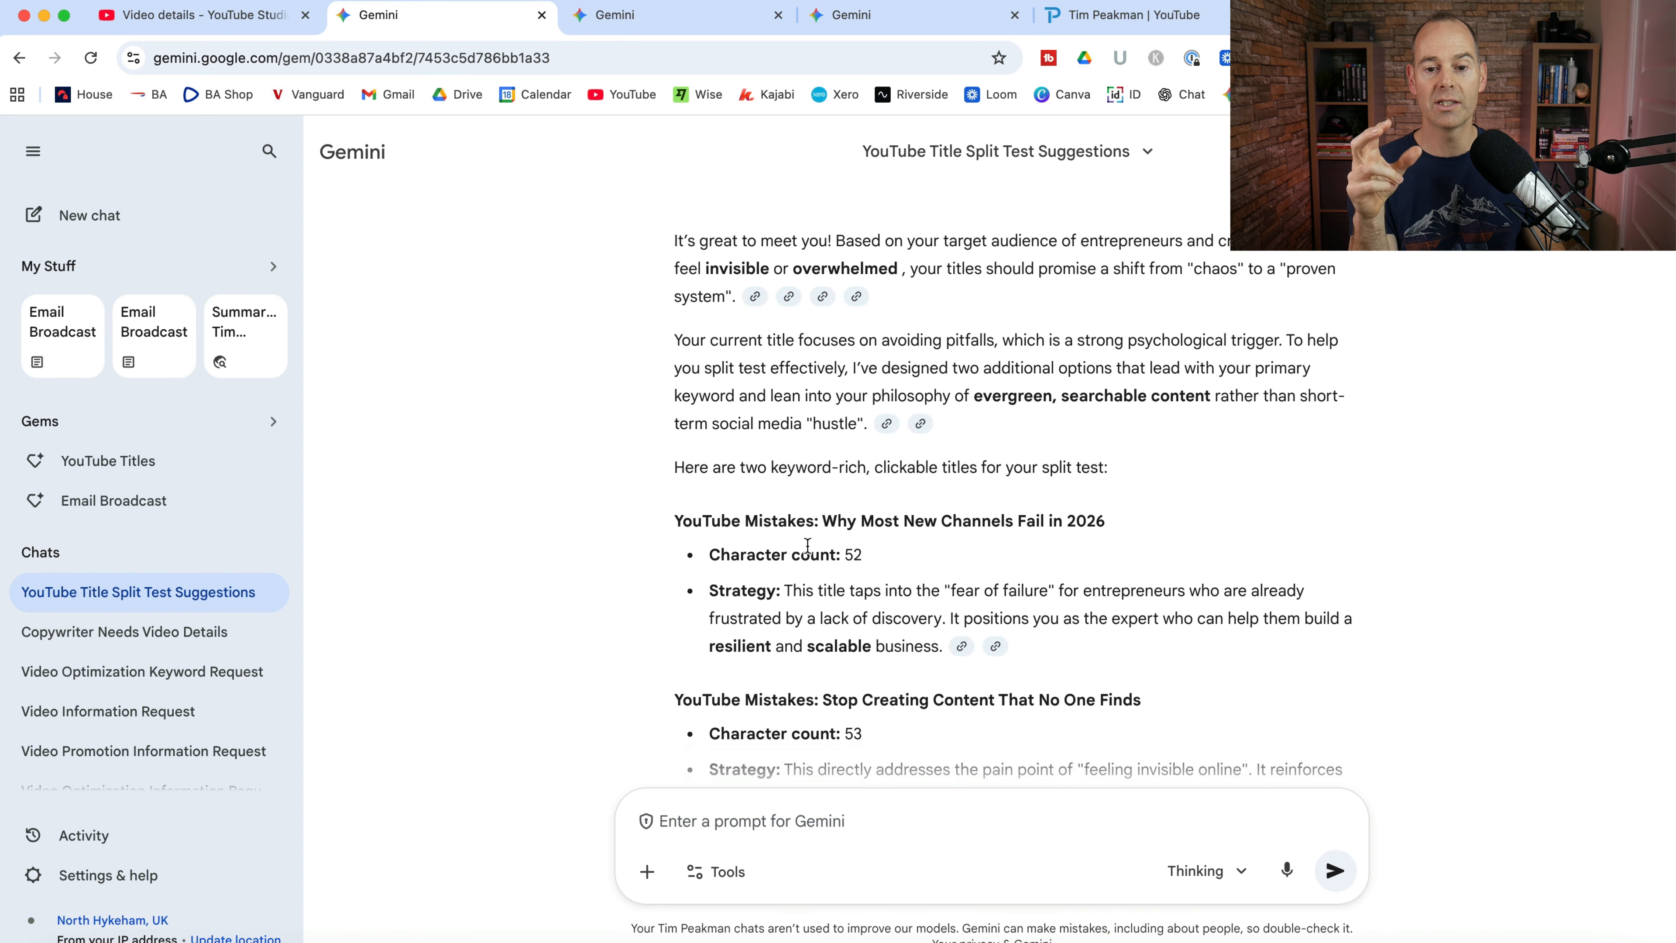
scroll(808, 546, "down", 1)
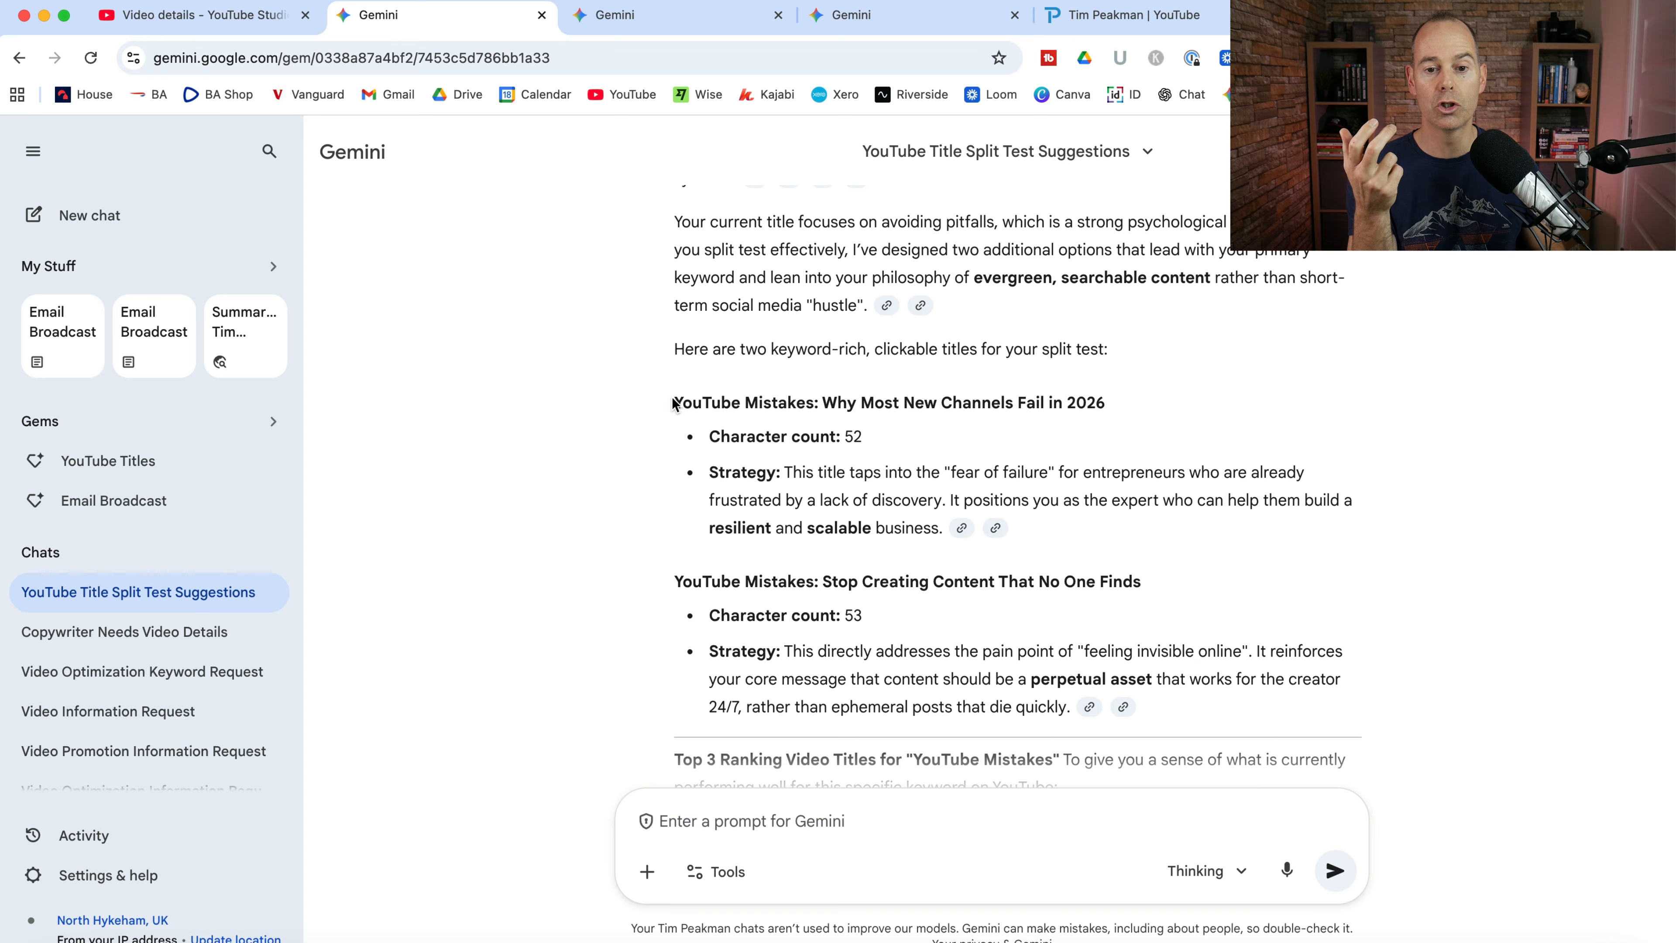
left_click_drag(676, 401, 1106, 404)
key("super+c")
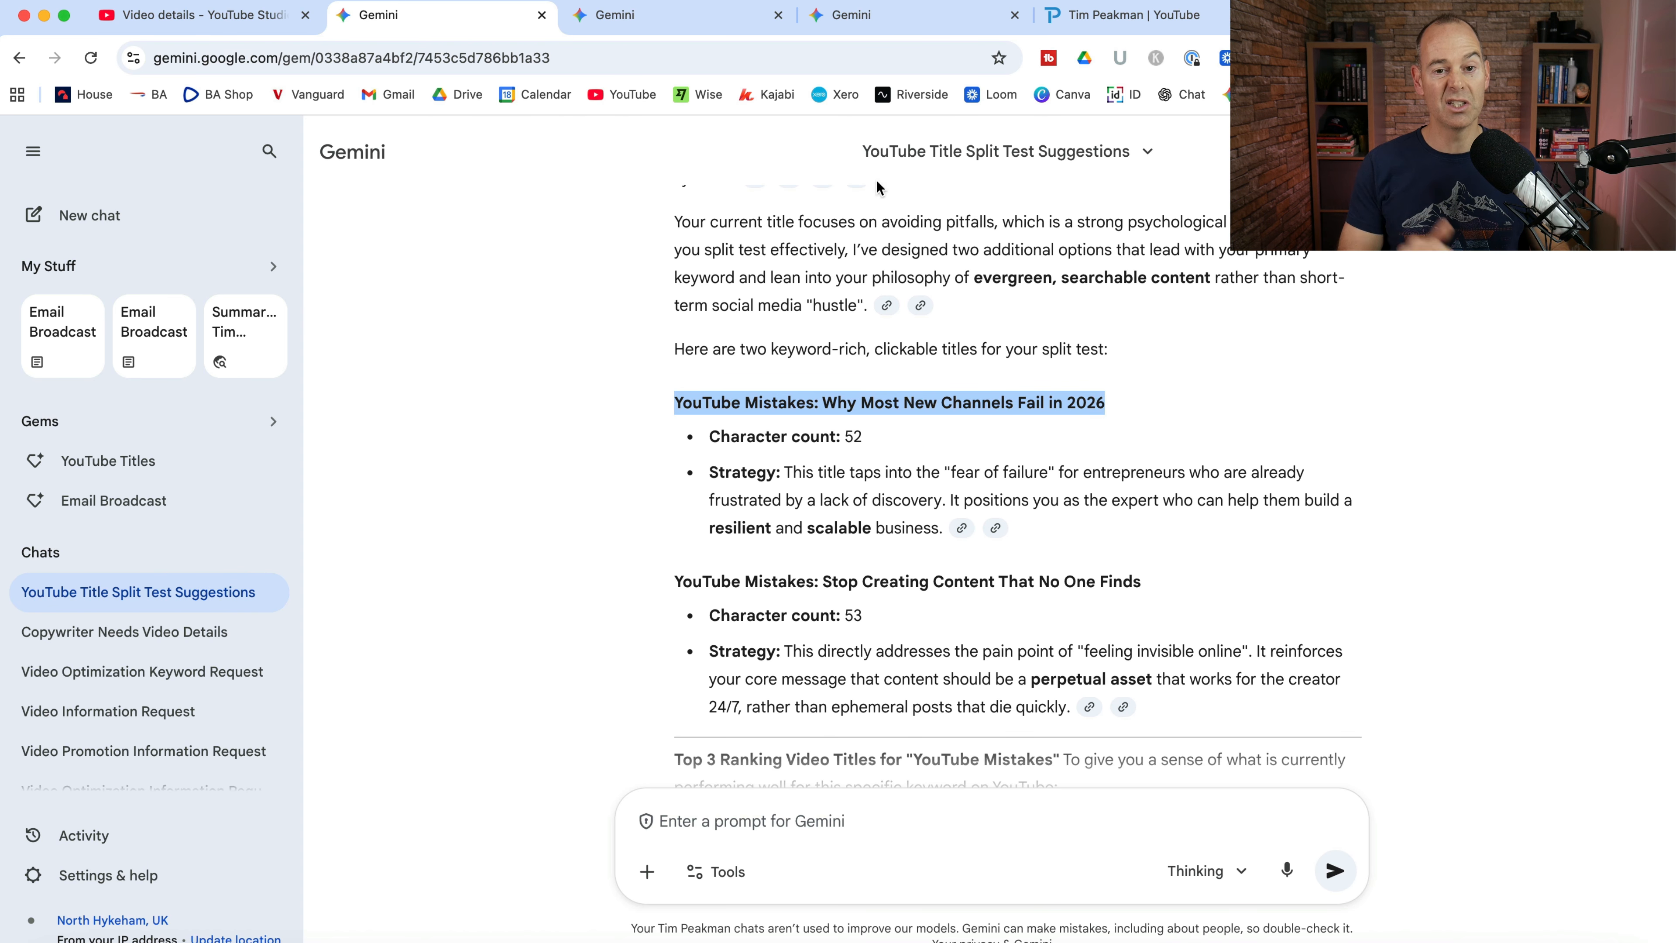
Start a title-only A/B test in the YouTube Studio video details with "YouTube Mistakes: Why Most New Channels Fail in 2026" as title 2.
left_click(228, 26)
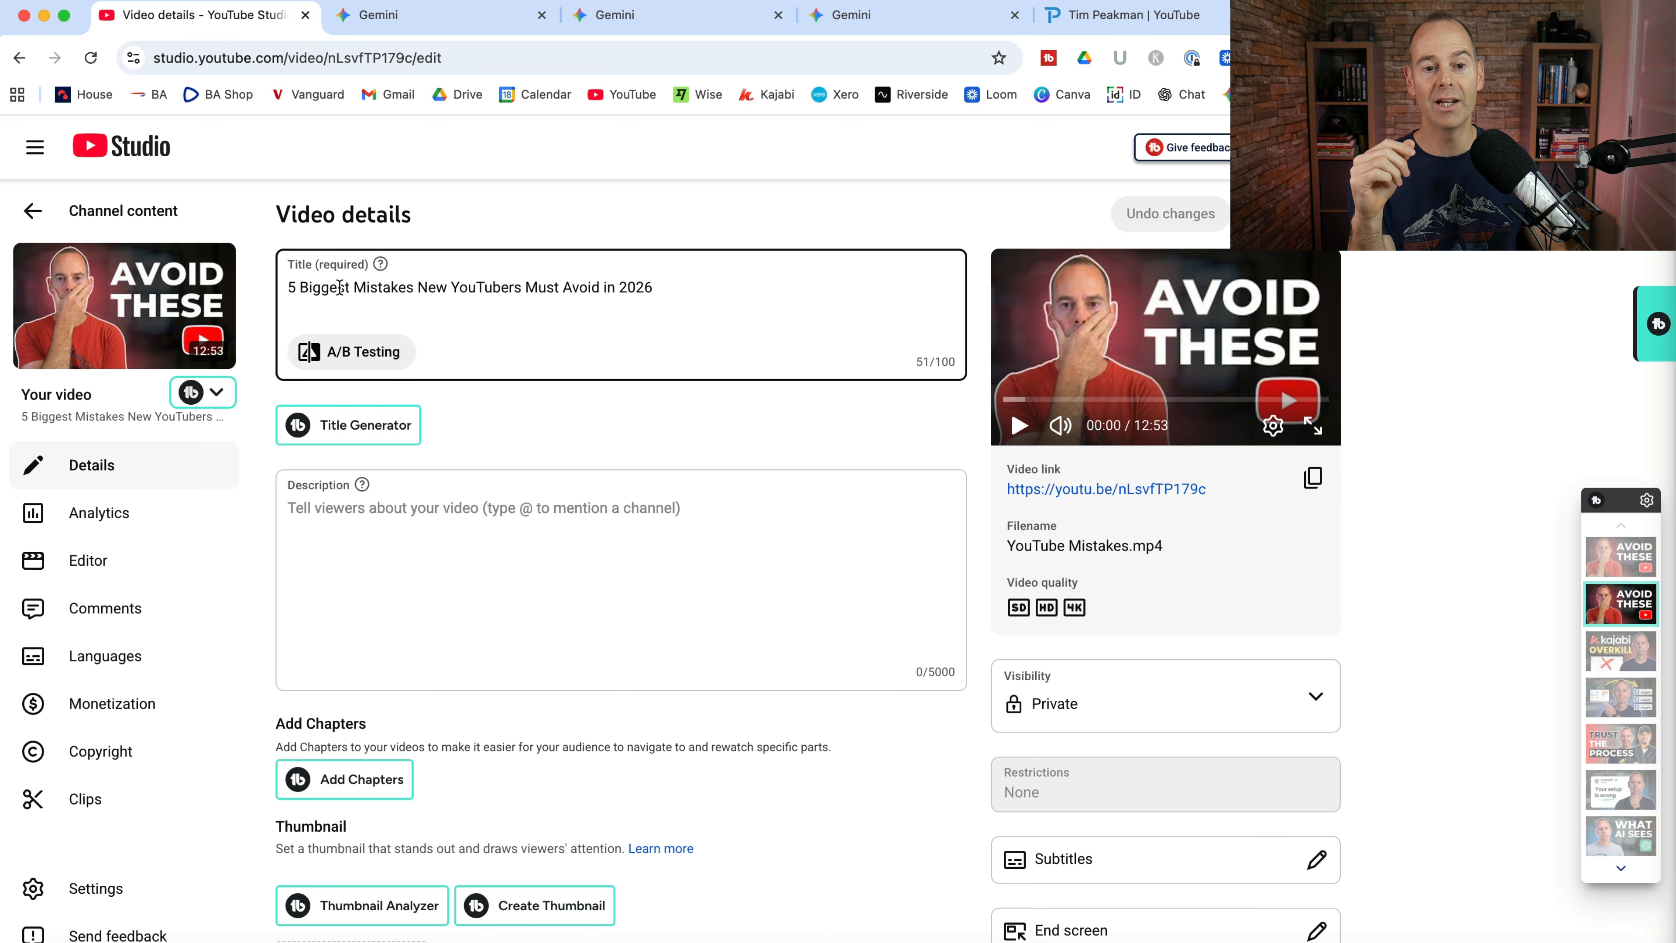
left_click(355, 357)
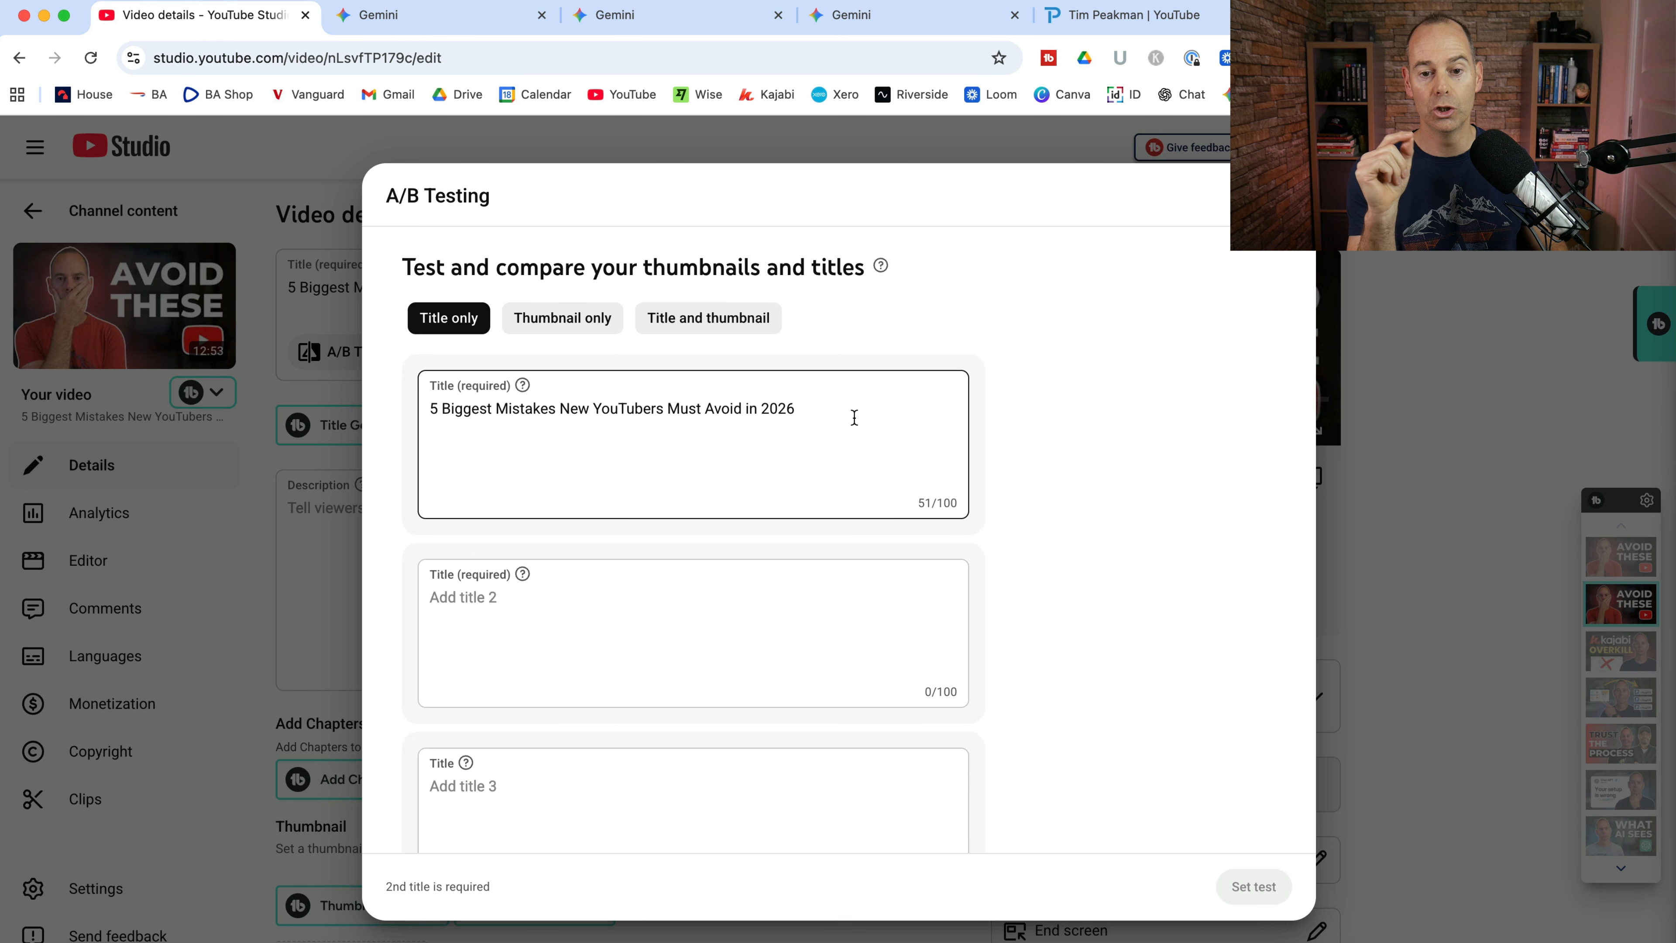
left_click(512, 607)
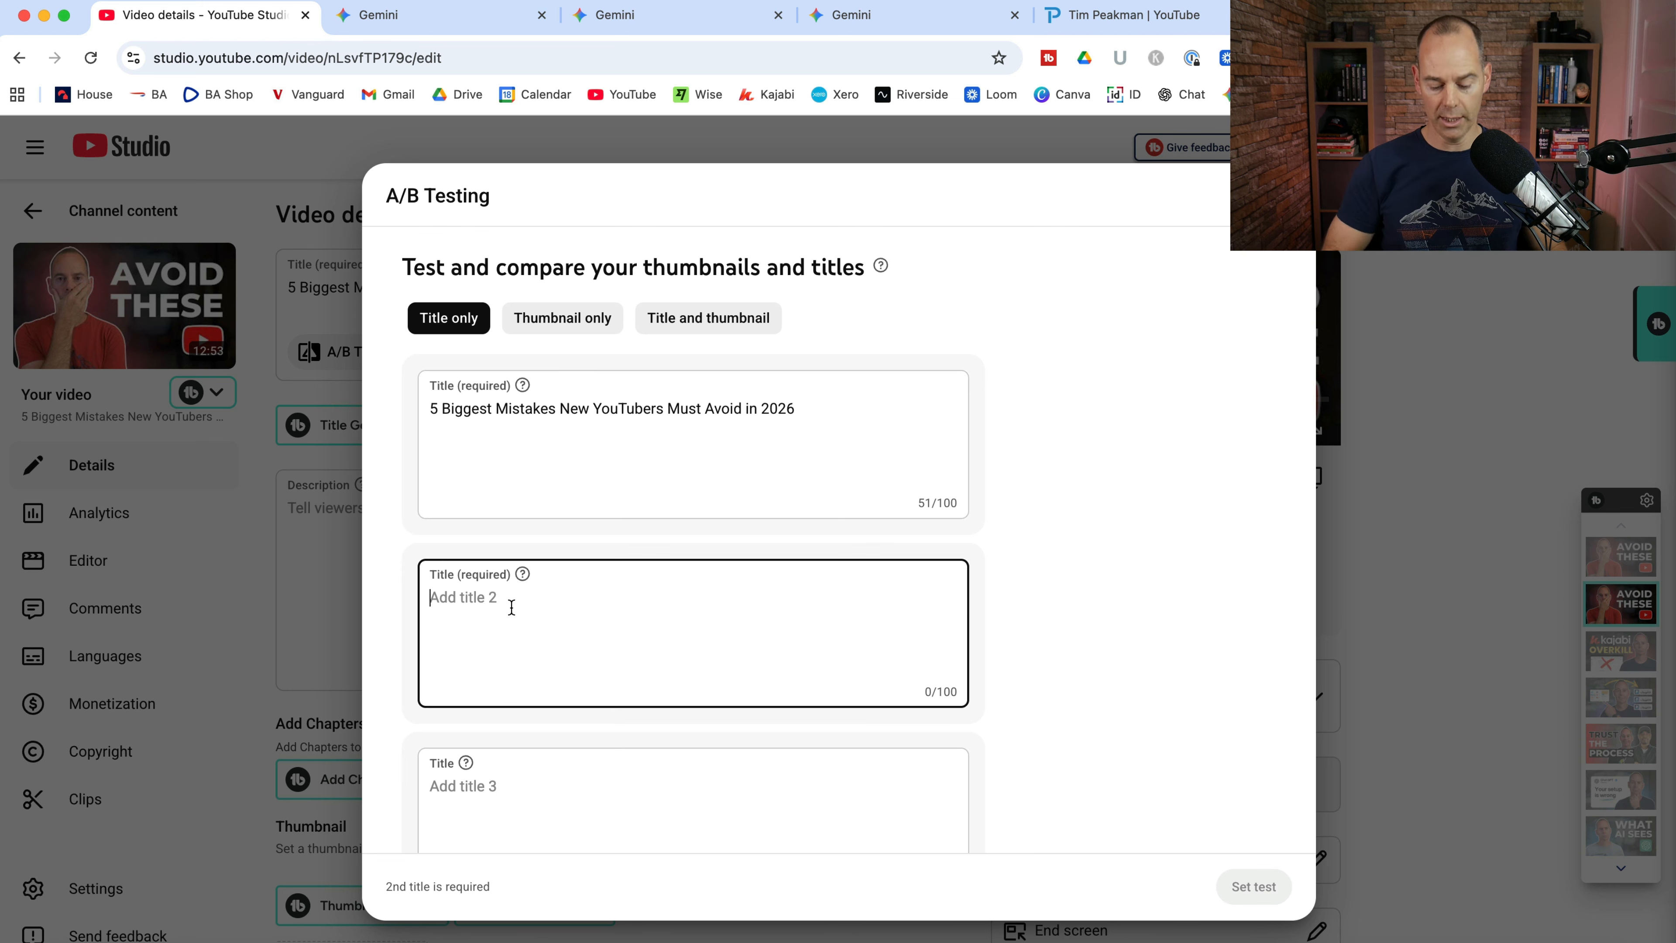
key("super+v")
key("Tab")
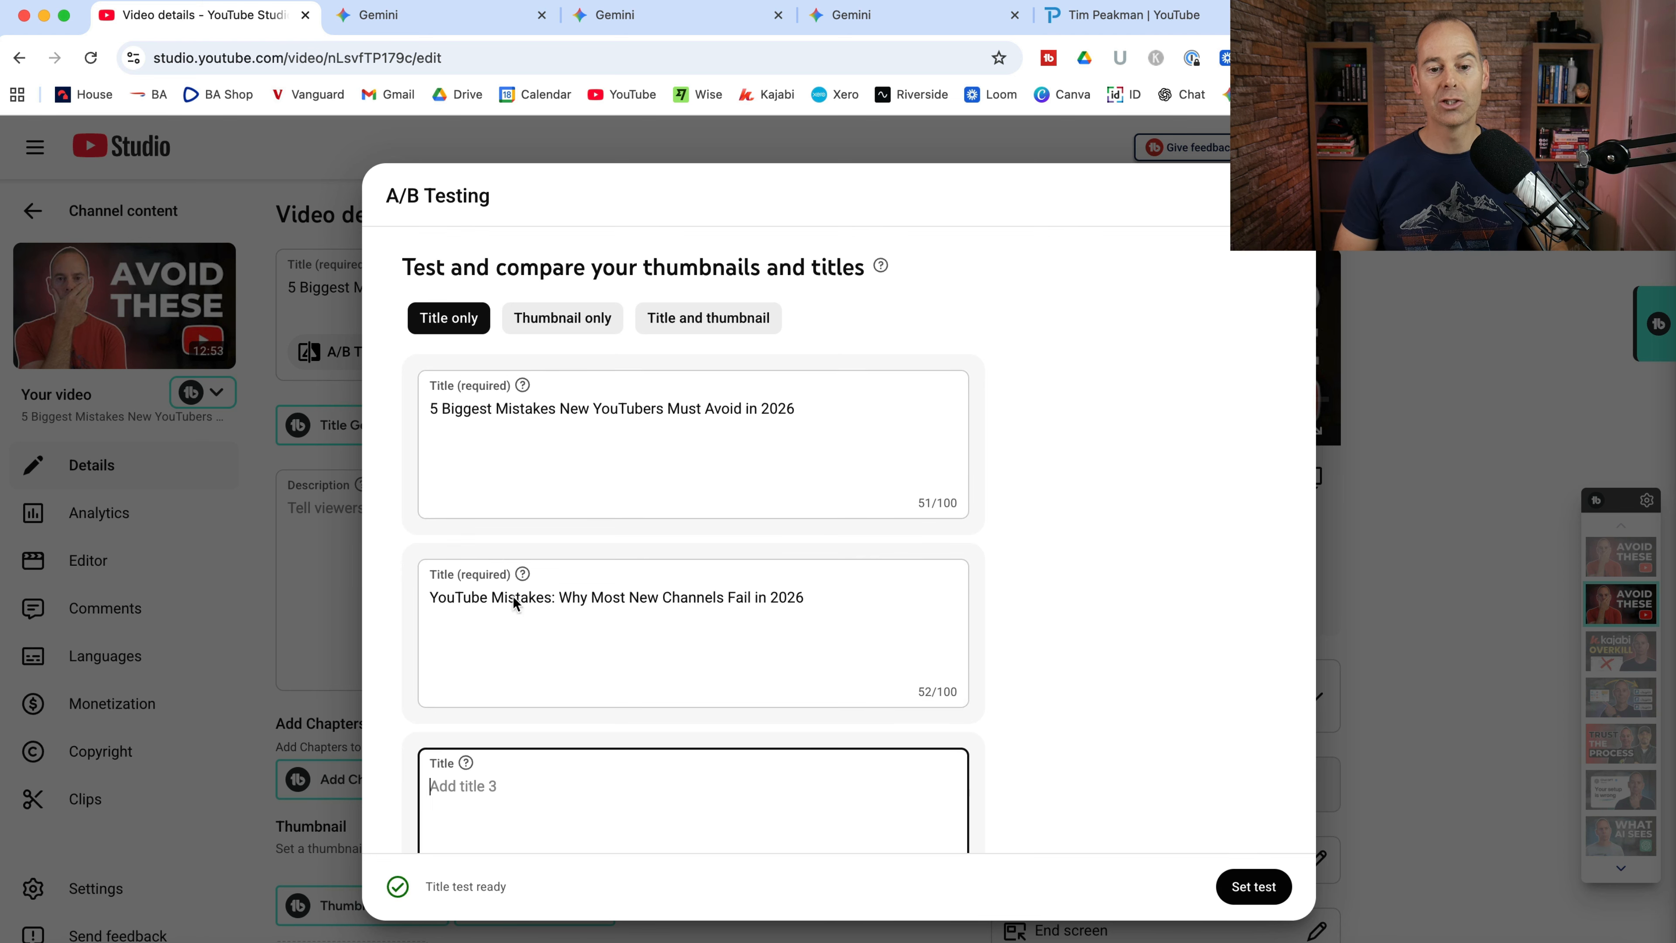
Copy Gemini's suggestion "YouTube Mistakes: Stop Creating Content That No One Finds" and add it as title 3 of the A/B test.
left_click(461, 15)
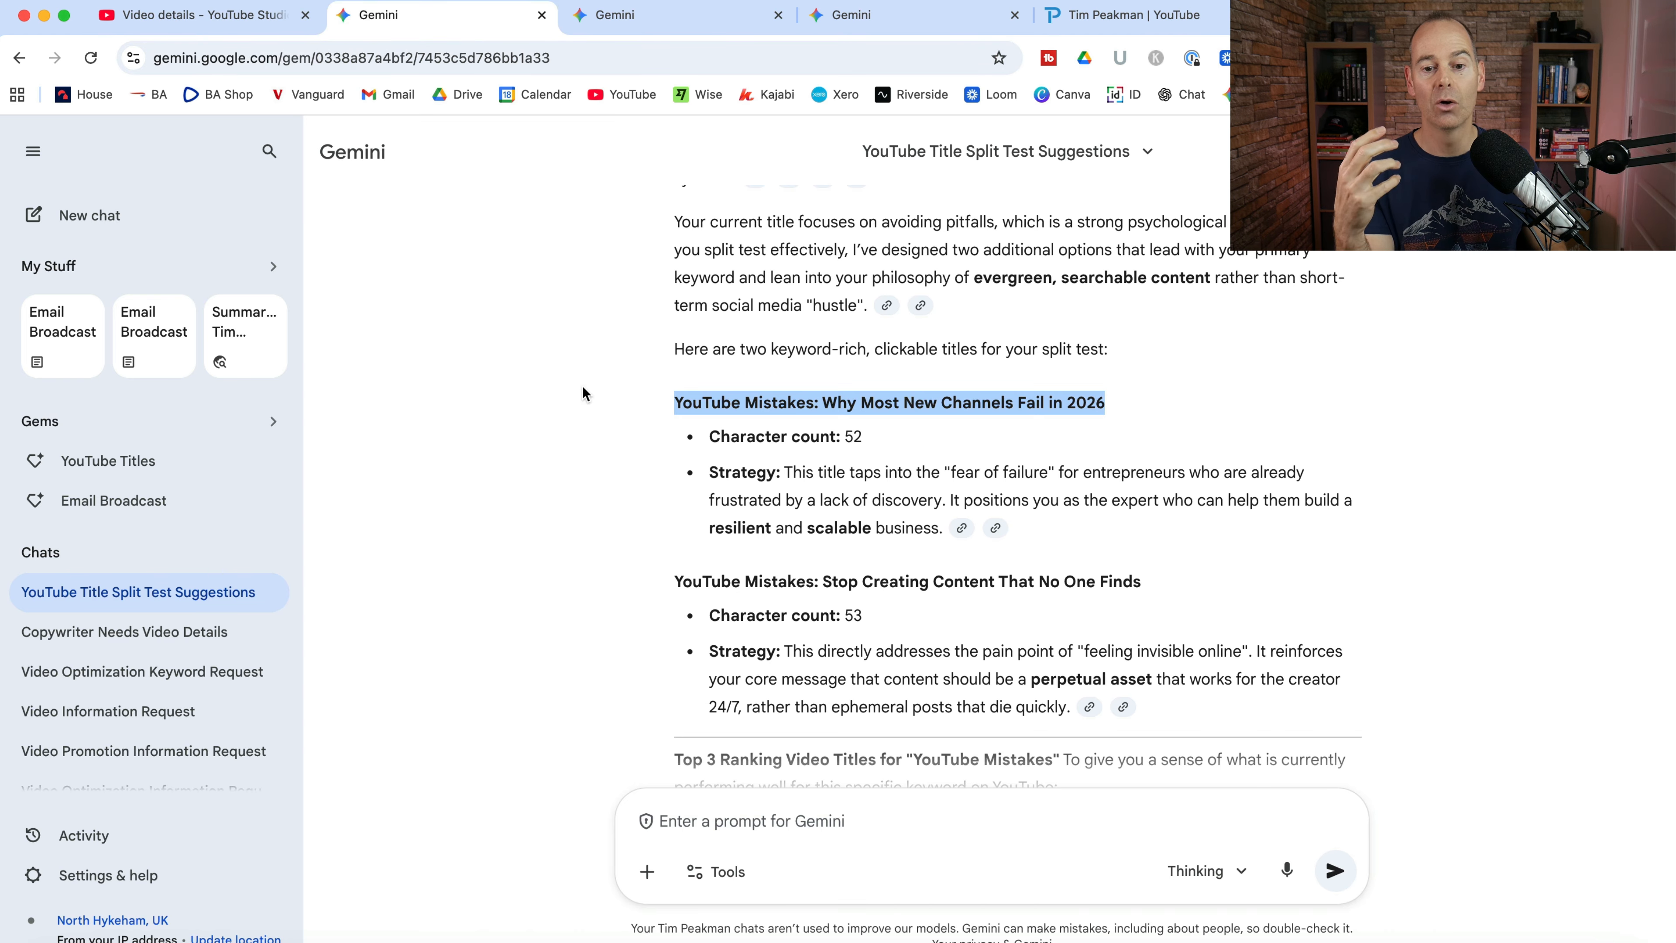
left_click_drag(674, 581, 1088, 602)
key("super+c")
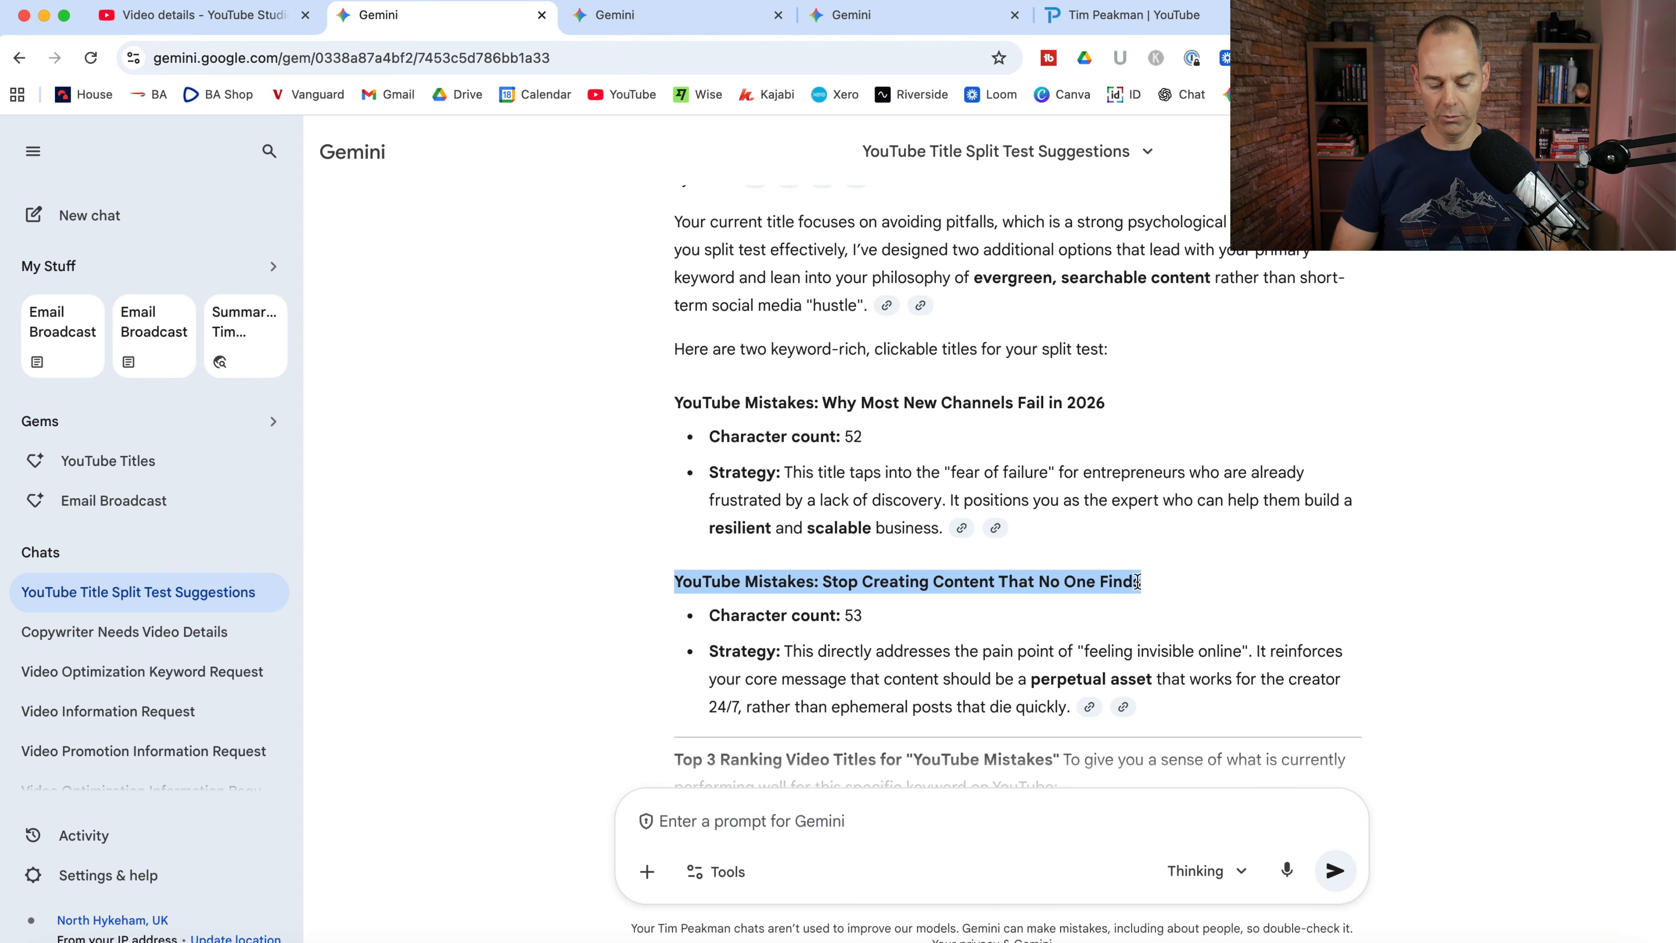
left_click(218, 14)
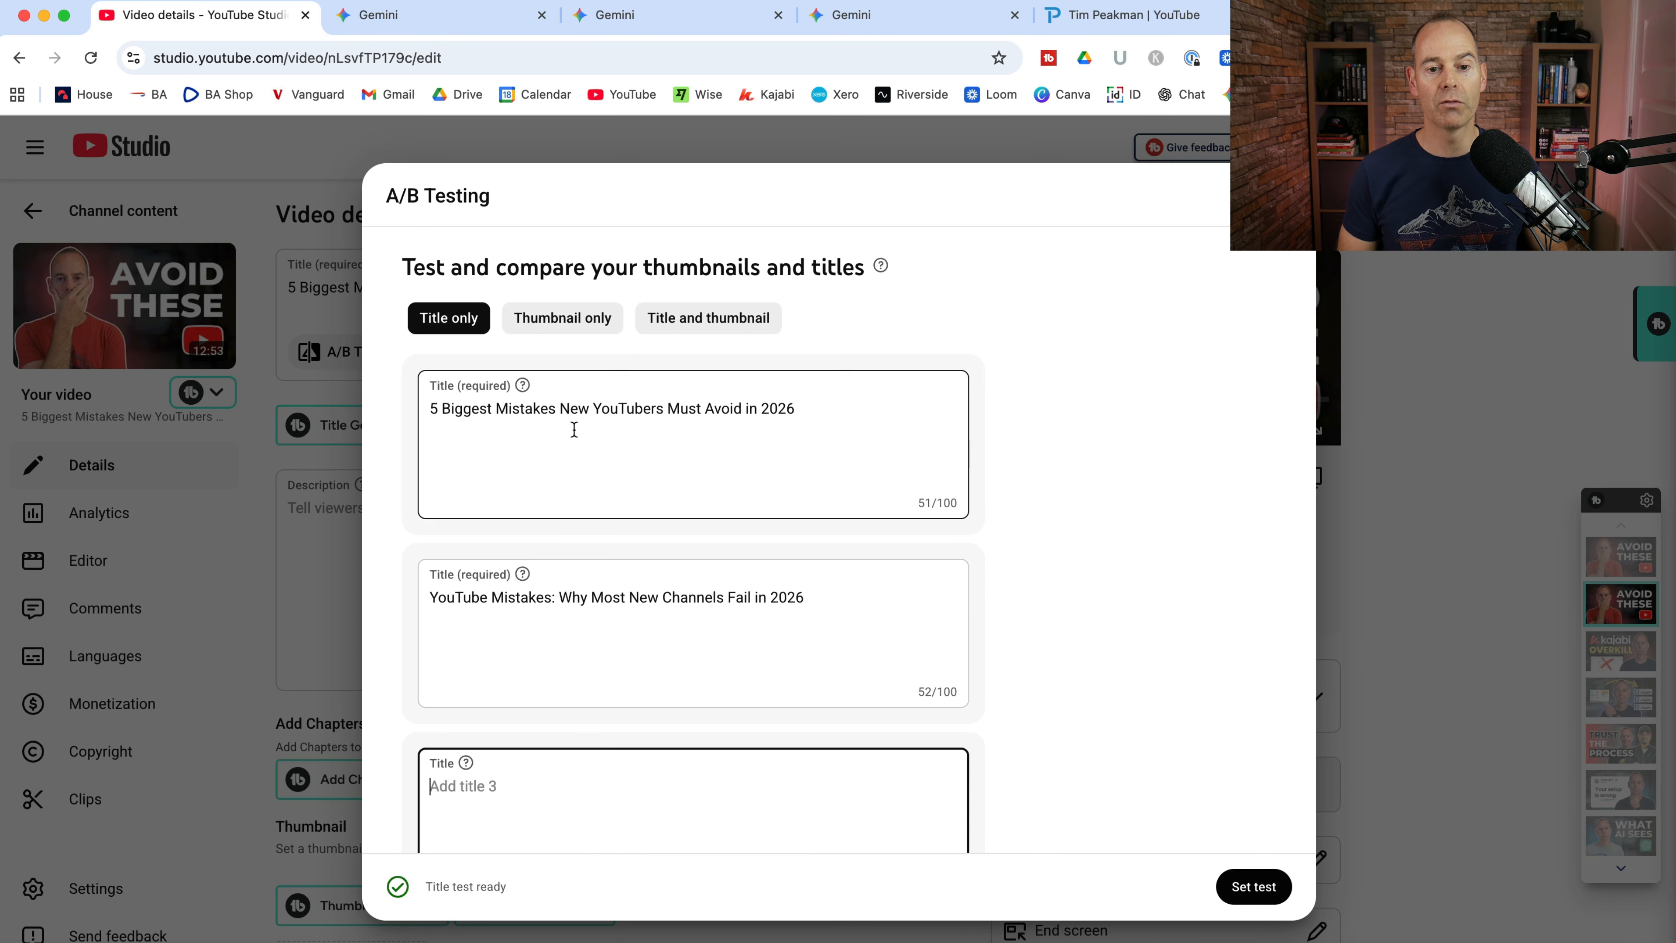
scroll(565, 599, "down", 2)
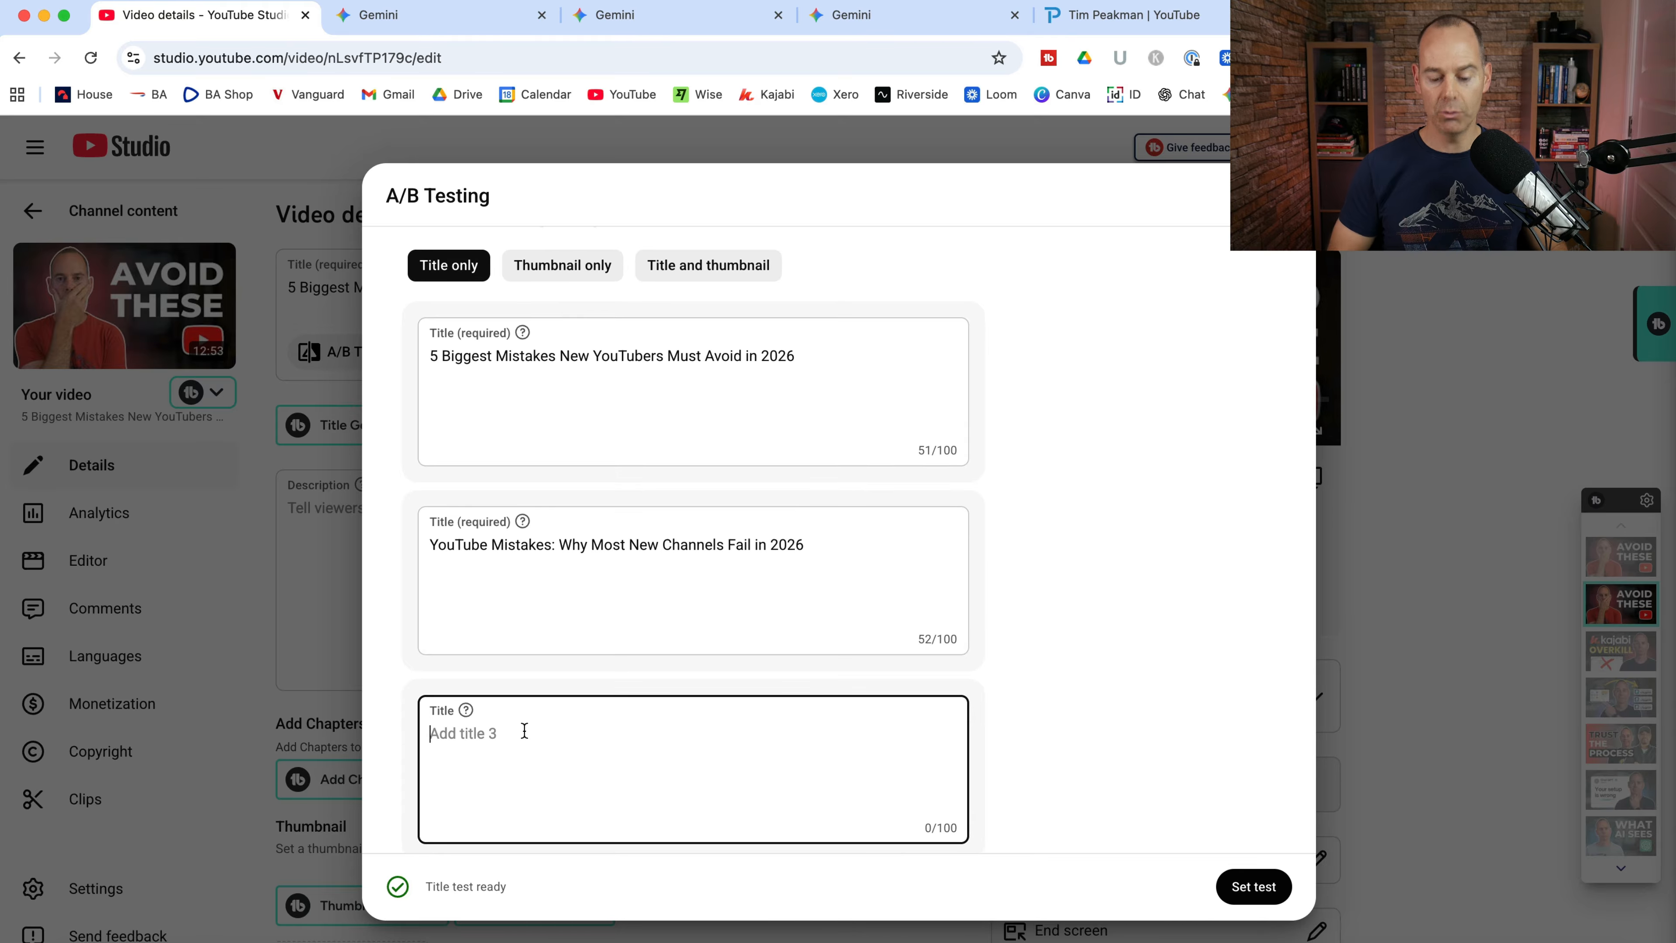
key("super+v")
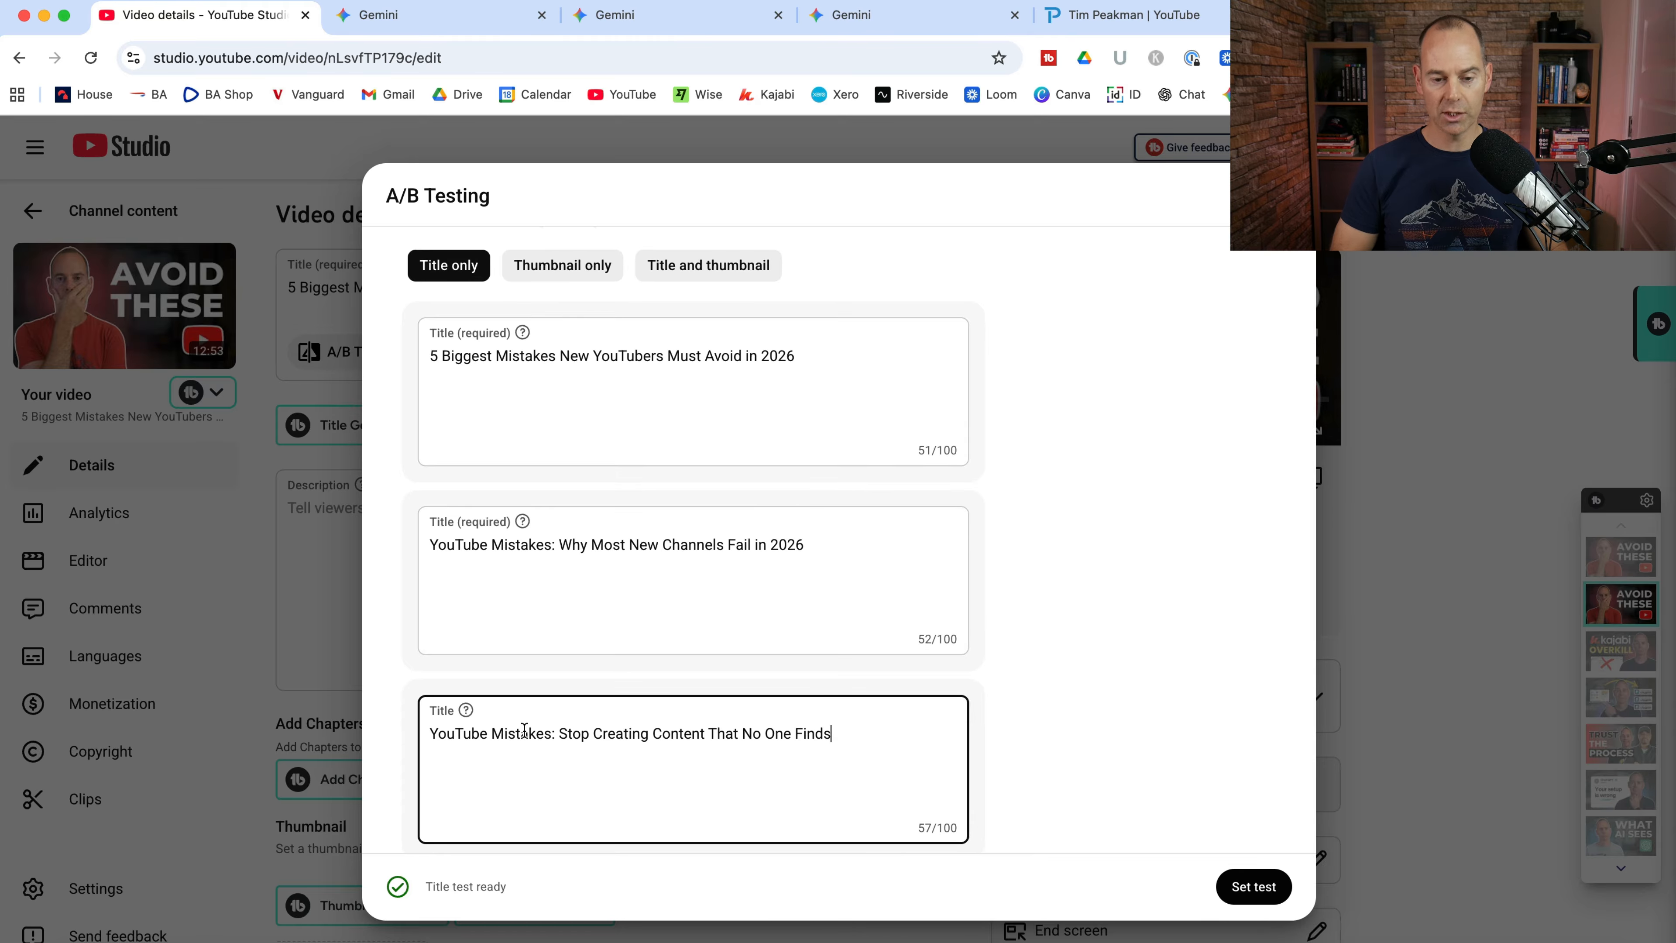
Set the A/B test with the three titles and save the video's changes.
left_click(887, 602)
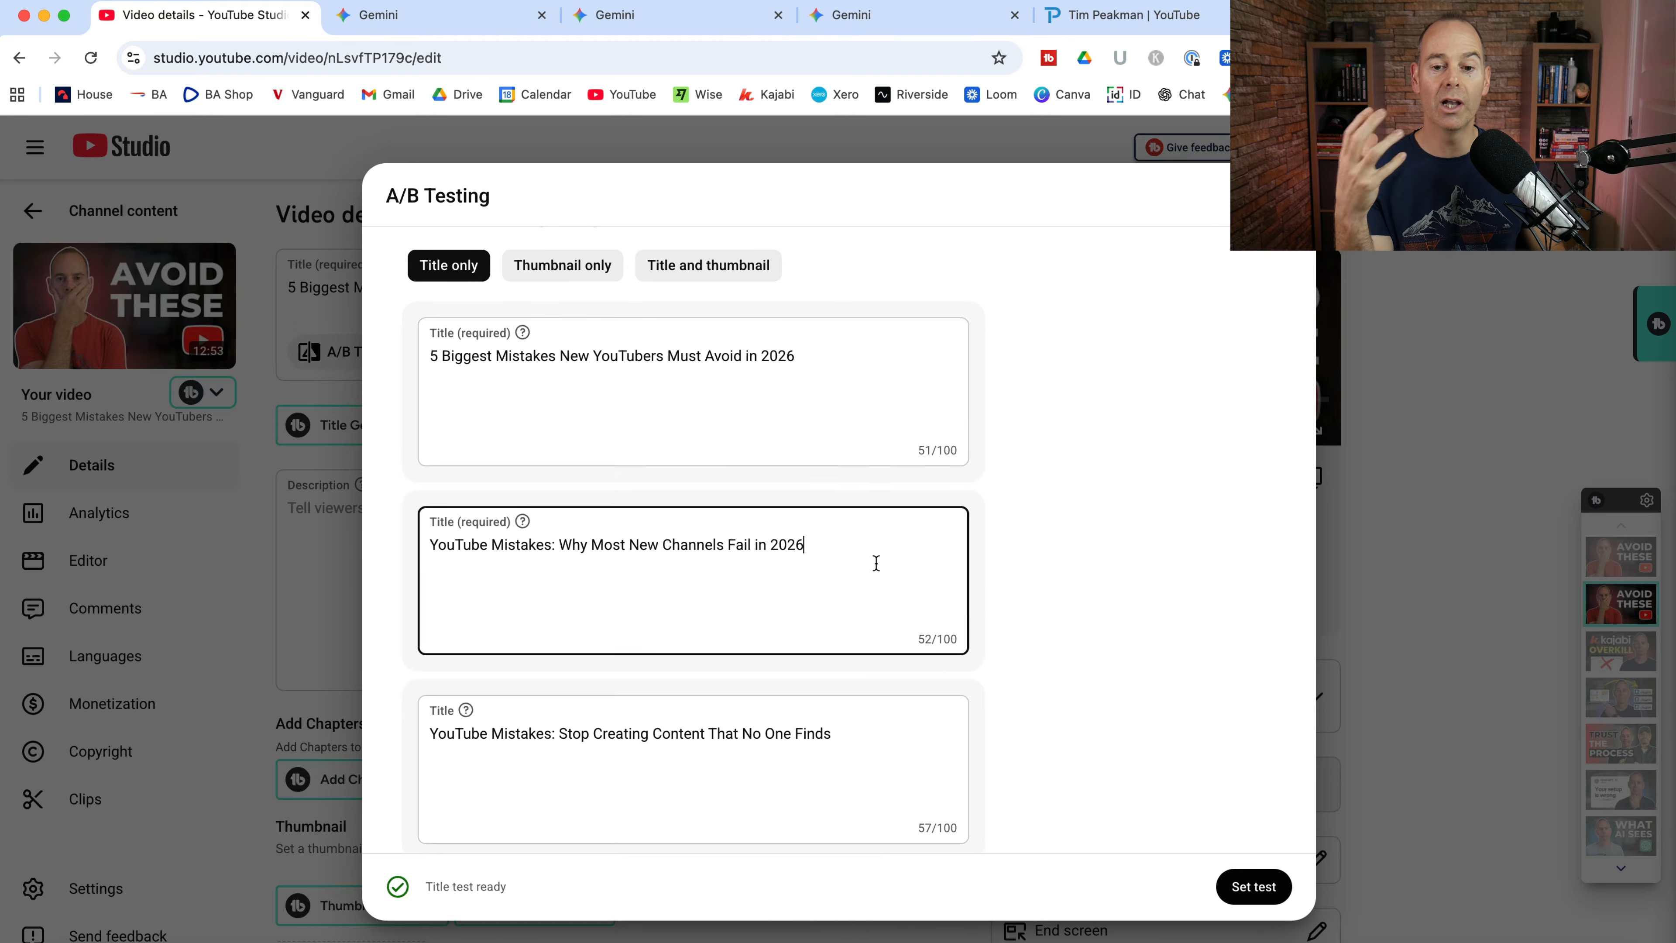
left_click(841, 357)
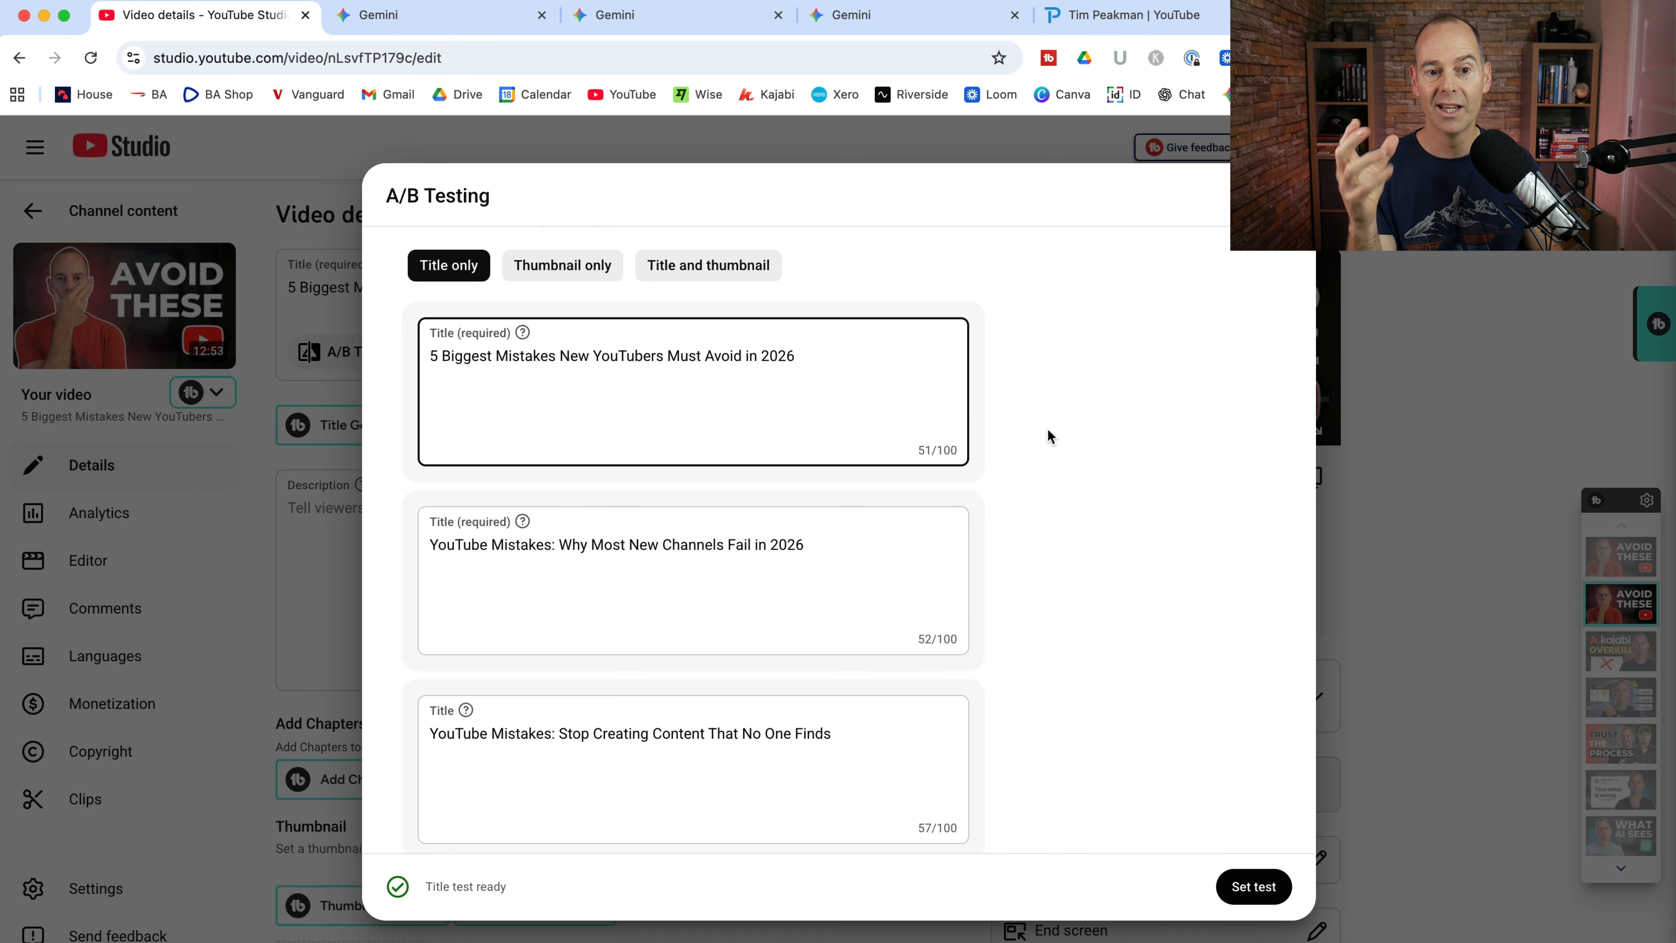
left_click(1254, 886)
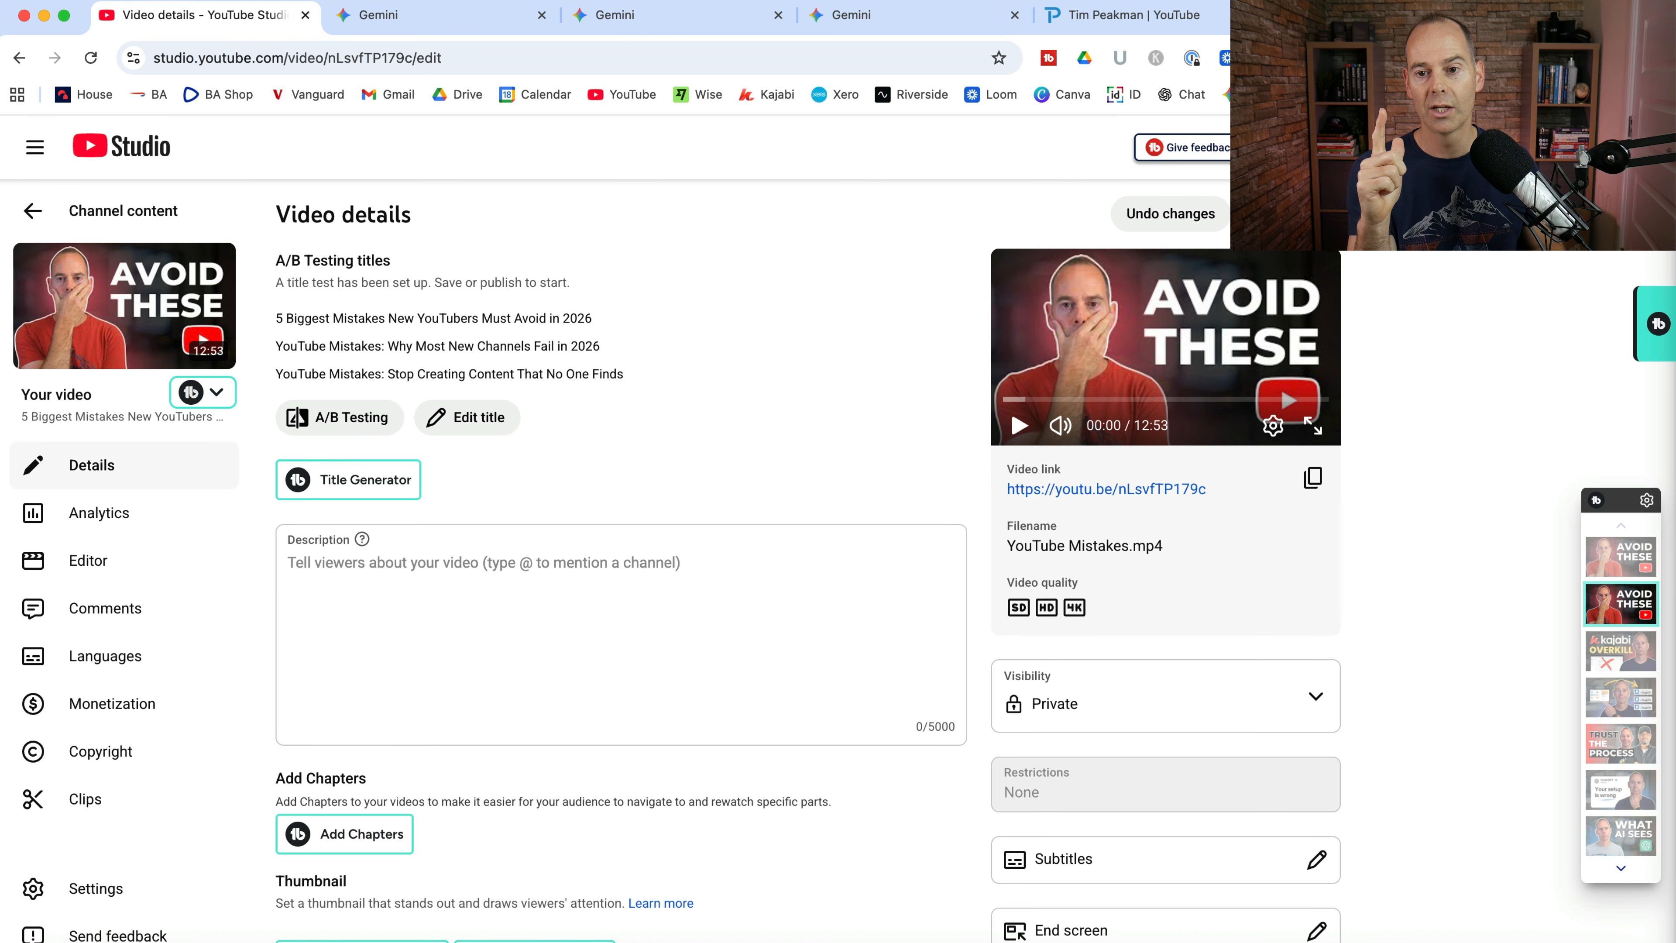
left_click(1270, 213)
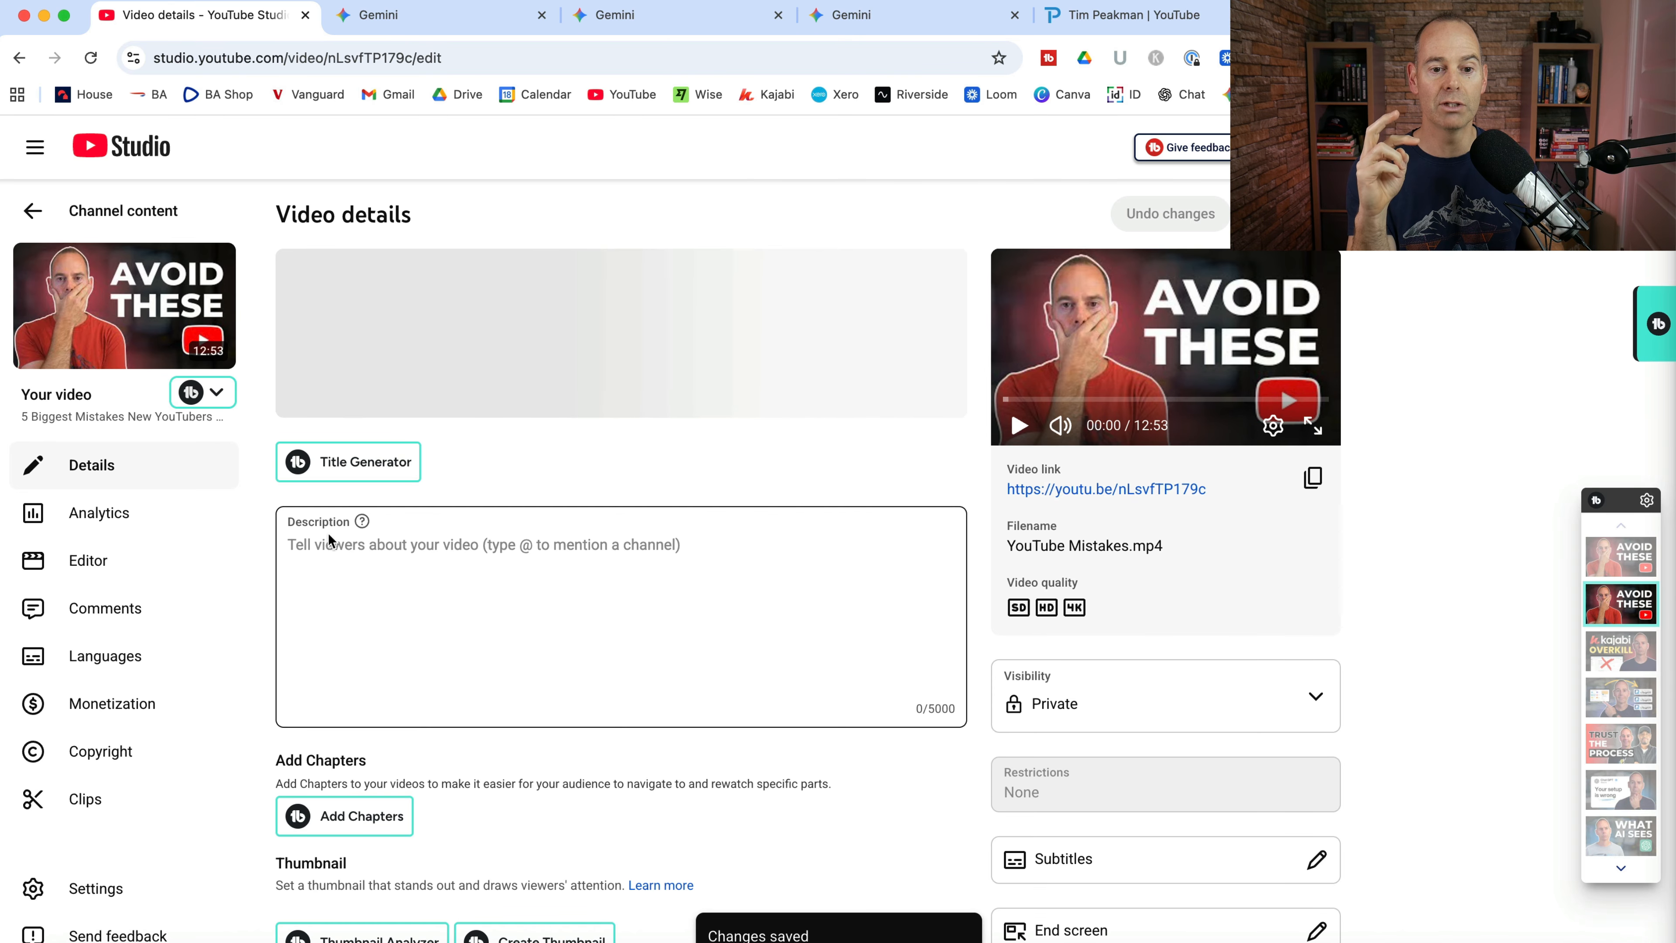
Check which details the Gemini description chat asks for and copy the web address of the free jumpstart guide page as the CTA link.
left_click(360, 580)
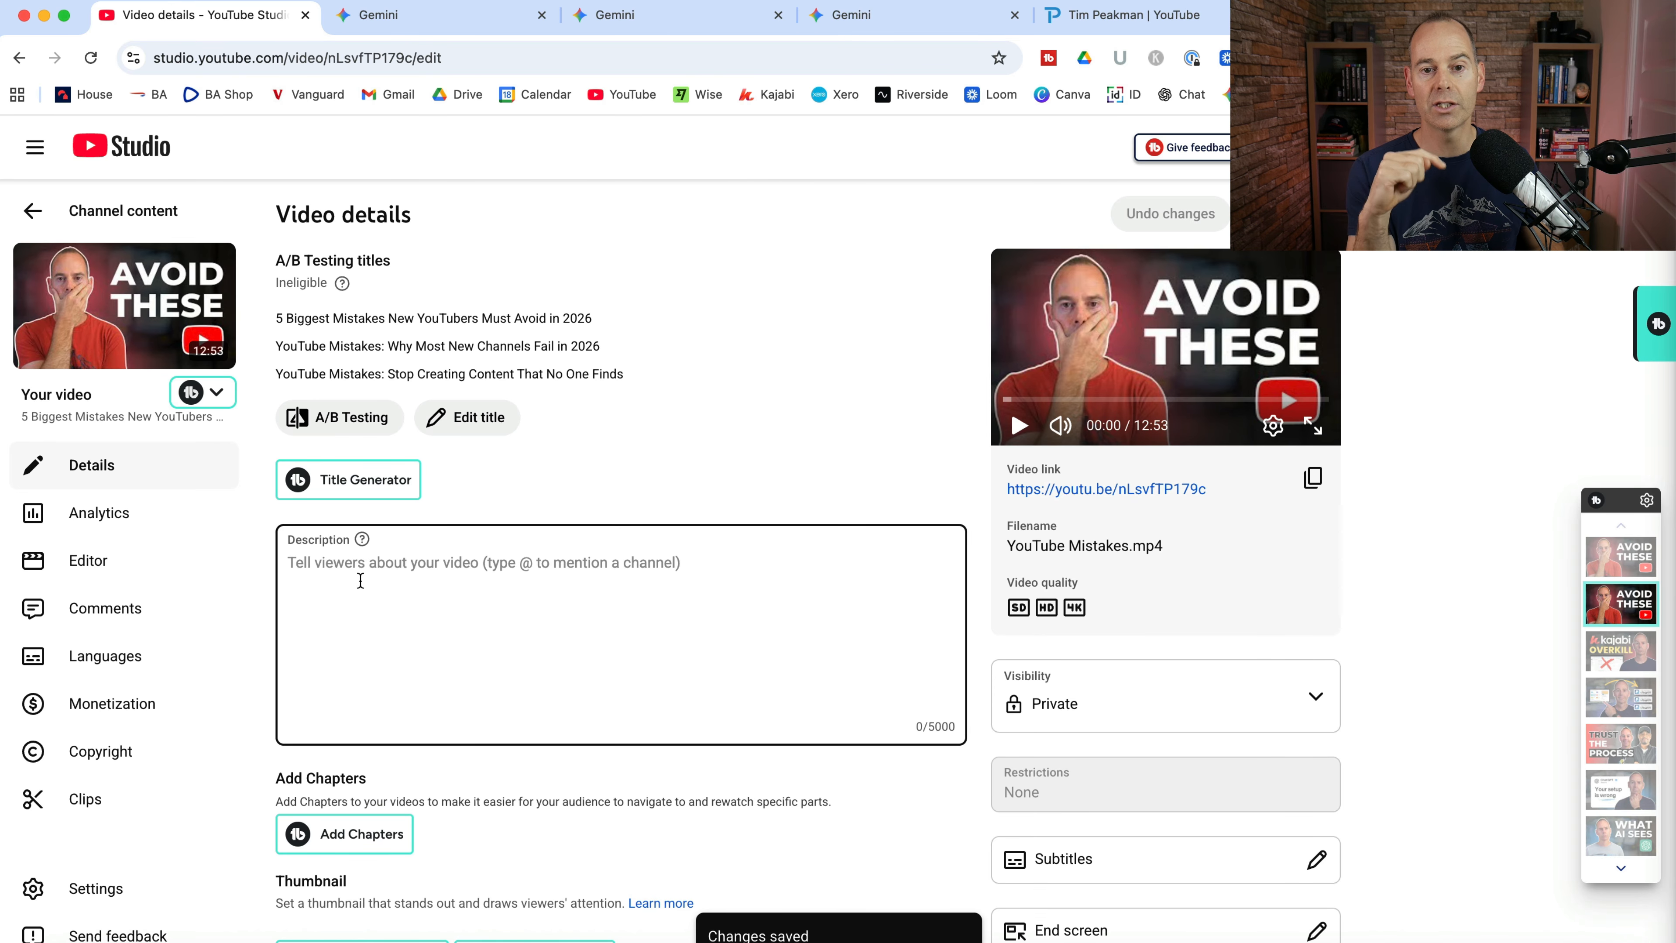
left_click(631, 25)
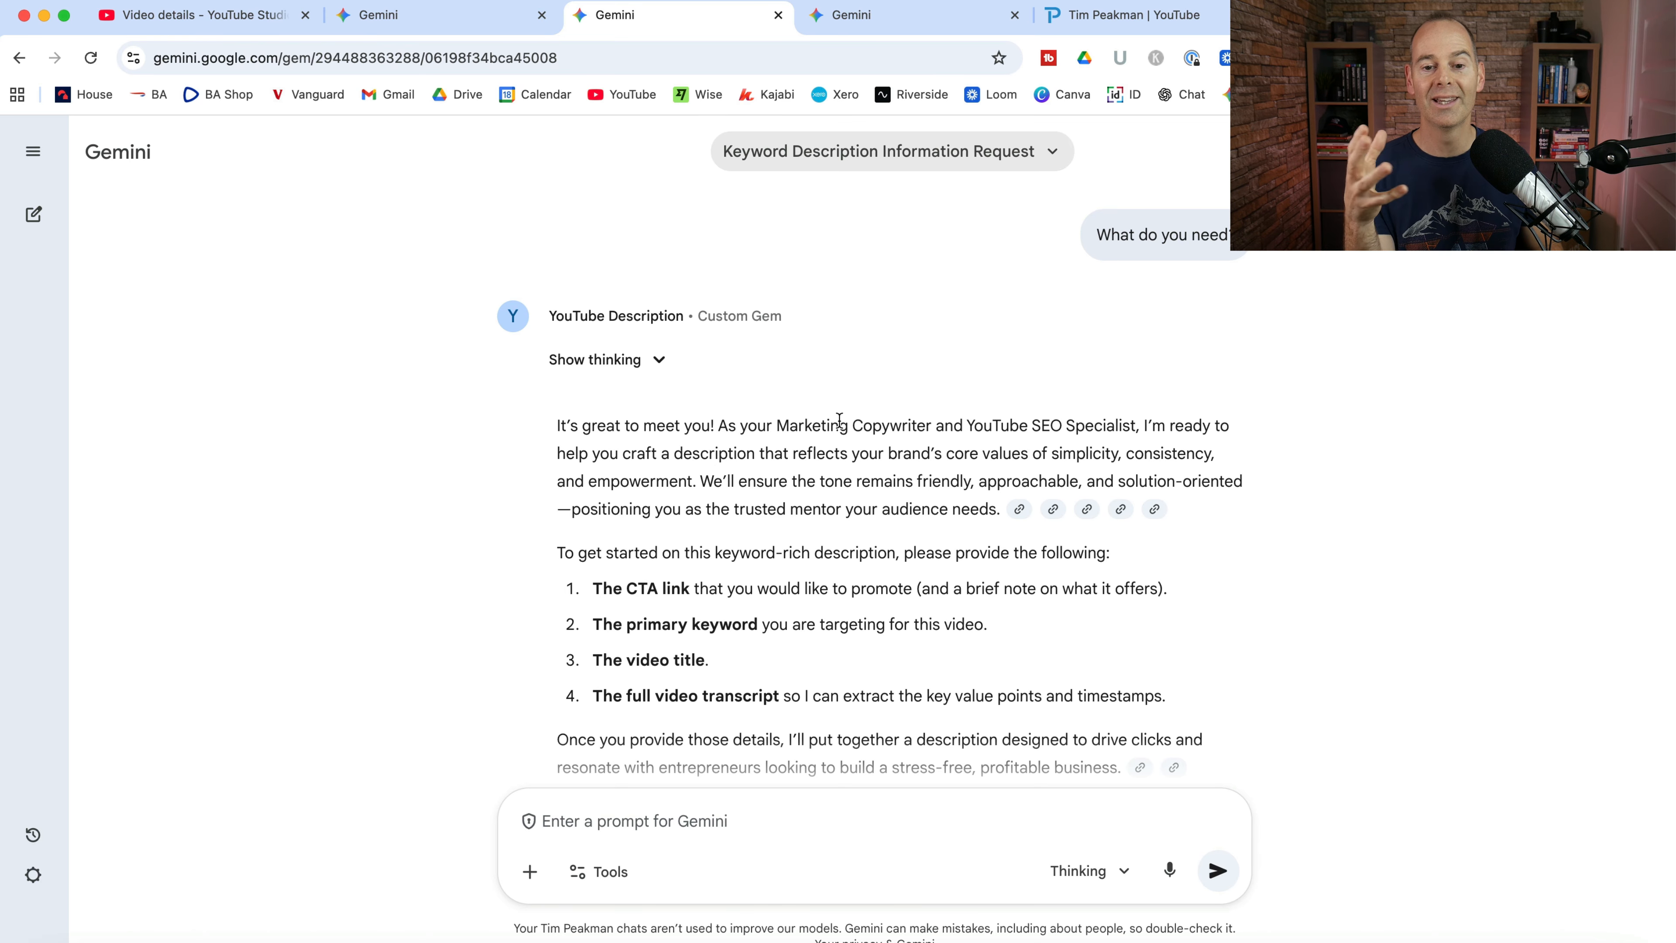
scroll(839, 421, "down", 2)
scroll(839, 421, "down", 1)
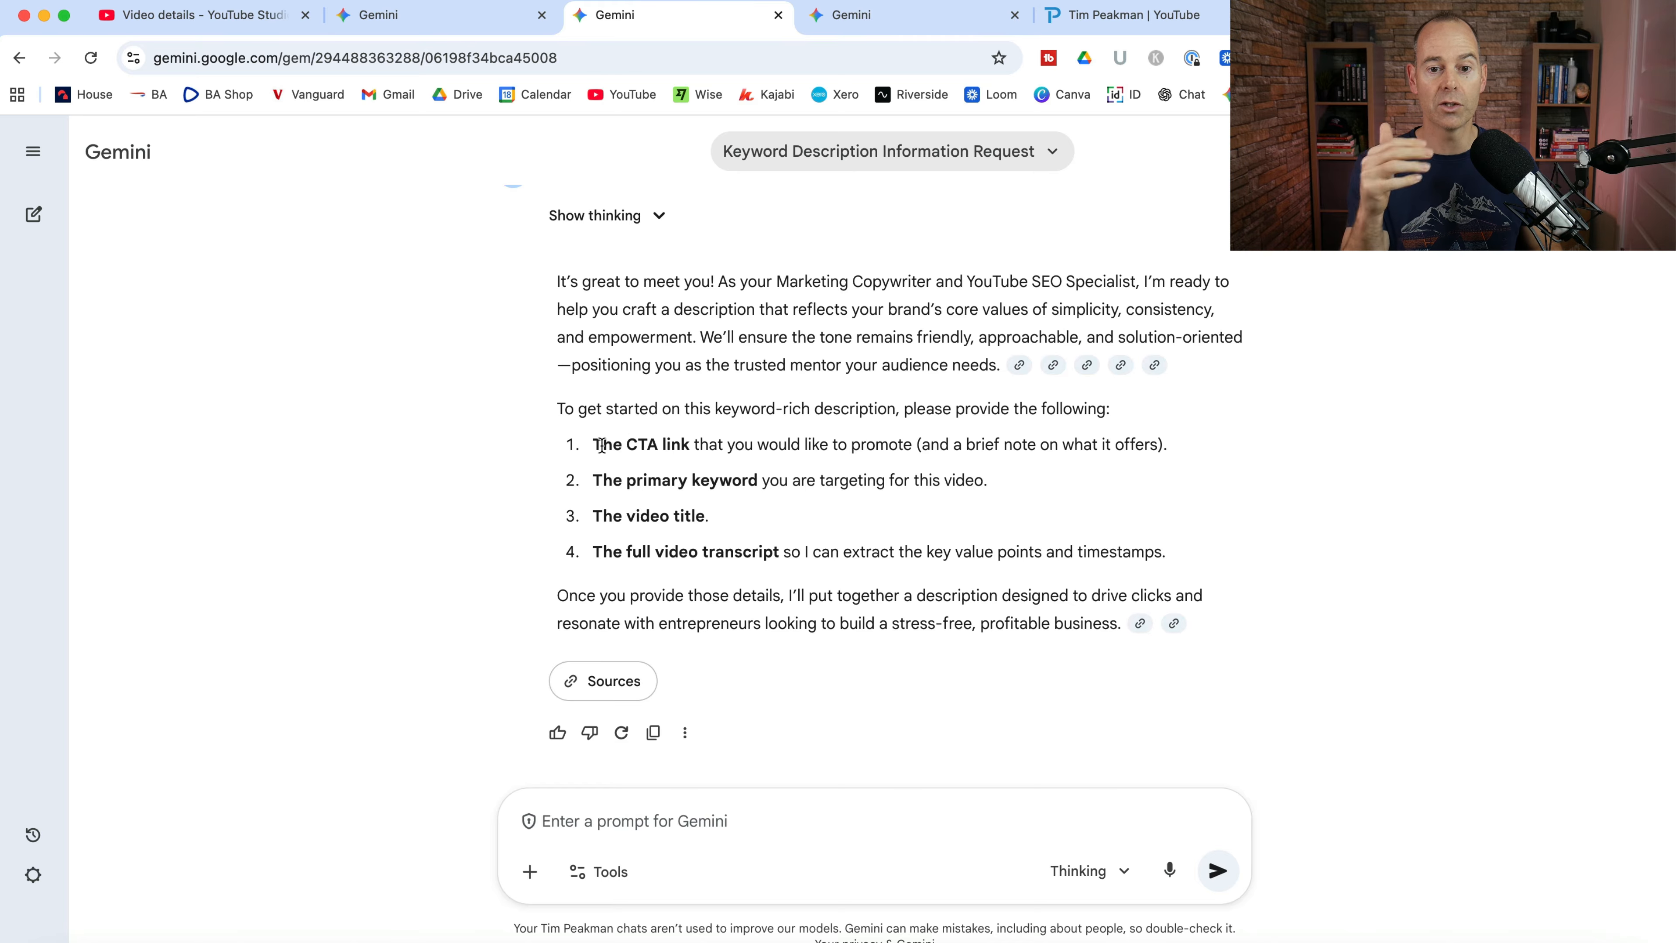
left_click(1122, 14)
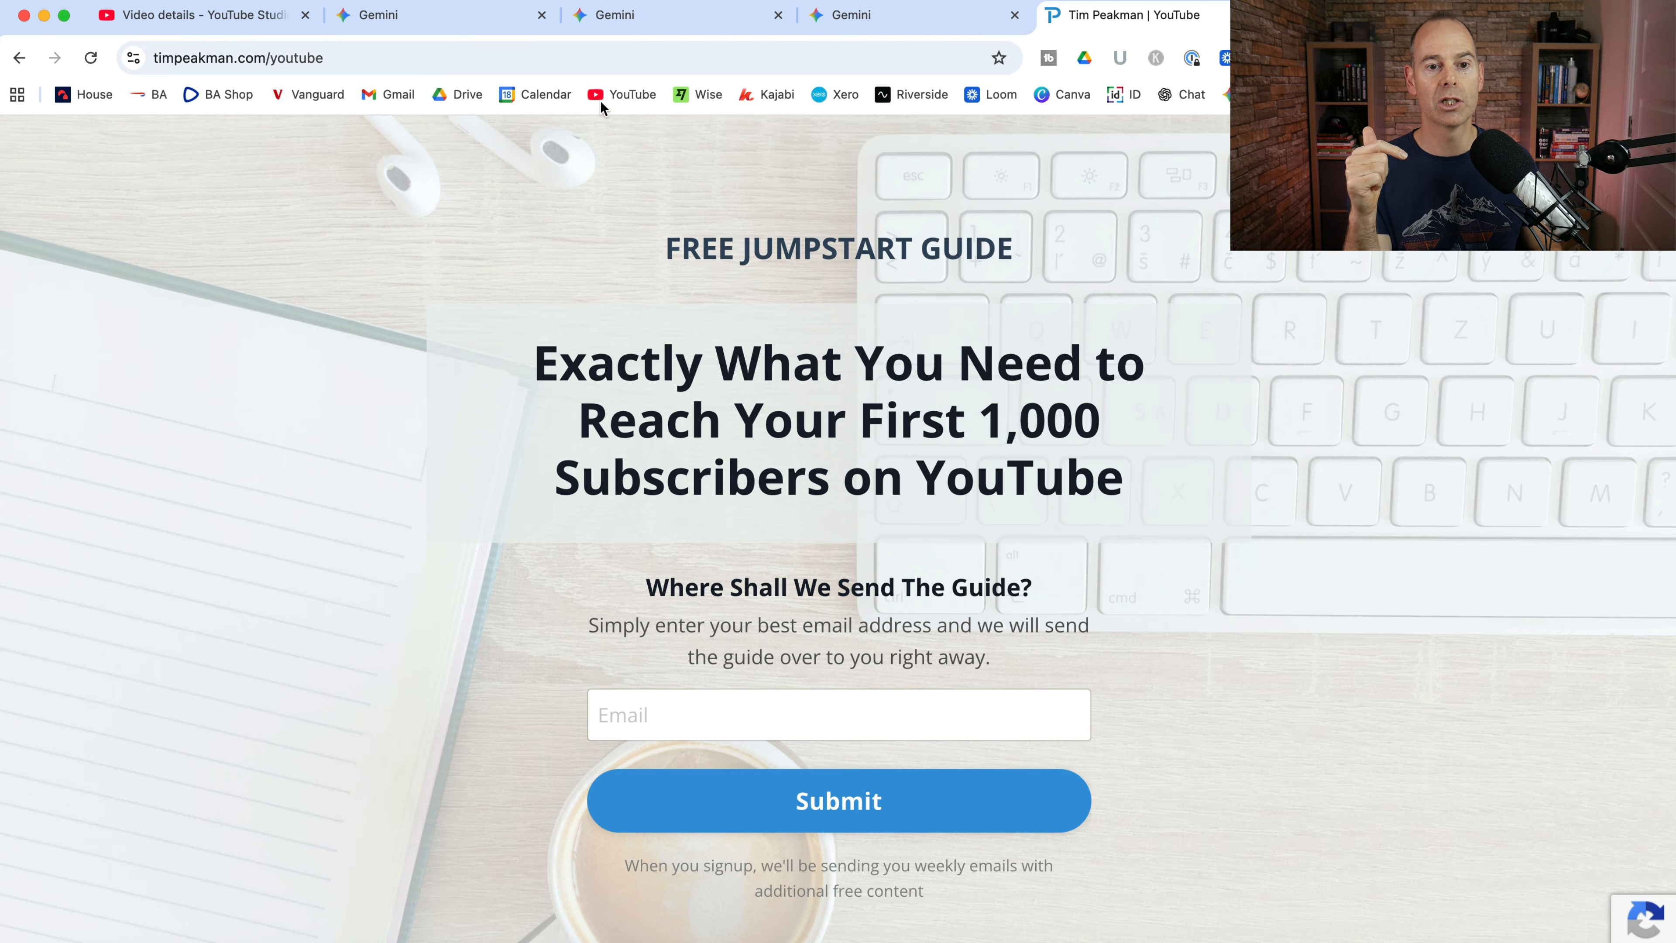
double_click(590, 56)
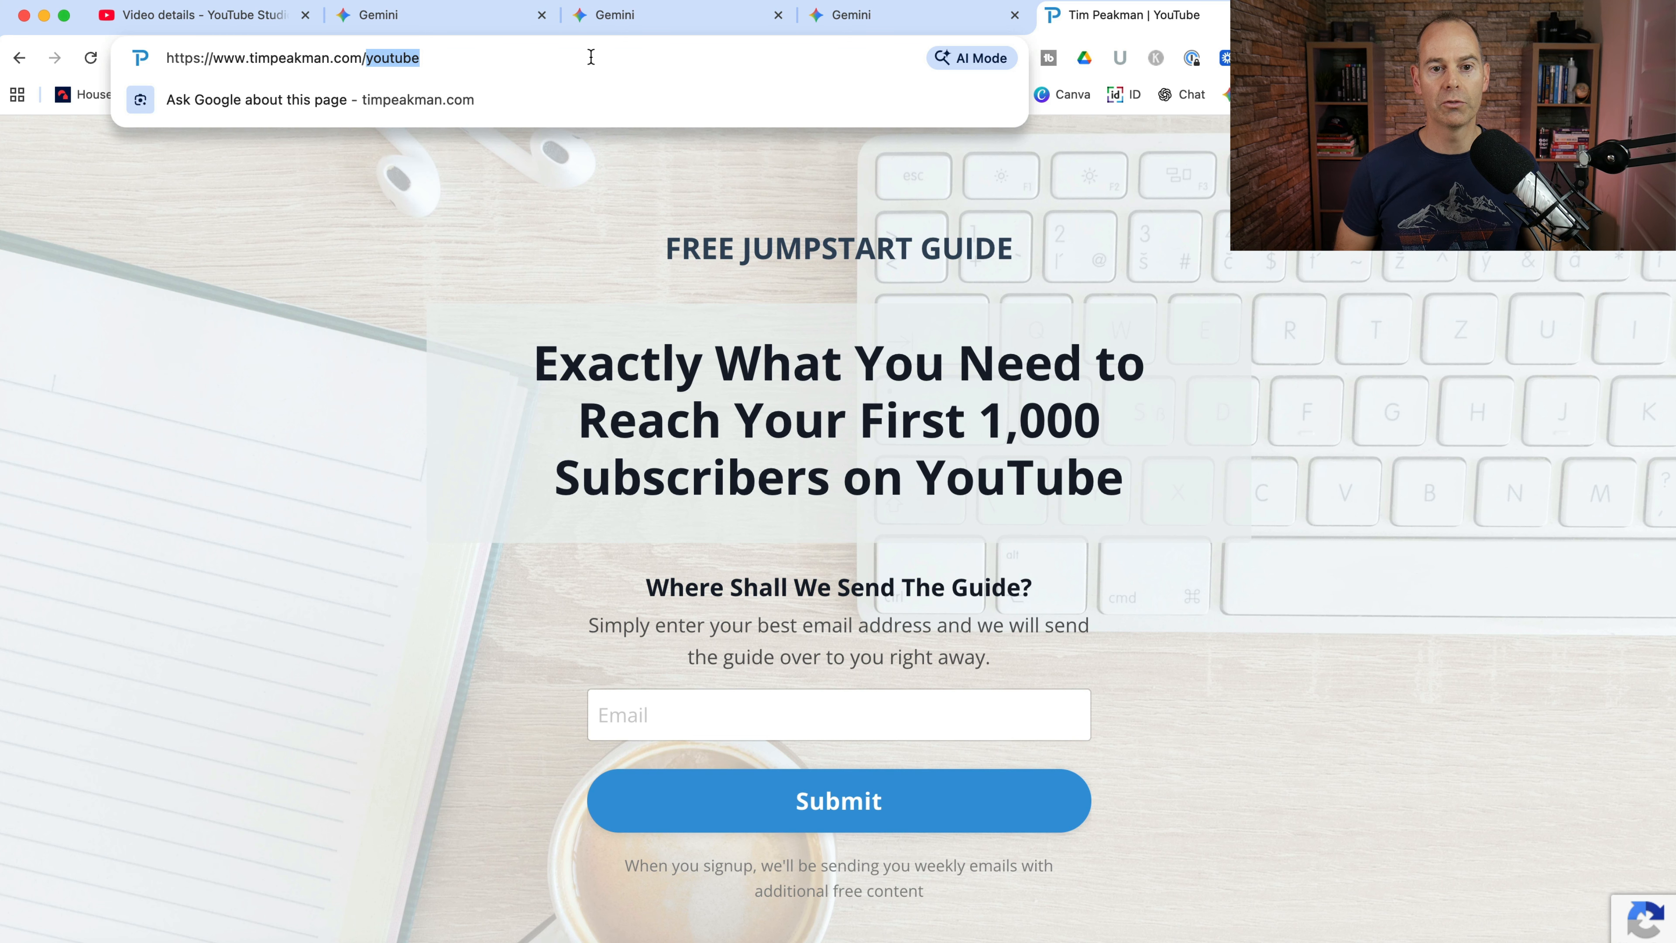
key("super+a")
key("super+c")
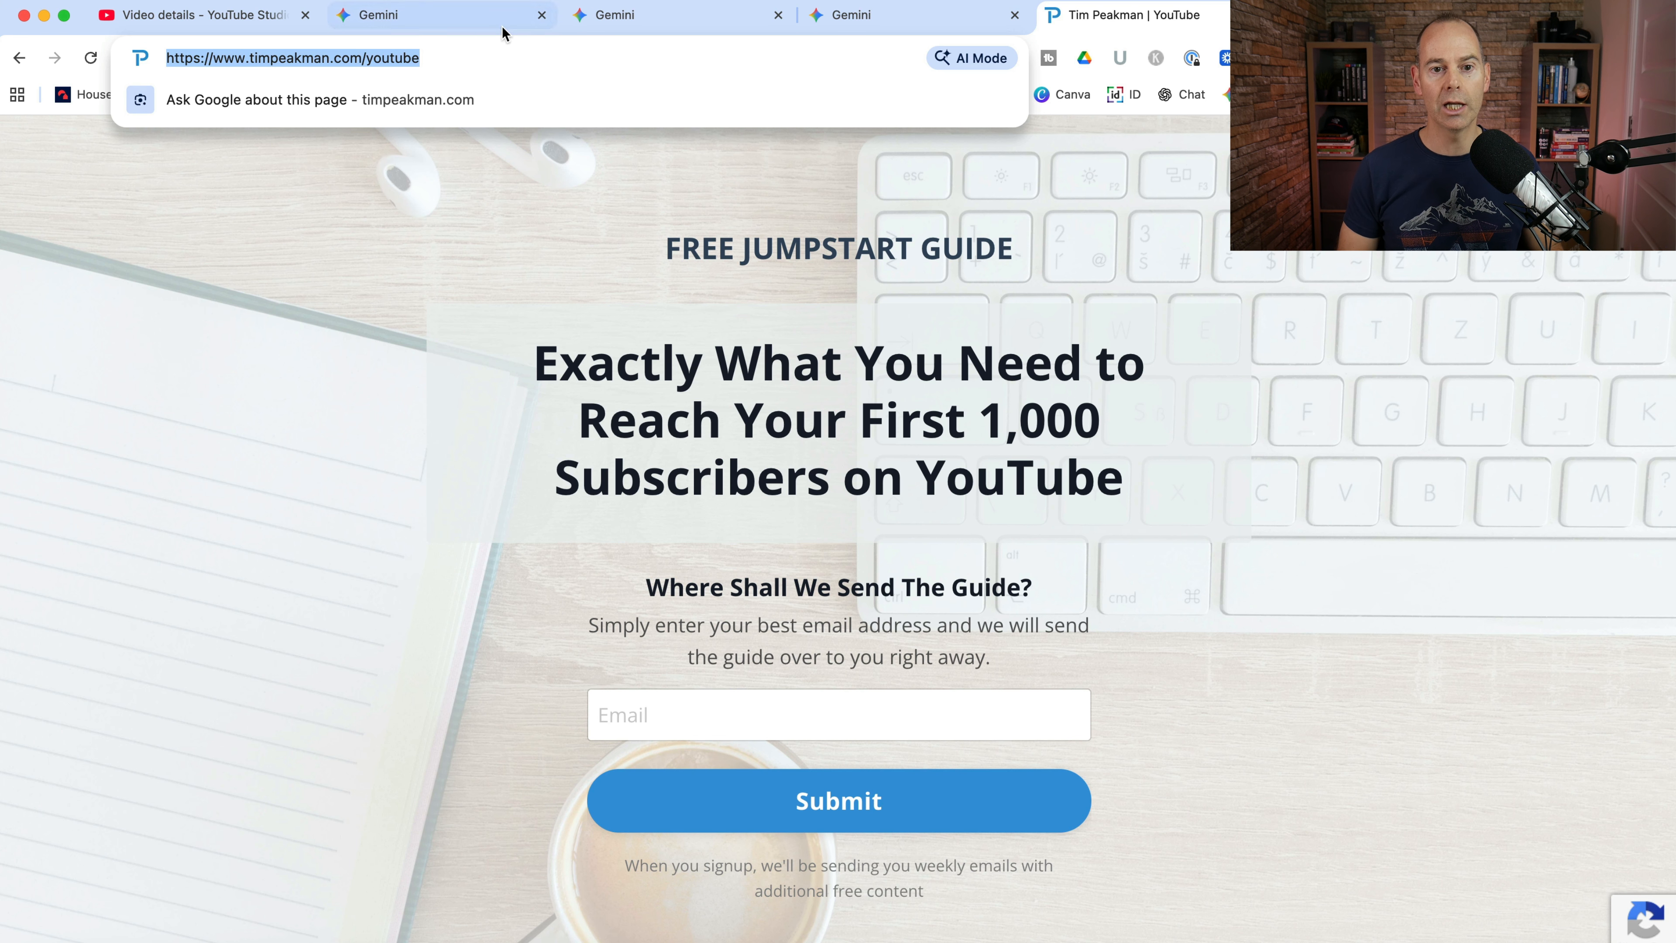
In the Gemini description chat prompt, enter the copied guide link as item 1 and the primary keyword "youtube mistakes" as item 2.
left_click(634, 14)
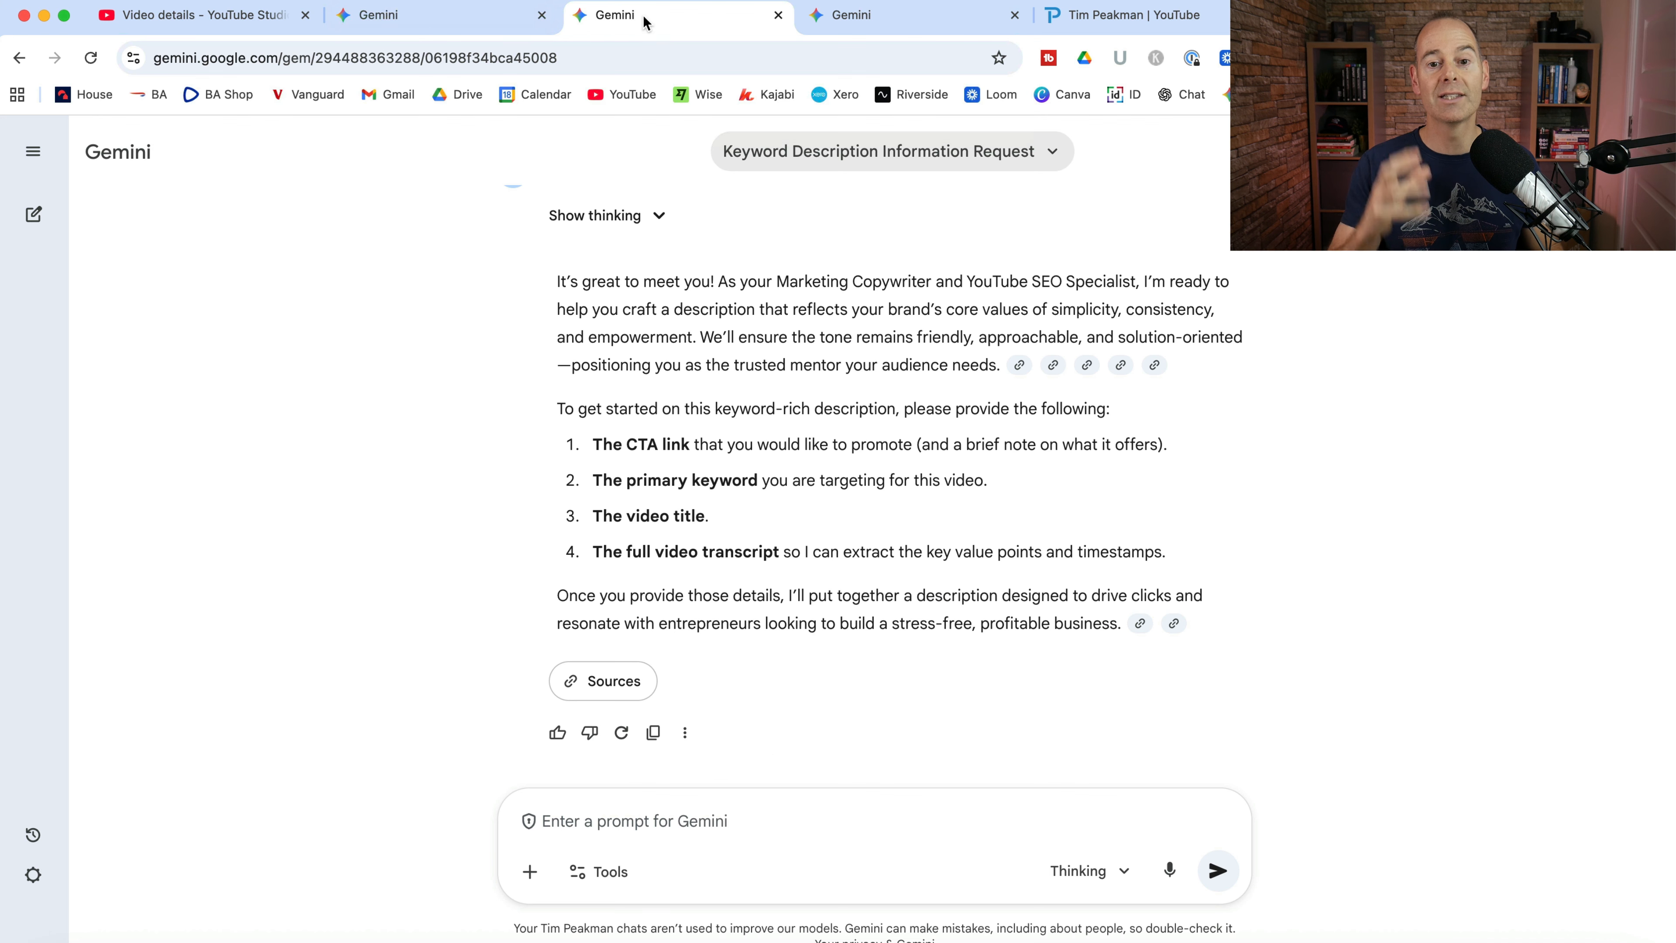
left_click(677, 820)
type("1.")
key("super+v")
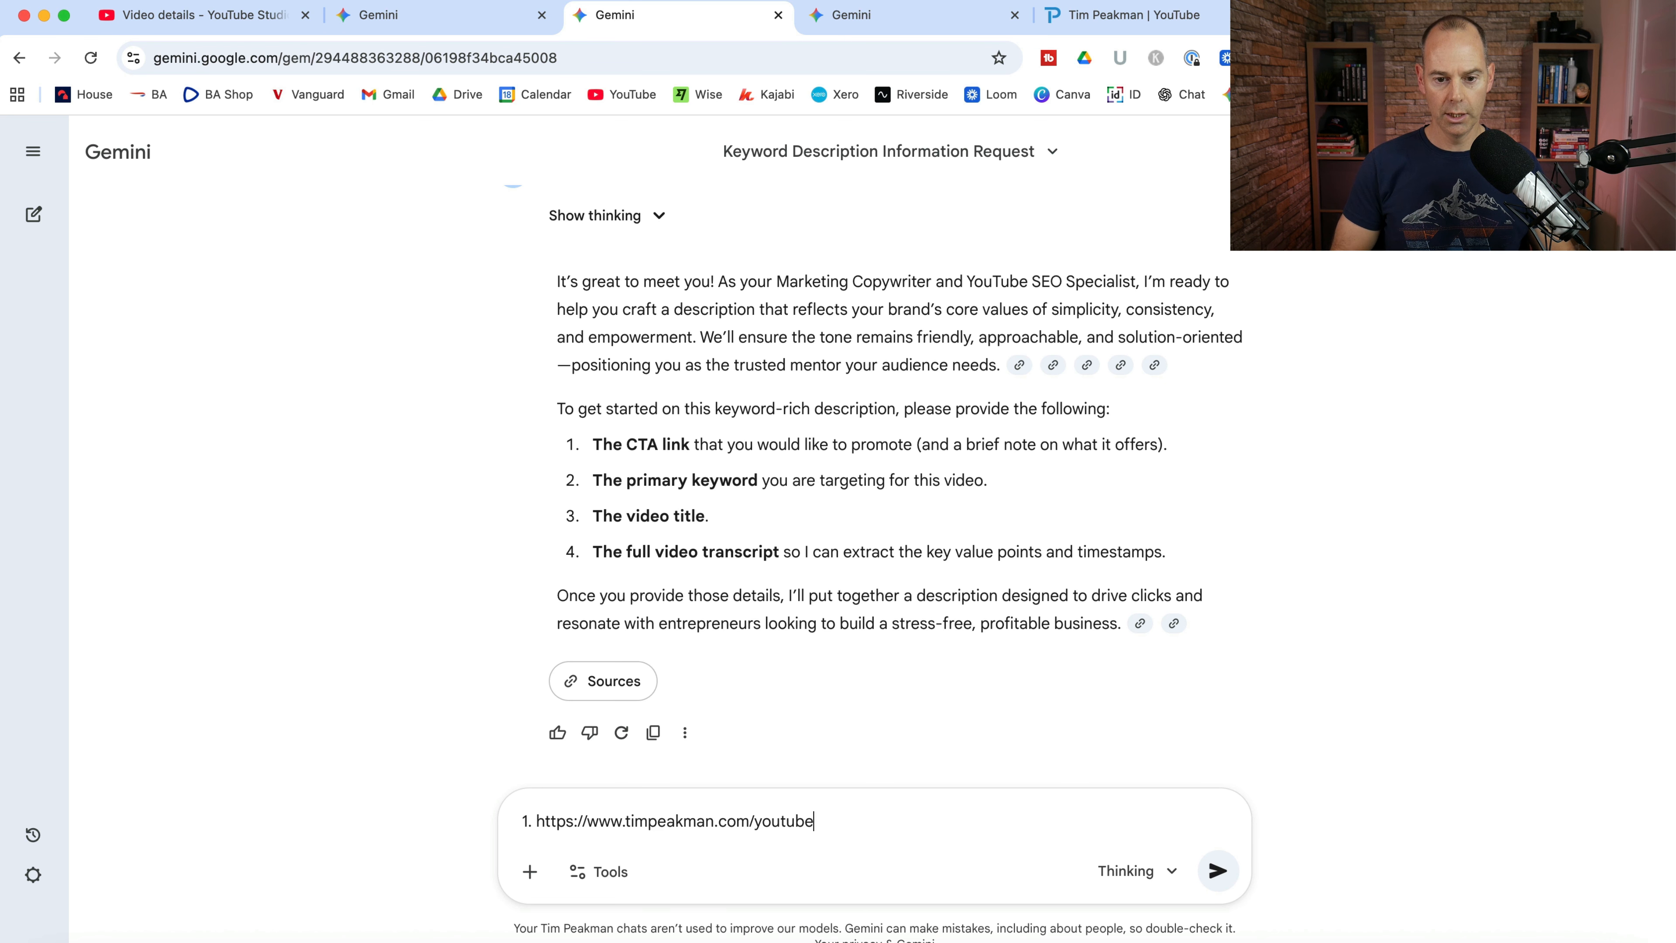
key("shift+Return")
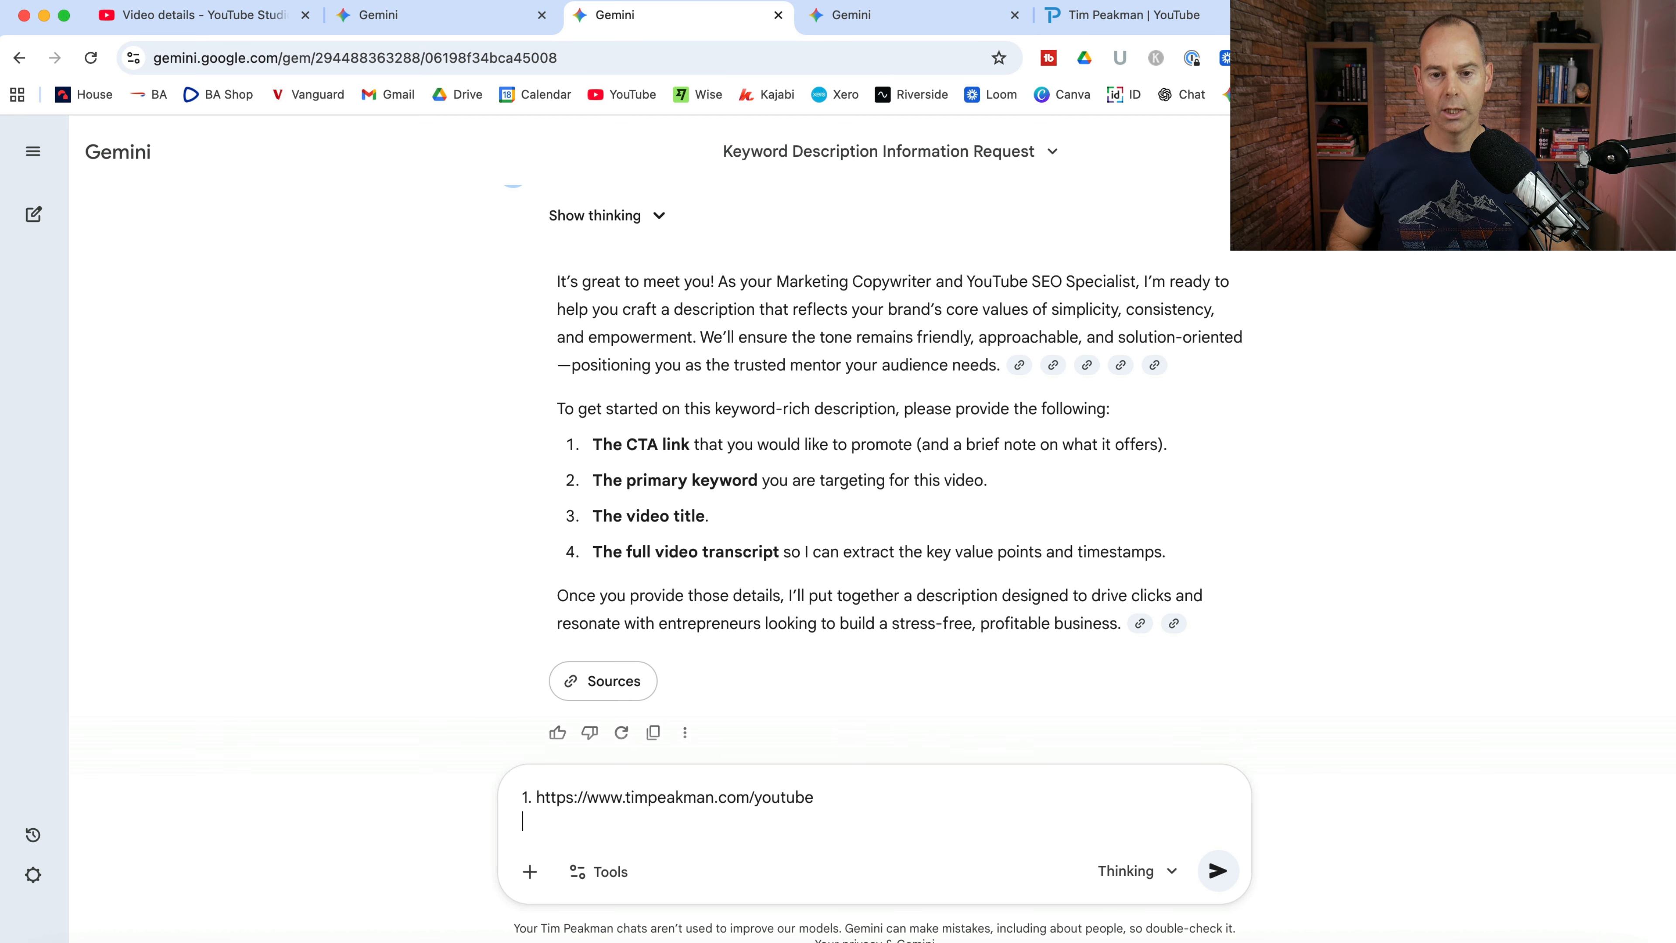
type("2. ")
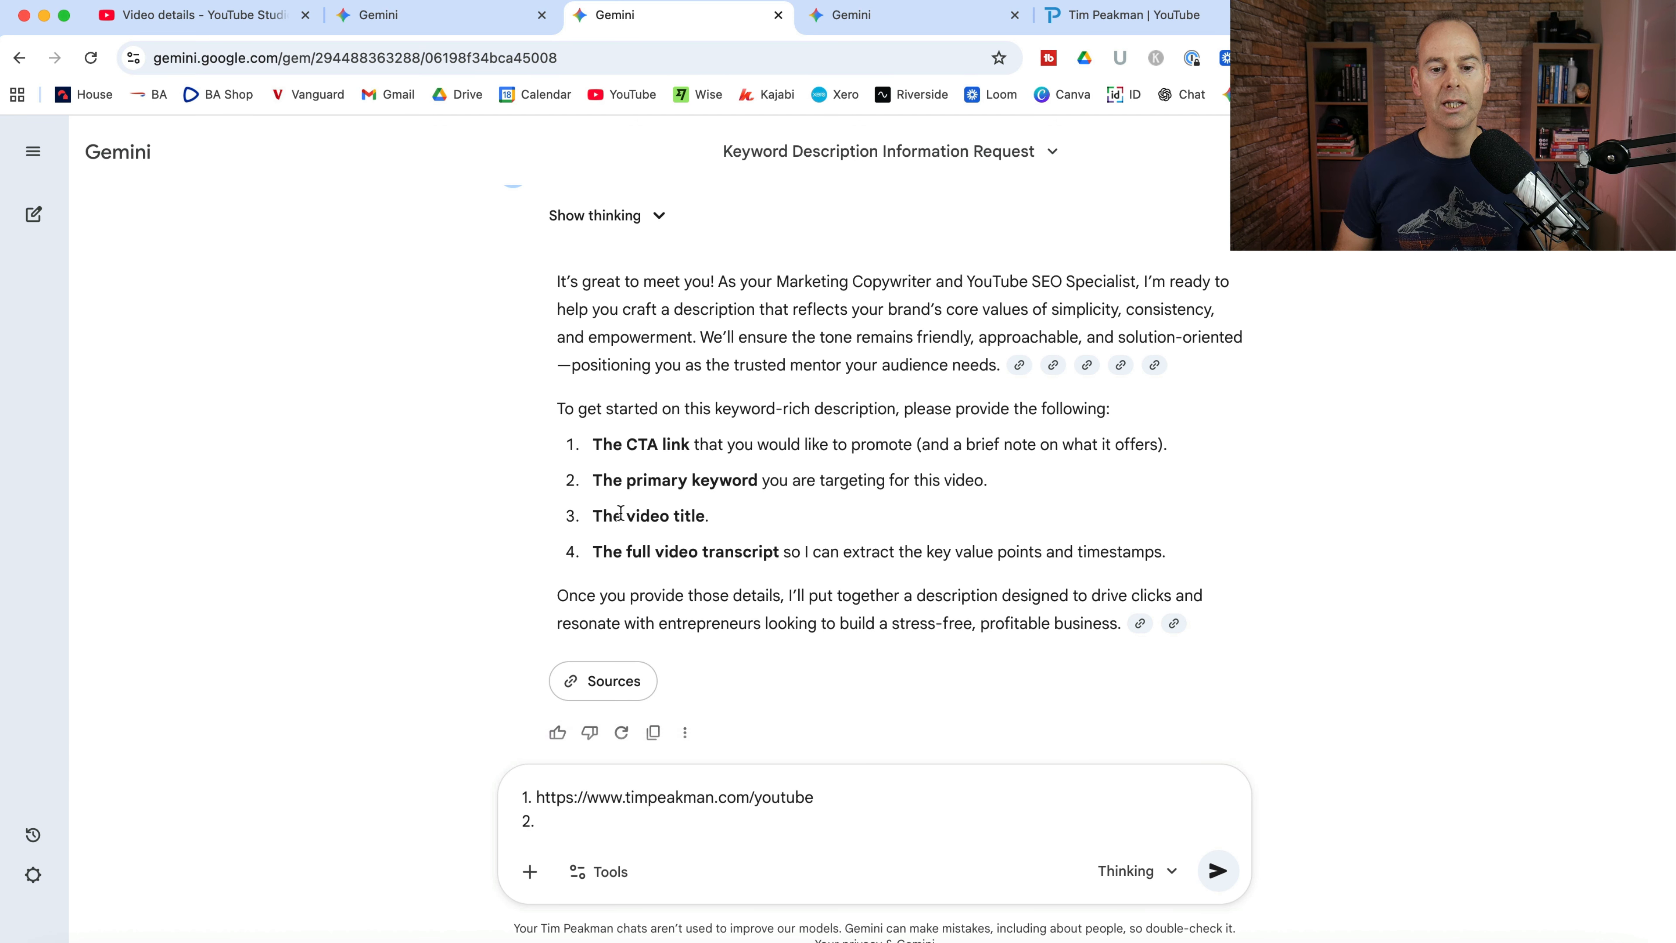
type("youtube ")
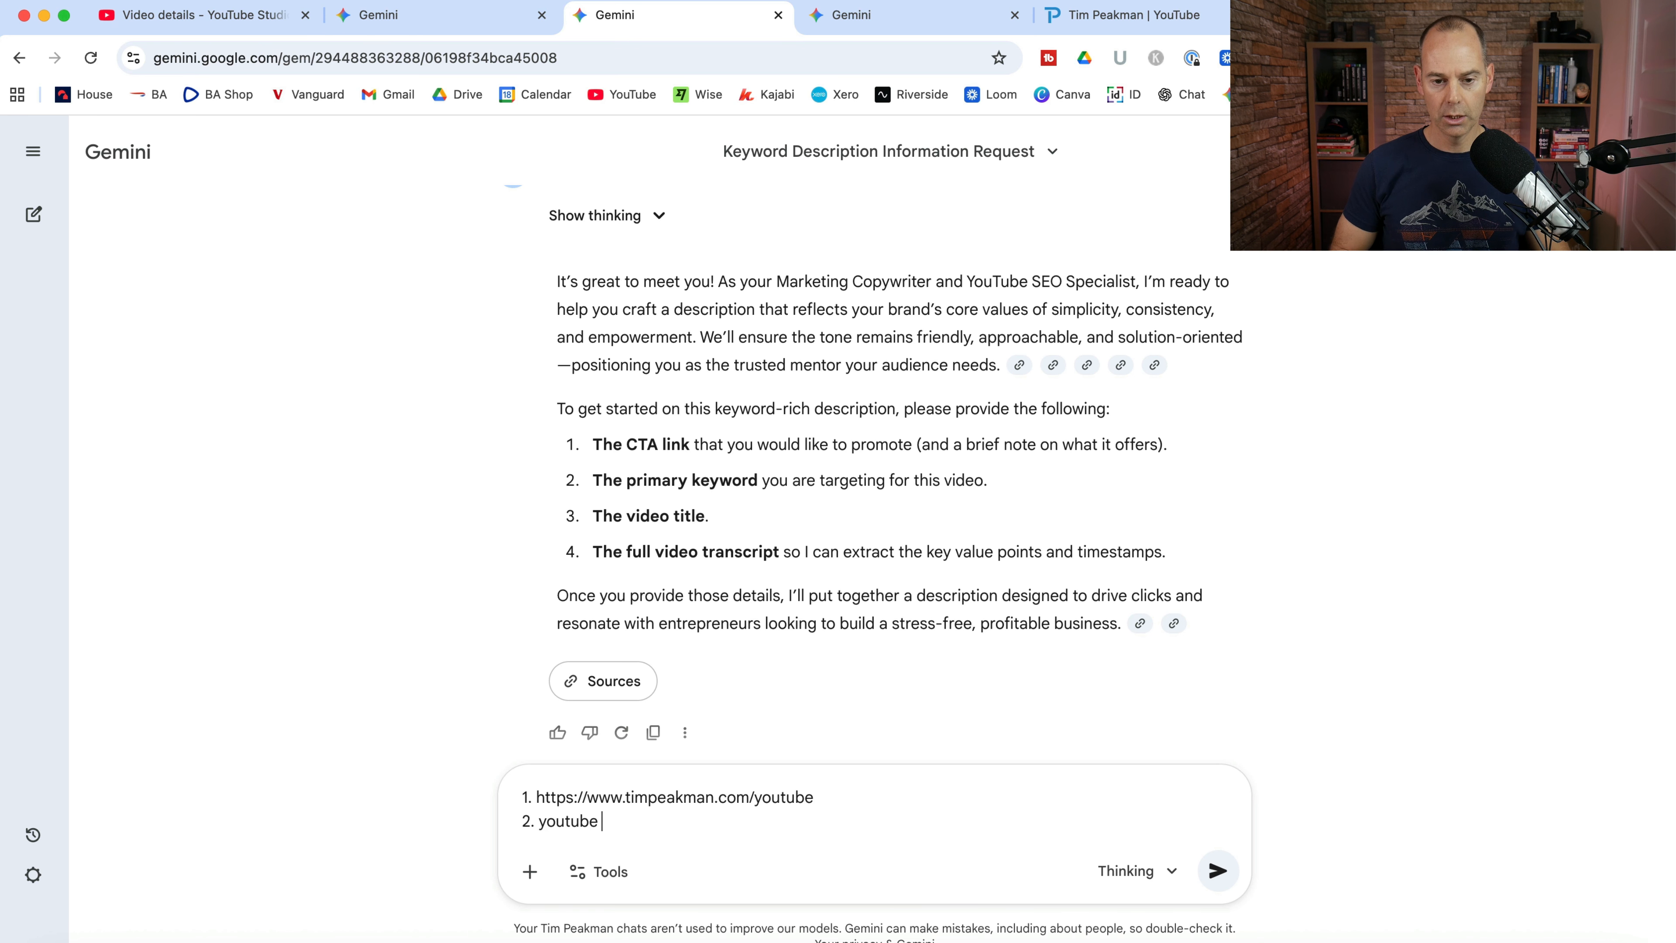
type("mistakes")
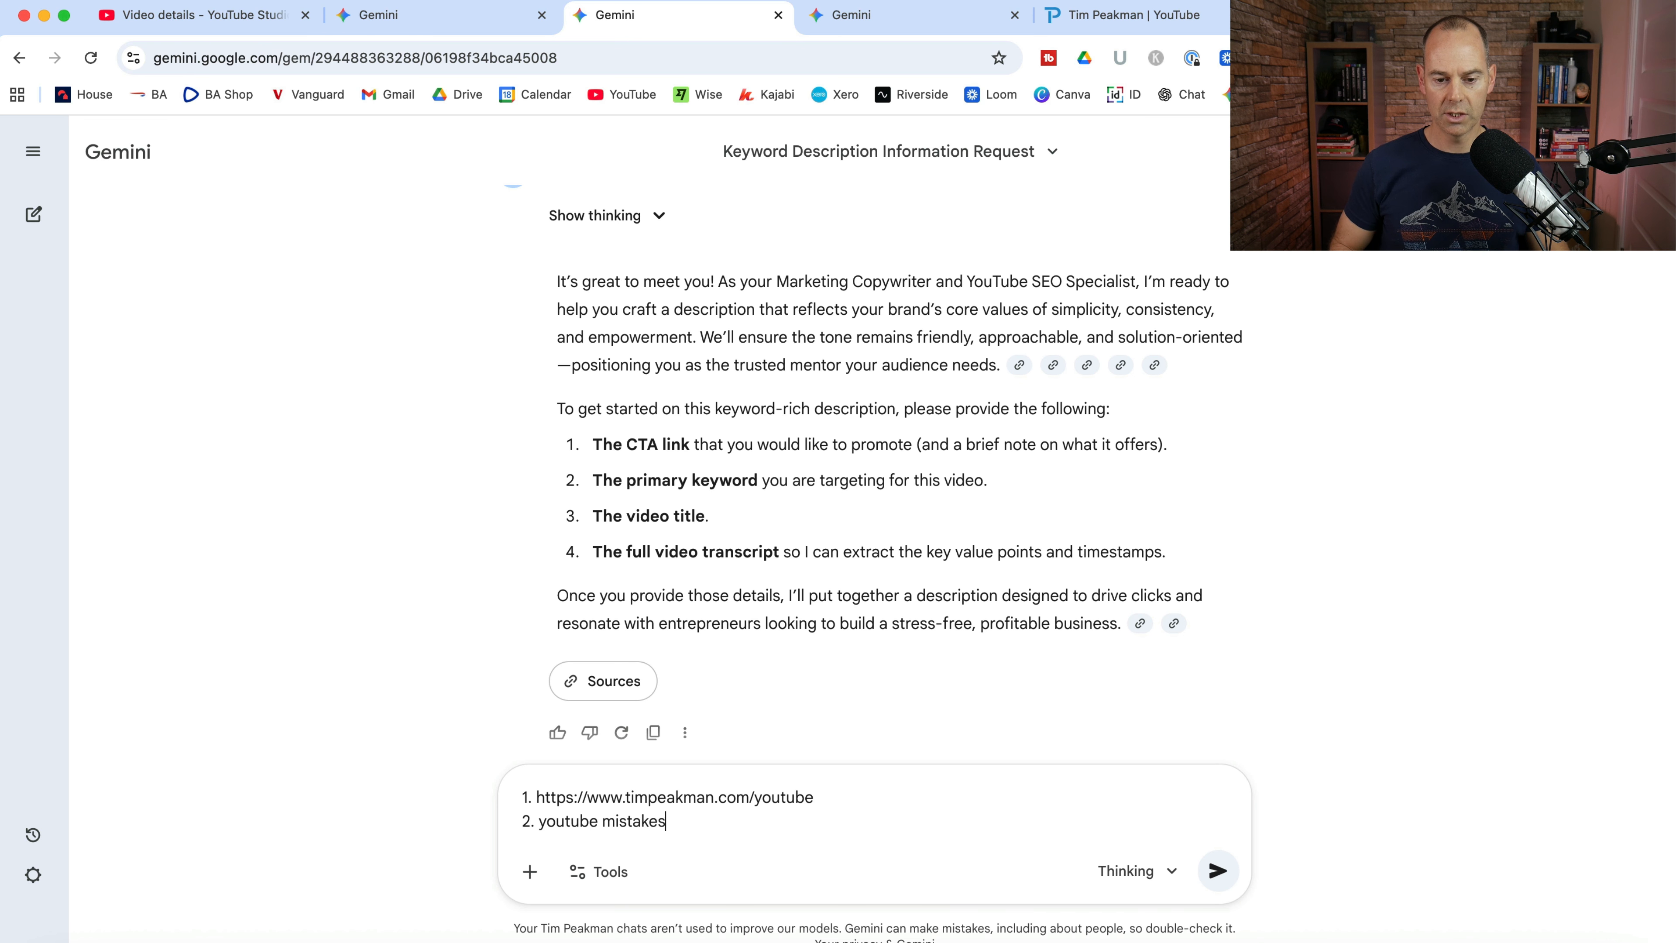
Copy the title "5 Biggest Mistakes New YouTubers Must Avoid in 2026" from the video details and add it to the Gemini prompt as item 3.
key("shift+Return")
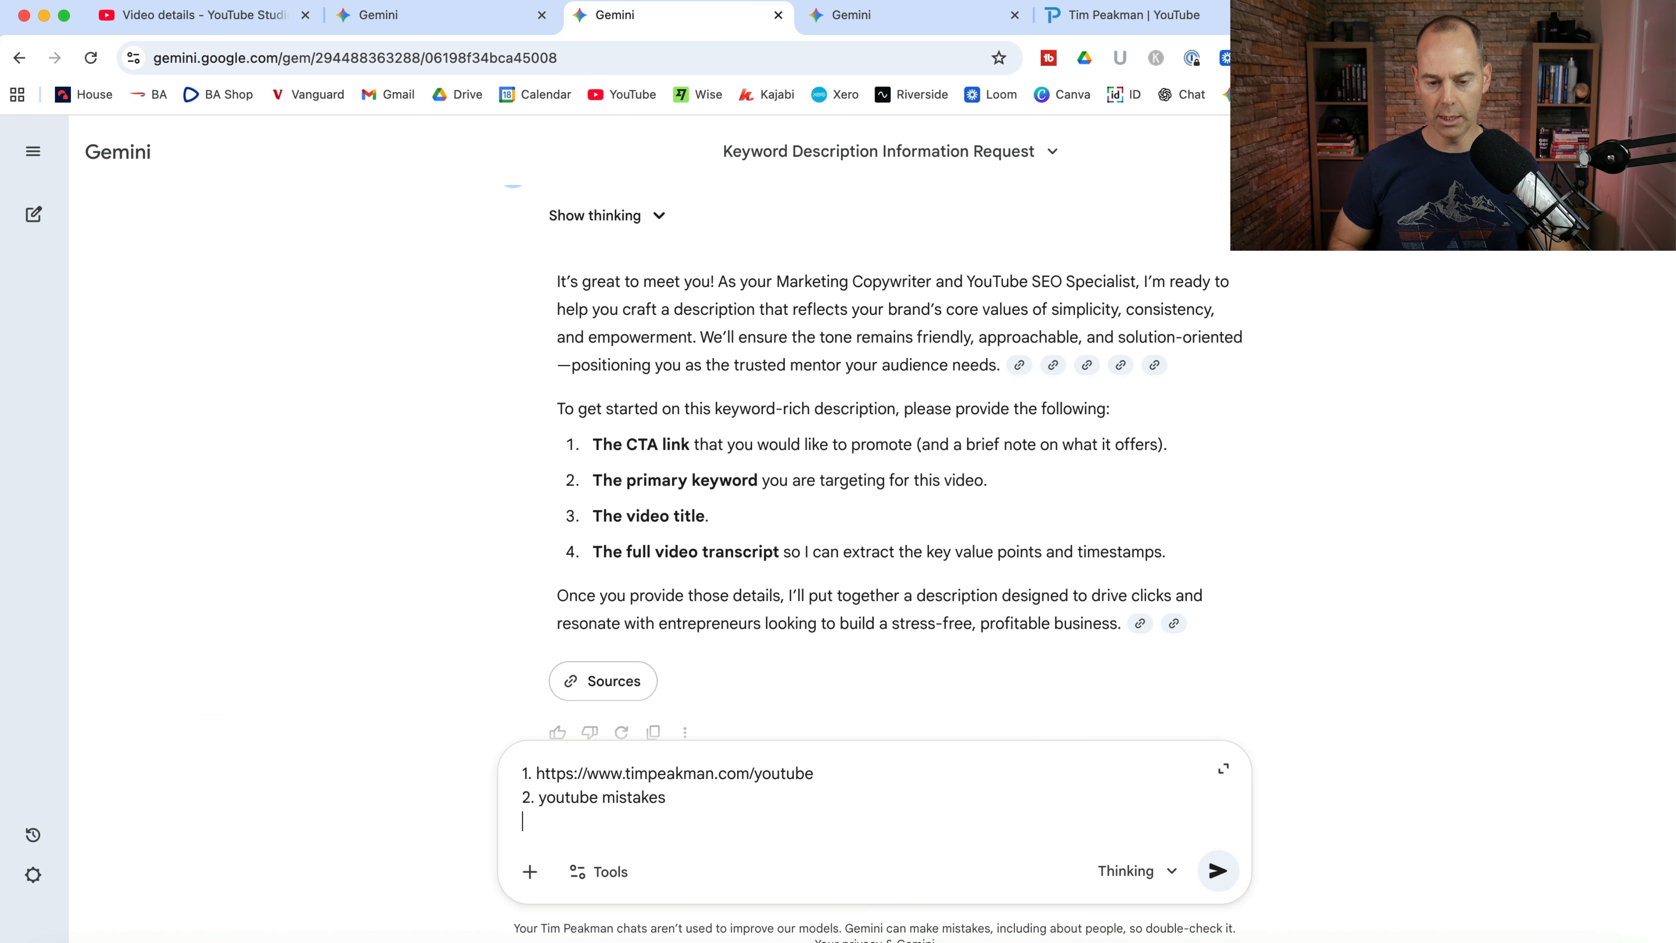
type("3.")
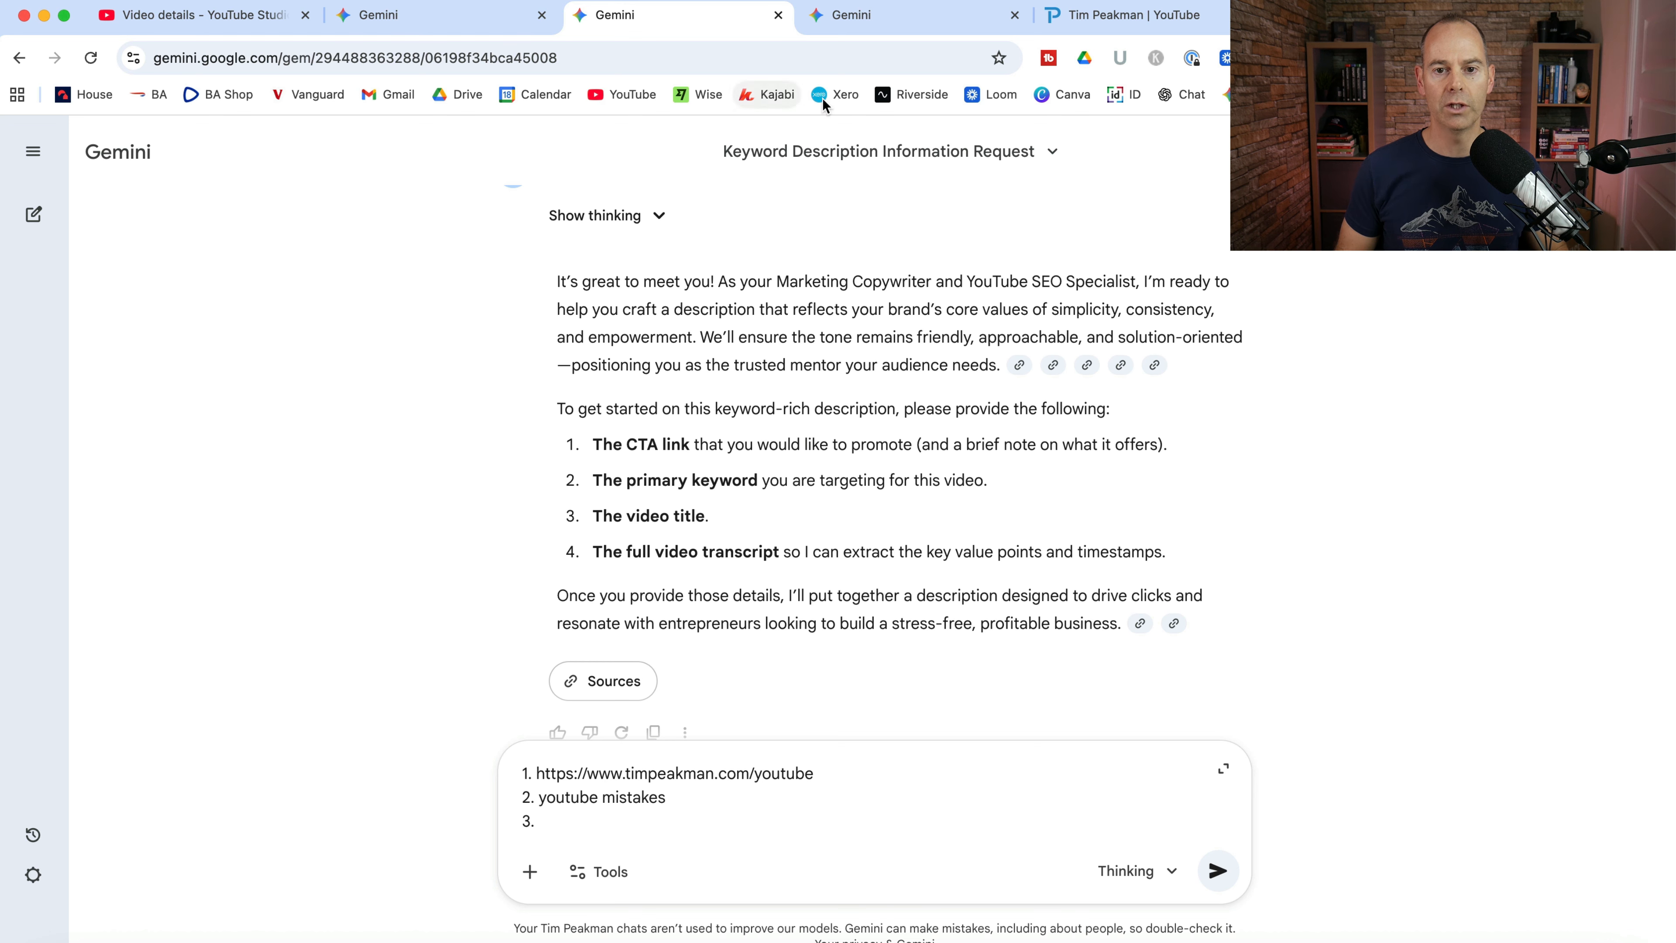
left_click(291, 32)
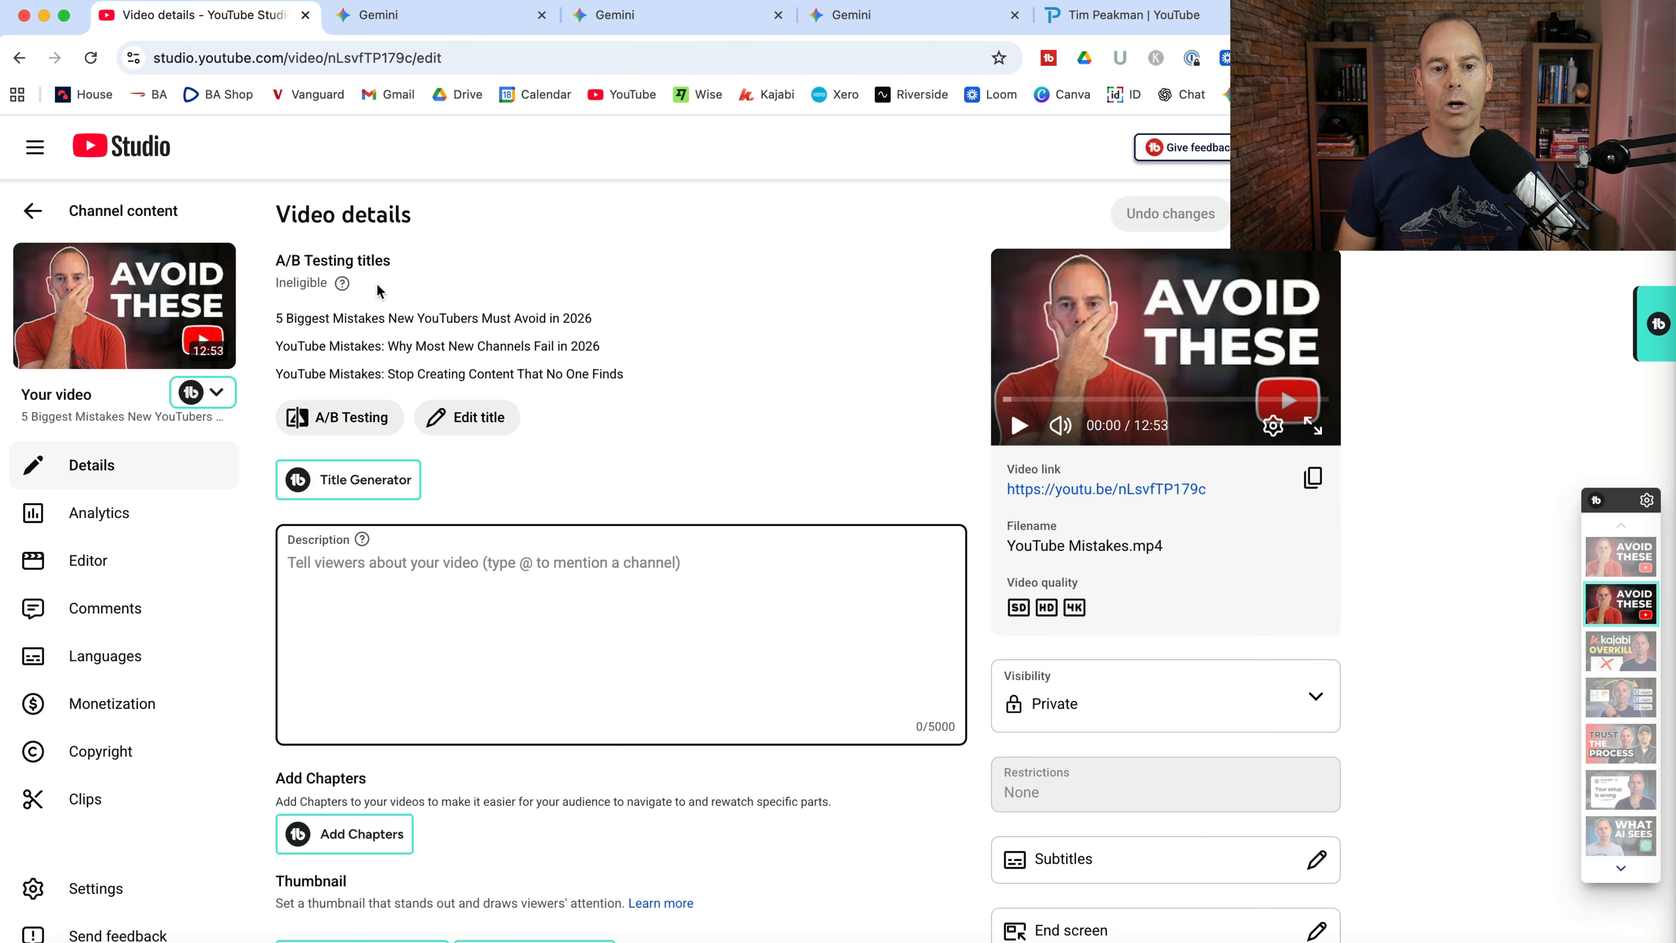
triple_click(647, 328)
key("super+c")
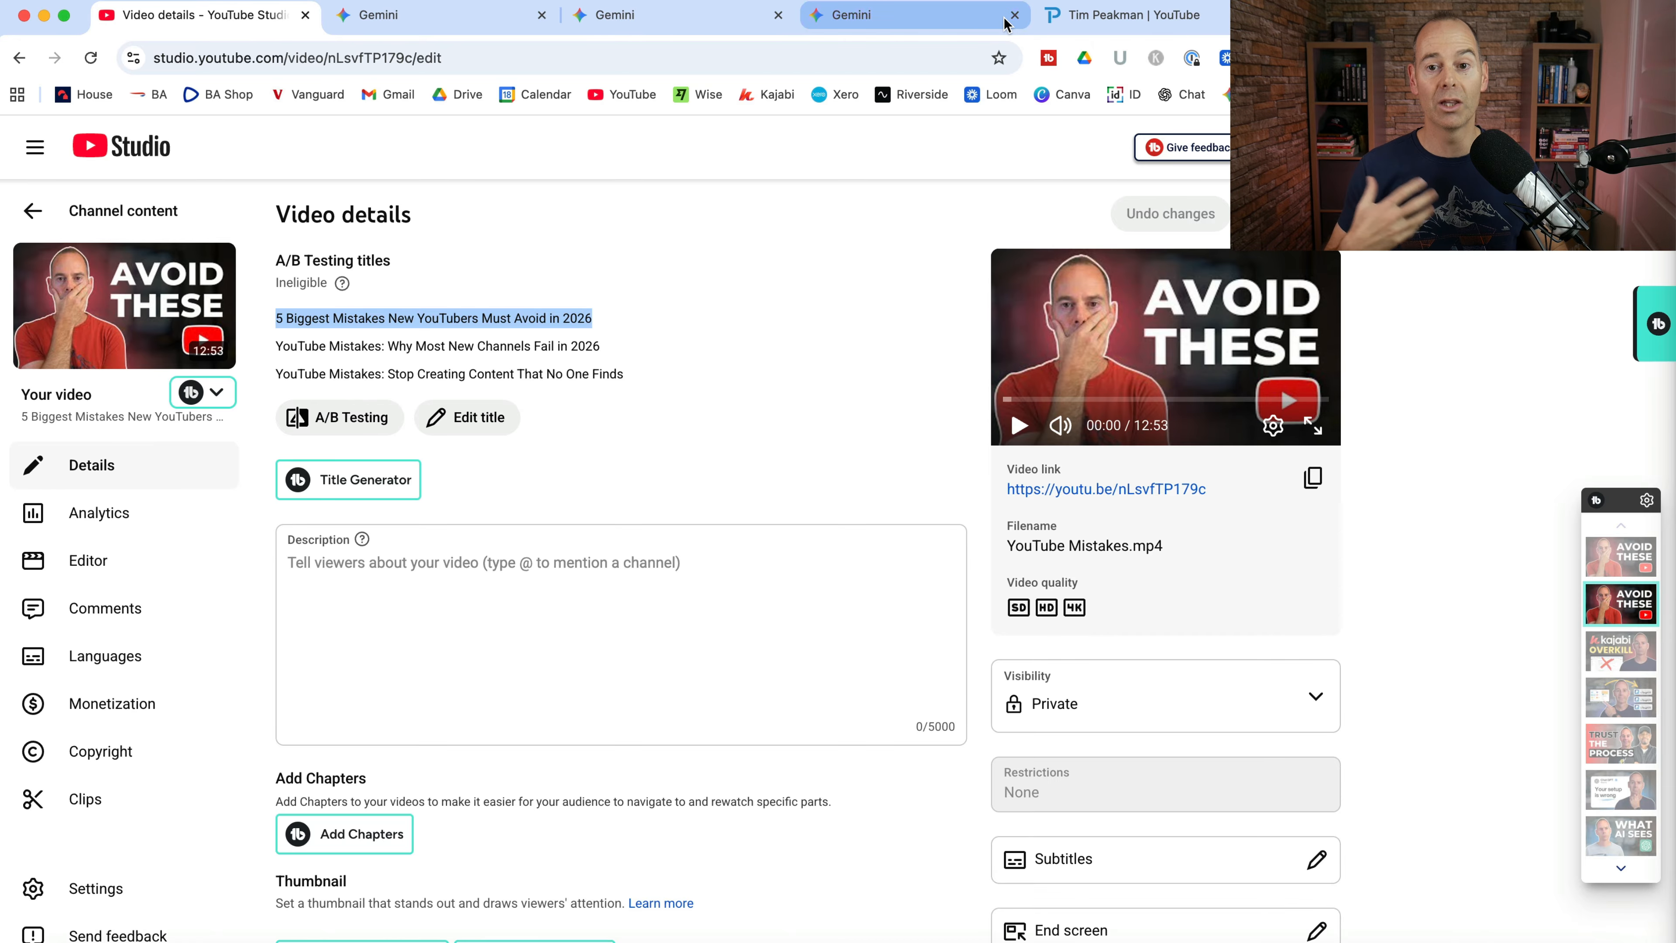
left_click(614, 14)
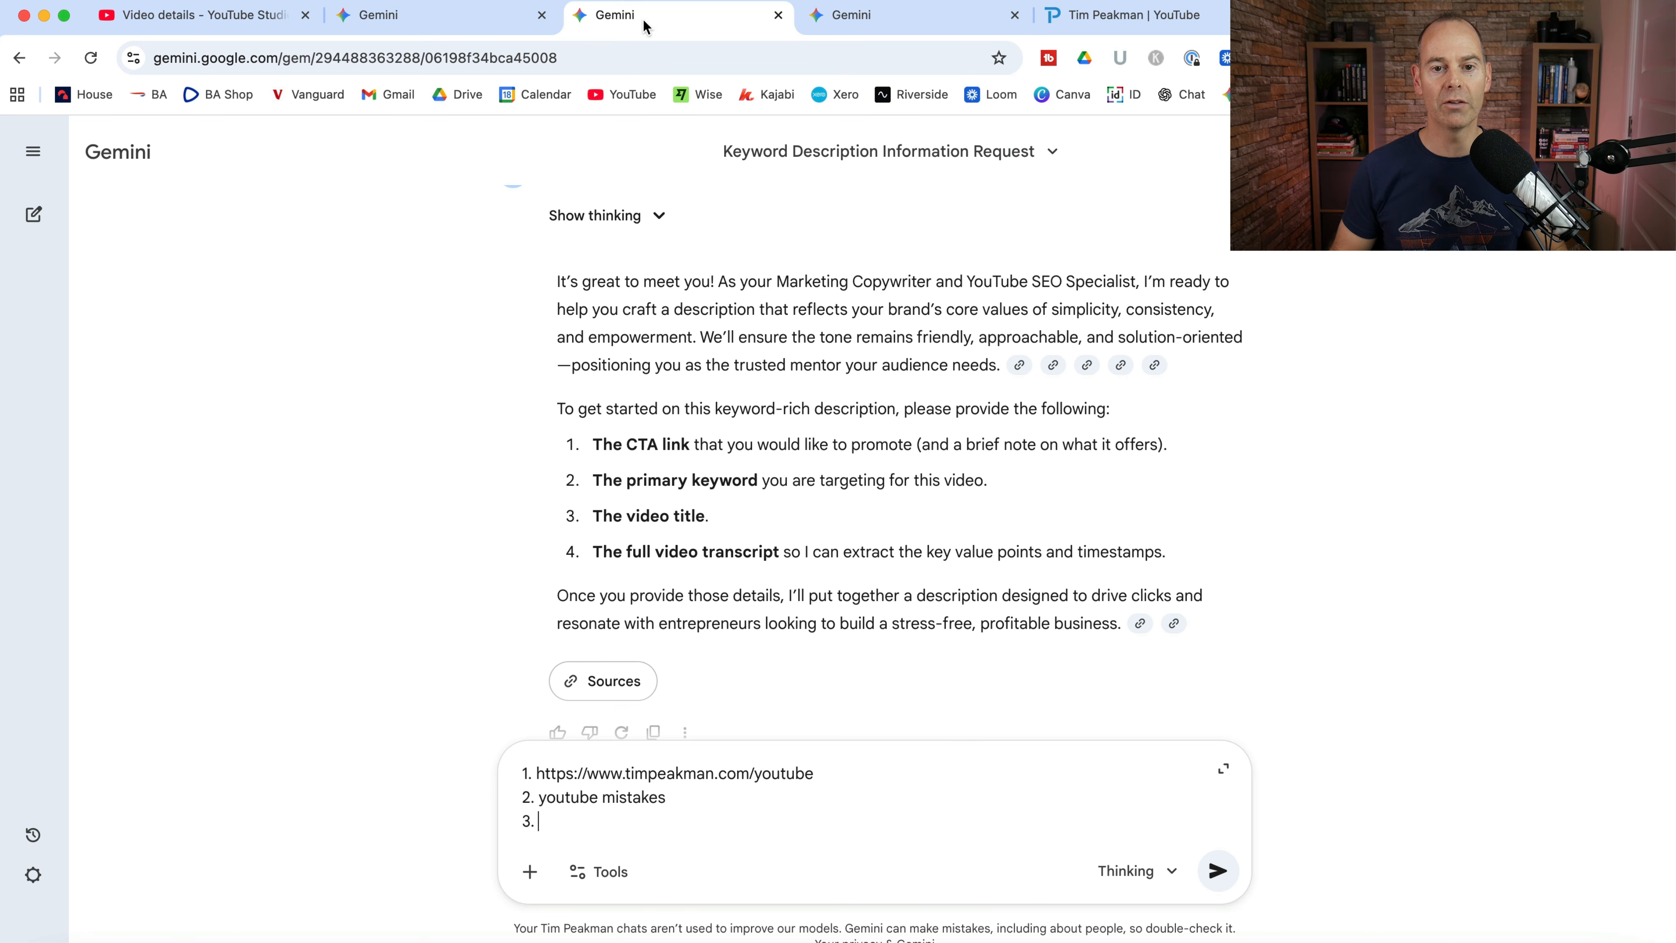
key("super+v")
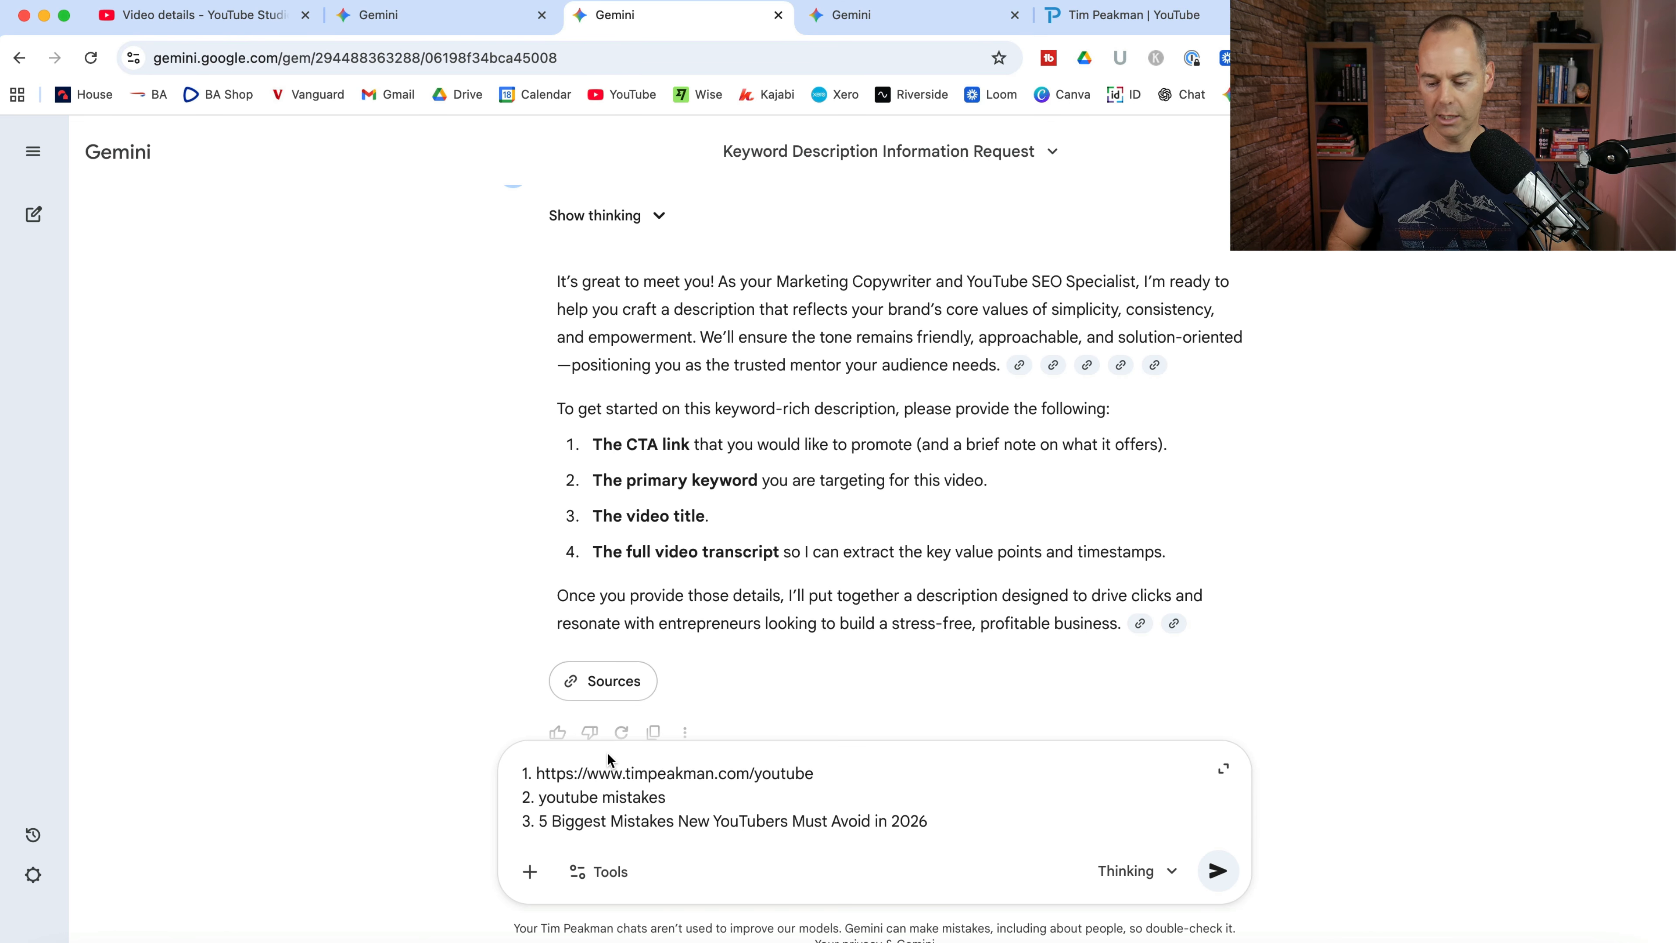
Add the full transcript from captions.sbv to the Gemini description prompt as item 4 and submit the prompt.
key("shift+Return")
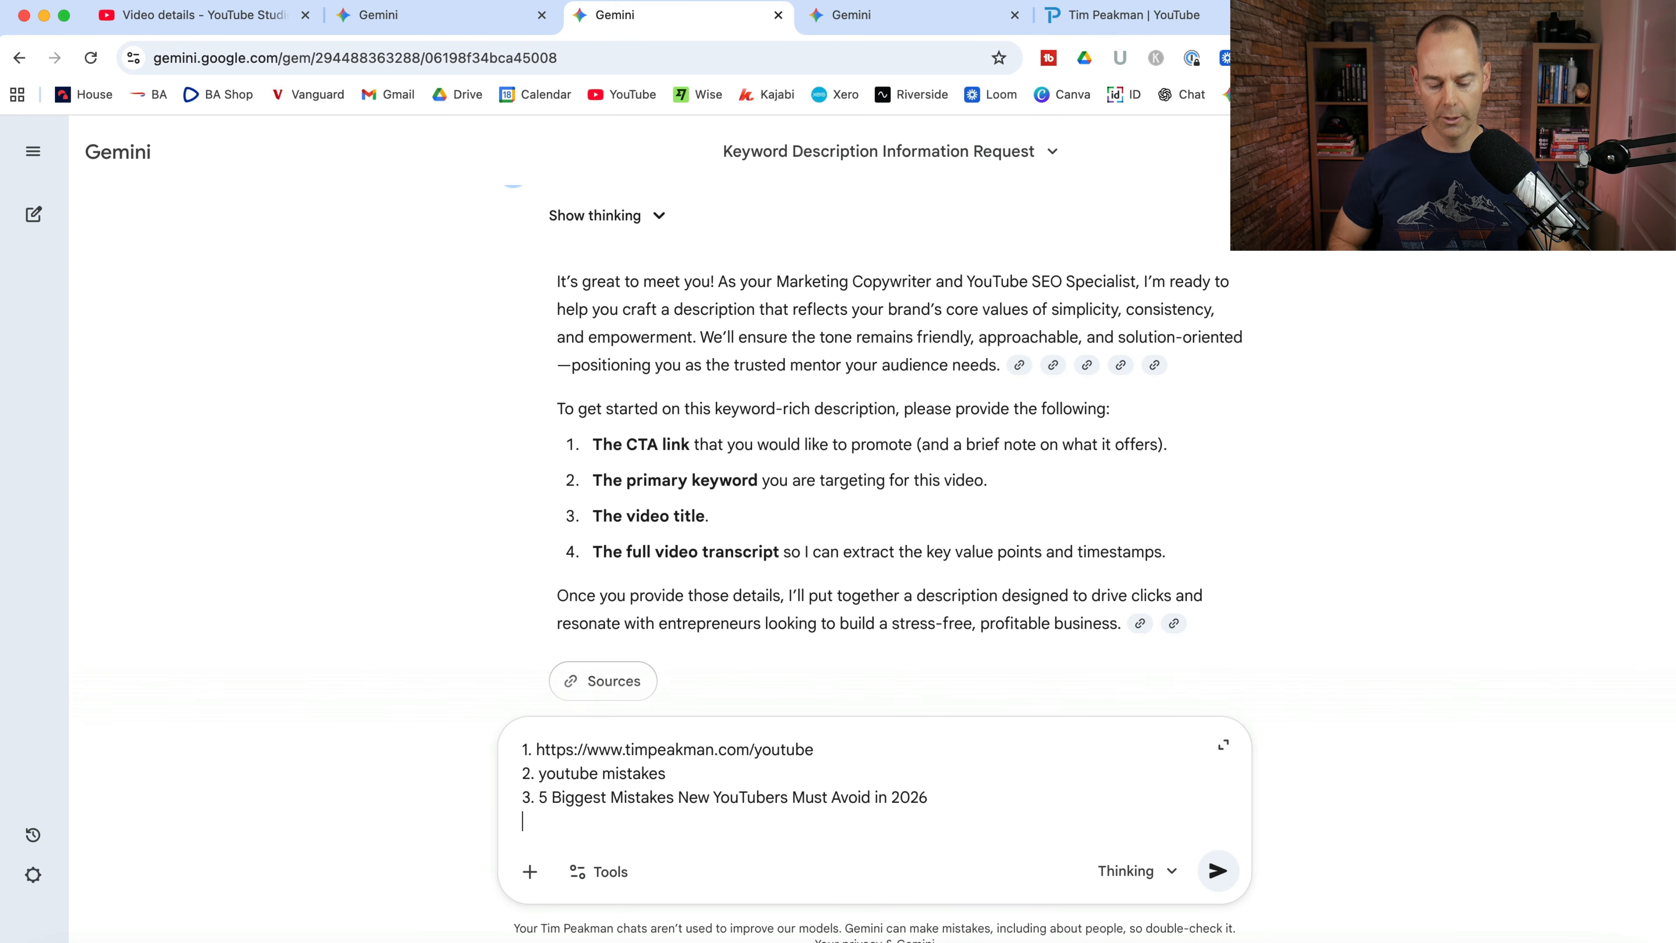
type("4.")
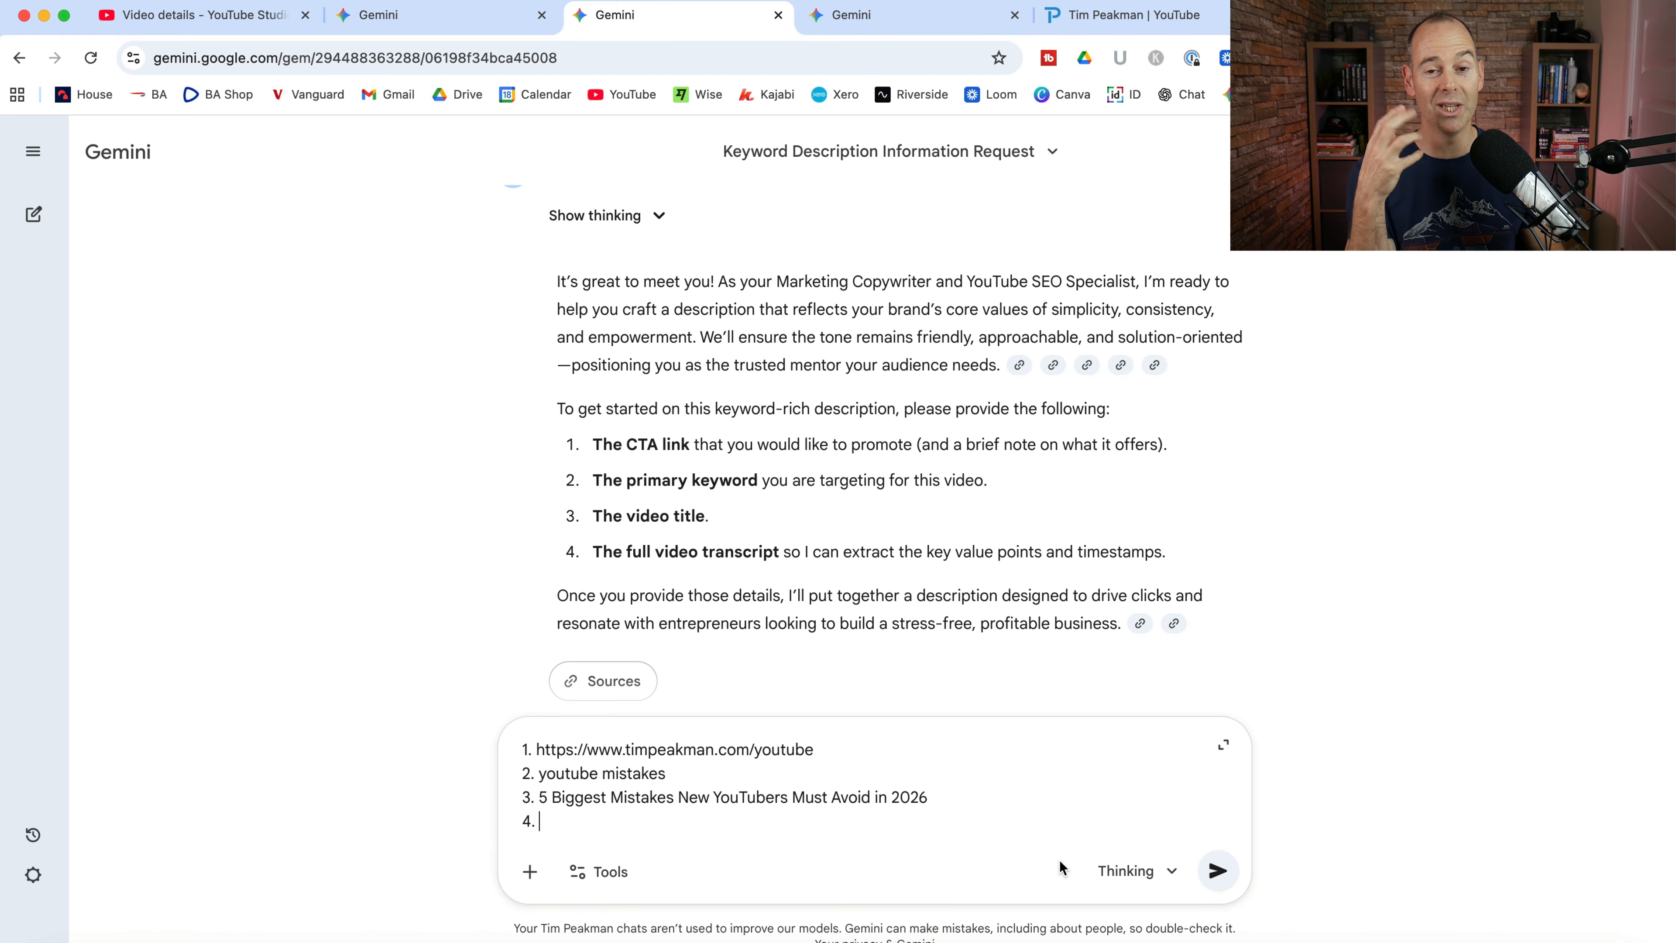
left_click(1476, 942)
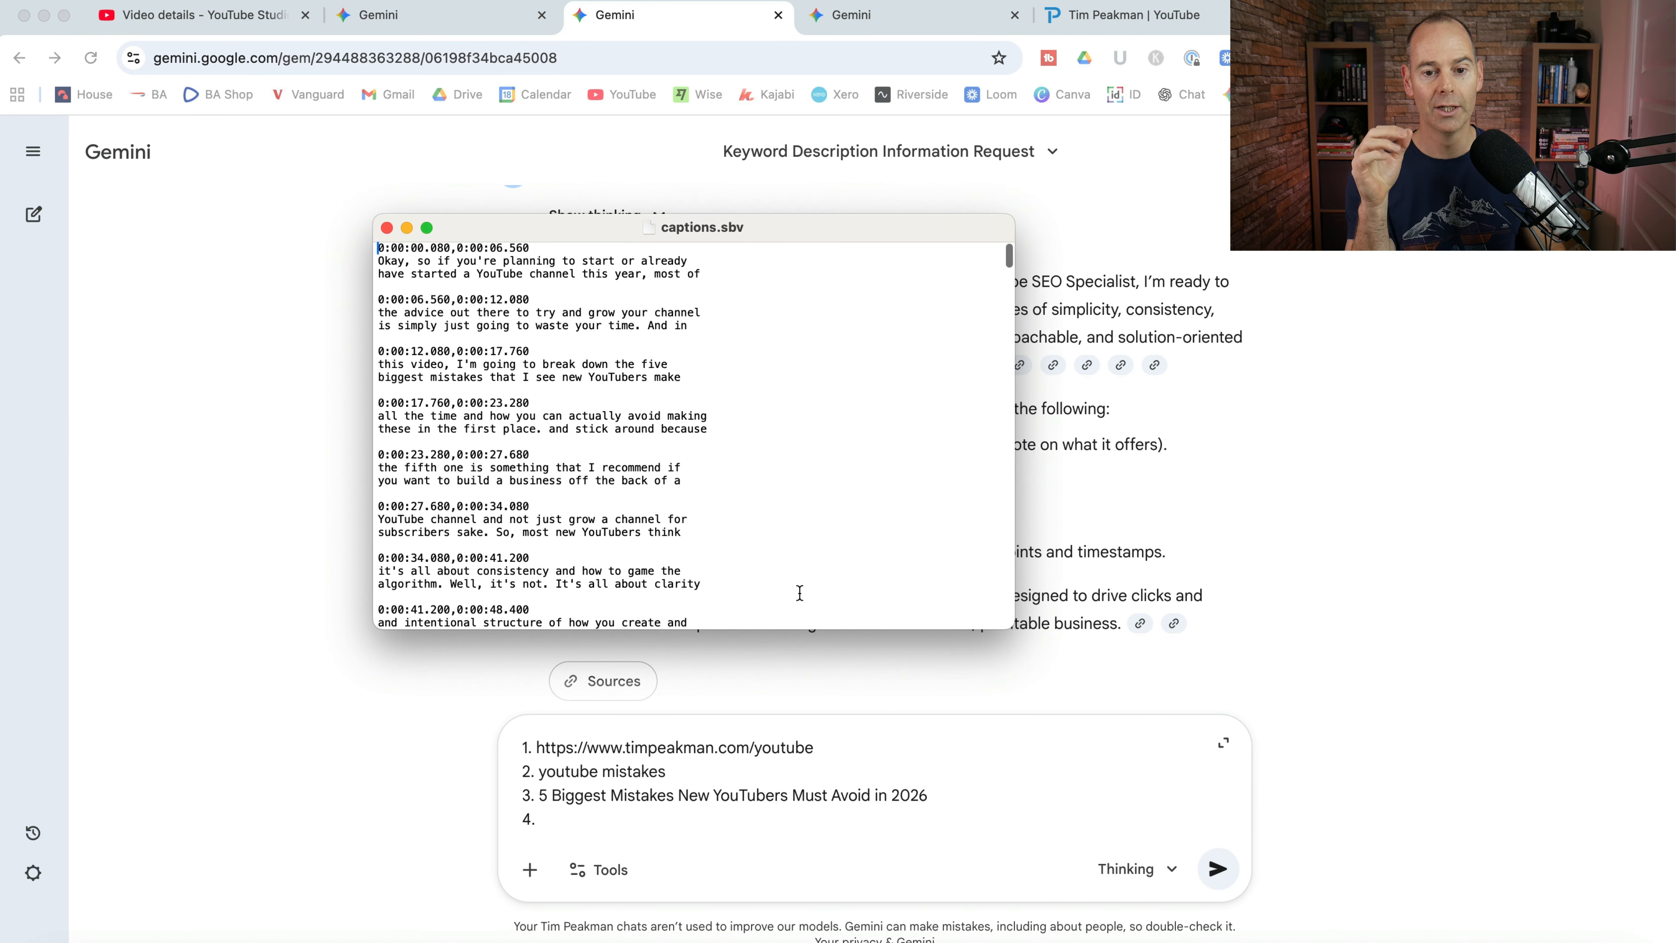
left_click(751, 468)
key("super+a")
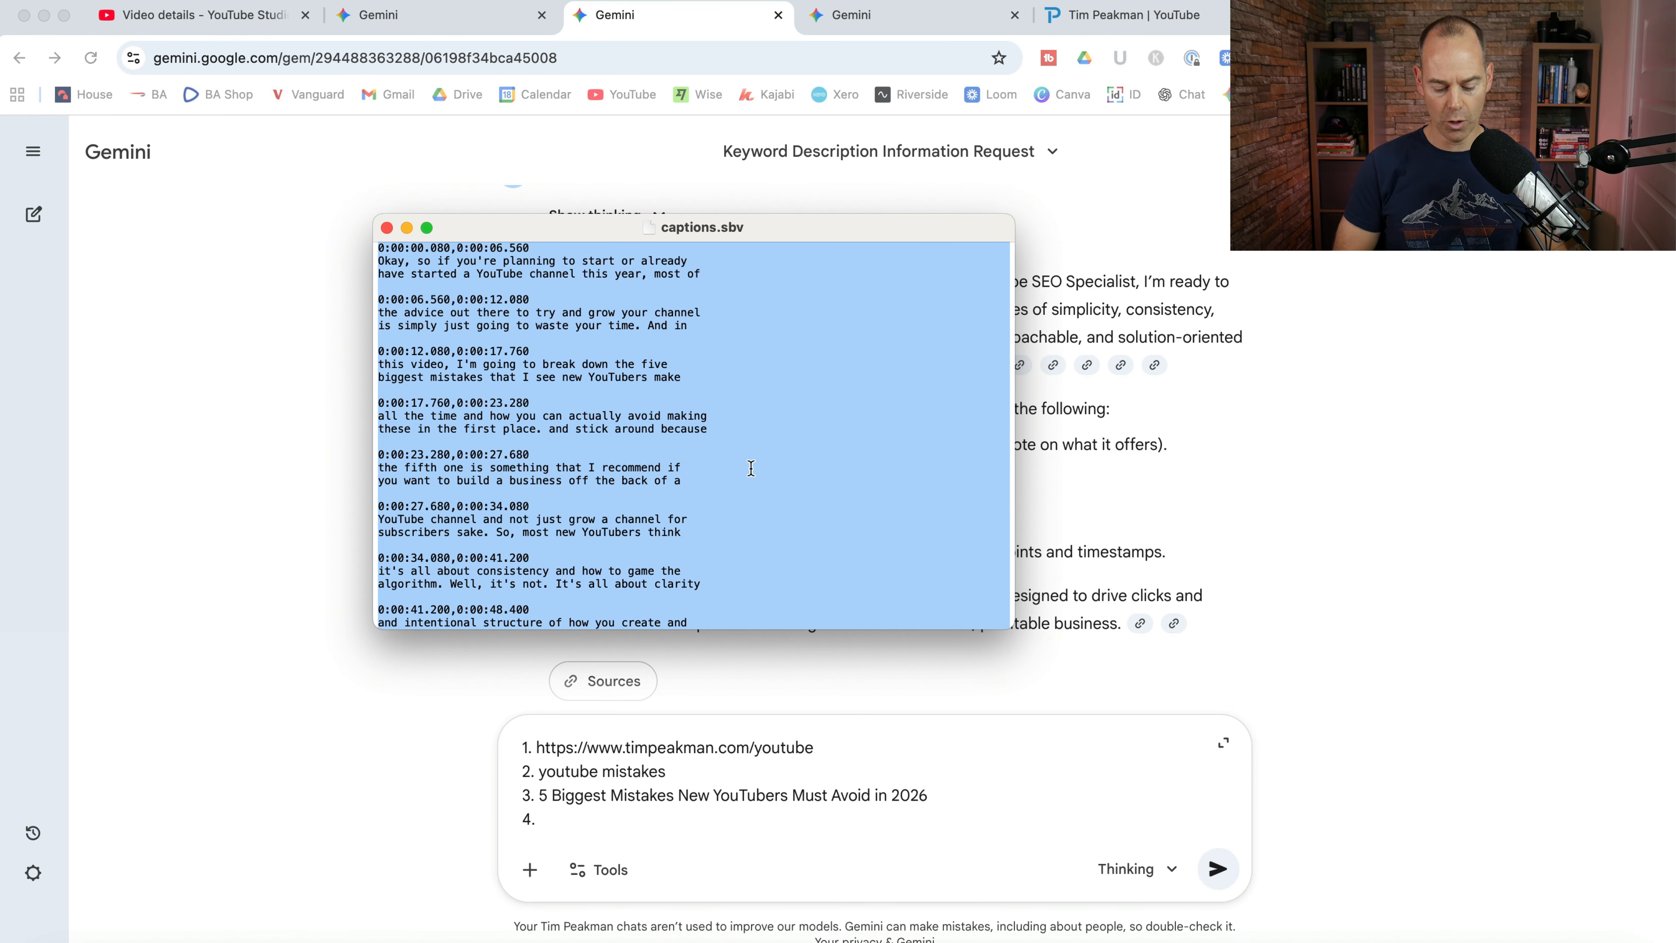
left_click(567, 815)
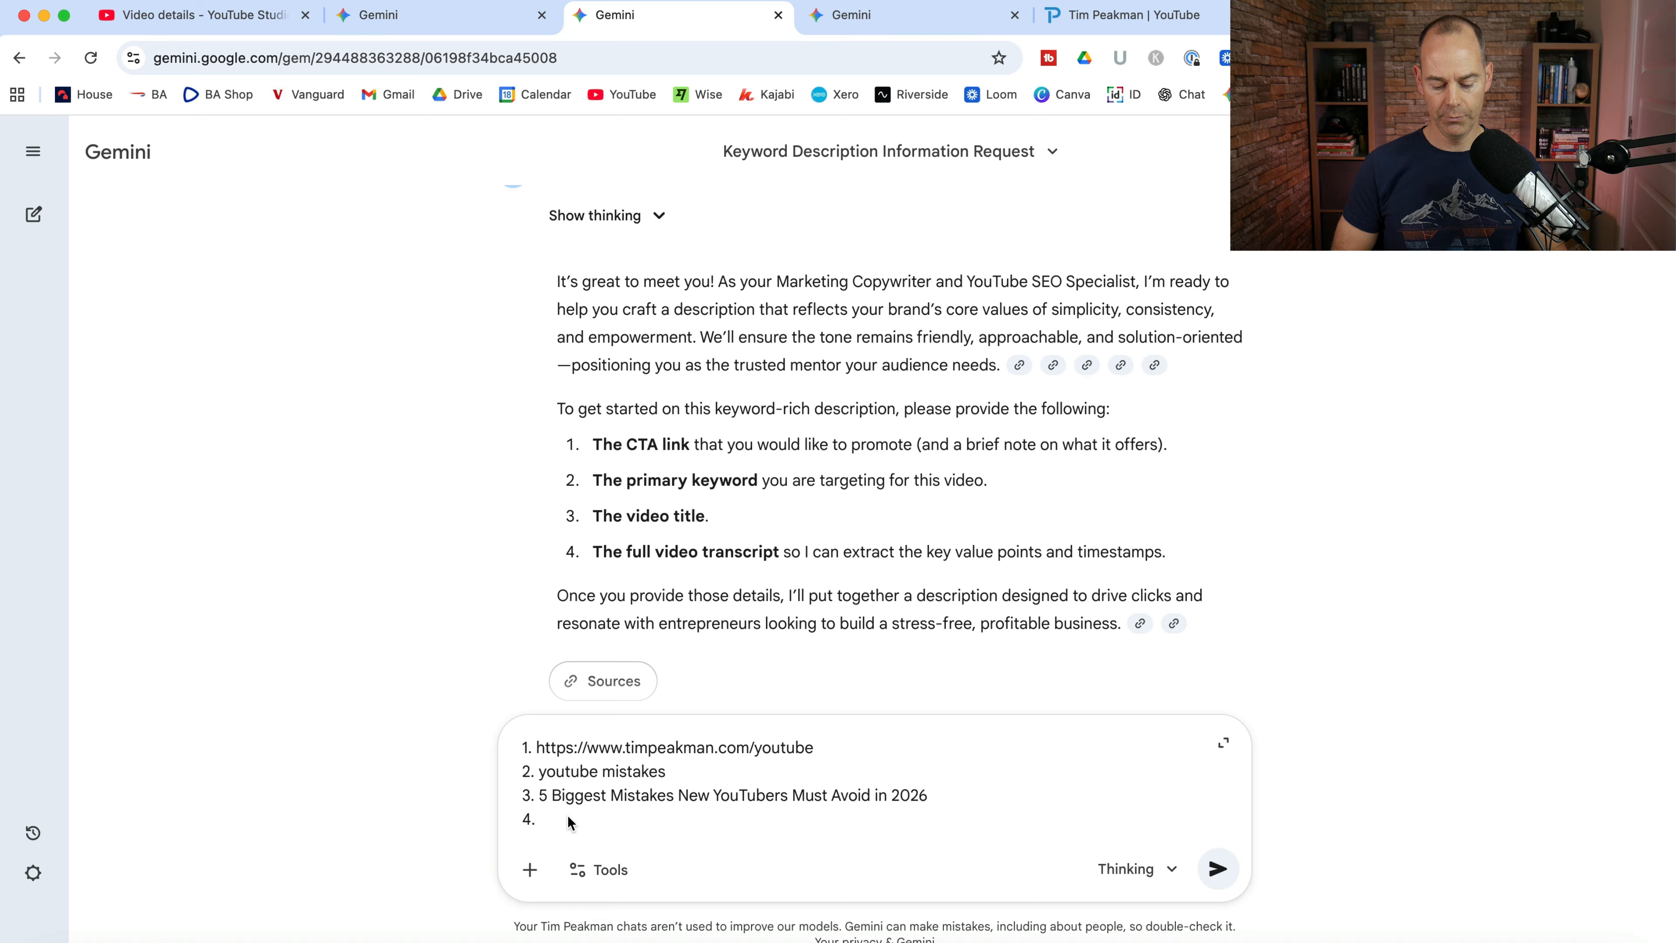
key("super+v")
left_click(1217, 869)
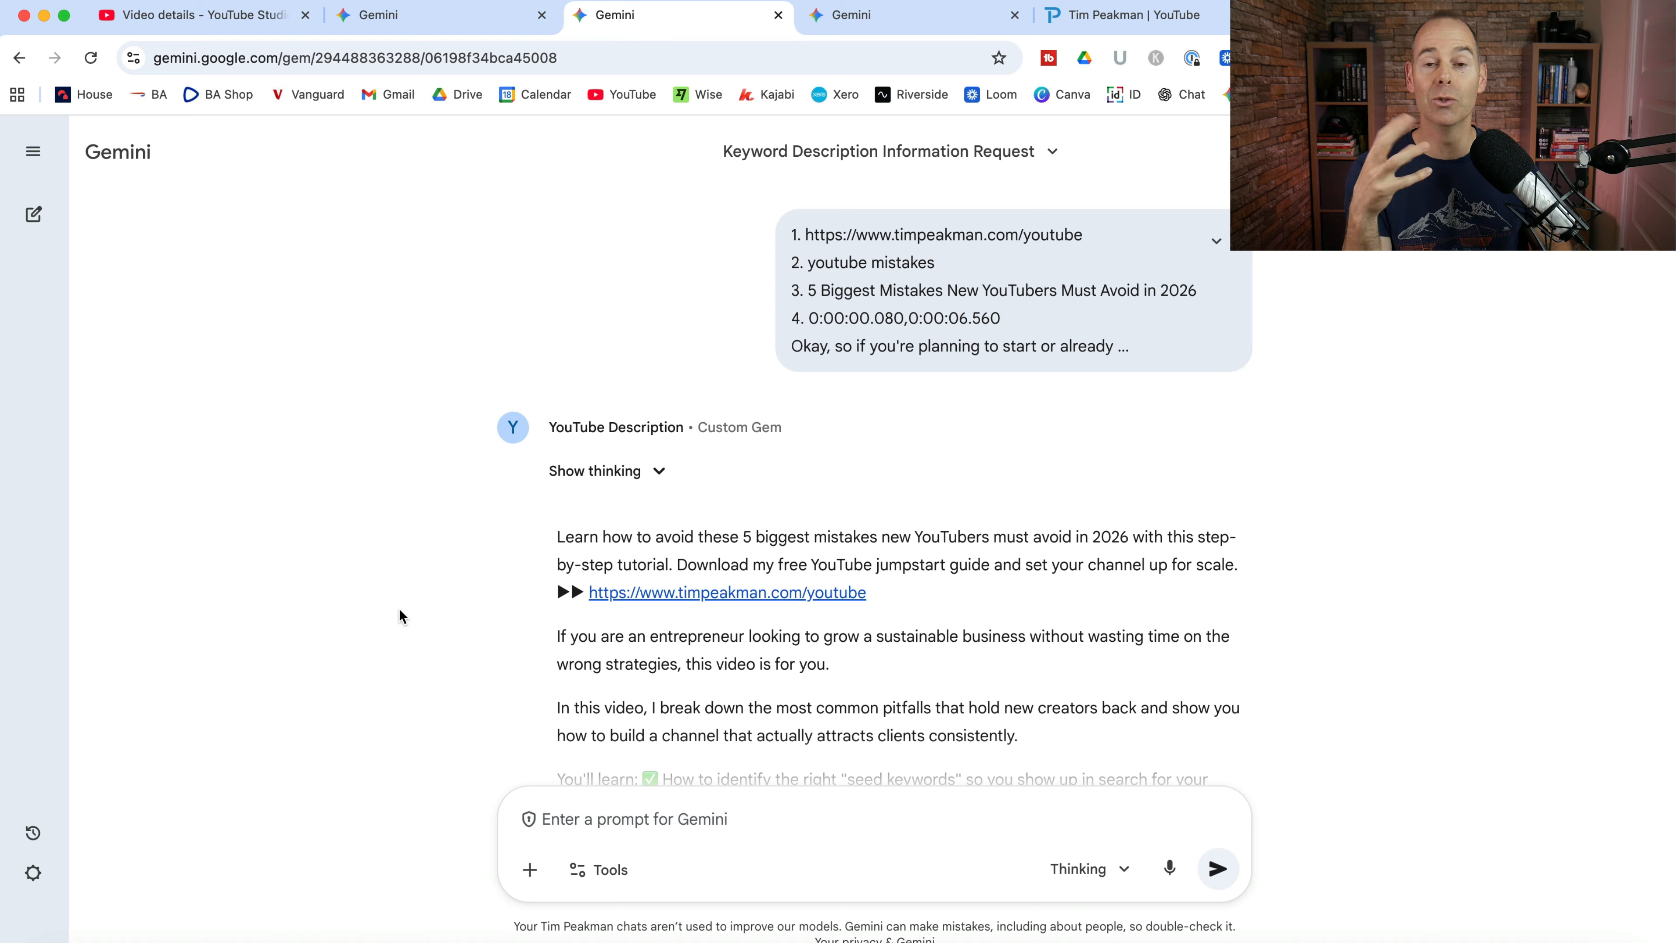
Review the generated description in Gemini and copy all of it, including hashtags and timestamps, into the video's Description in YouTube Studio.
scroll(427, 635, "down", 2)
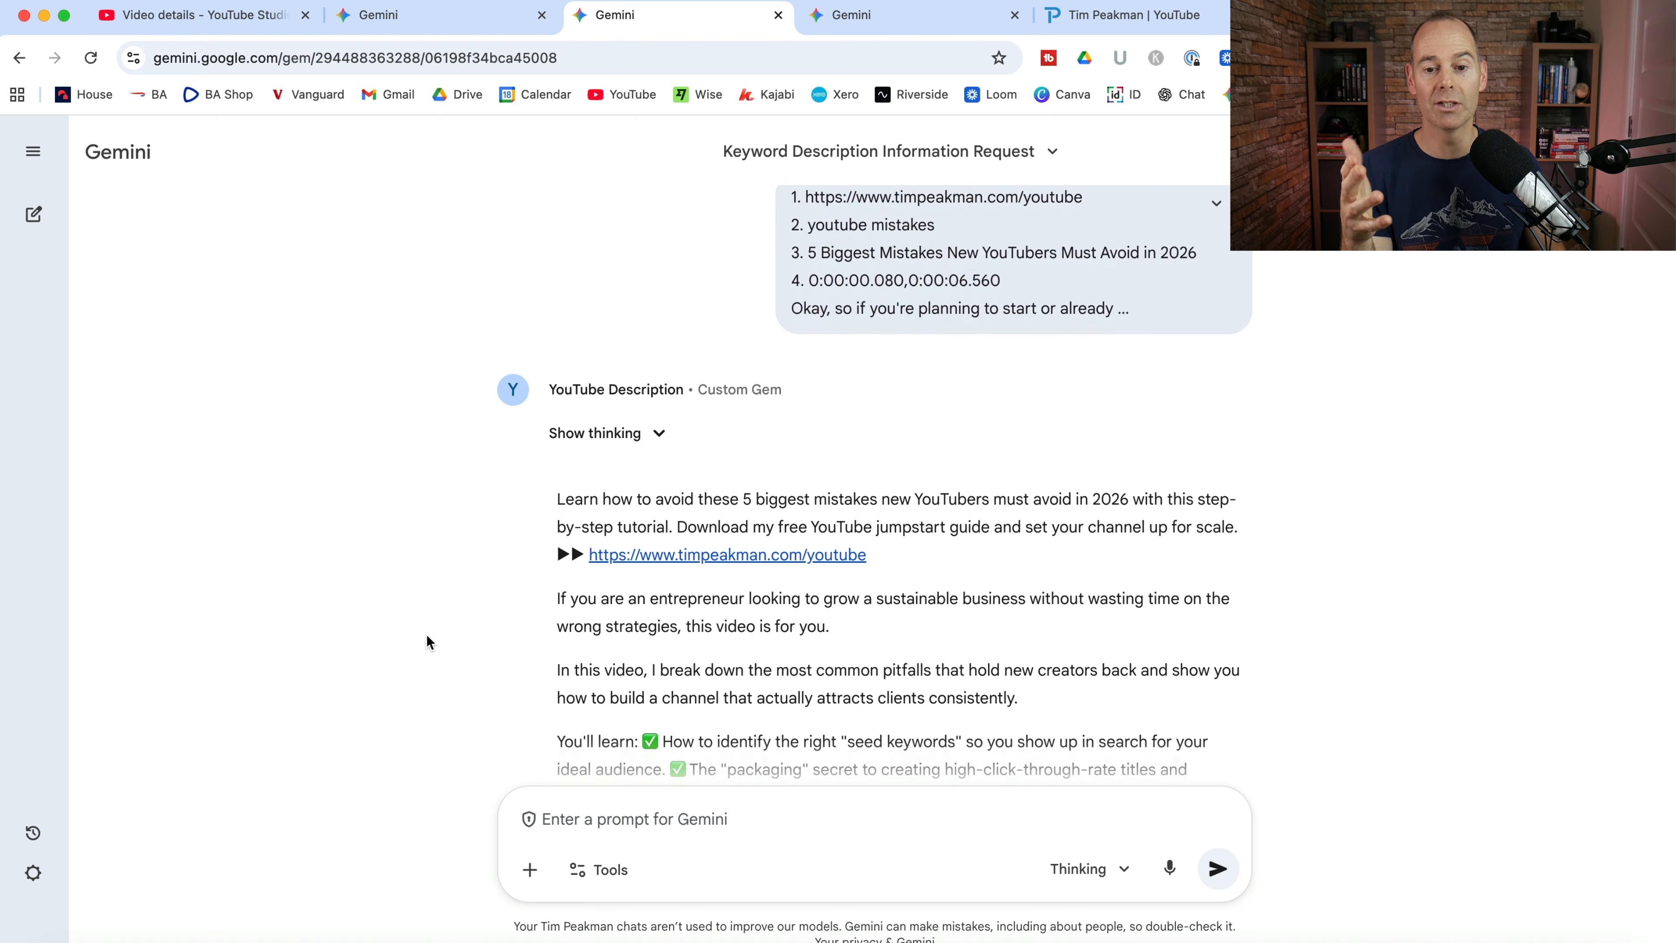
scroll(427, 633, "down", 15)
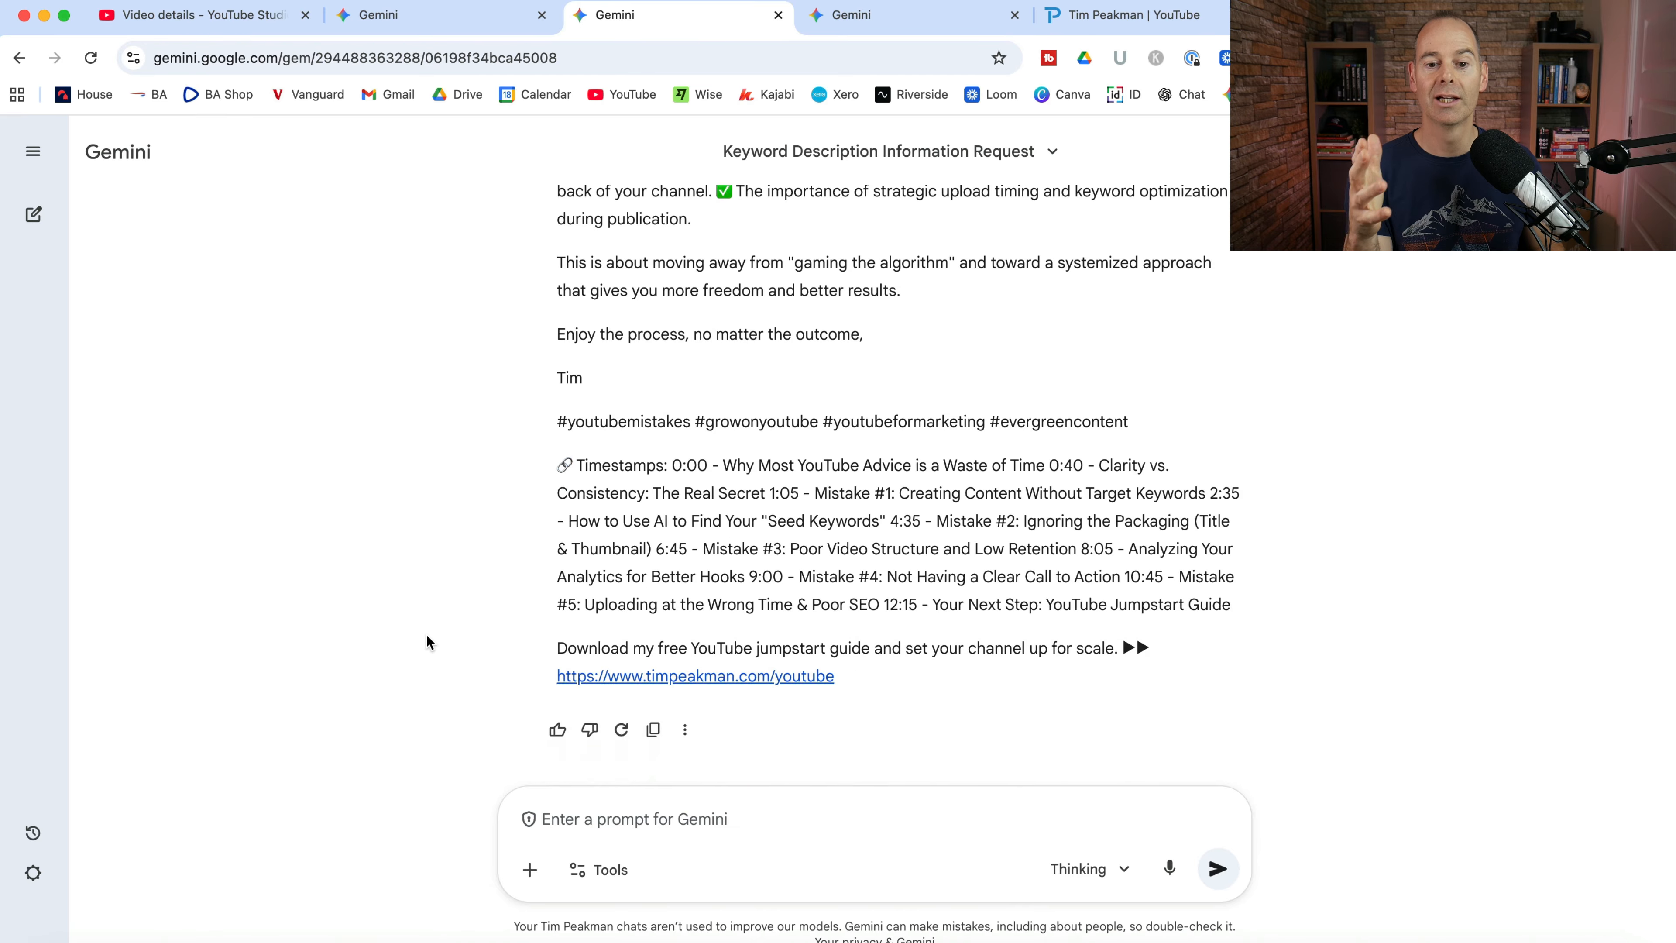
scroll(427, 634, "up", 20)
scroll(427, 633, "down", 7)
scroll(427, 636, "down", 6)
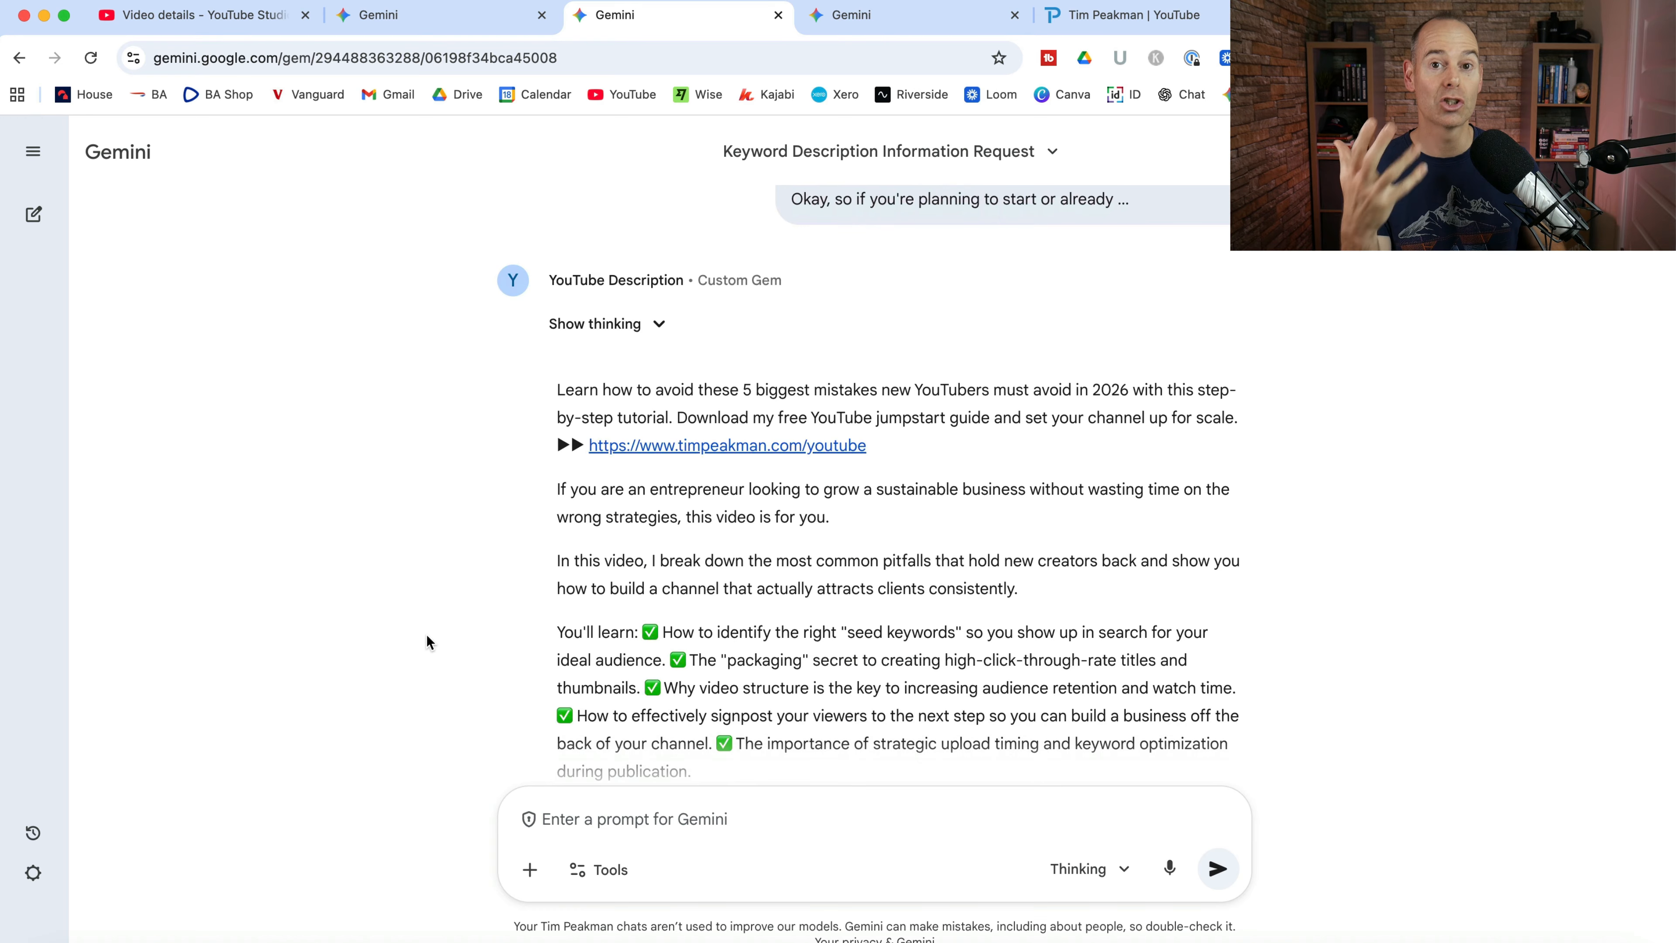
scroll(427, 635, "down", 1)
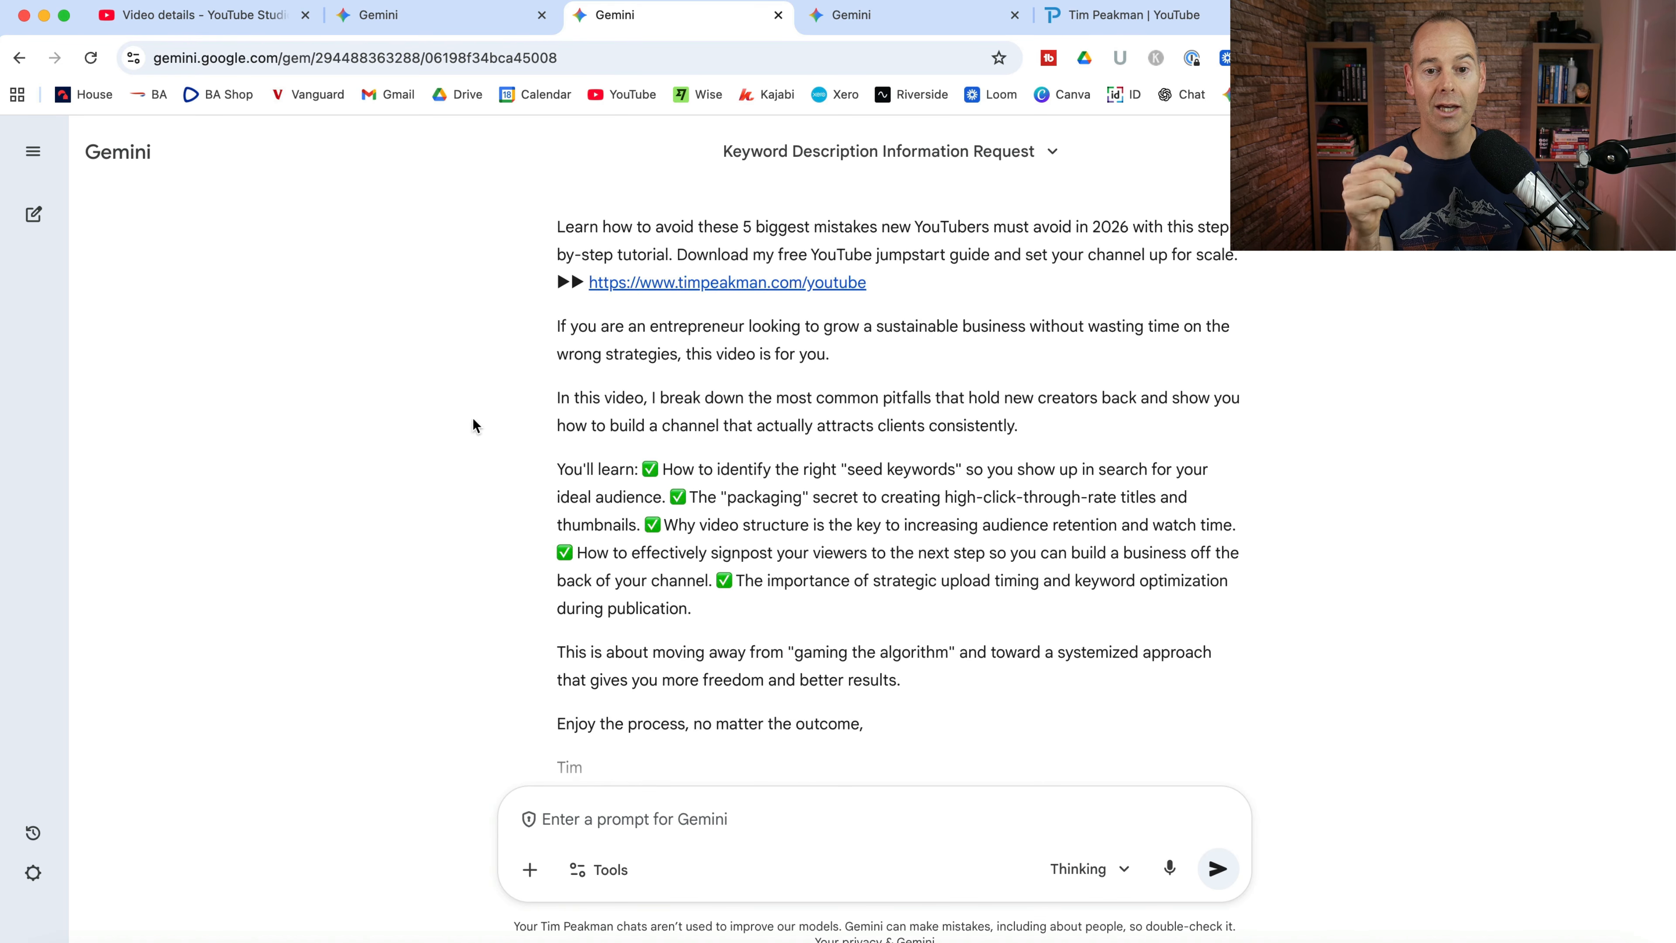
left_click_drag(558, 225, 923, 814)
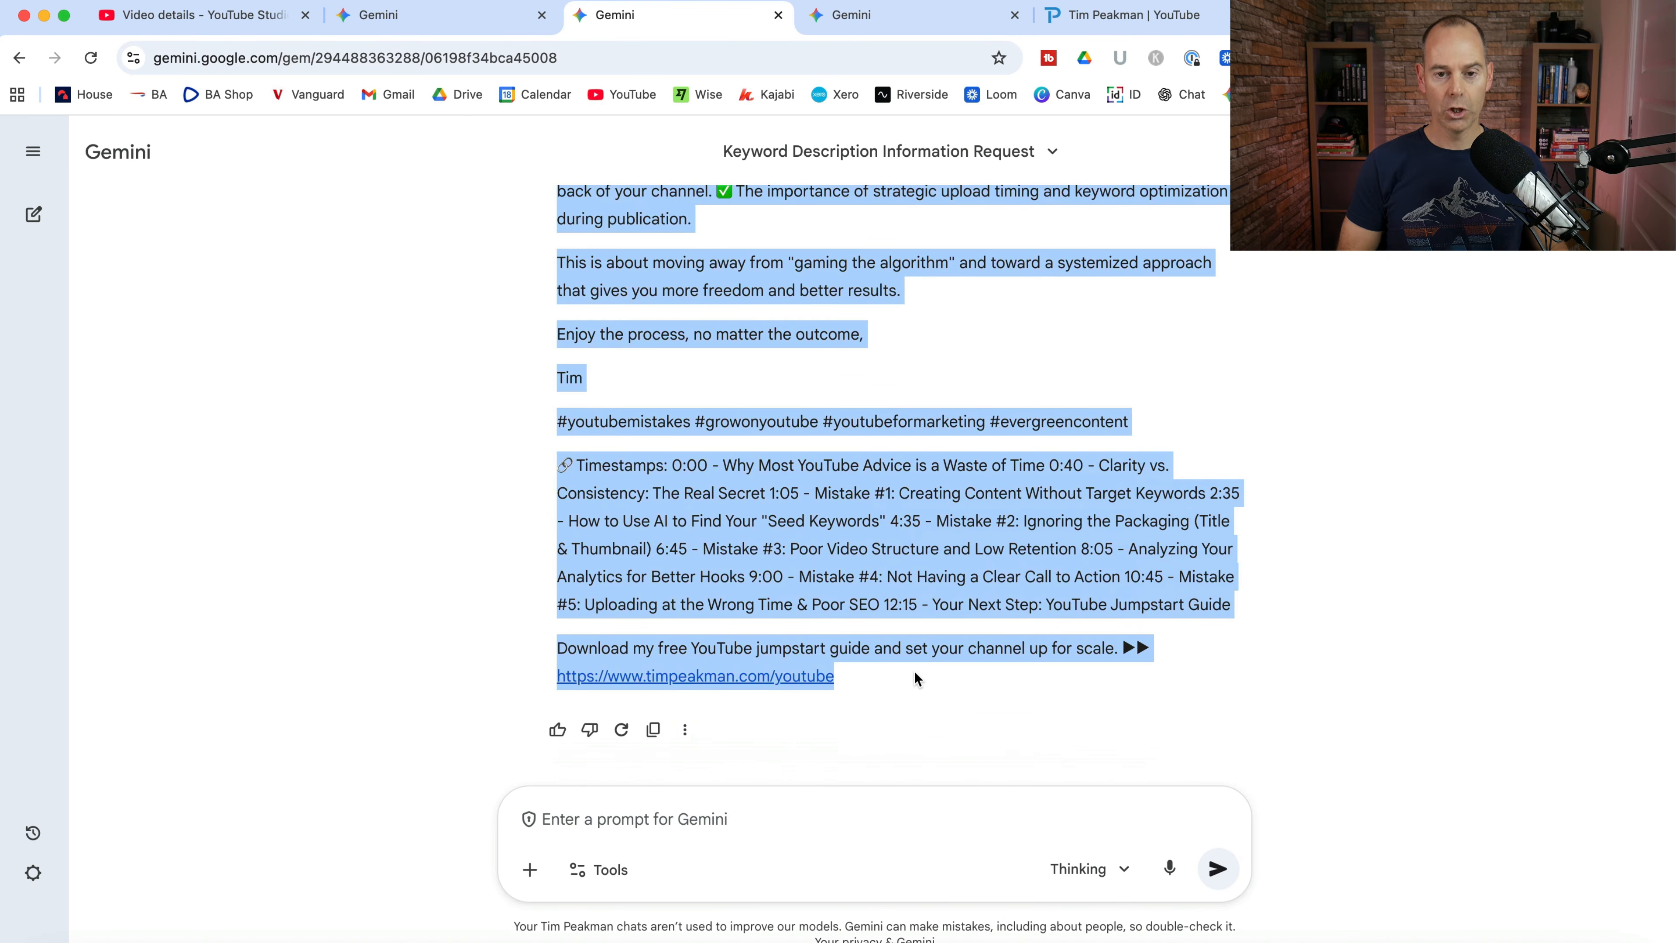
left_click(215, 19)
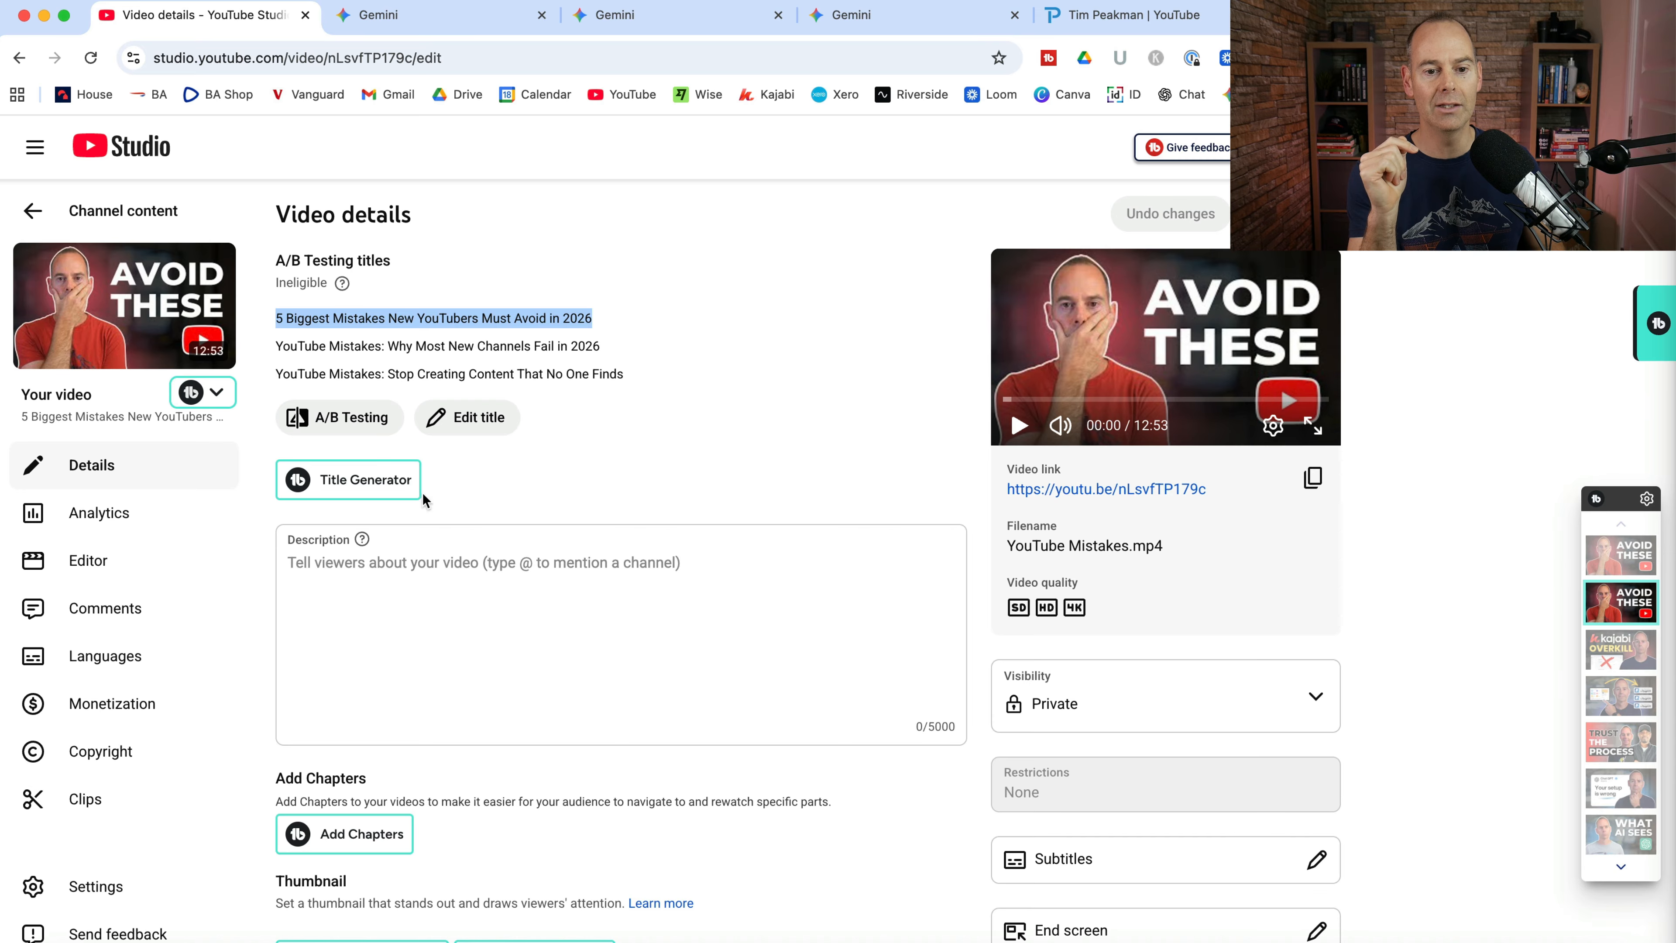
left_click(413, 579)
key("super+v")
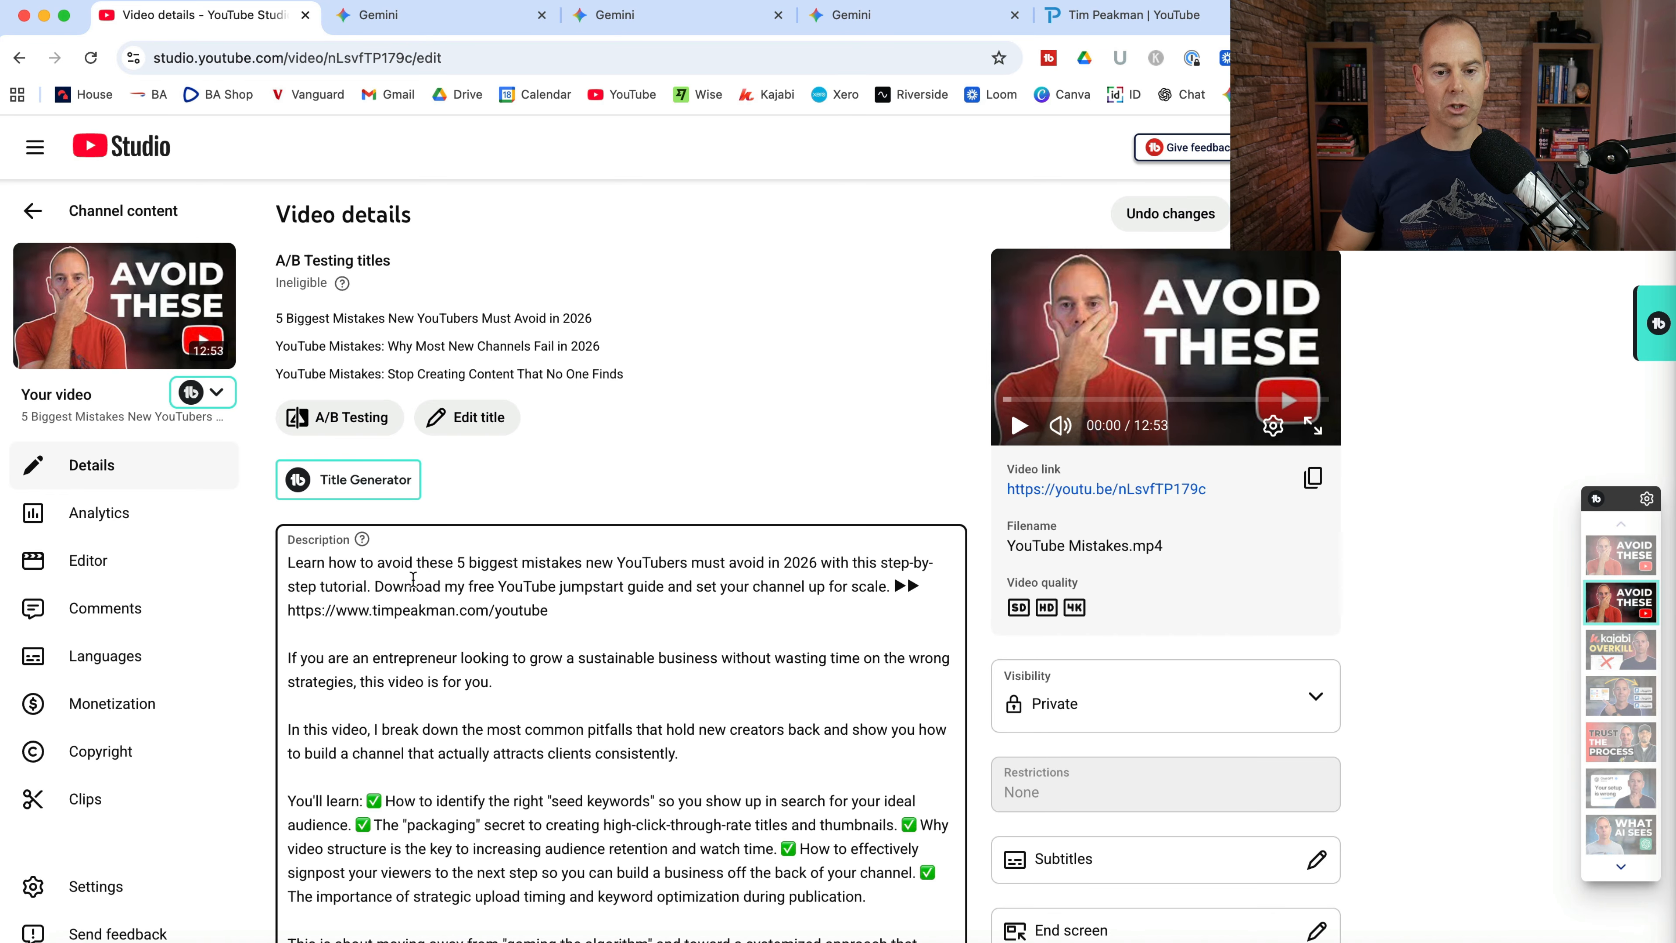
Put each checklist point and each timestamp in the description on its own line and save the video's changes.
scroll(519, 693, "down", 5)
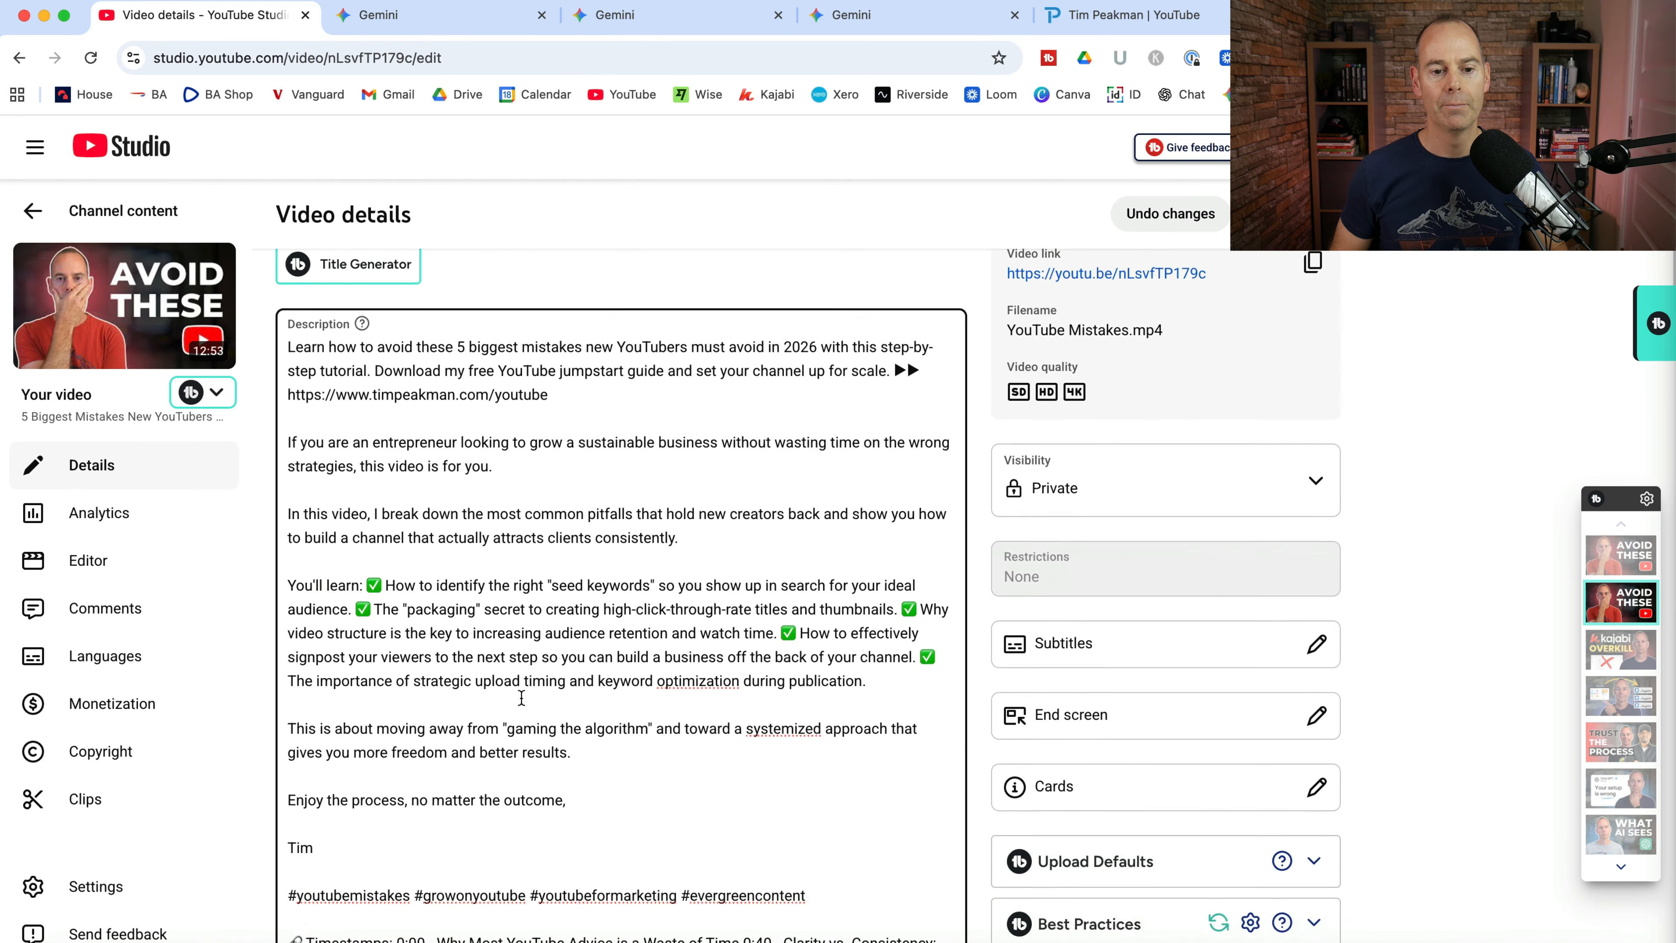
left_click(368, 508)
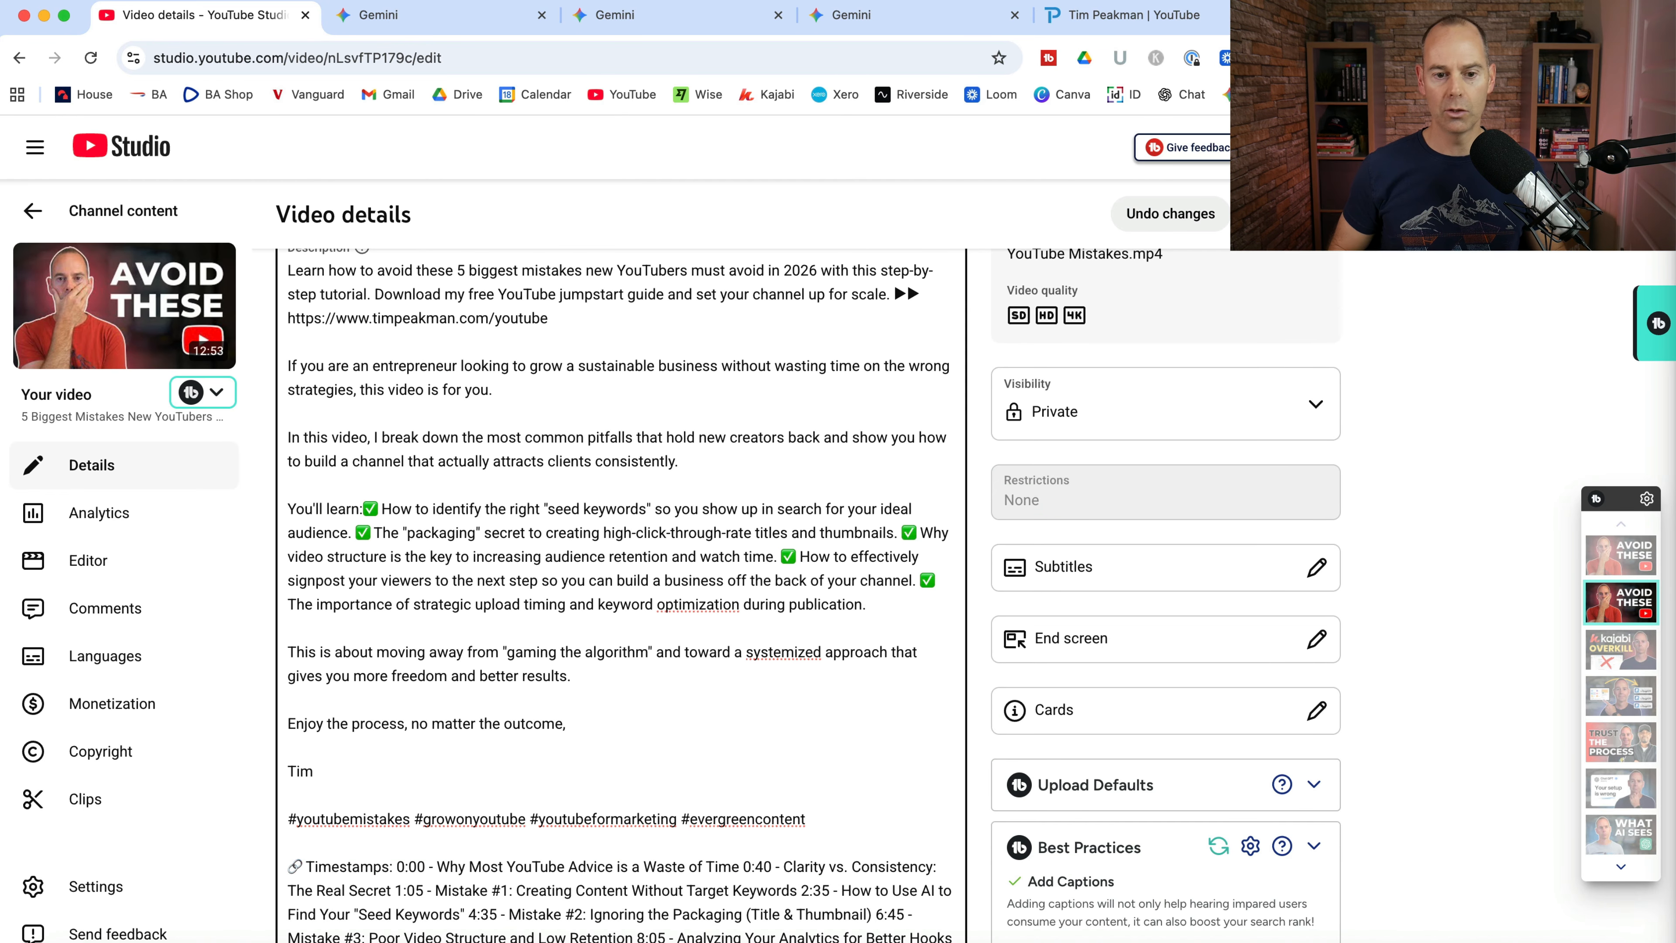
key("Return")
left_click(901, 532)
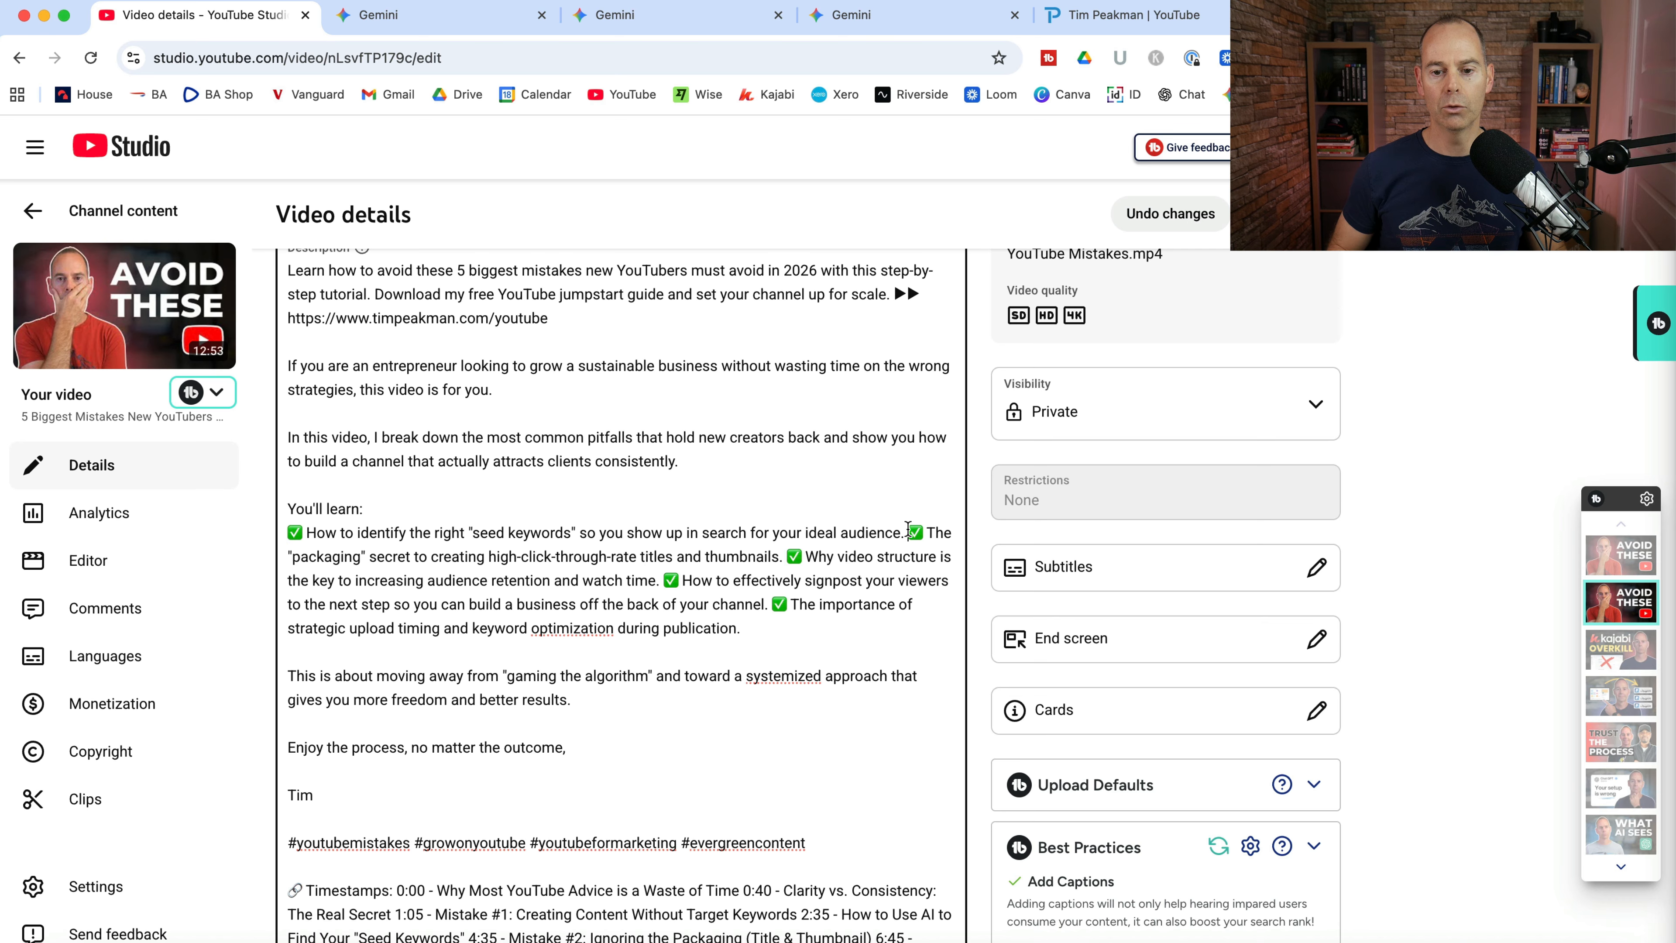
key("Return")
left_click(834, 556)
key("Return")
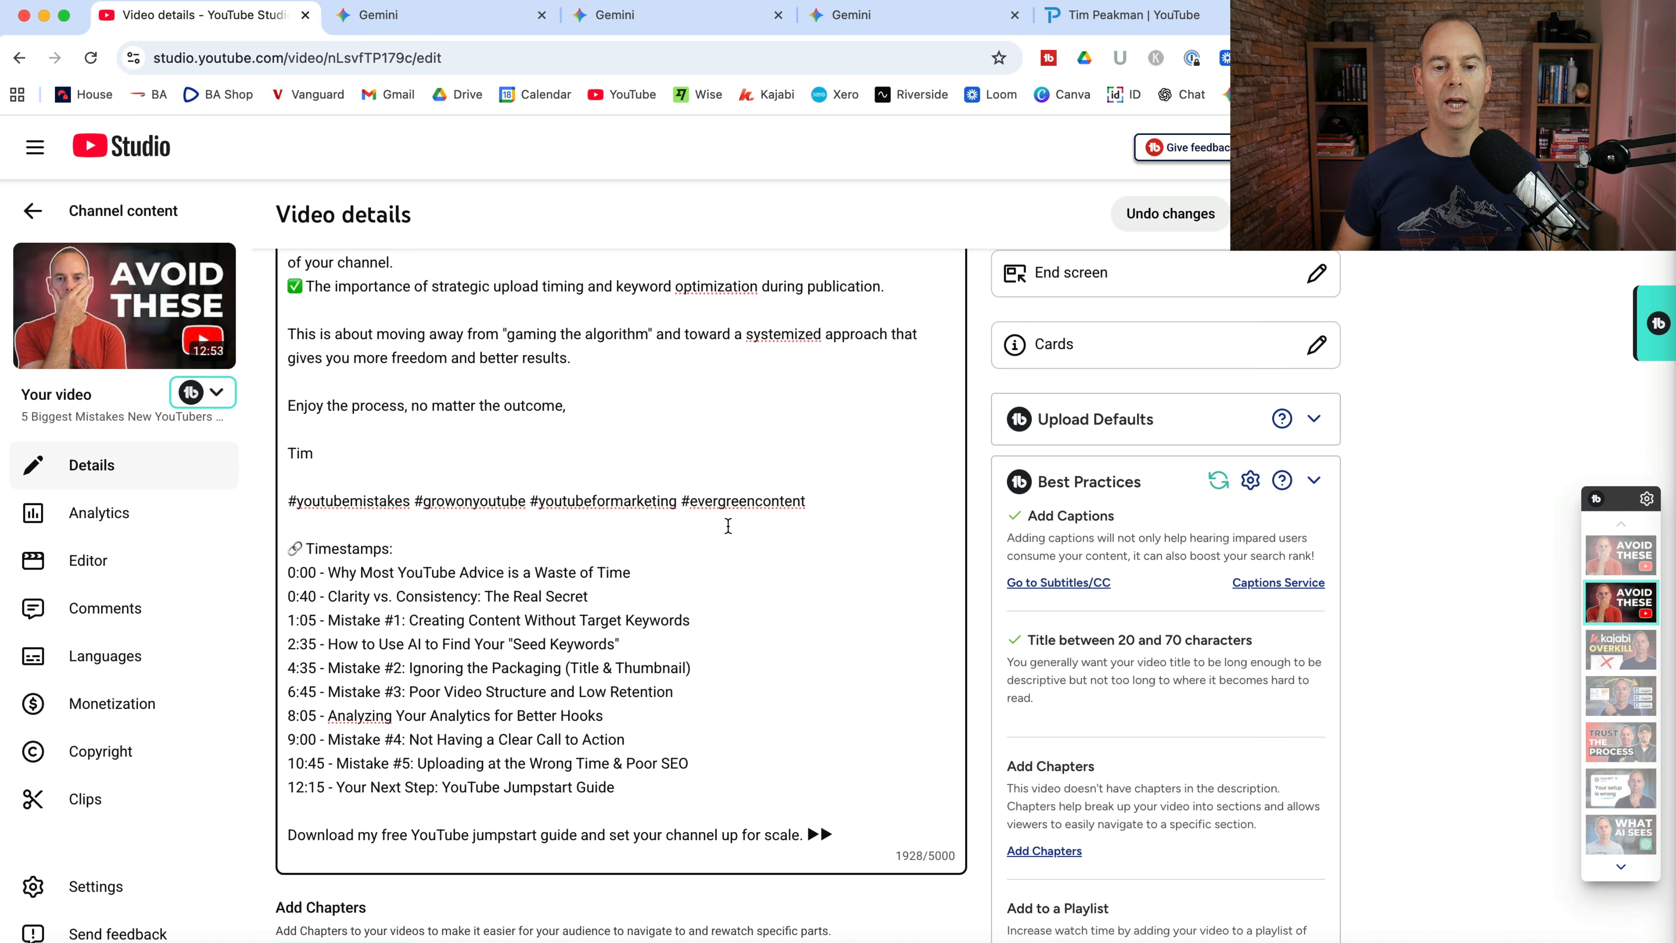
scroll(728, 525, "up", 5)
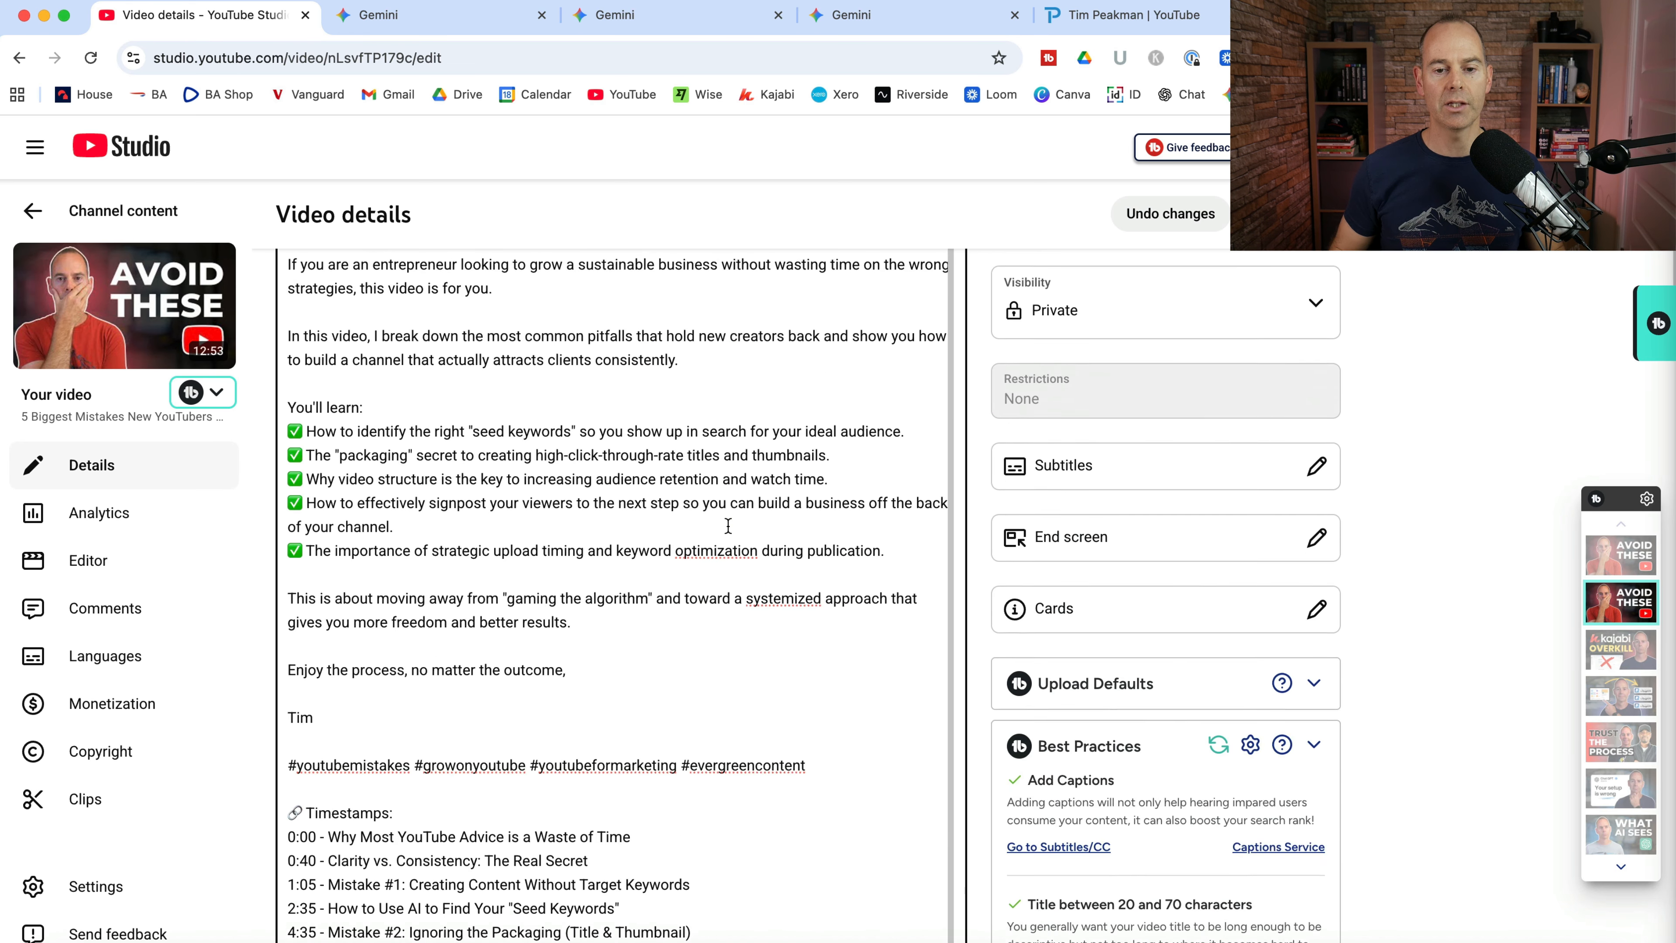
scroll(728, 526, "down", 6)
scroll(728, 525, "down", 2)
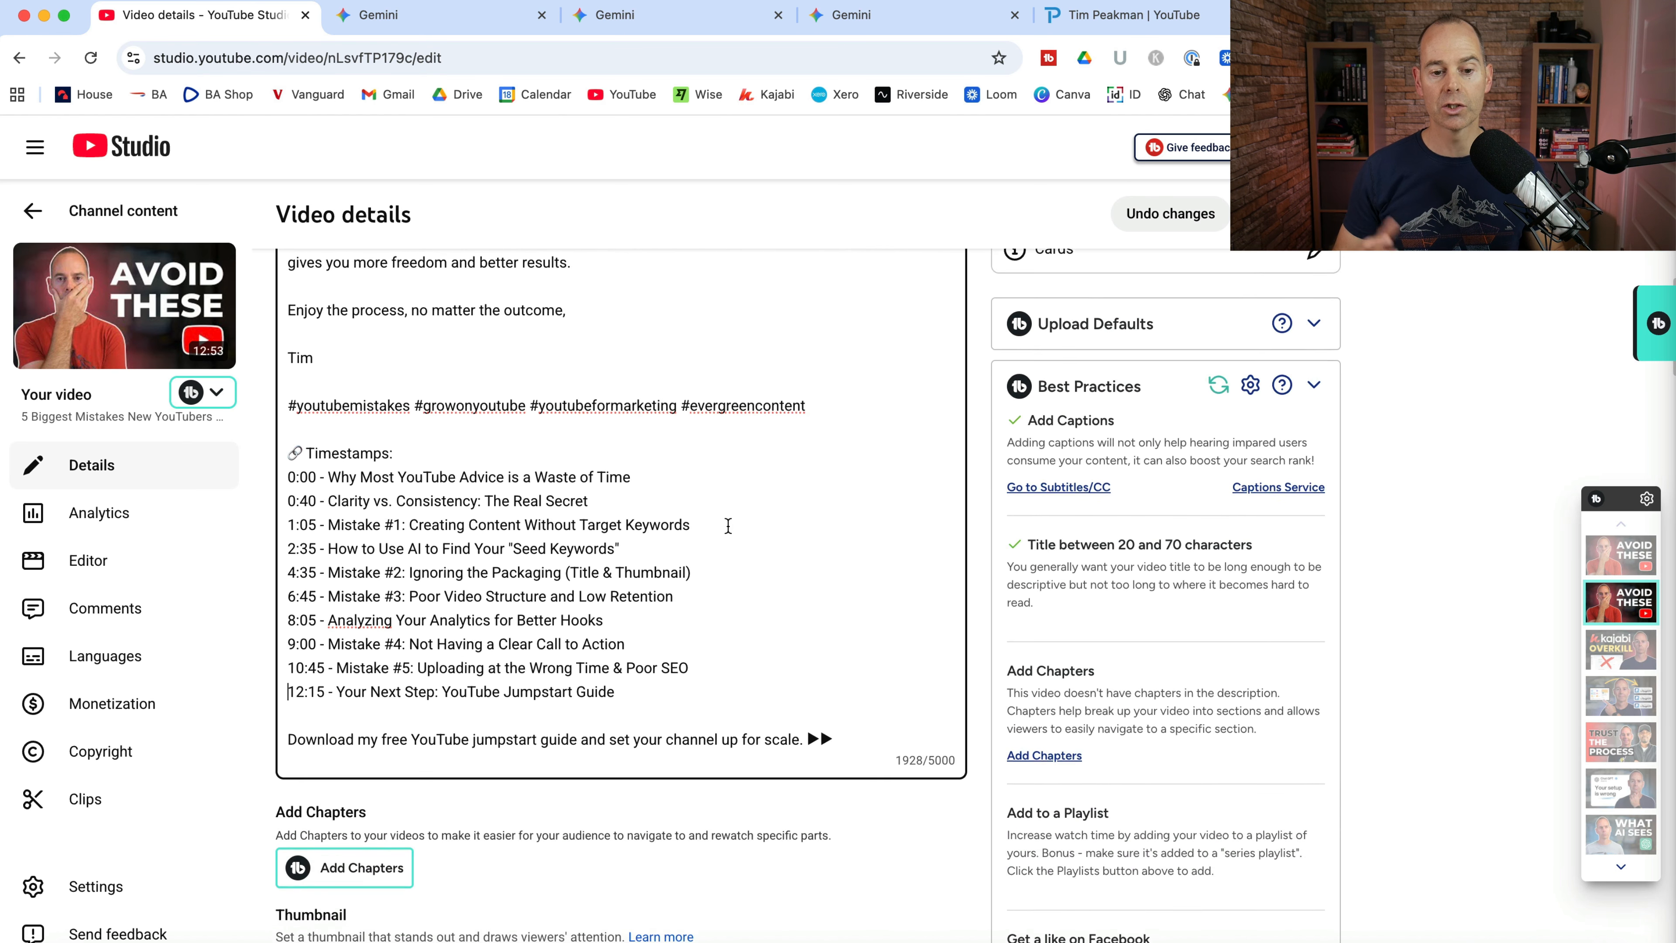
left_click(1271, 214)
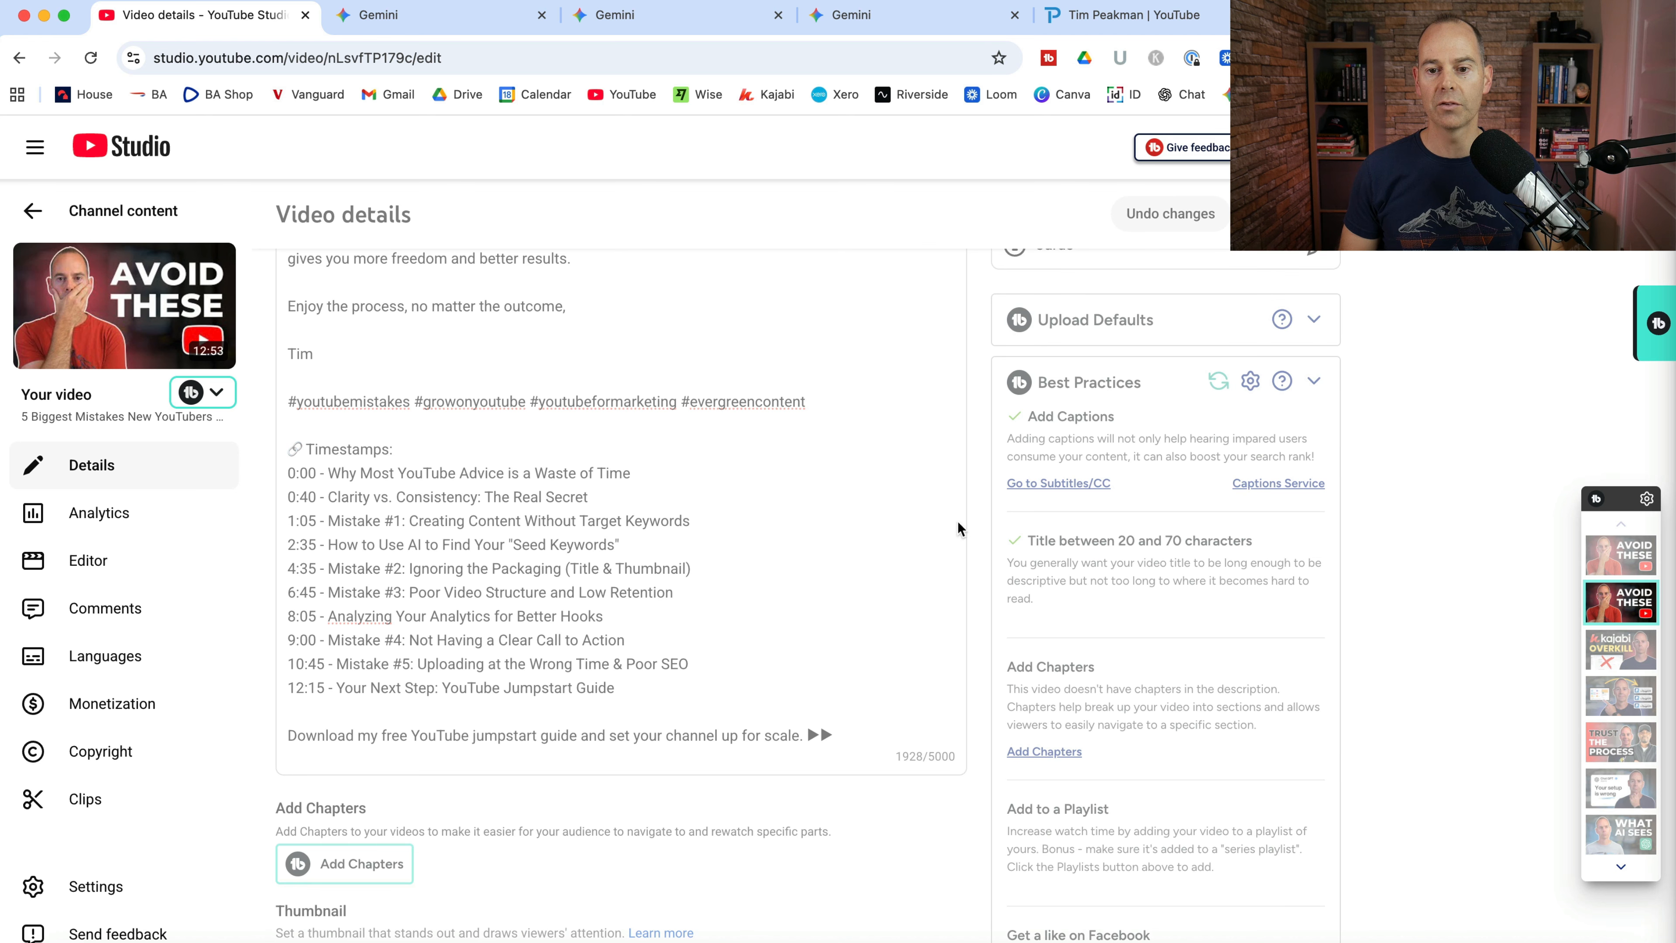
Read through the saved description and the remaining video details down to the Tags section.
scroll(983, 554, "up", 8)
scroll(983, 554, "up", 3)
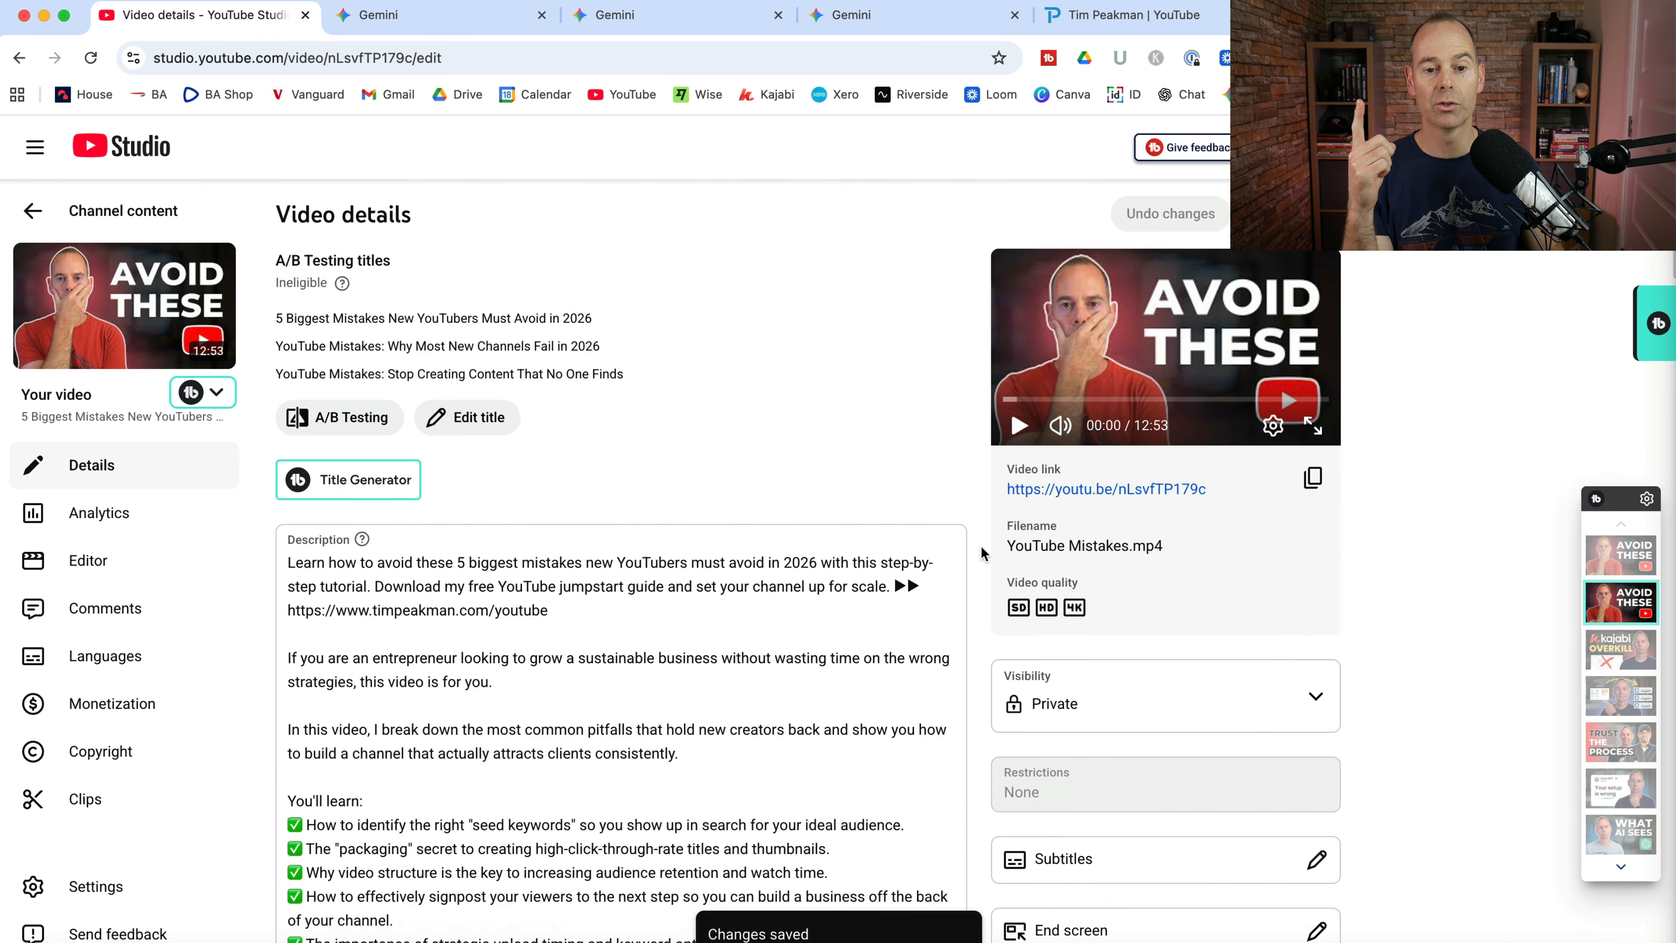
scroll(983, 554, "down", 6)
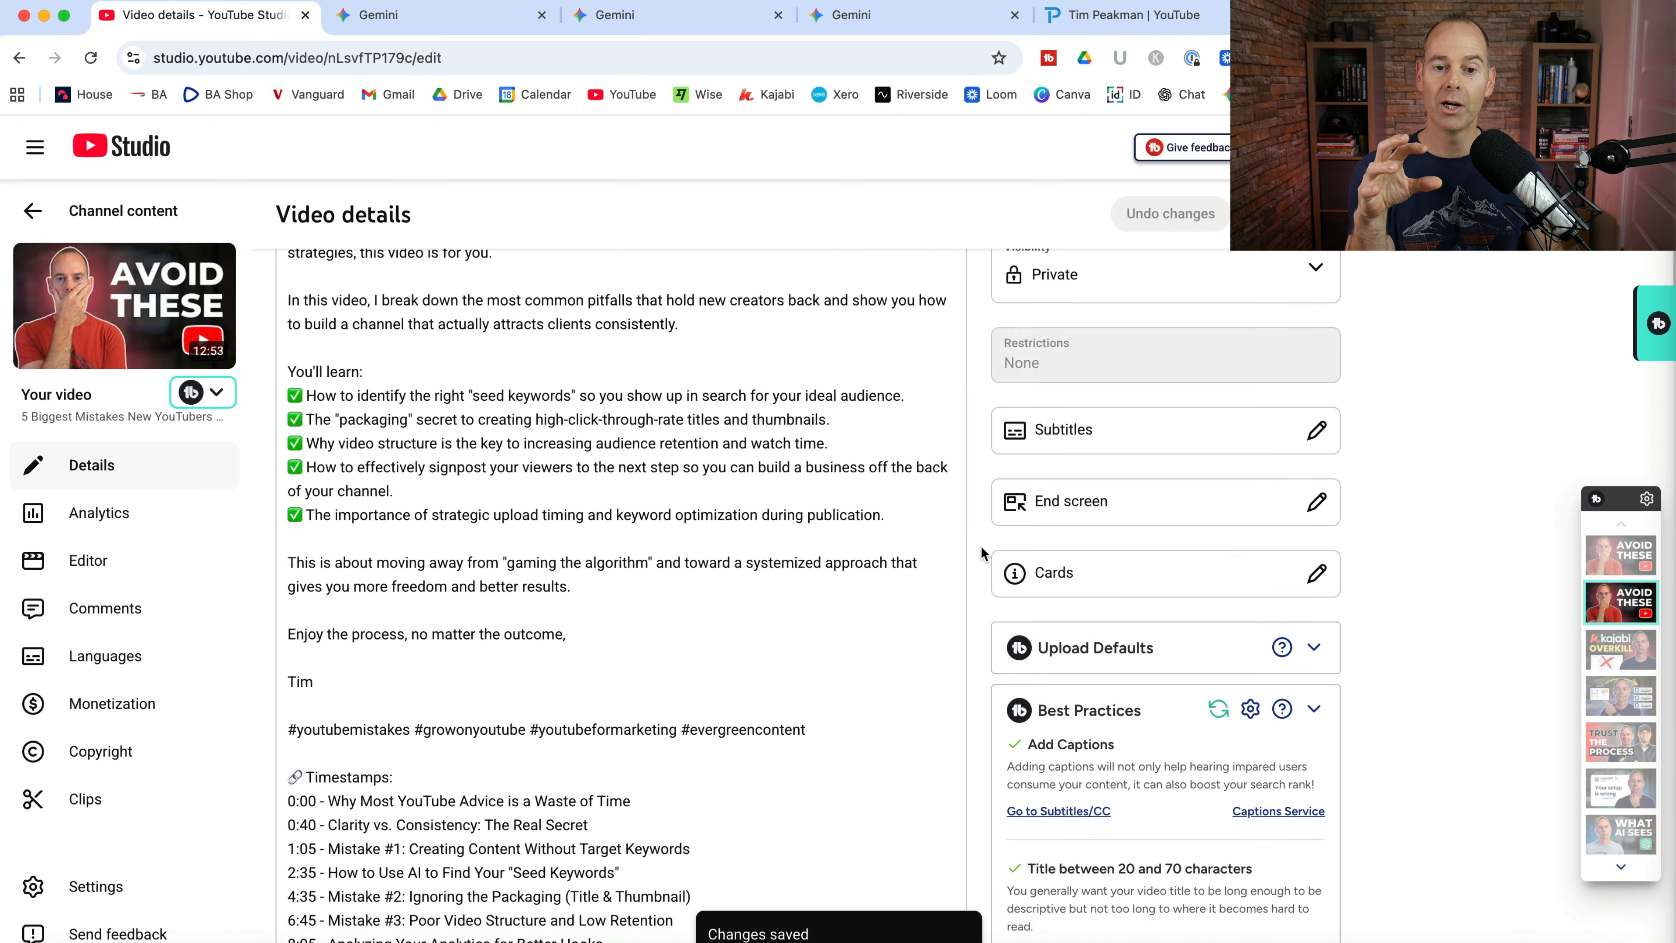
scroll(981, 554, "down", 1)
scroll(789, 570, "up", 3)
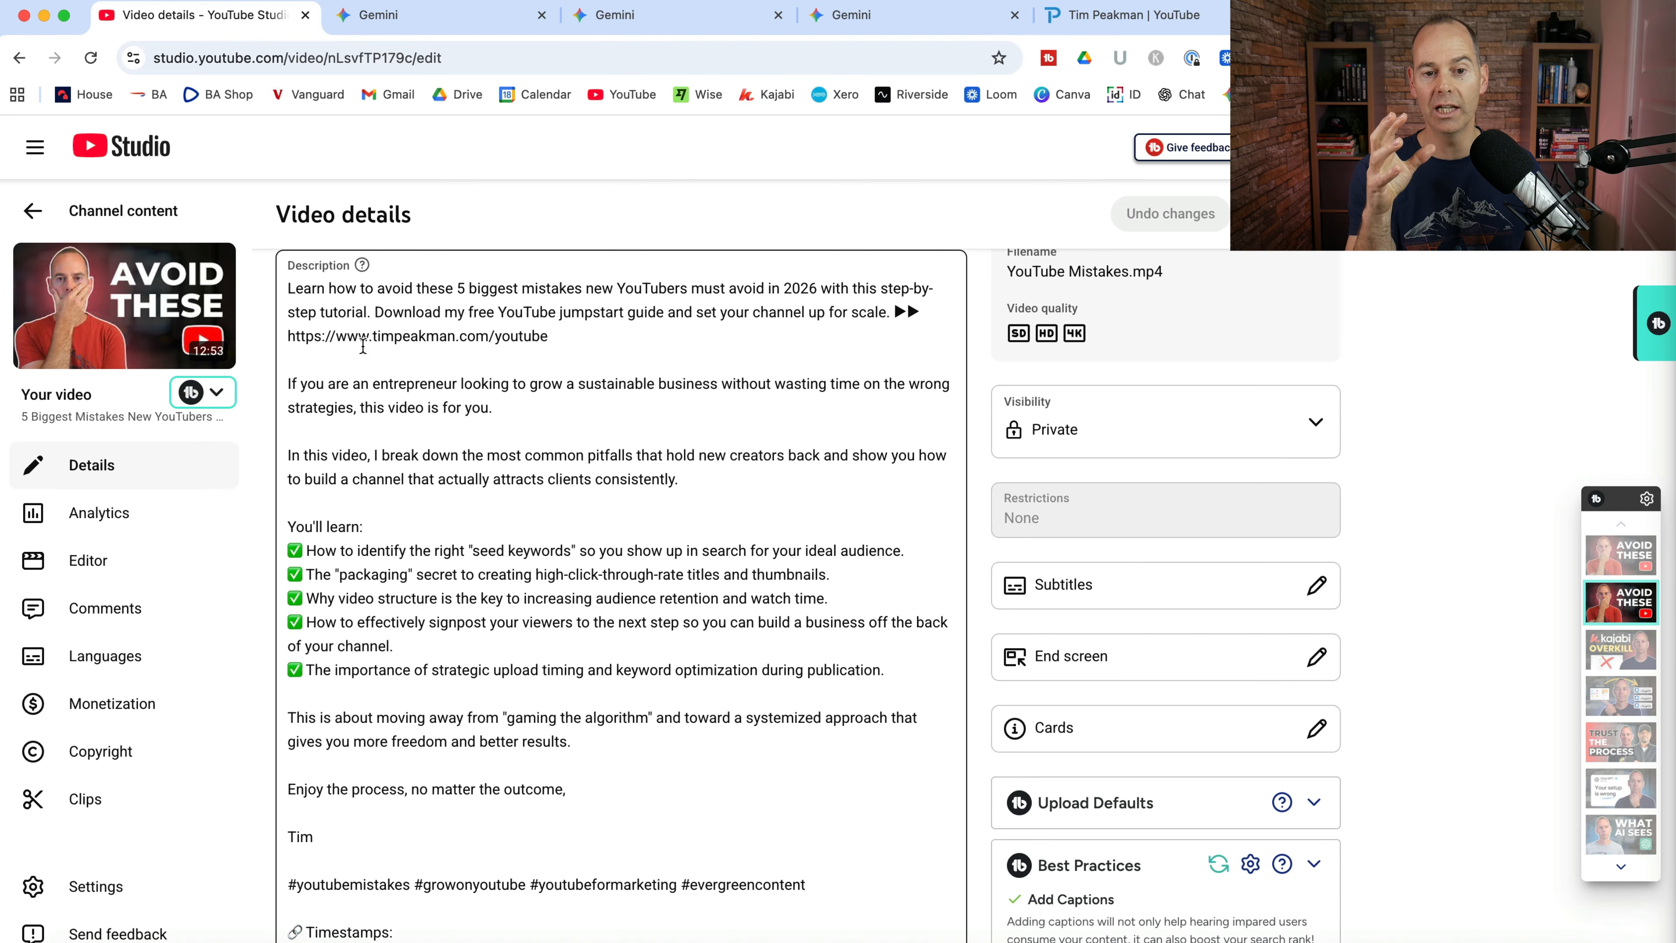
scroll(620, 561, "down", 1)
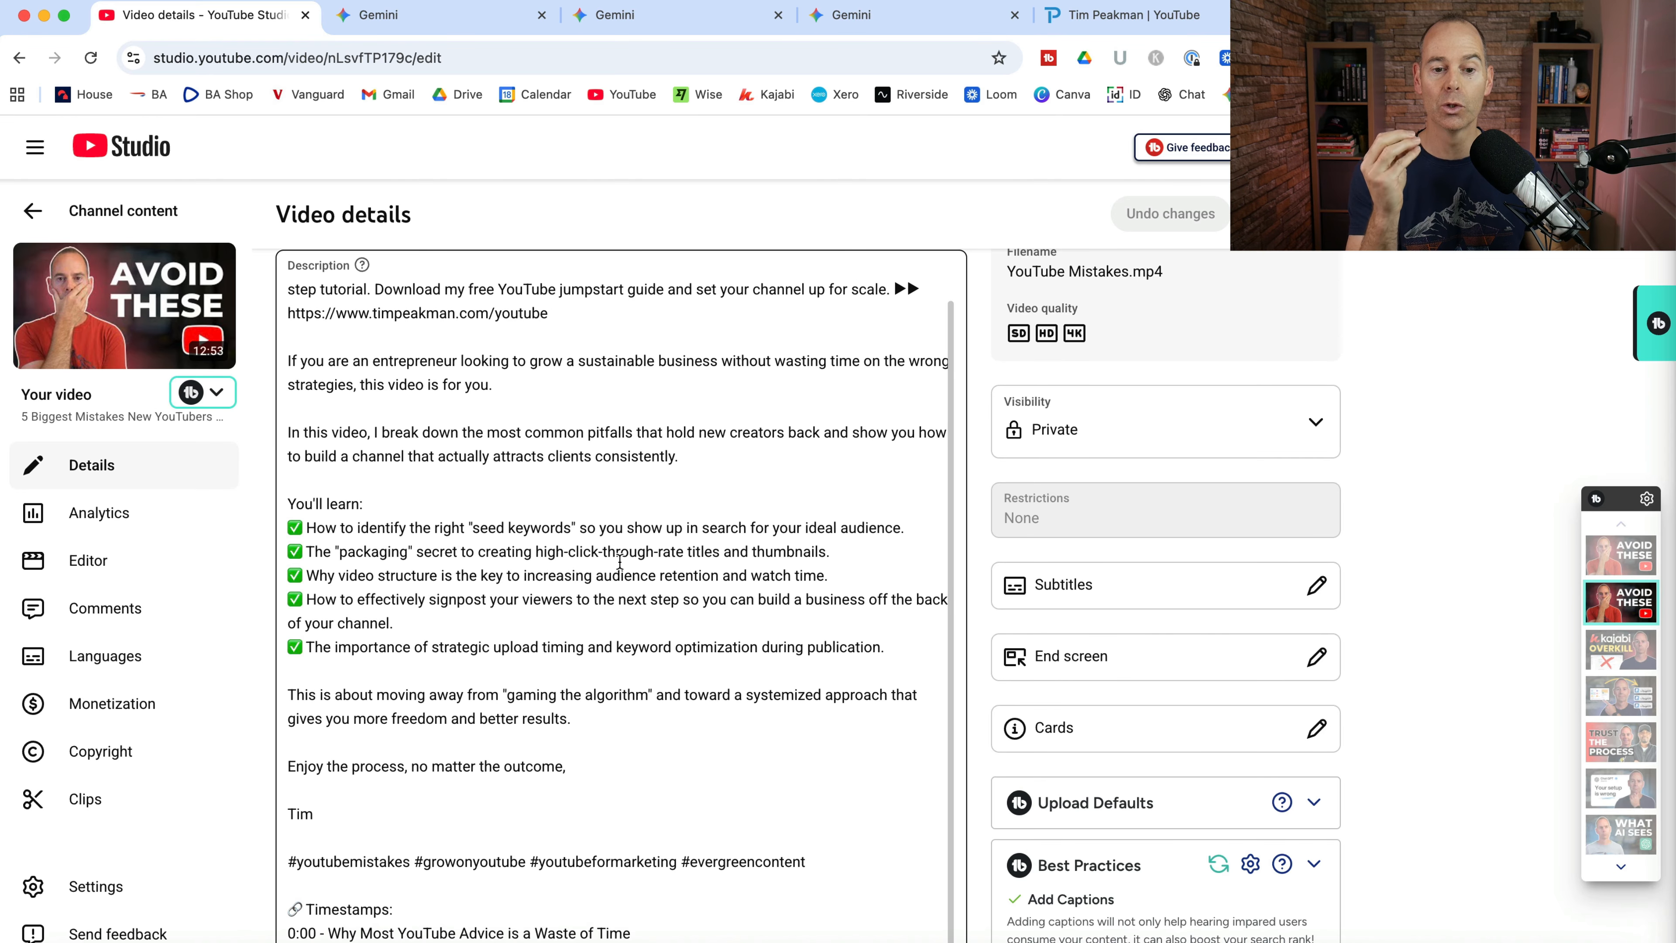
scroll(619, 562, "down", 15)
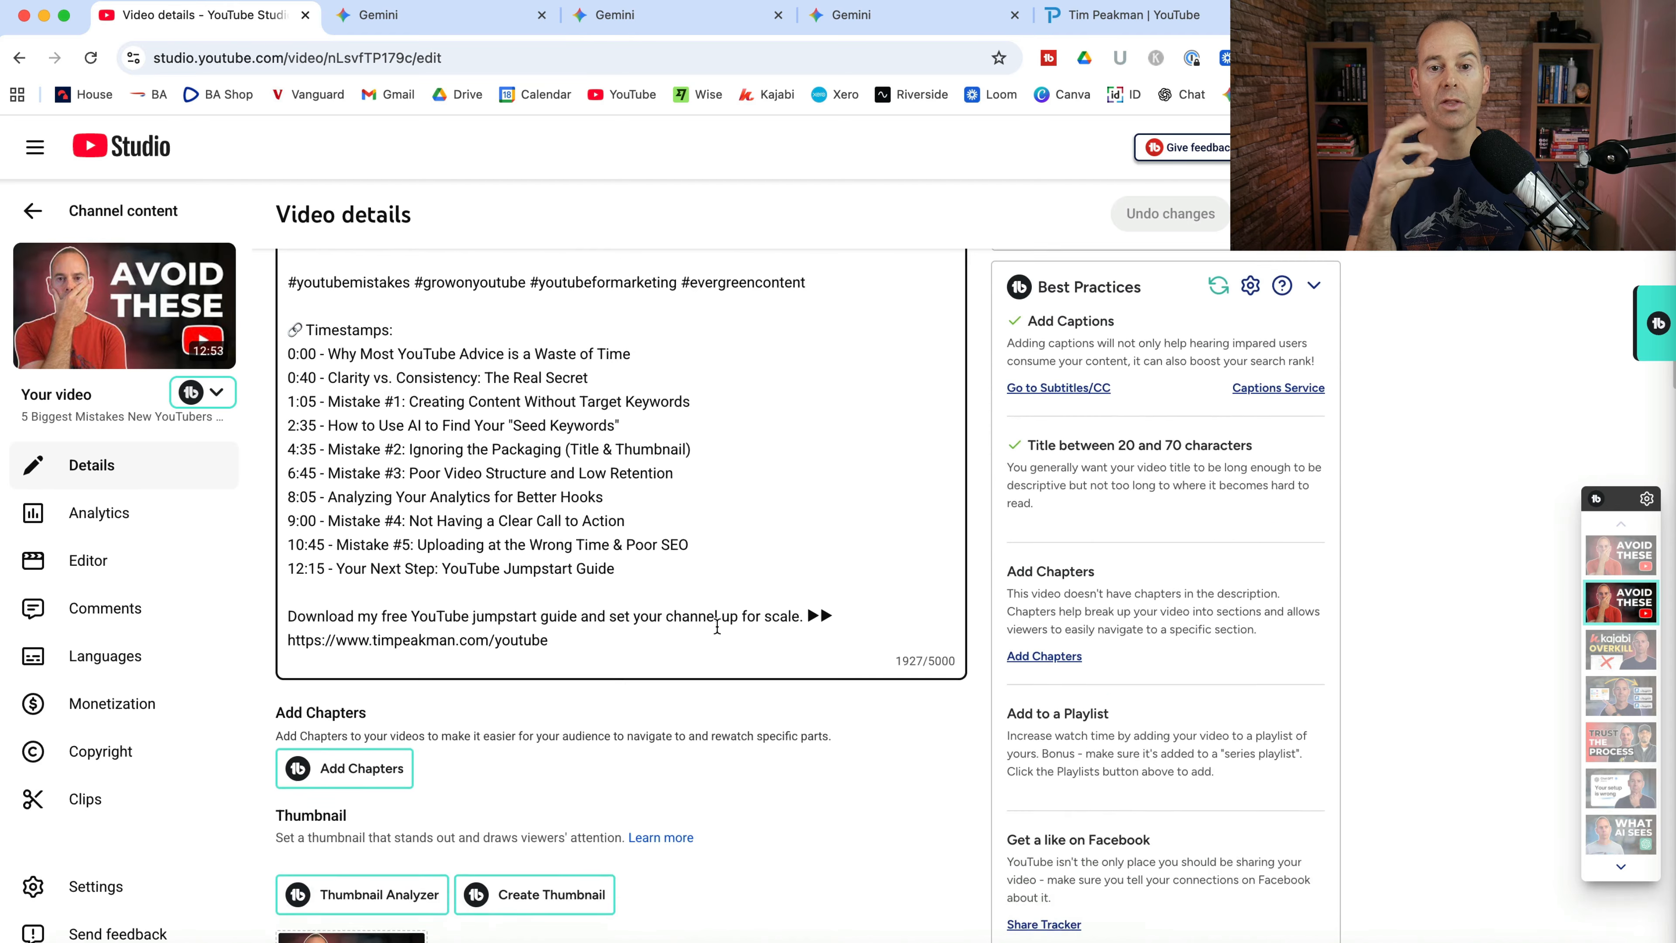
scroll(686, 719, "down", 20)
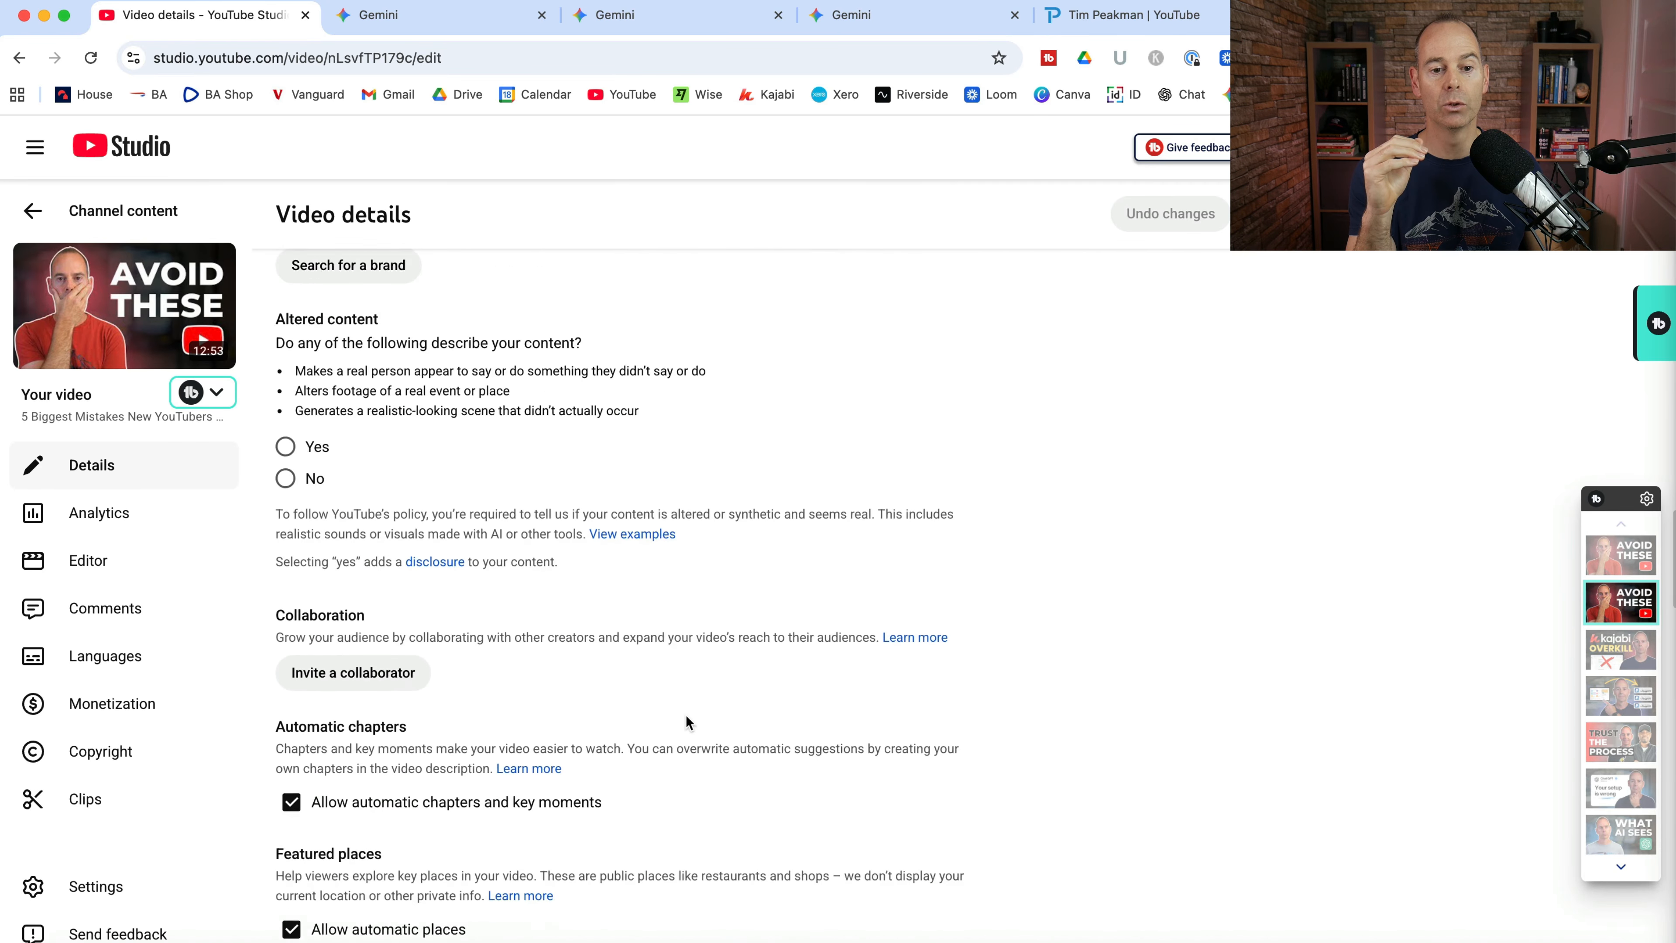
scroll(687, 715, "down", 10)
scroll(686, 715, "up", 4)
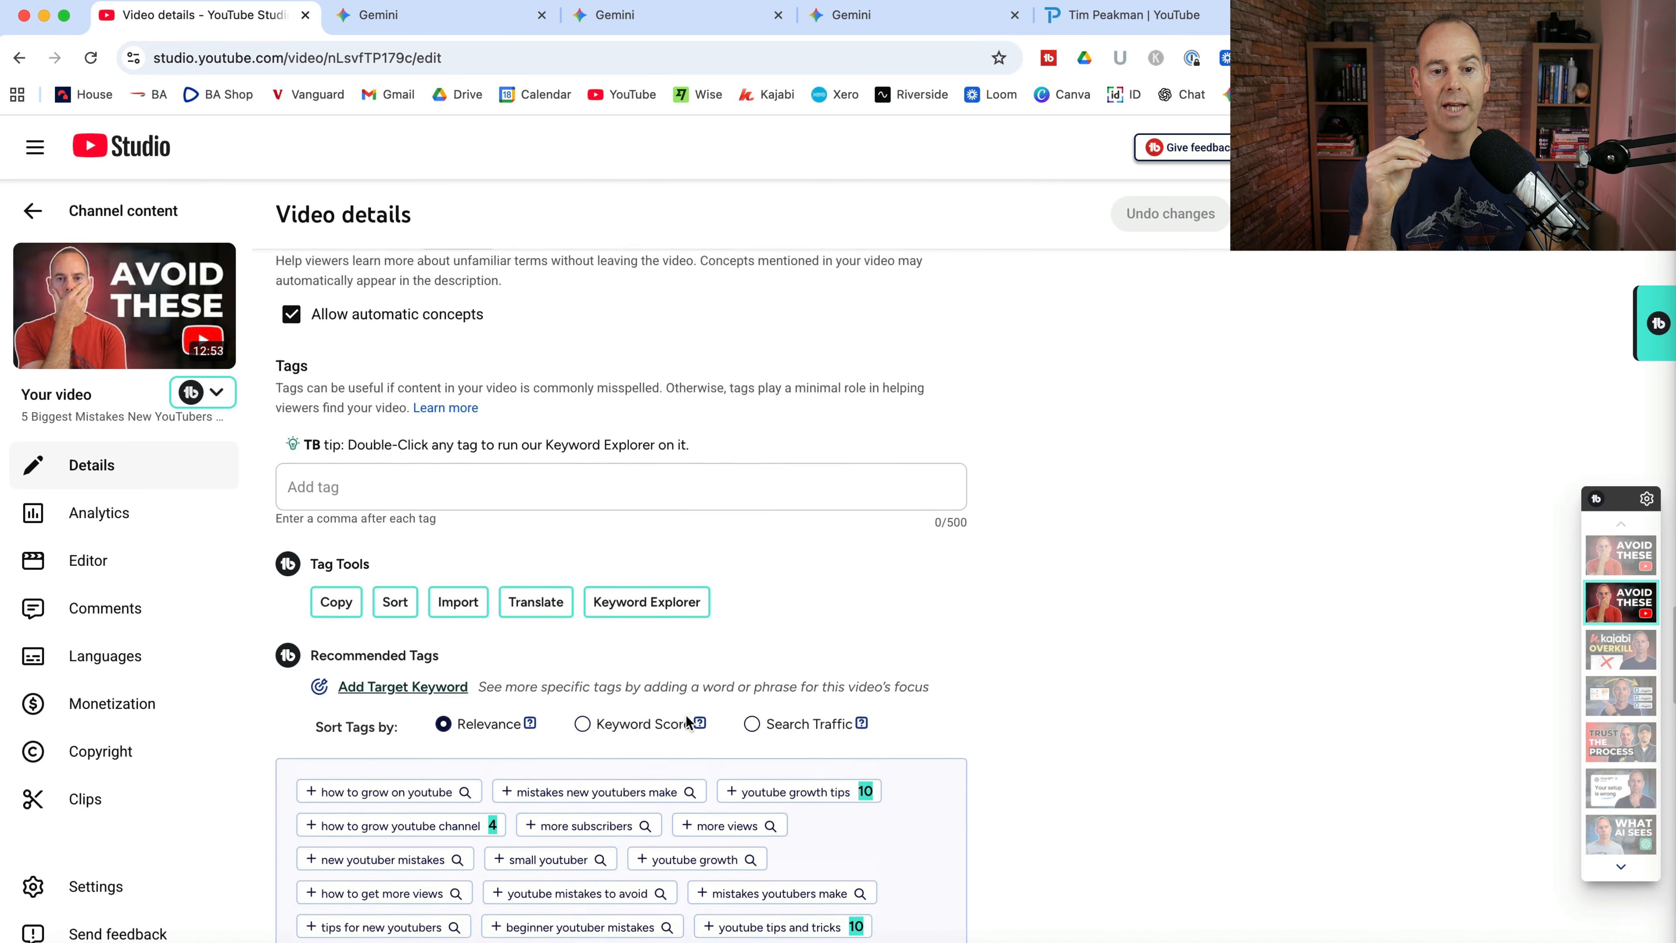
In the Gemini YouTube Tags chat prompt, enter the main keyword "youtube mistakes" as item 1 and begin item 2.
left_click(881, 20)
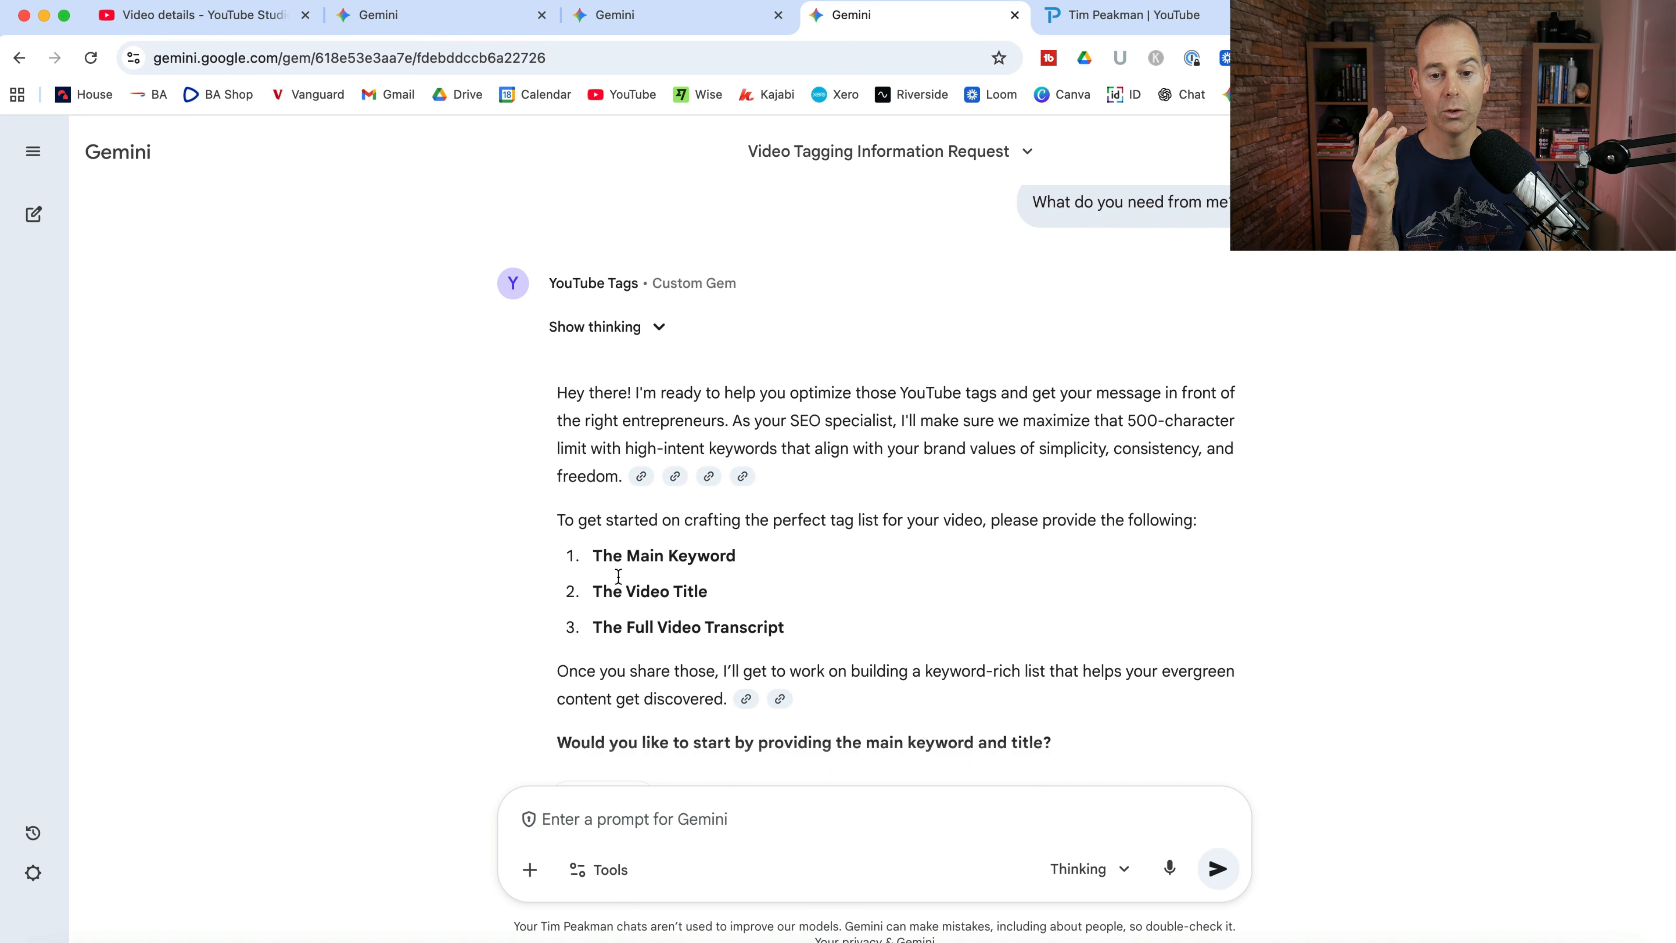
left_click(564, 821)
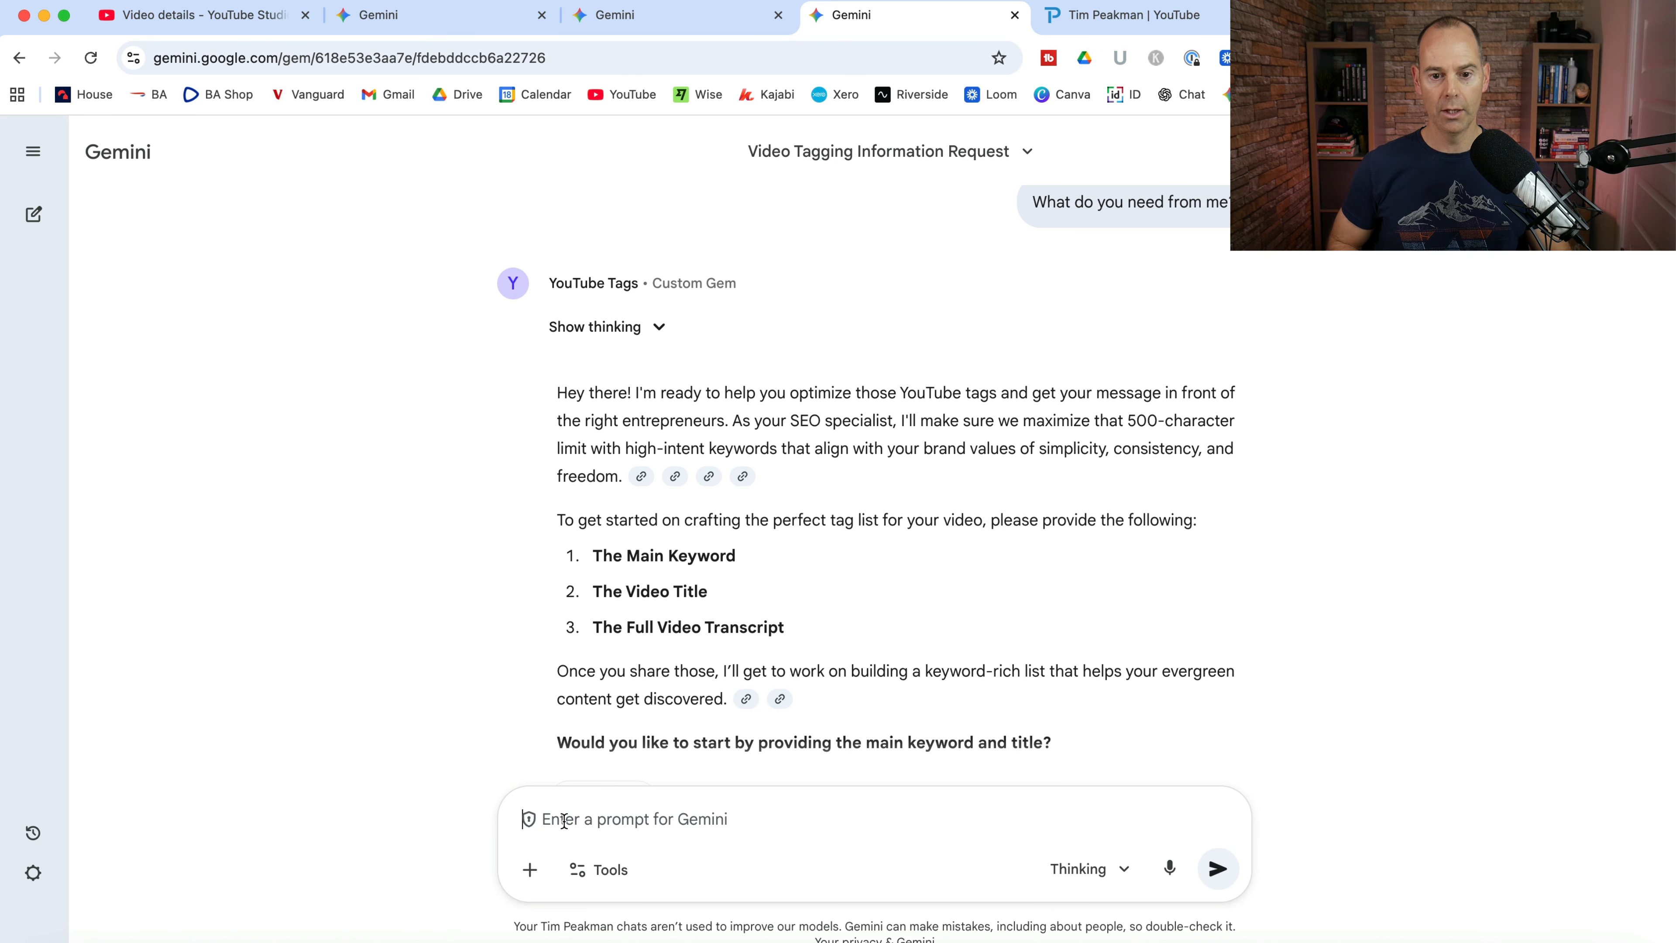
type("1. you")
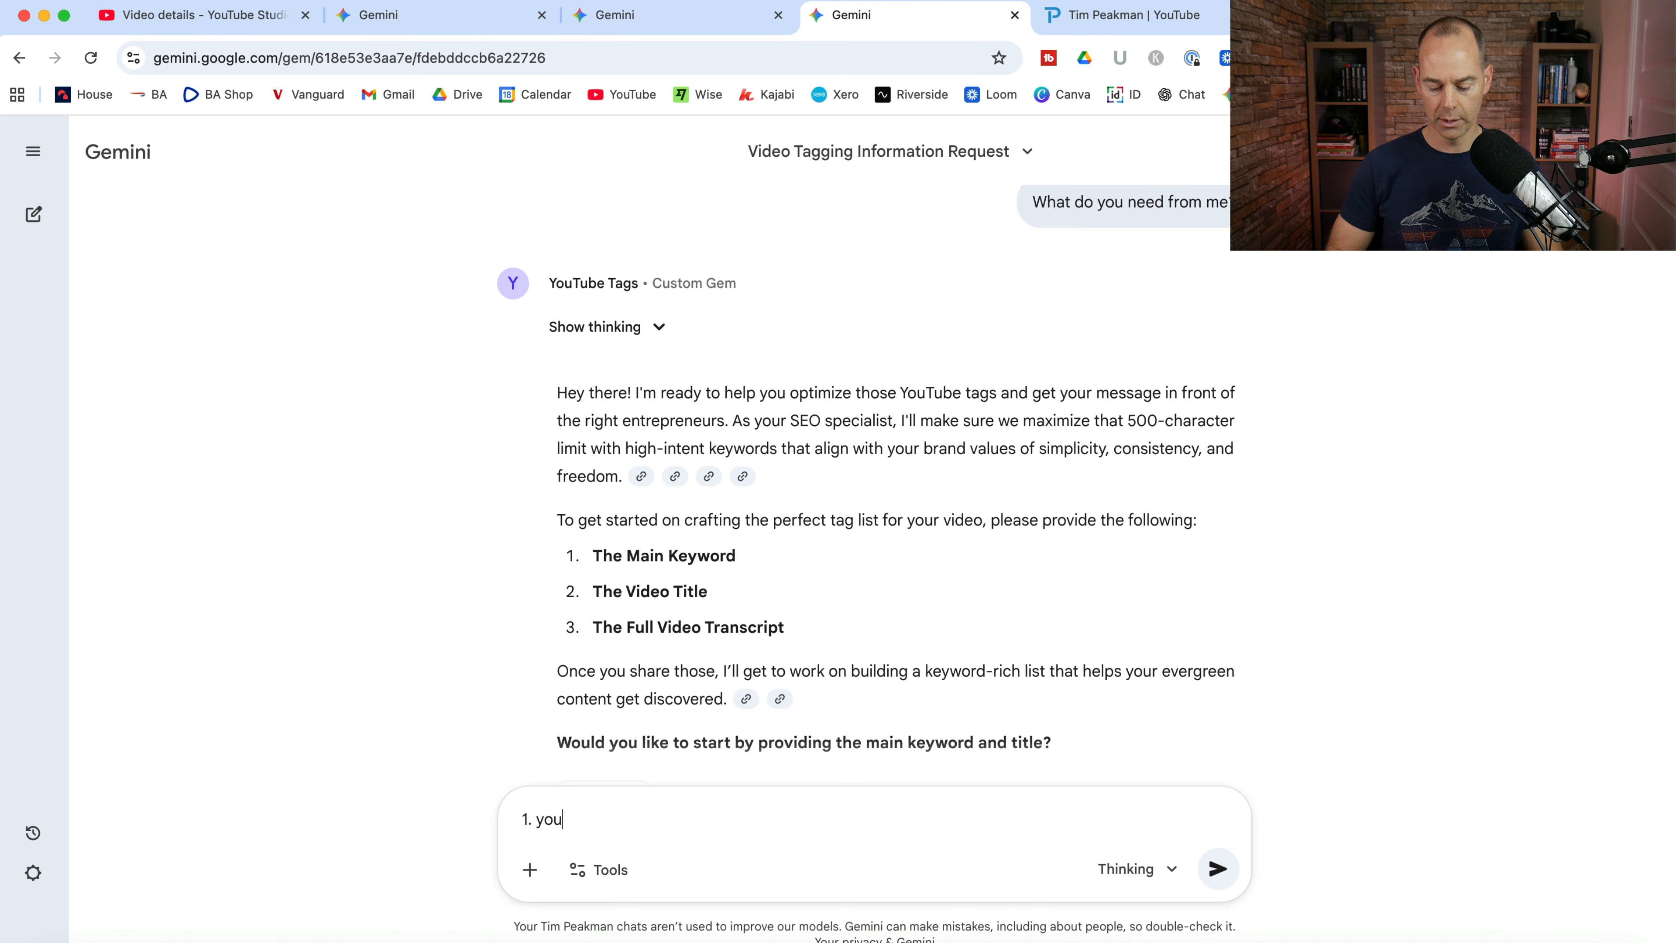
type("tube mista")
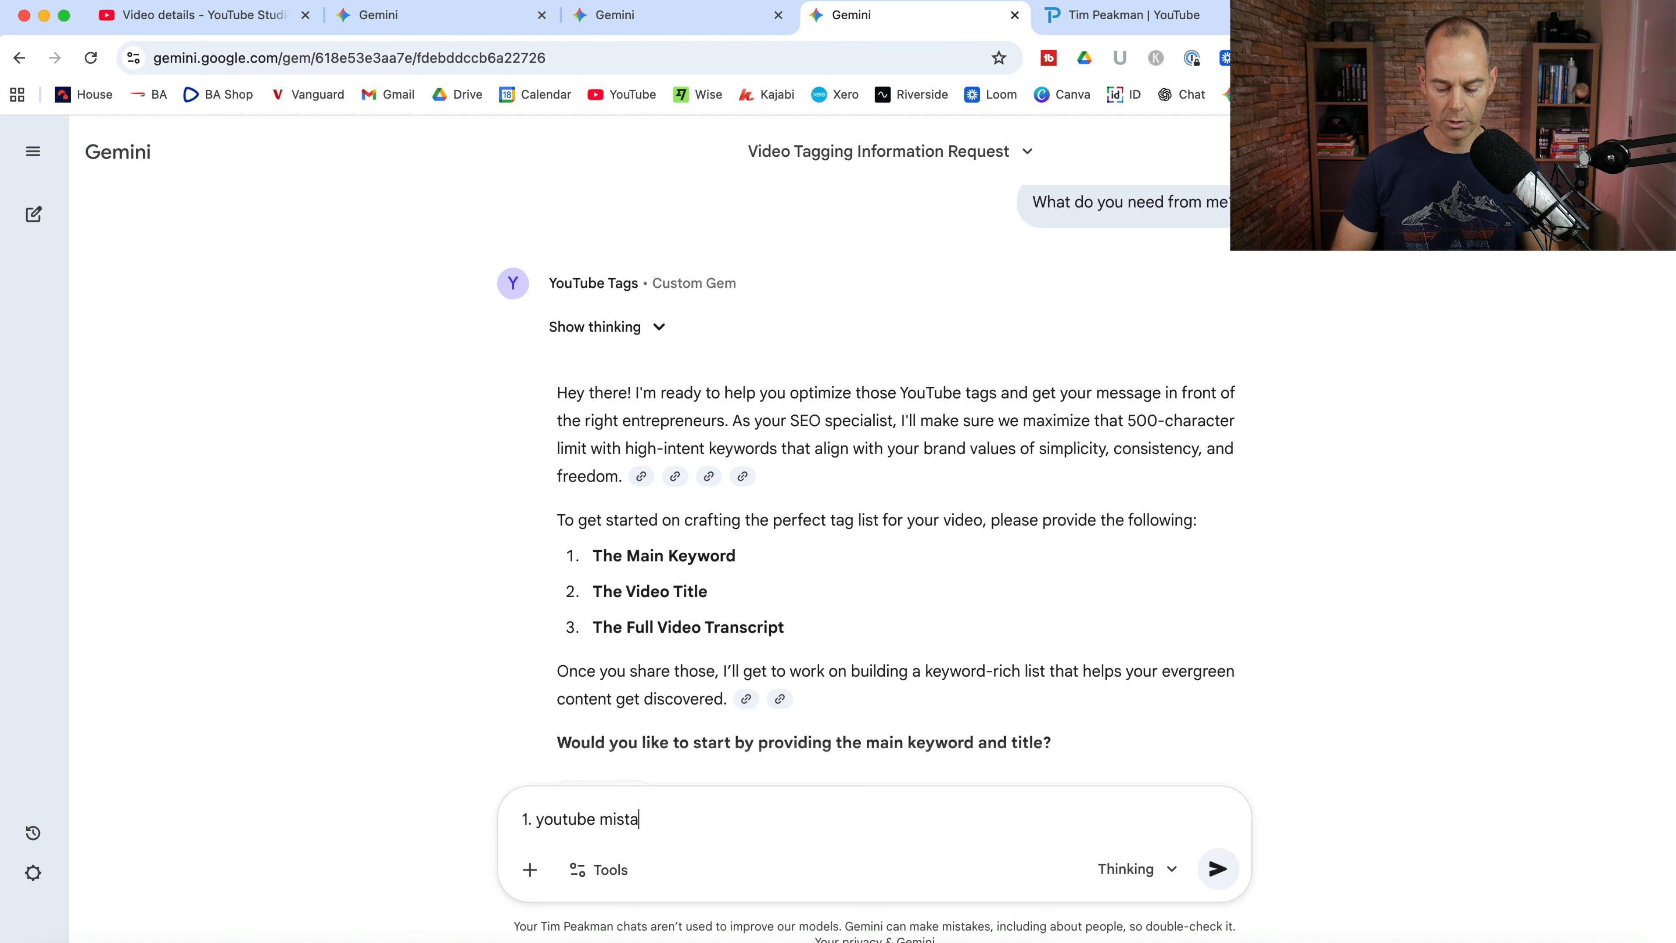
type("kes")
key("shift+Return")
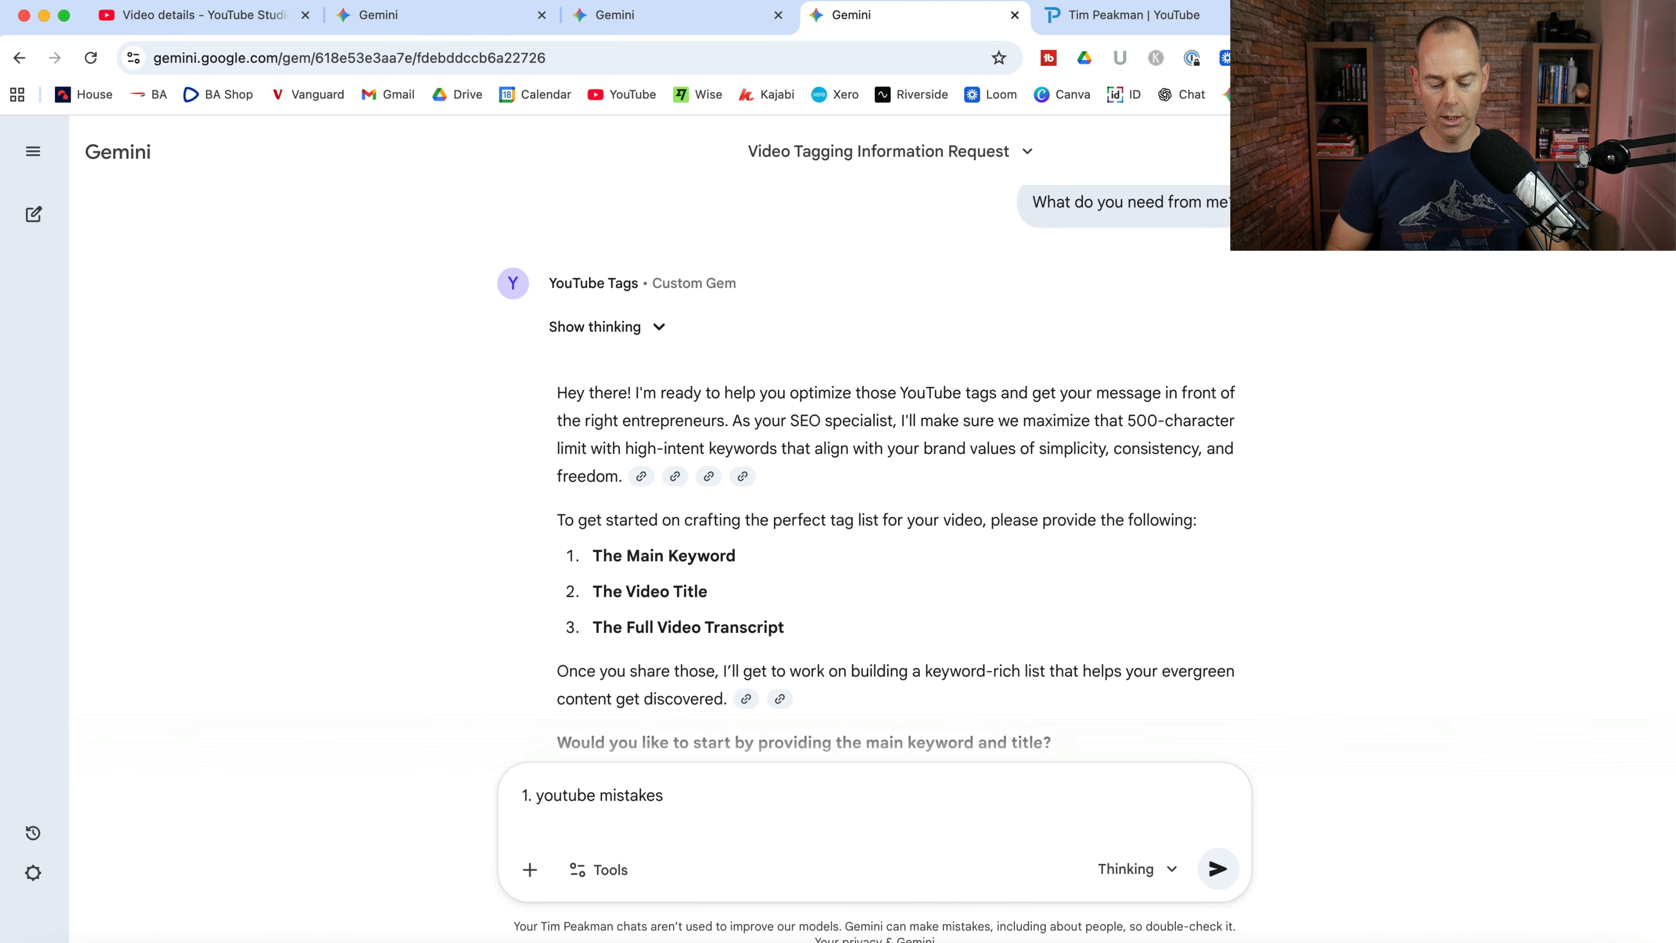
type("2.")
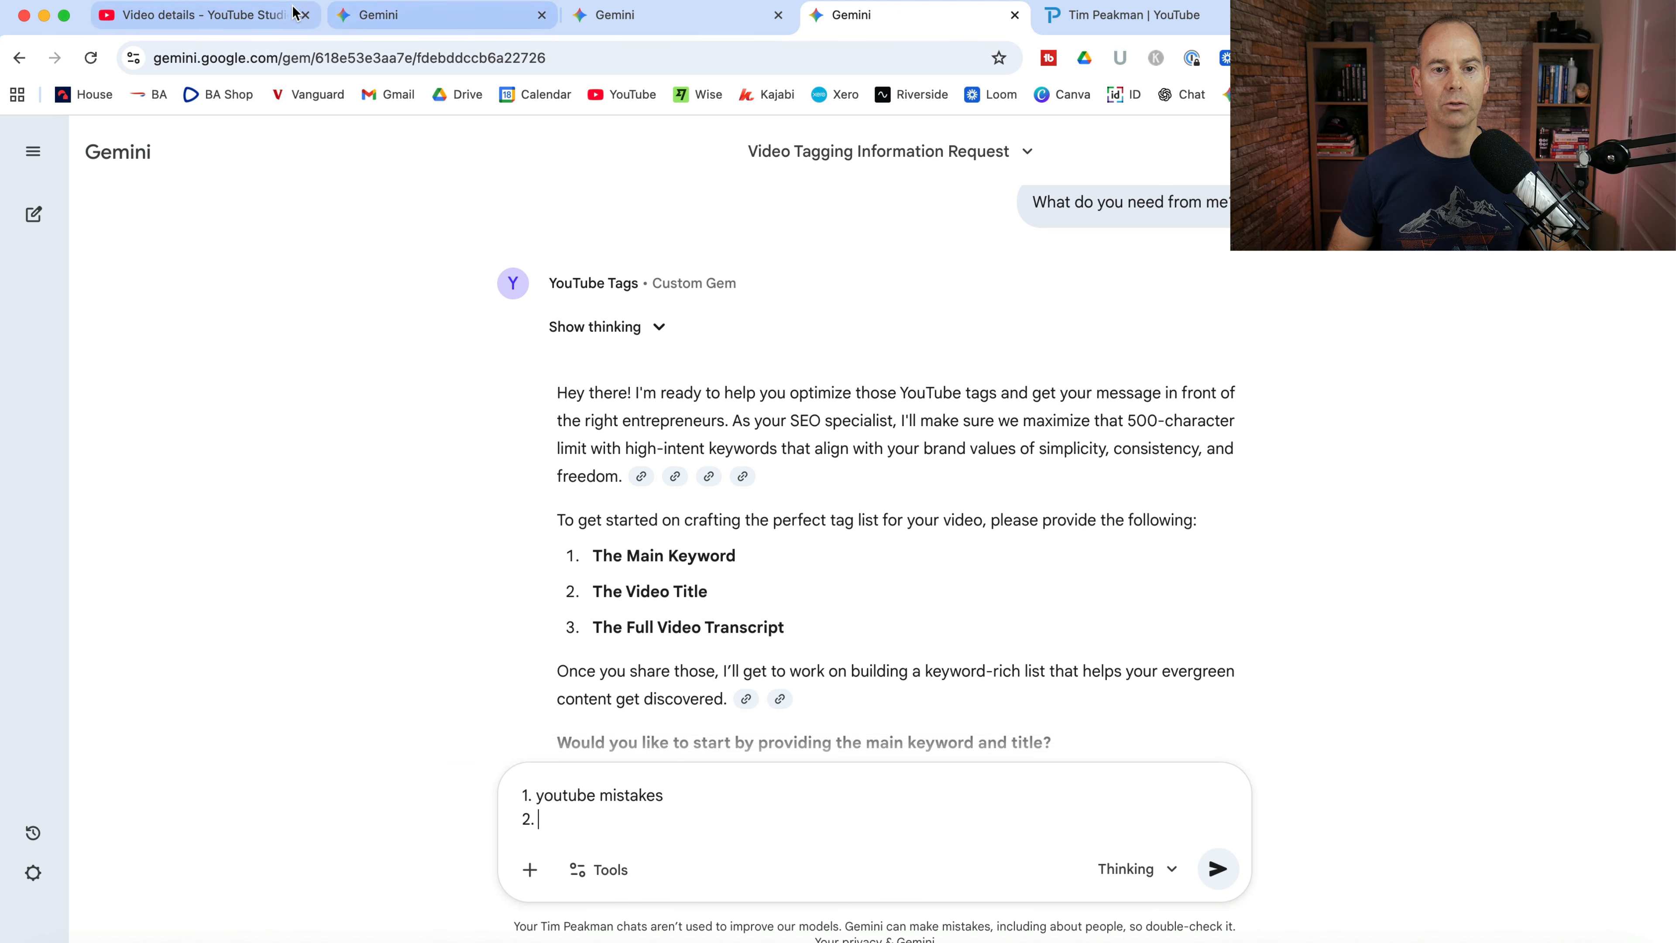
Copy the first A/B test title, "5 Biggest Mistakes New YouTubers Must Avoid in 2026", from YouTube Studio into item 2 of the Gemini tags prompt.
left_click(198, 14)
scroll(447, 335, "up", 15)
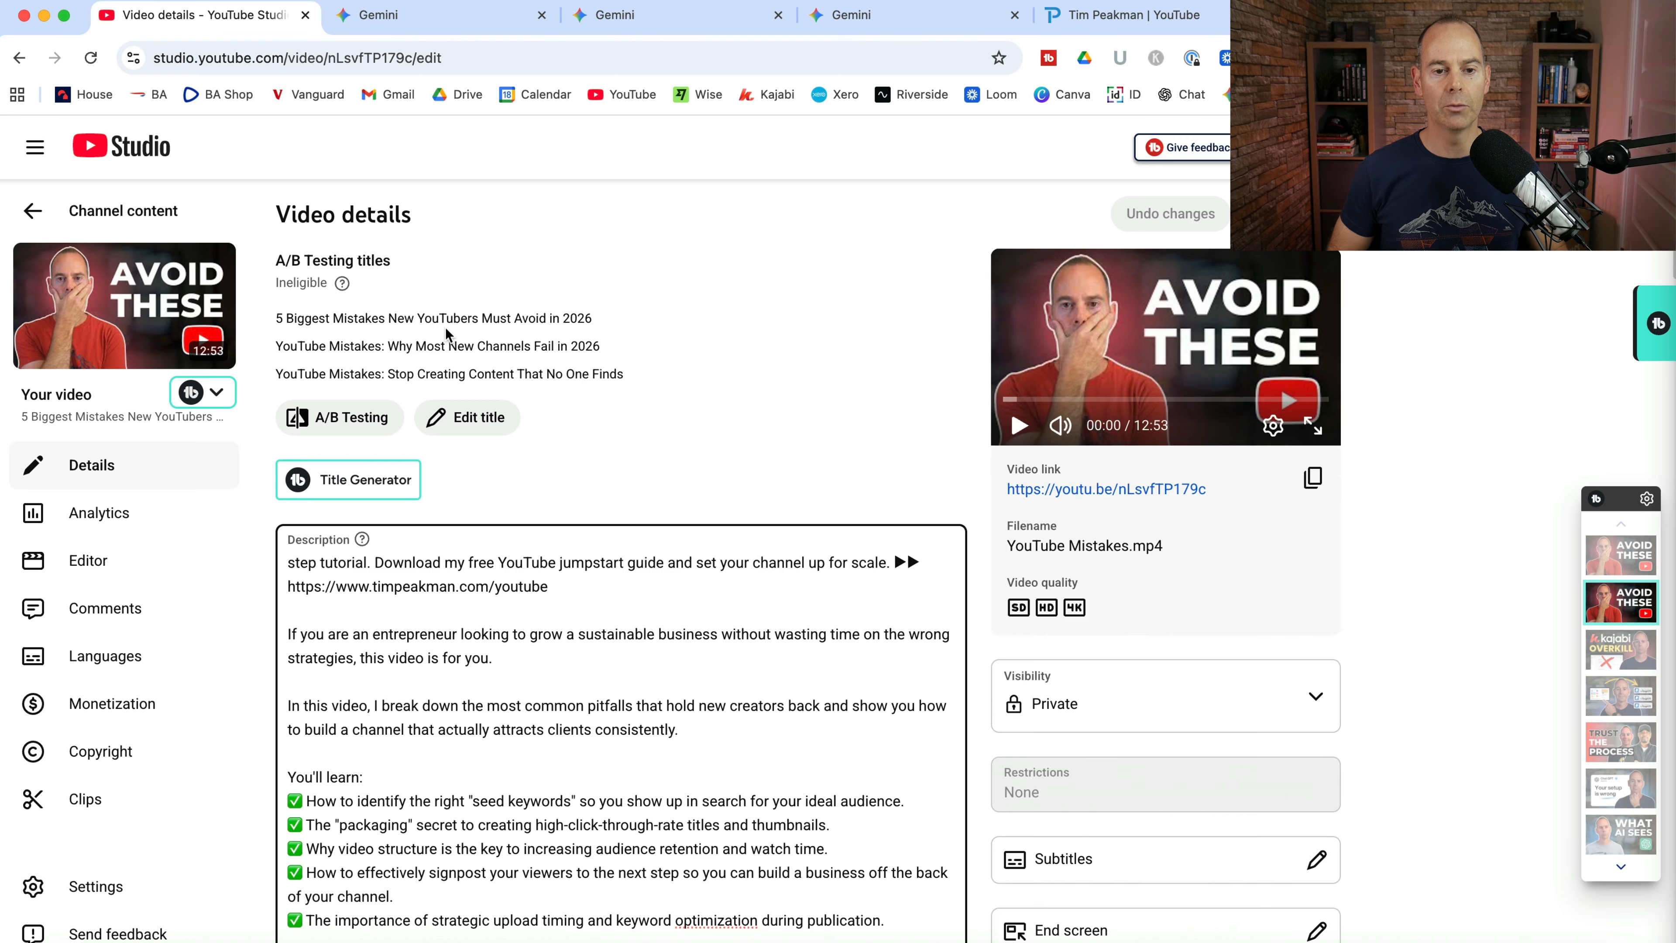
left_click_drag(278, 315, 745, 320)
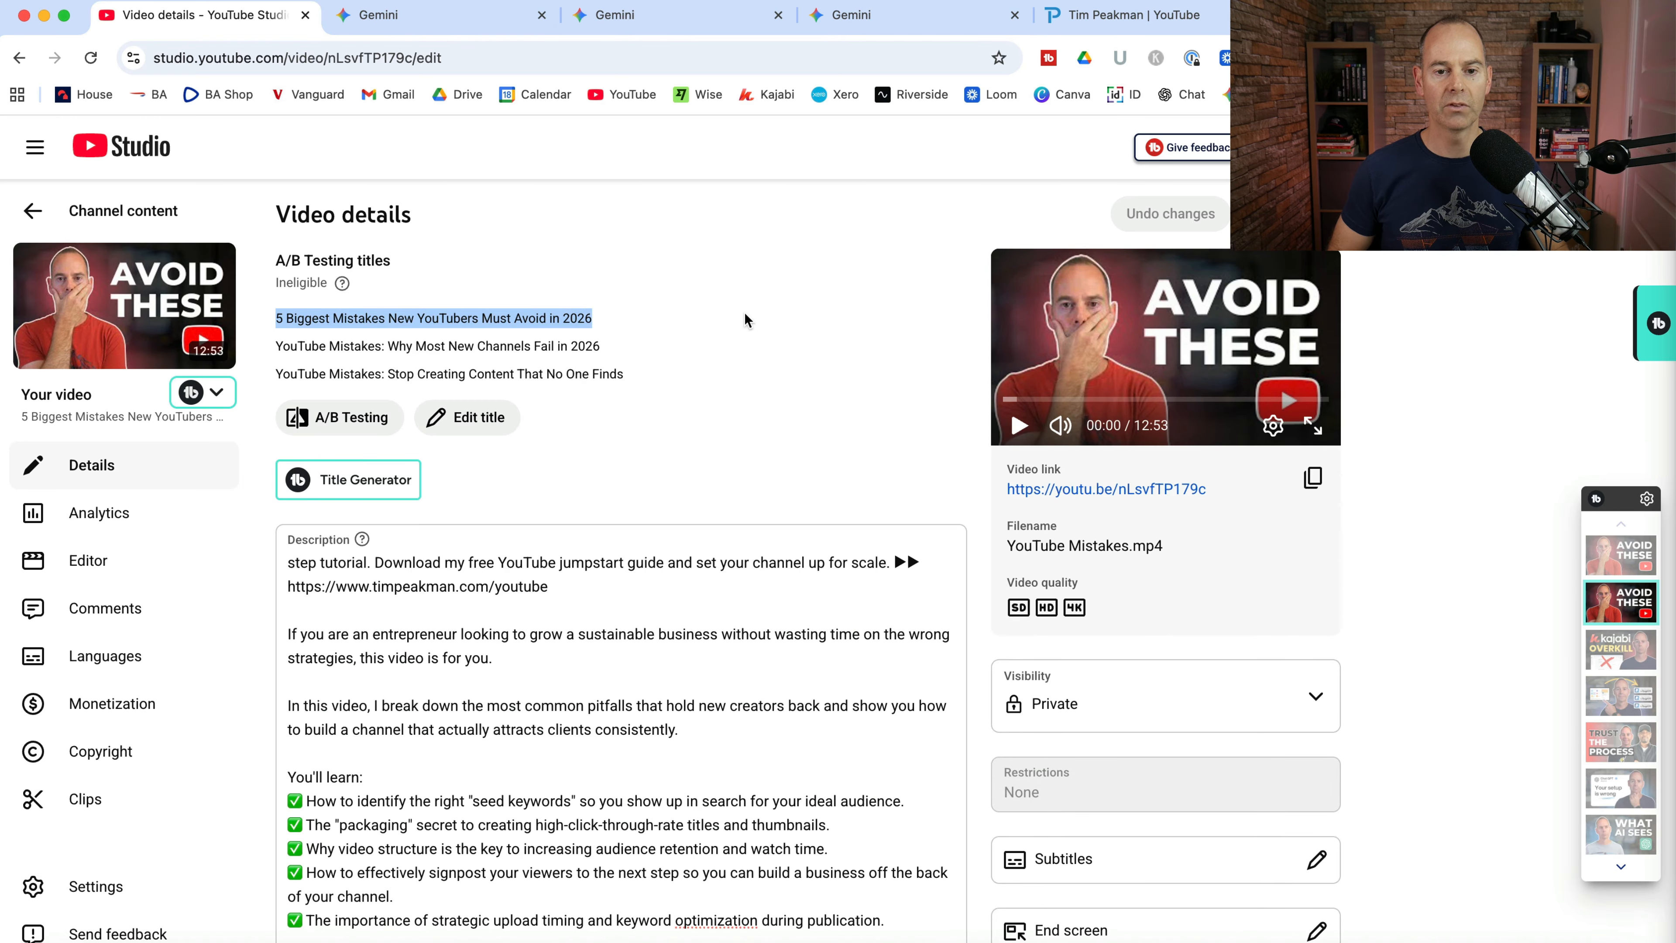
key("super+c")
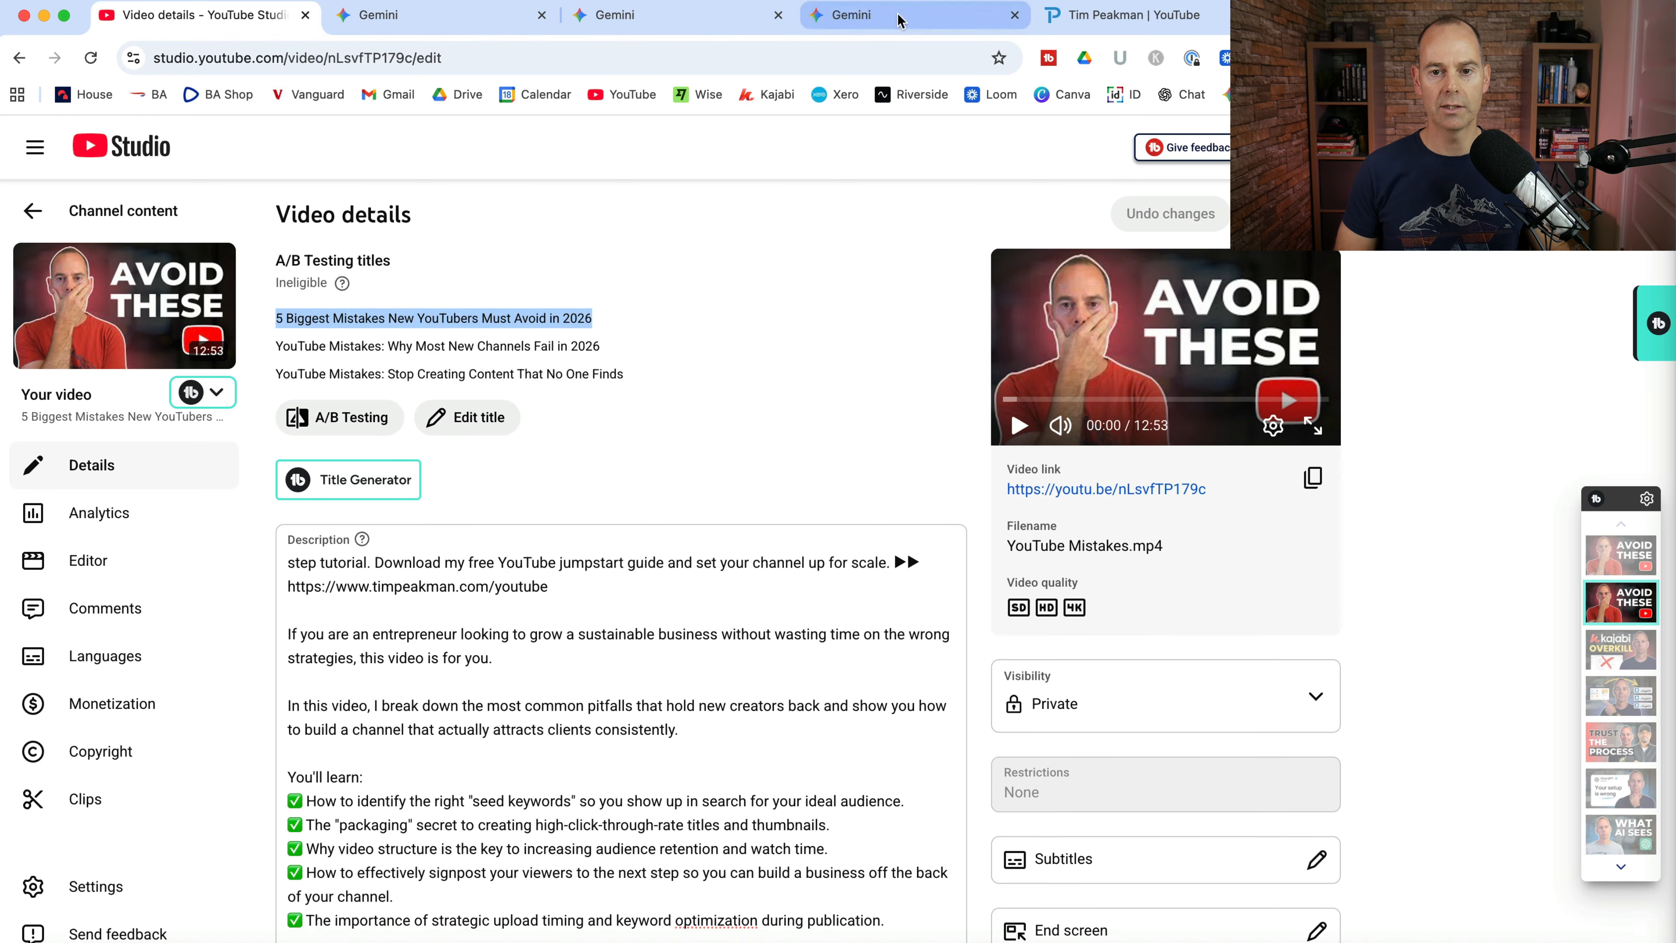
left_click(851, 14)
key("super+v")
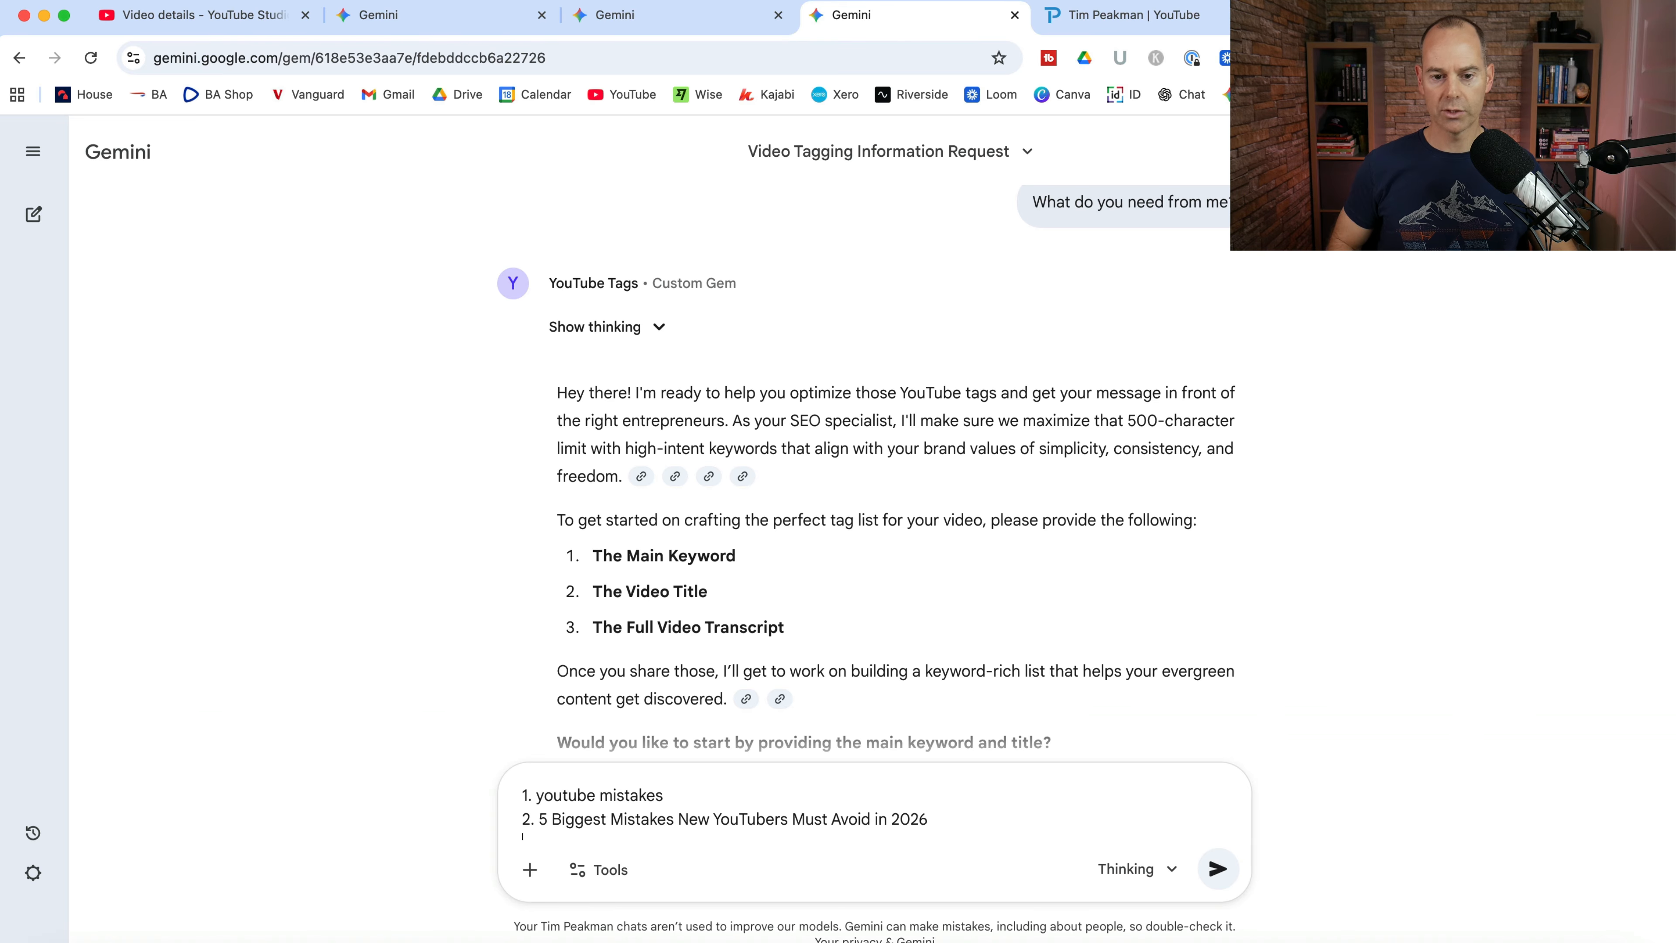
Add the full transcript from captions.sbv as item 3 of the Gemini prompt and submit it.
type("3.")
key("ctrl+Up")
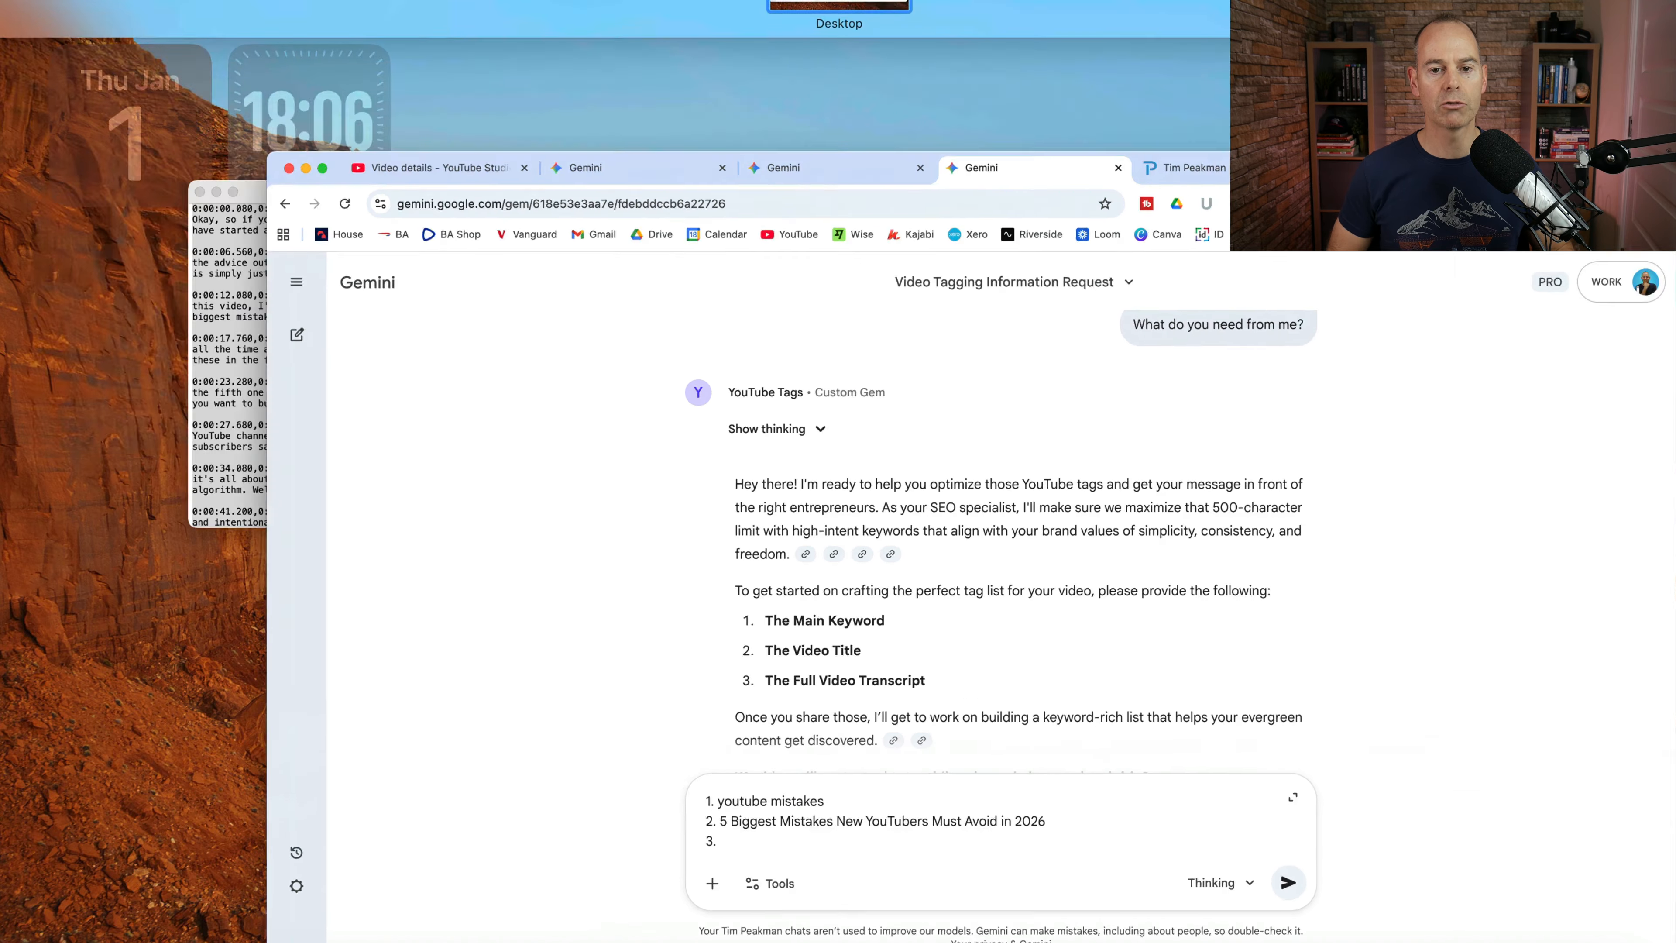
left_click(301, 274)
left_click(749, 373)
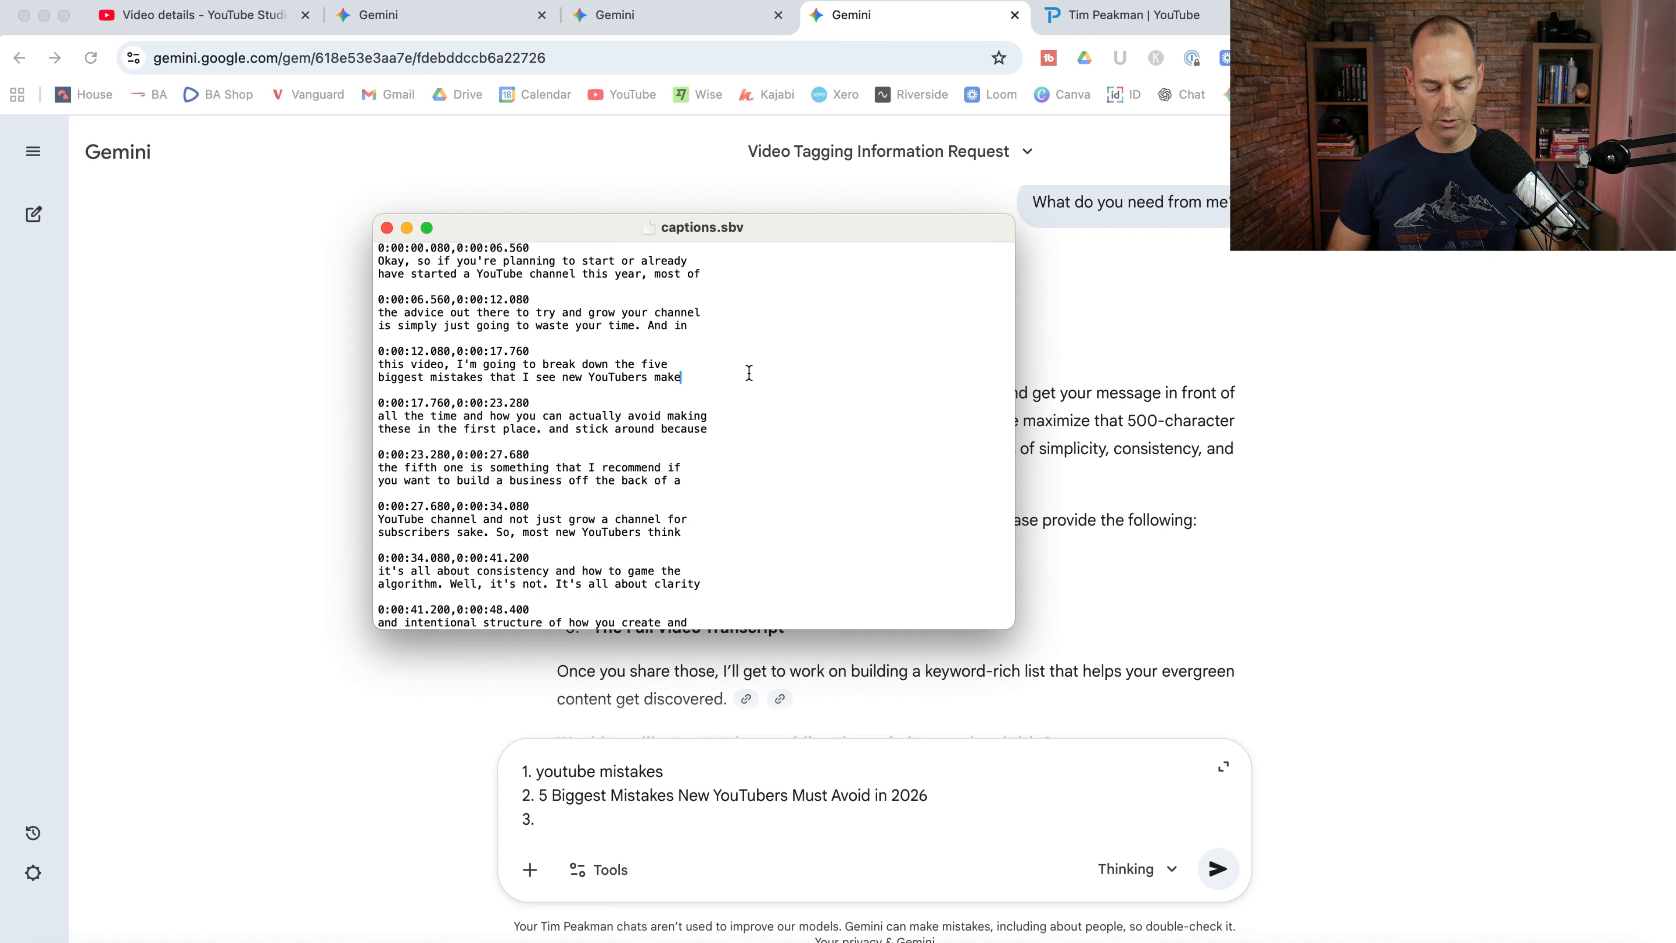
key("super+a")
key("ctrl+Up")
left_click(838, 749)
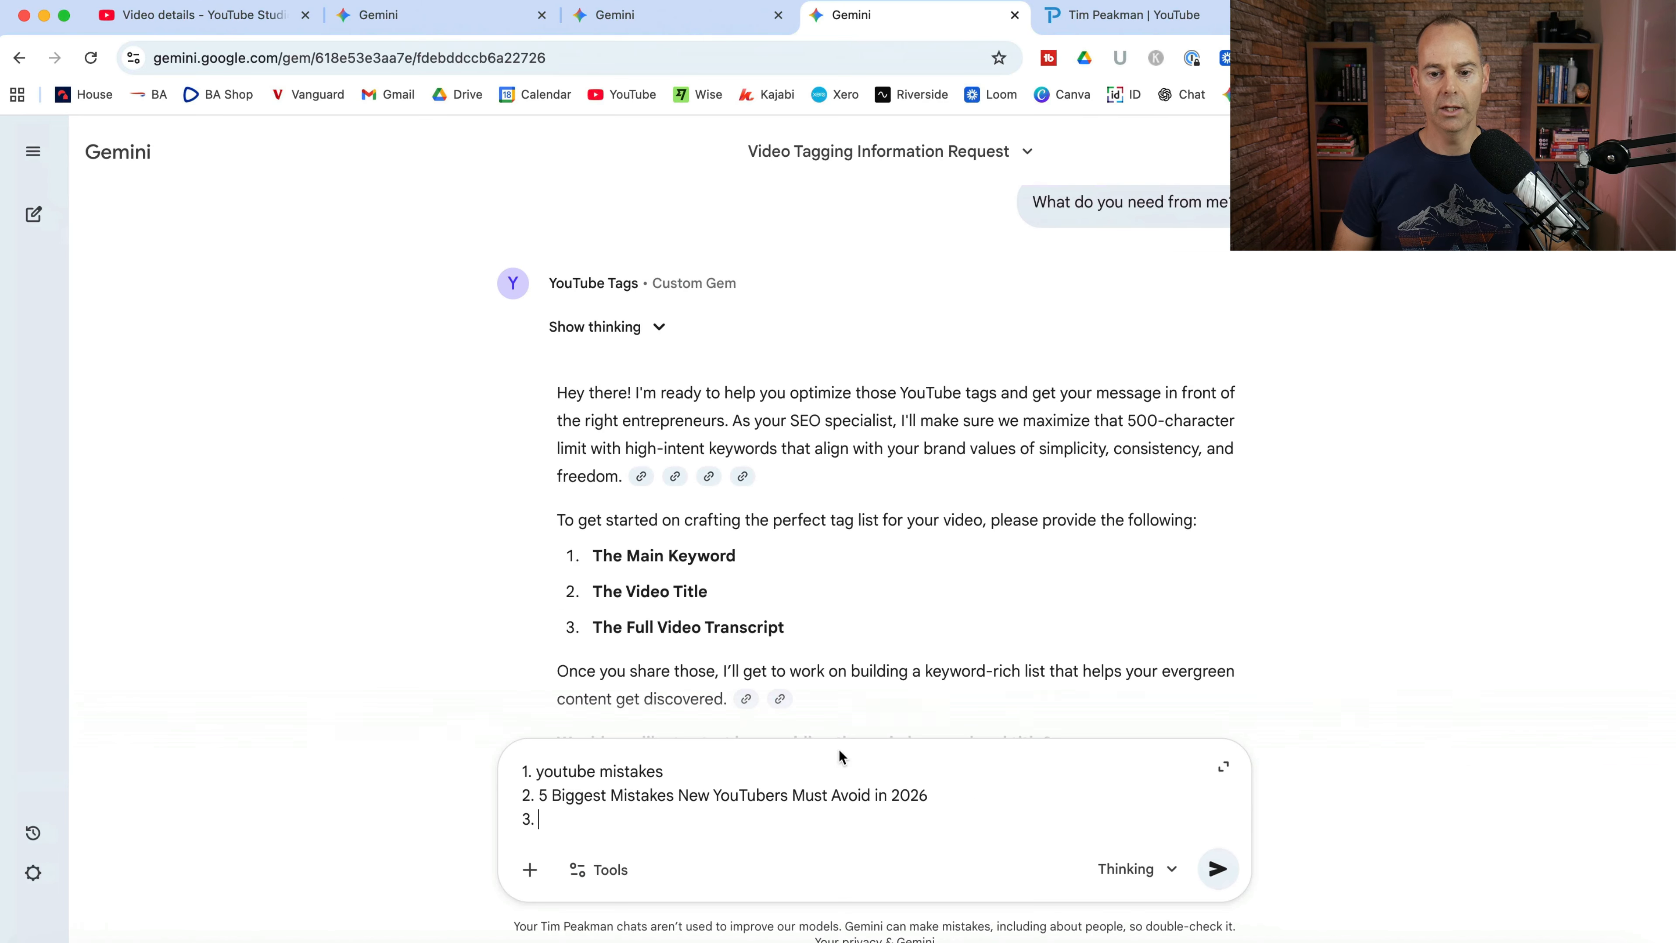
key("super+v")
key("Return")
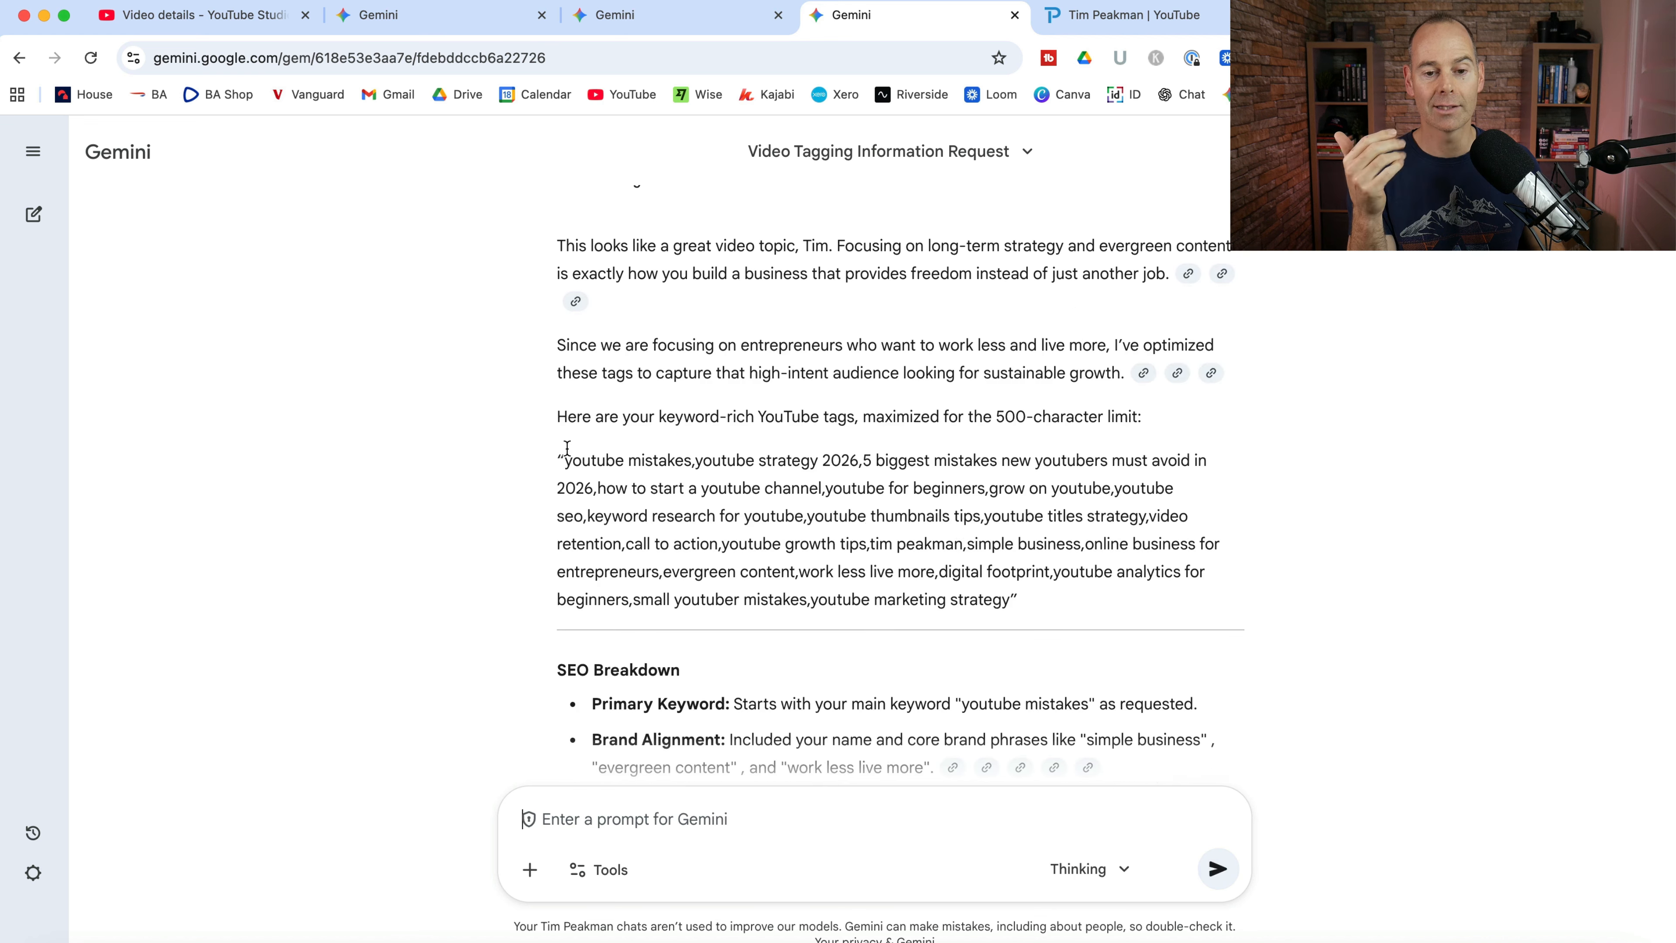
Copy the generated comma-separated tag list from Gemini, without its quotation marks, into the video's Tags in YouTube Studio.
left_click_drag(568, 464, 1007, 604)
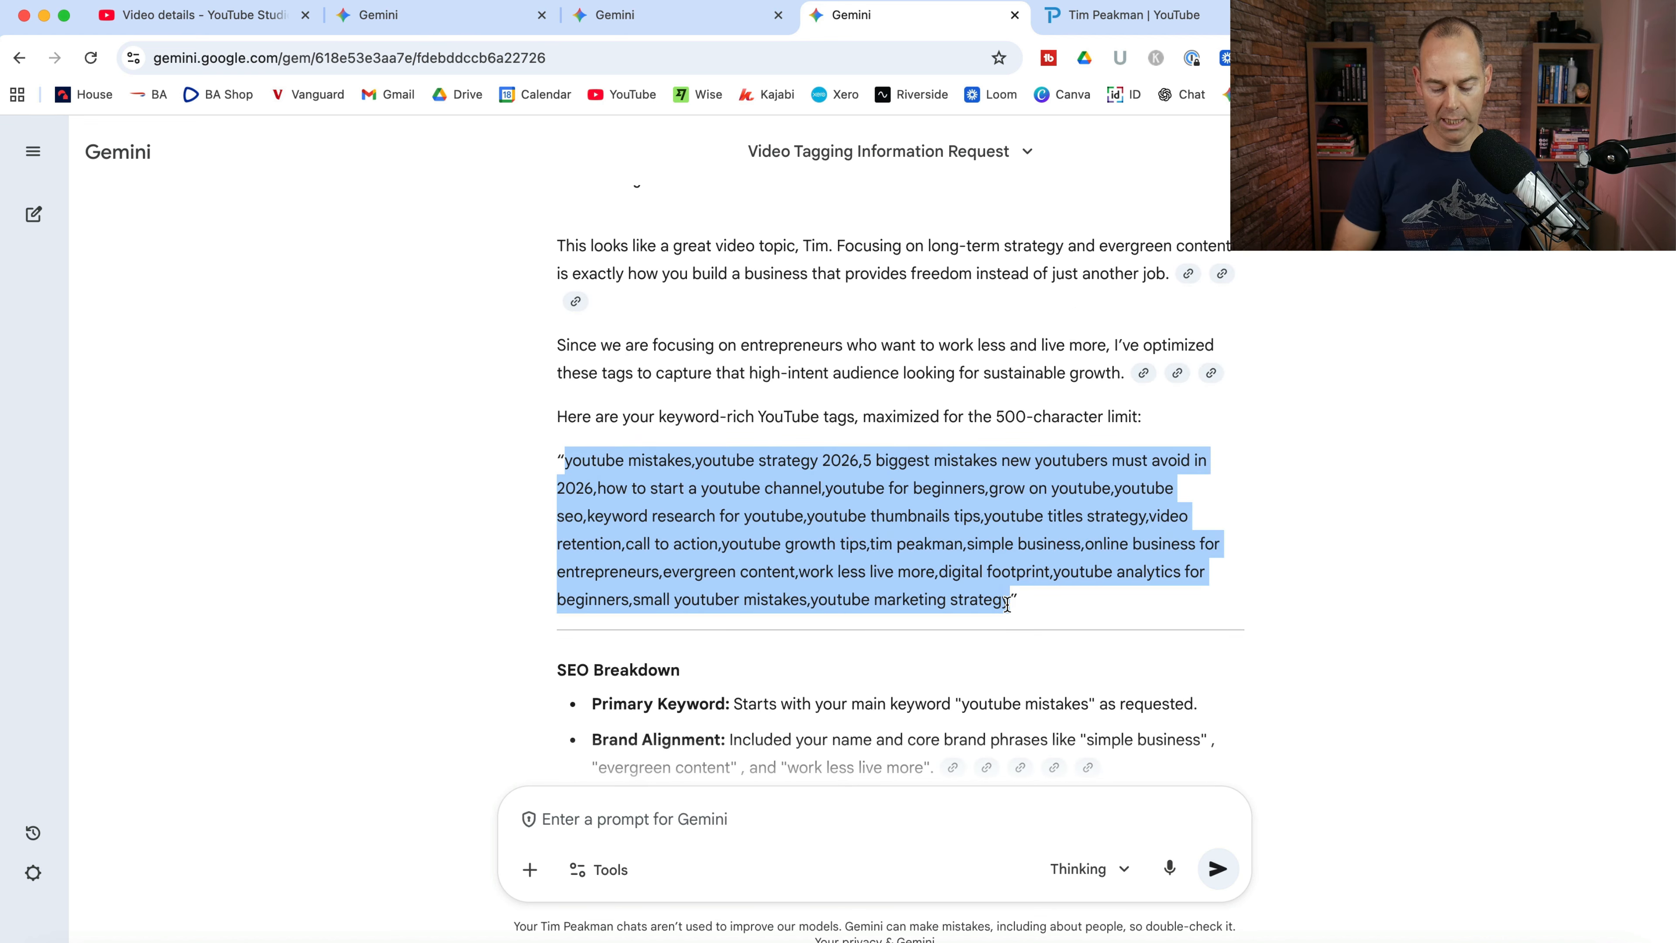
left_click(199, 14)
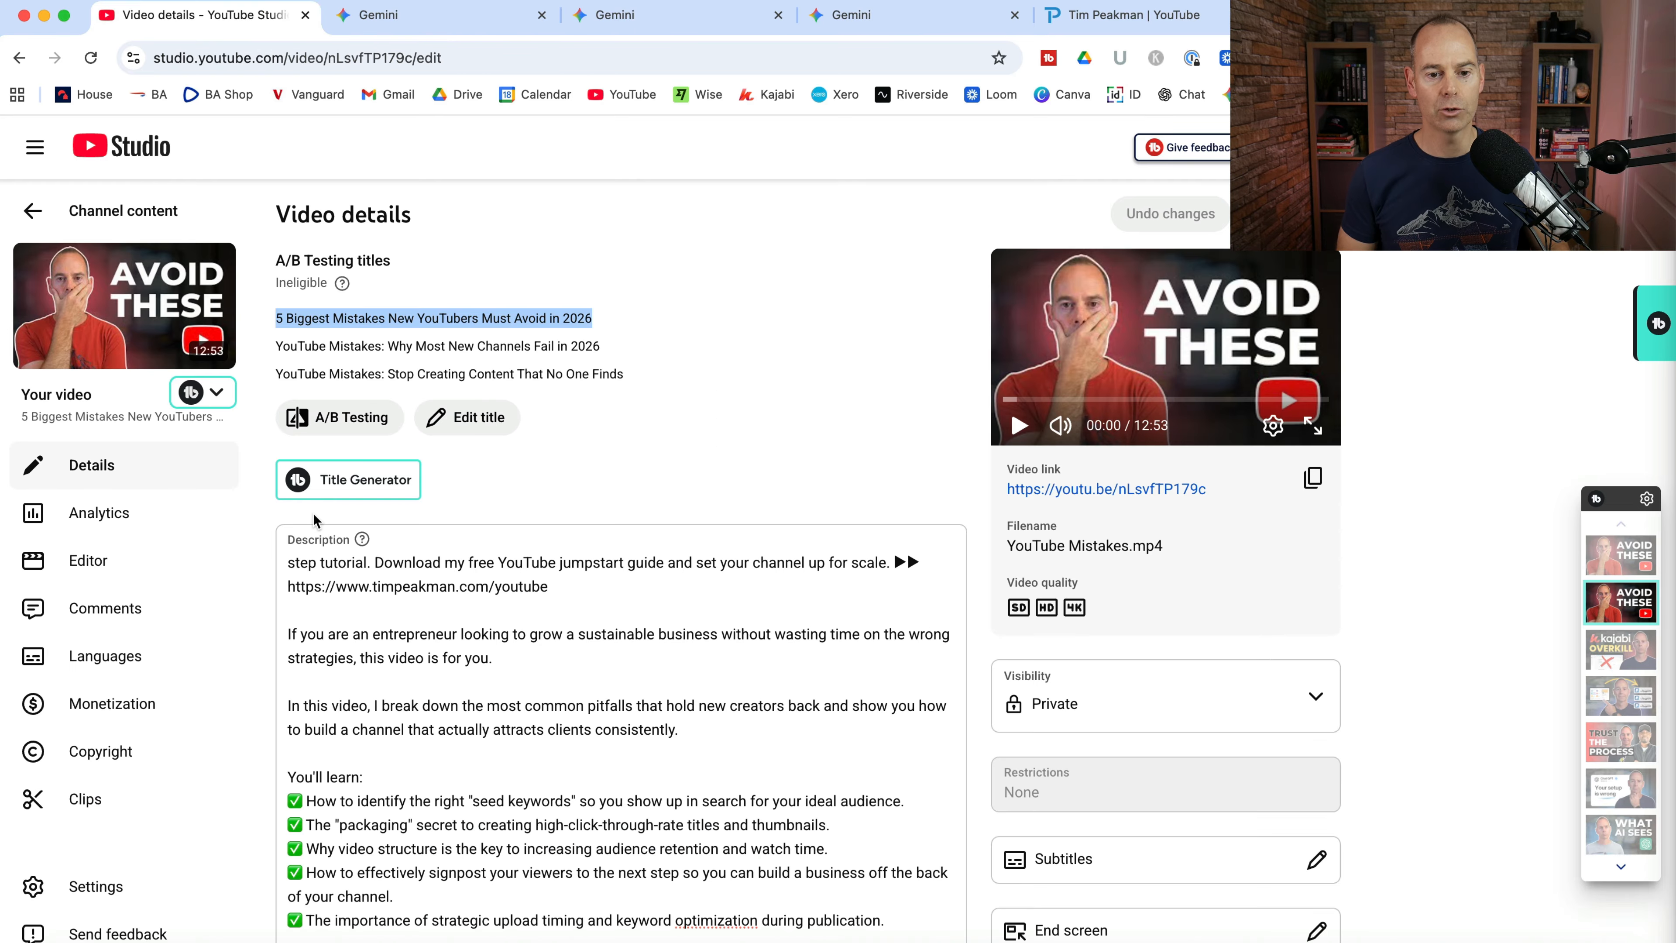
scroll(313, 512, "down", 10)
scroll(313, 512, "down", 15)
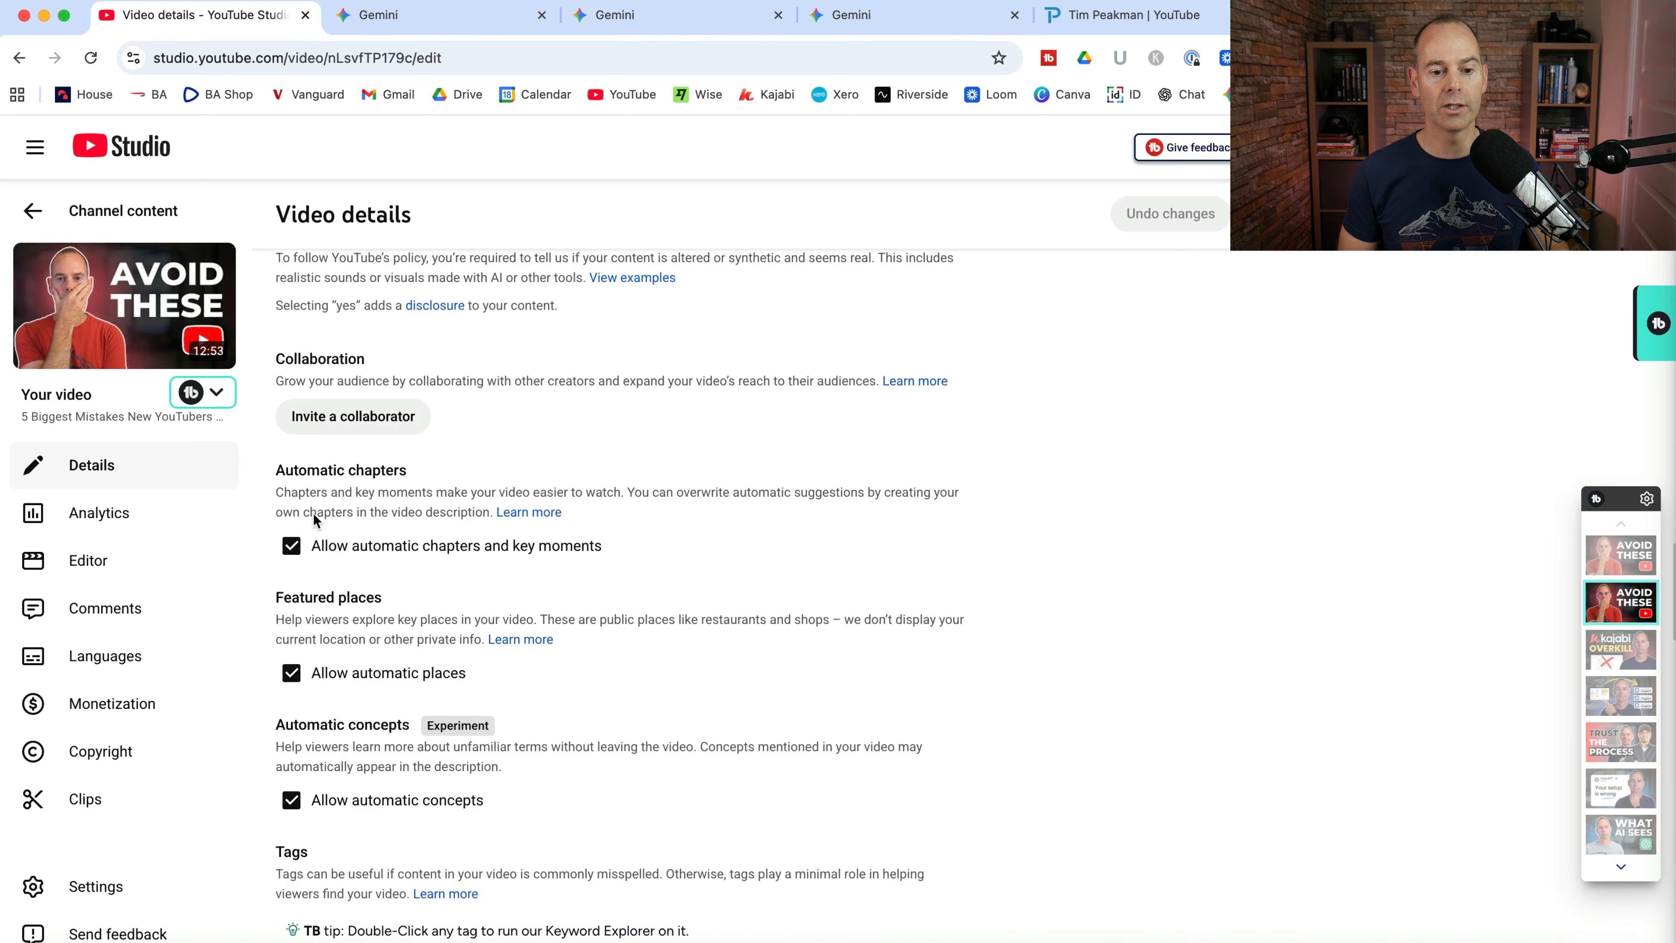
scroll(314, 502, "down", 2)
left_click(313, 330)
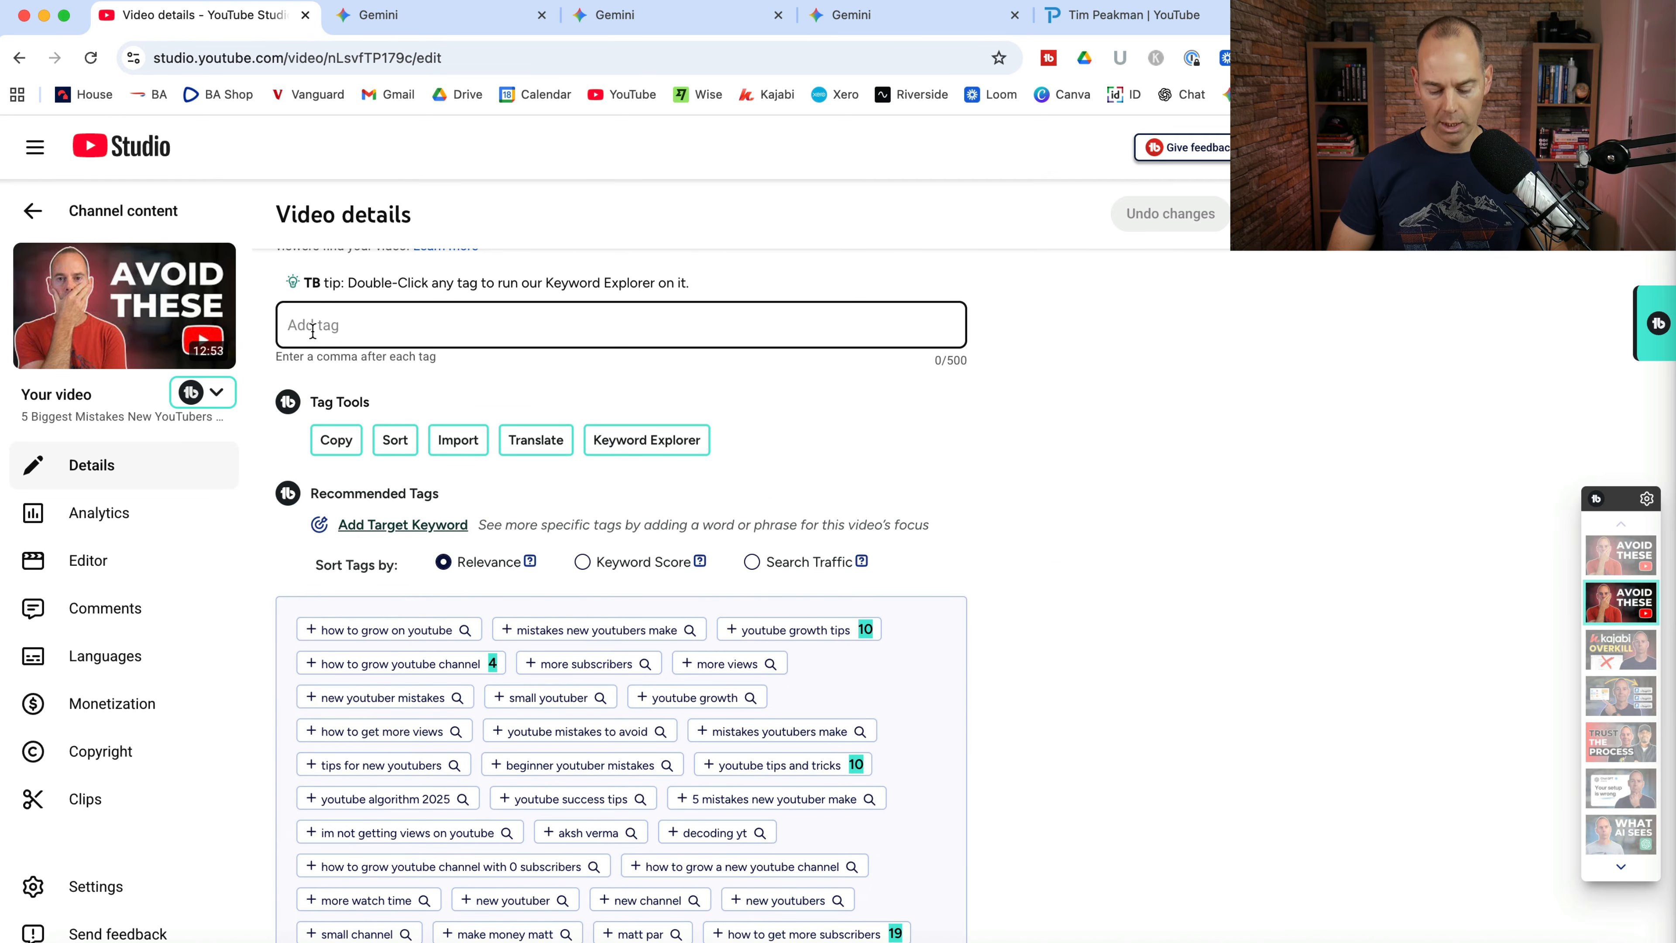
key("super+v")
scroll(759, 418, "up", 3)
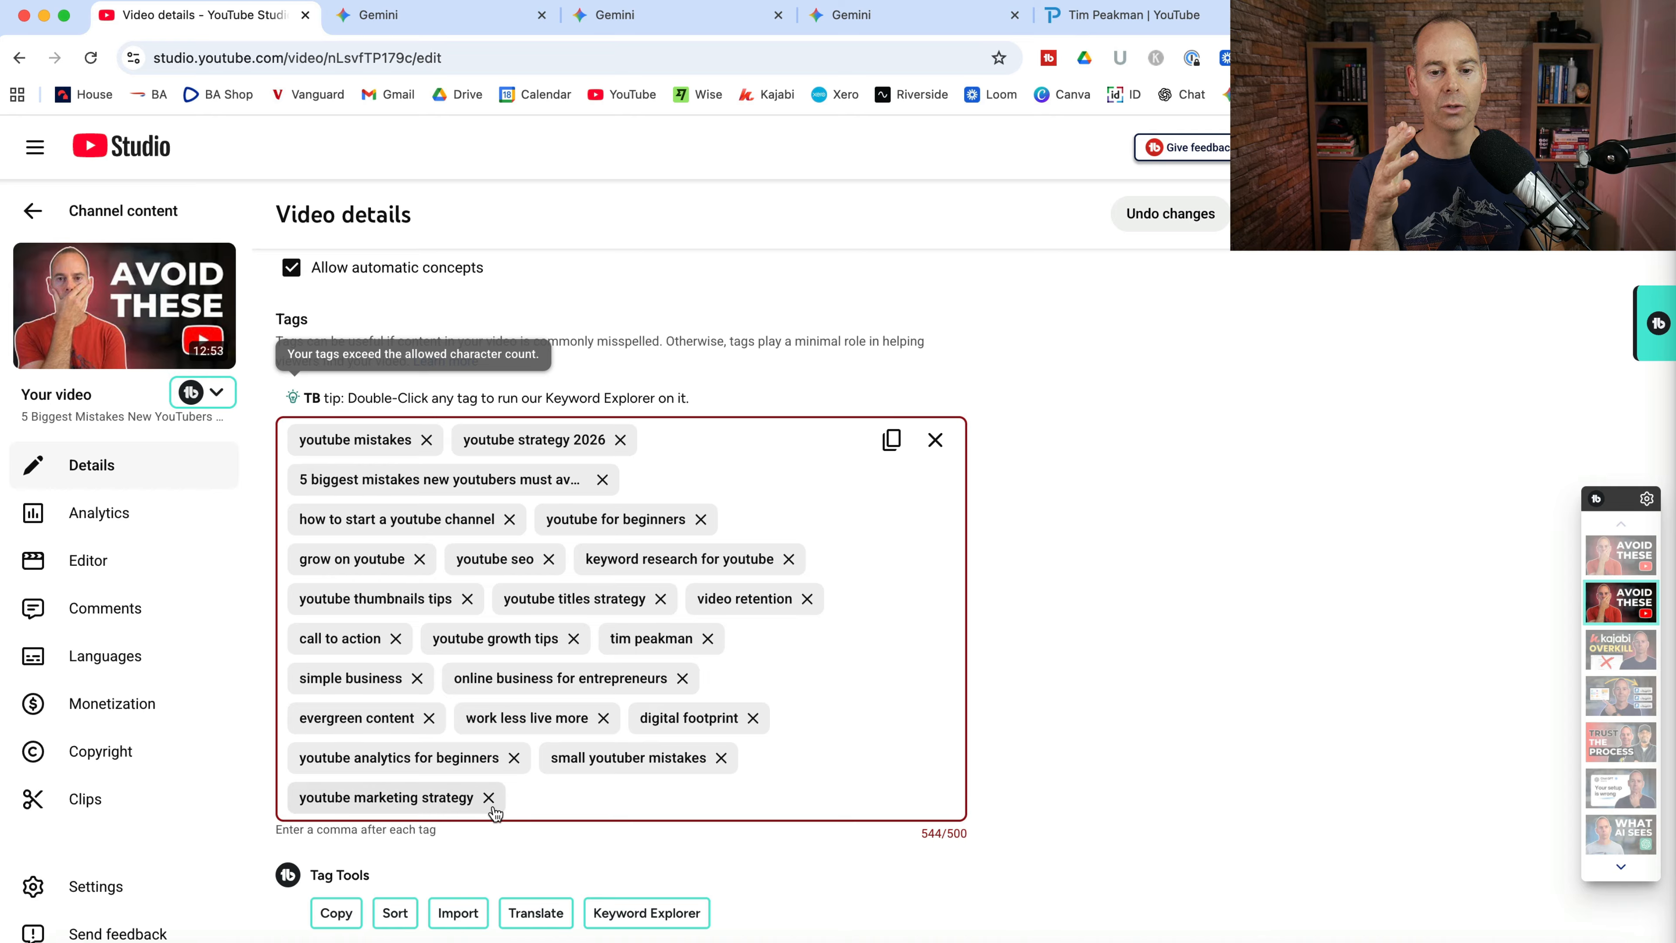
Remove the tag starting "5 biggest mistakes new youtubers must" and save the video's changes.
left_click(602, 479)
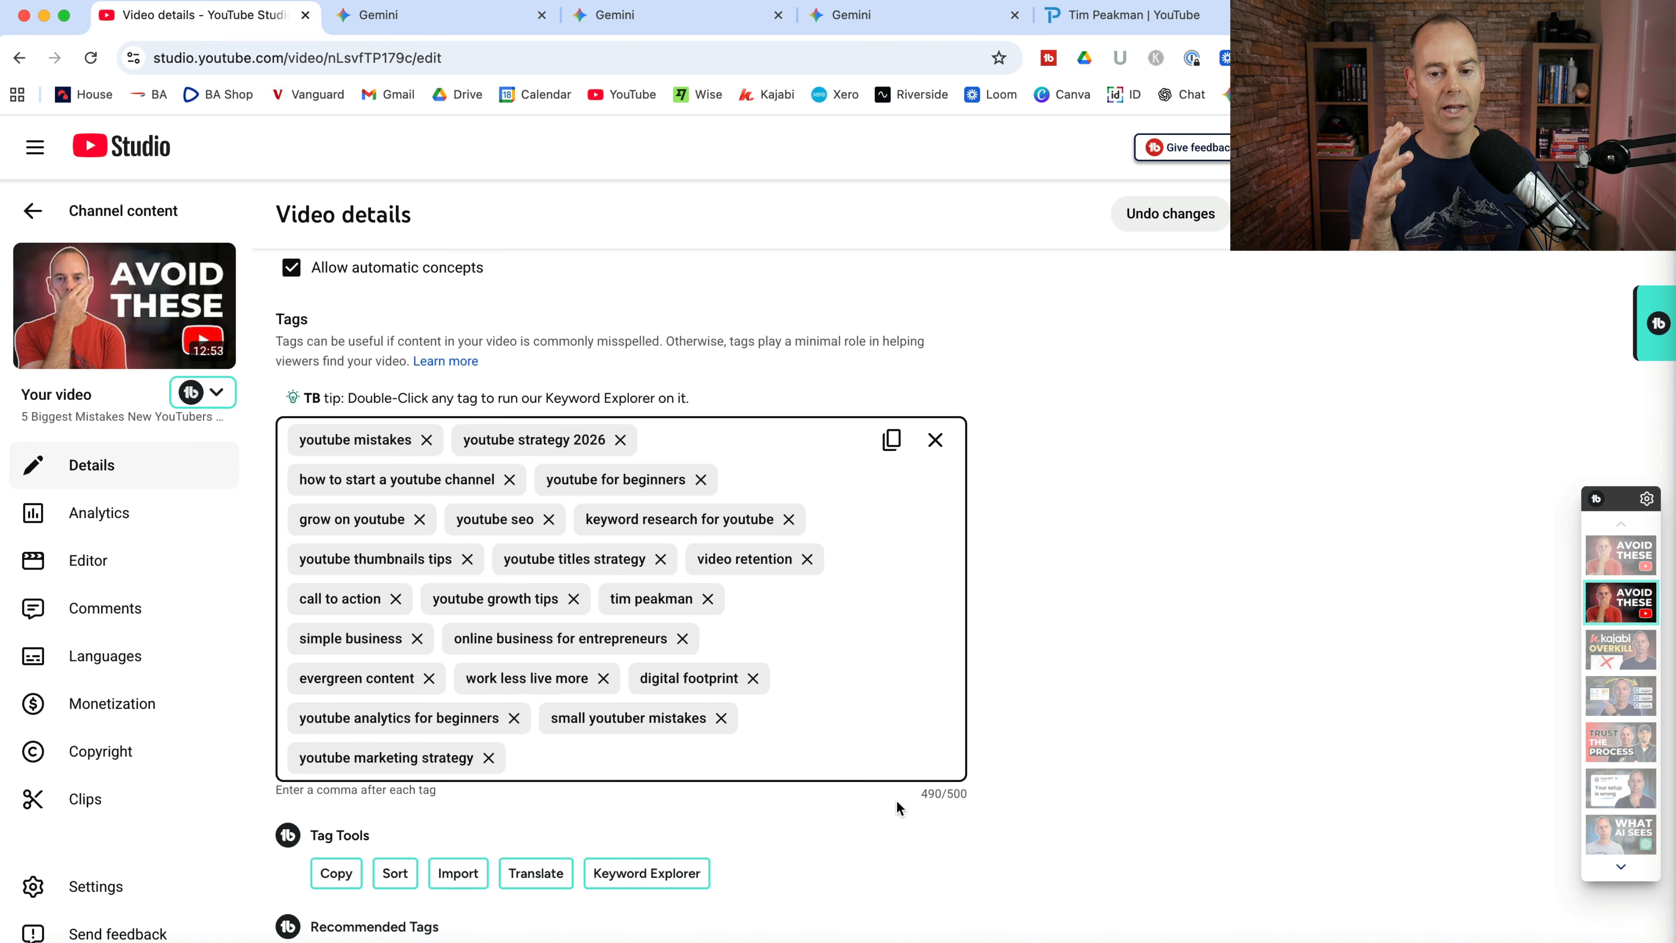
left_click(1271, 214)
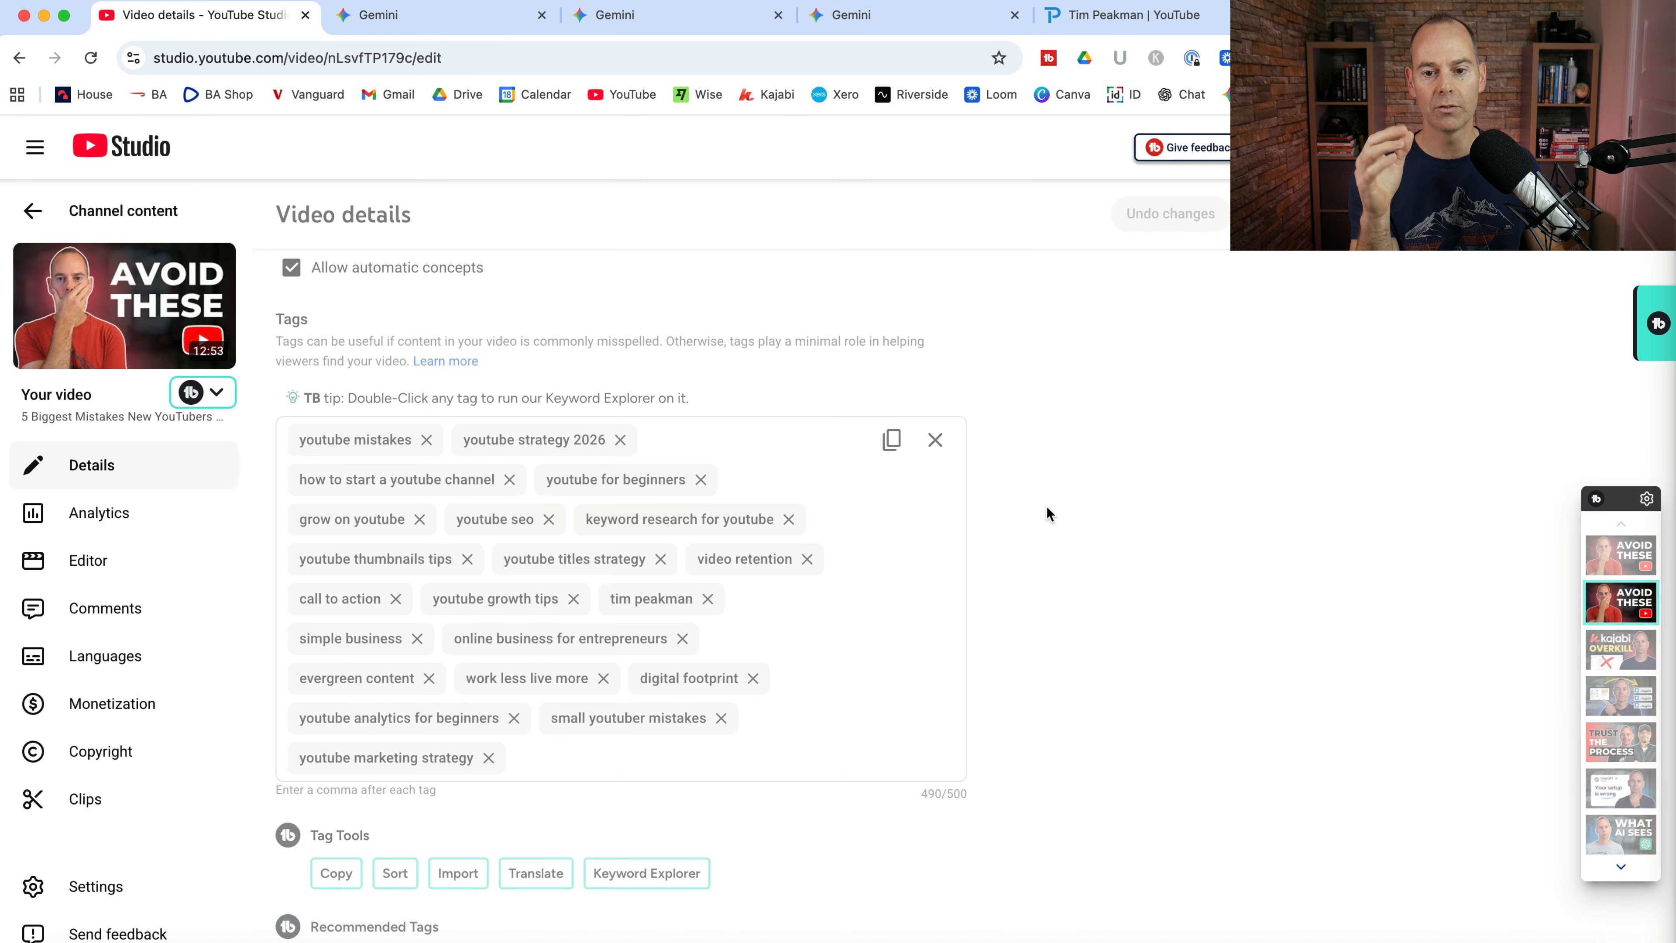
Look back over the video's titles, description, hashtags and timestamps, as well as the end screen and cards options.
scroll(978, 561, "up", 9)
scroll(978, 561, "up", 15)
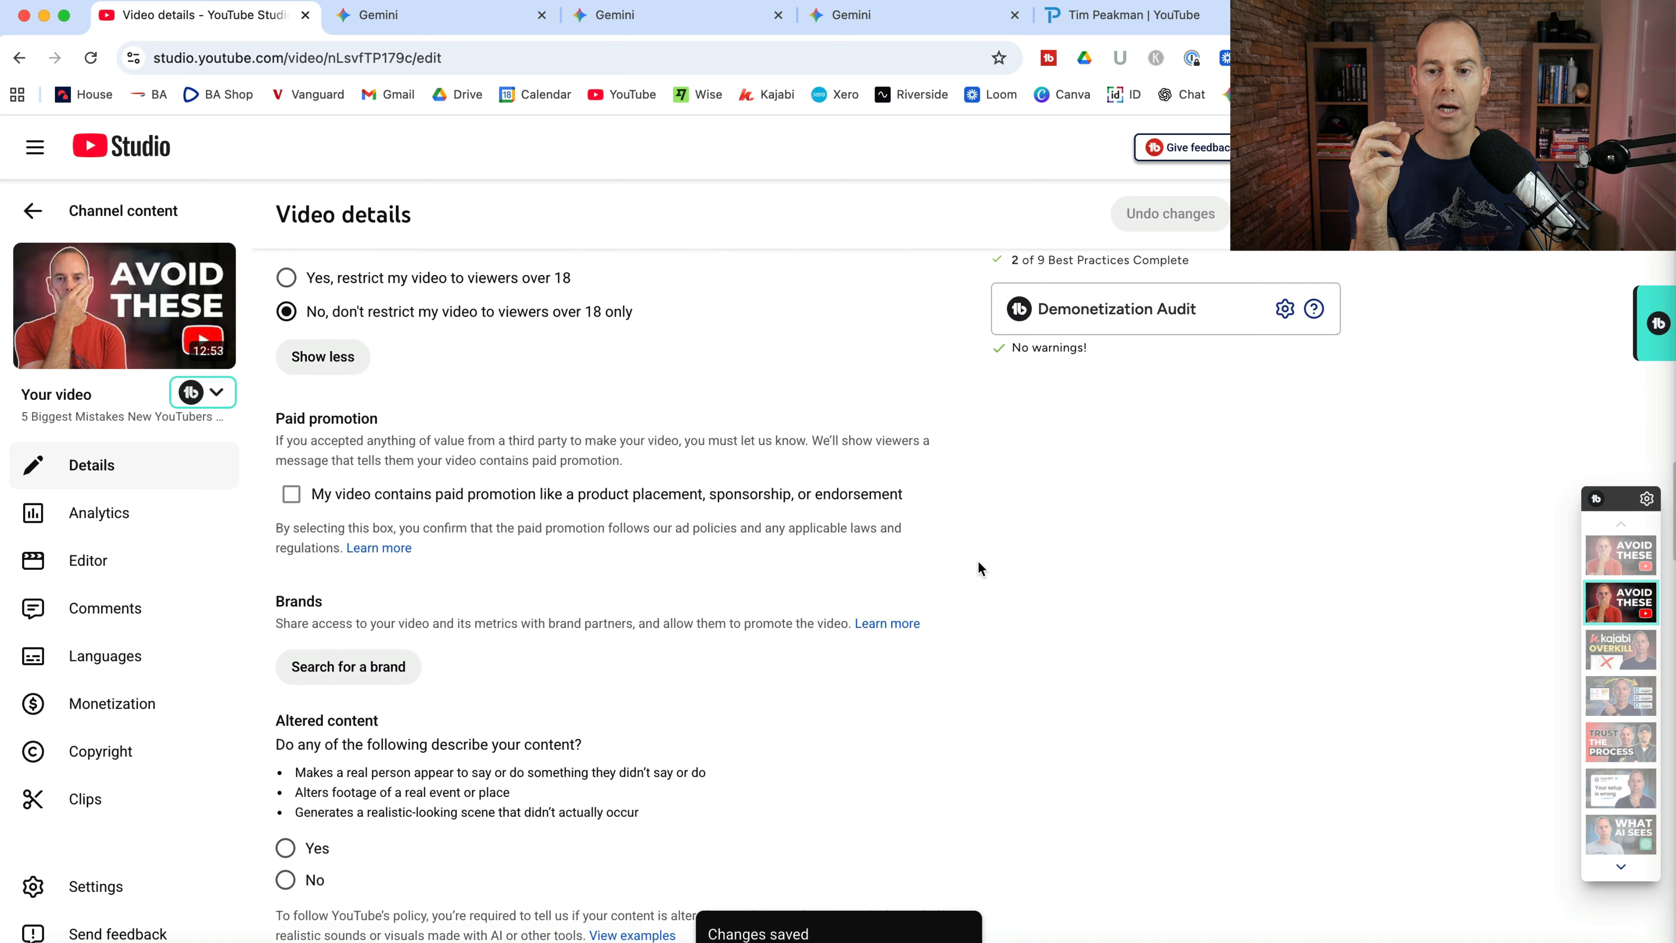
scroll(978, 569, "up", 5)
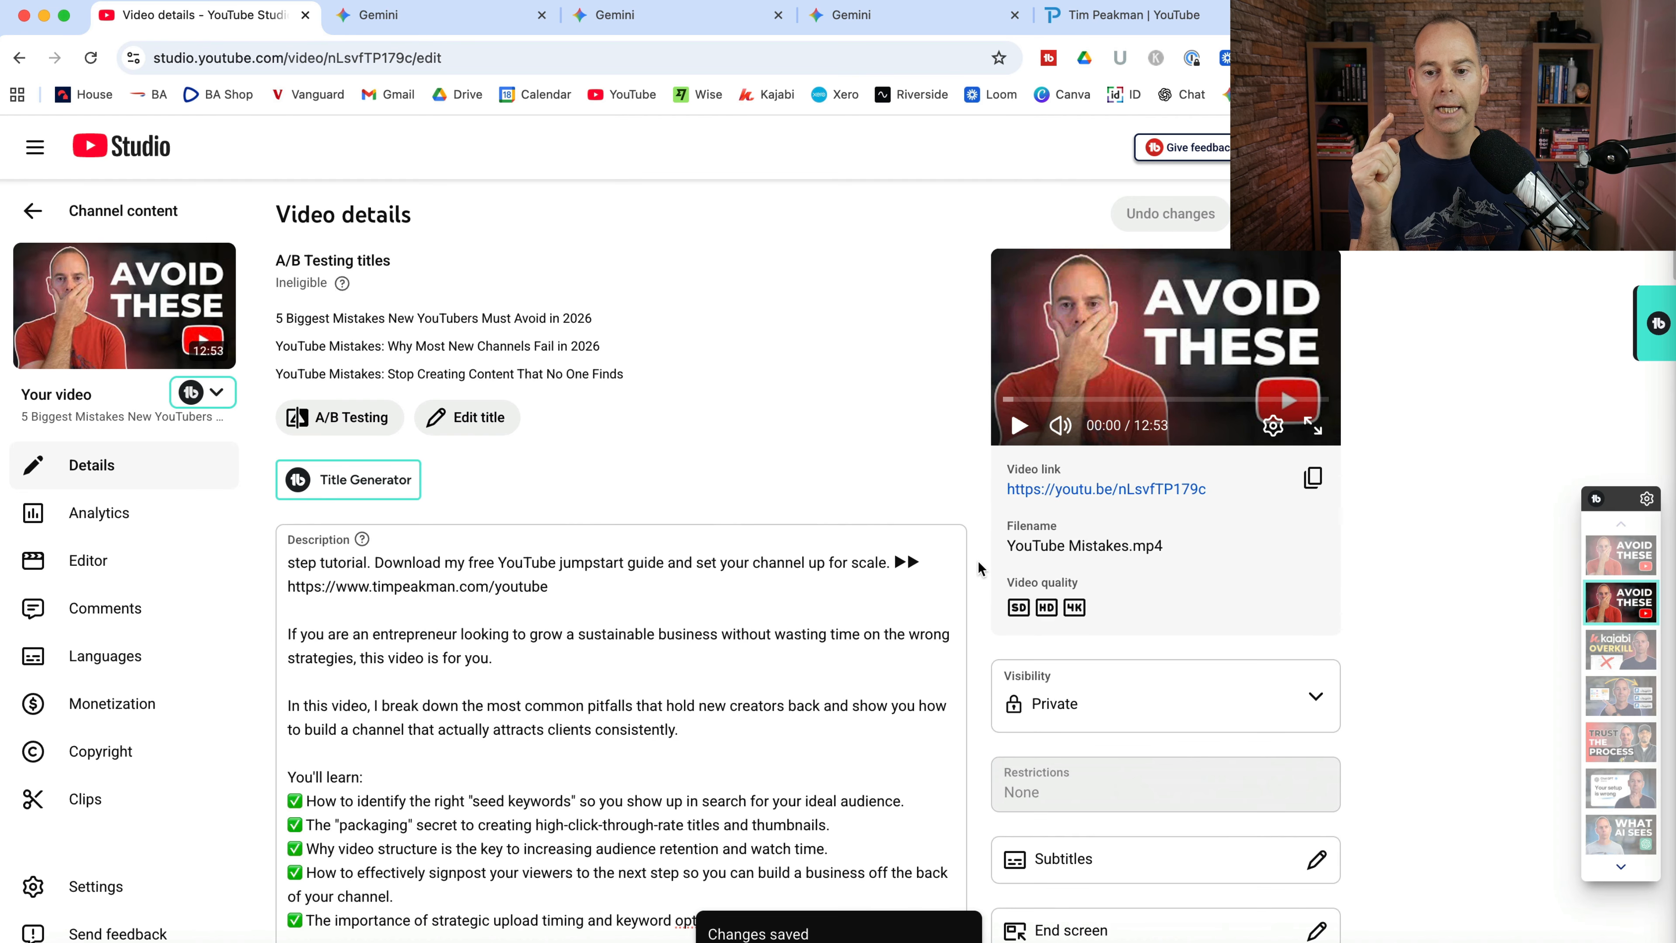
scroll(979, 569, "down", 12)
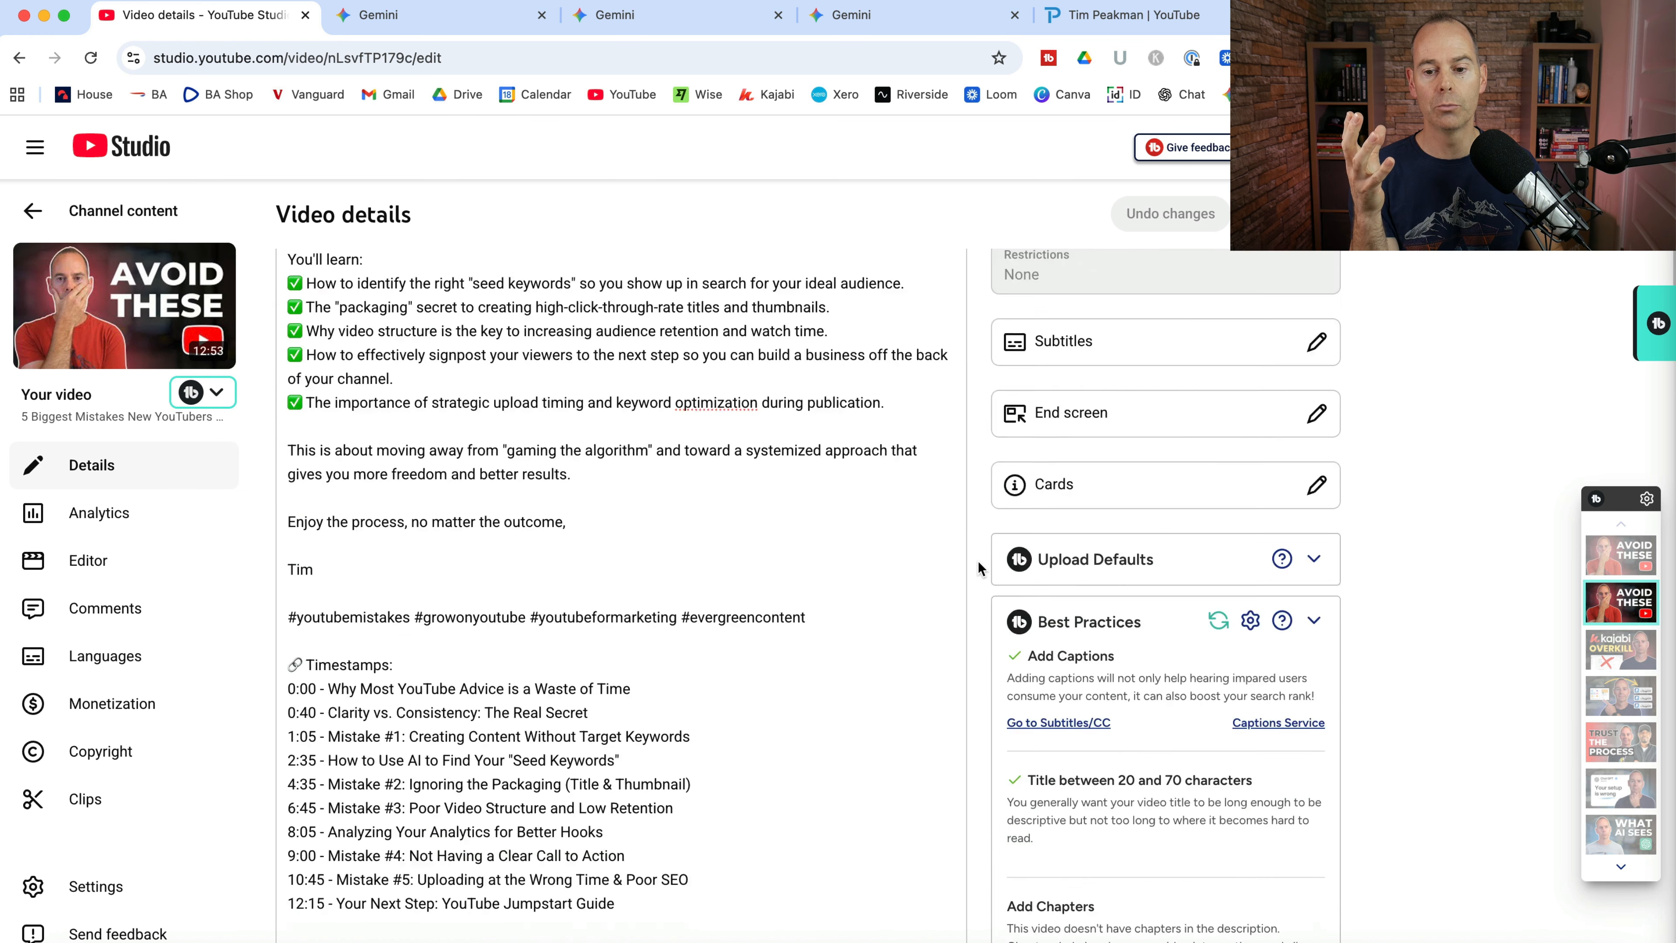
scroll(978, 570, "up", 10)
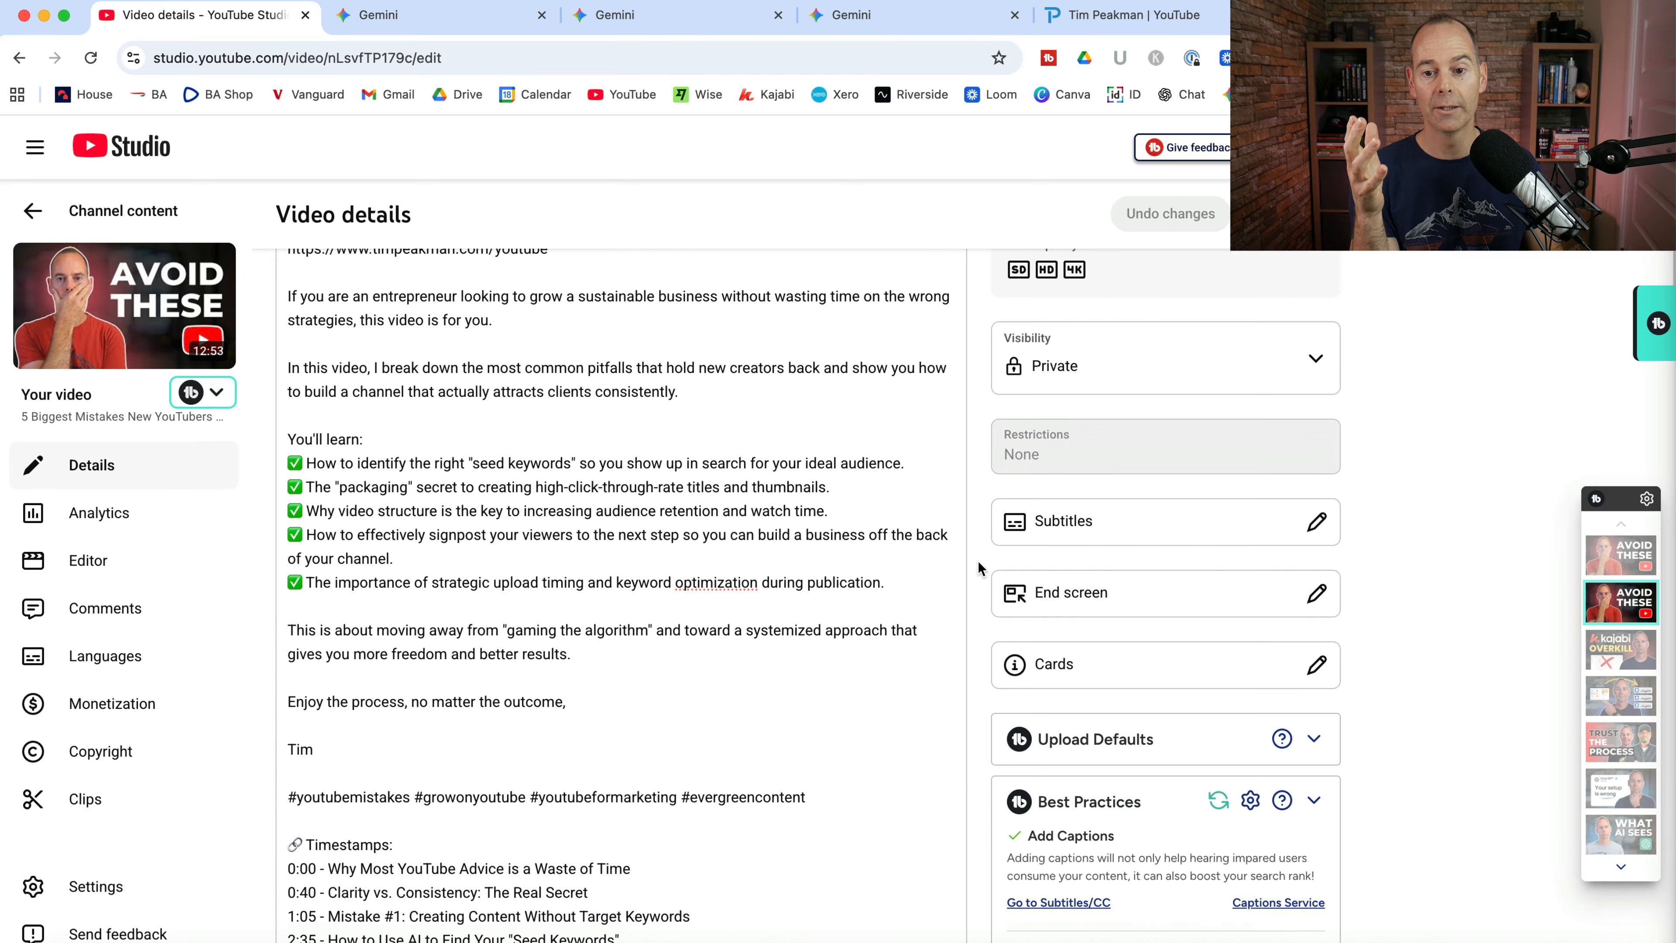
scroll(652, 750, "down", 1)
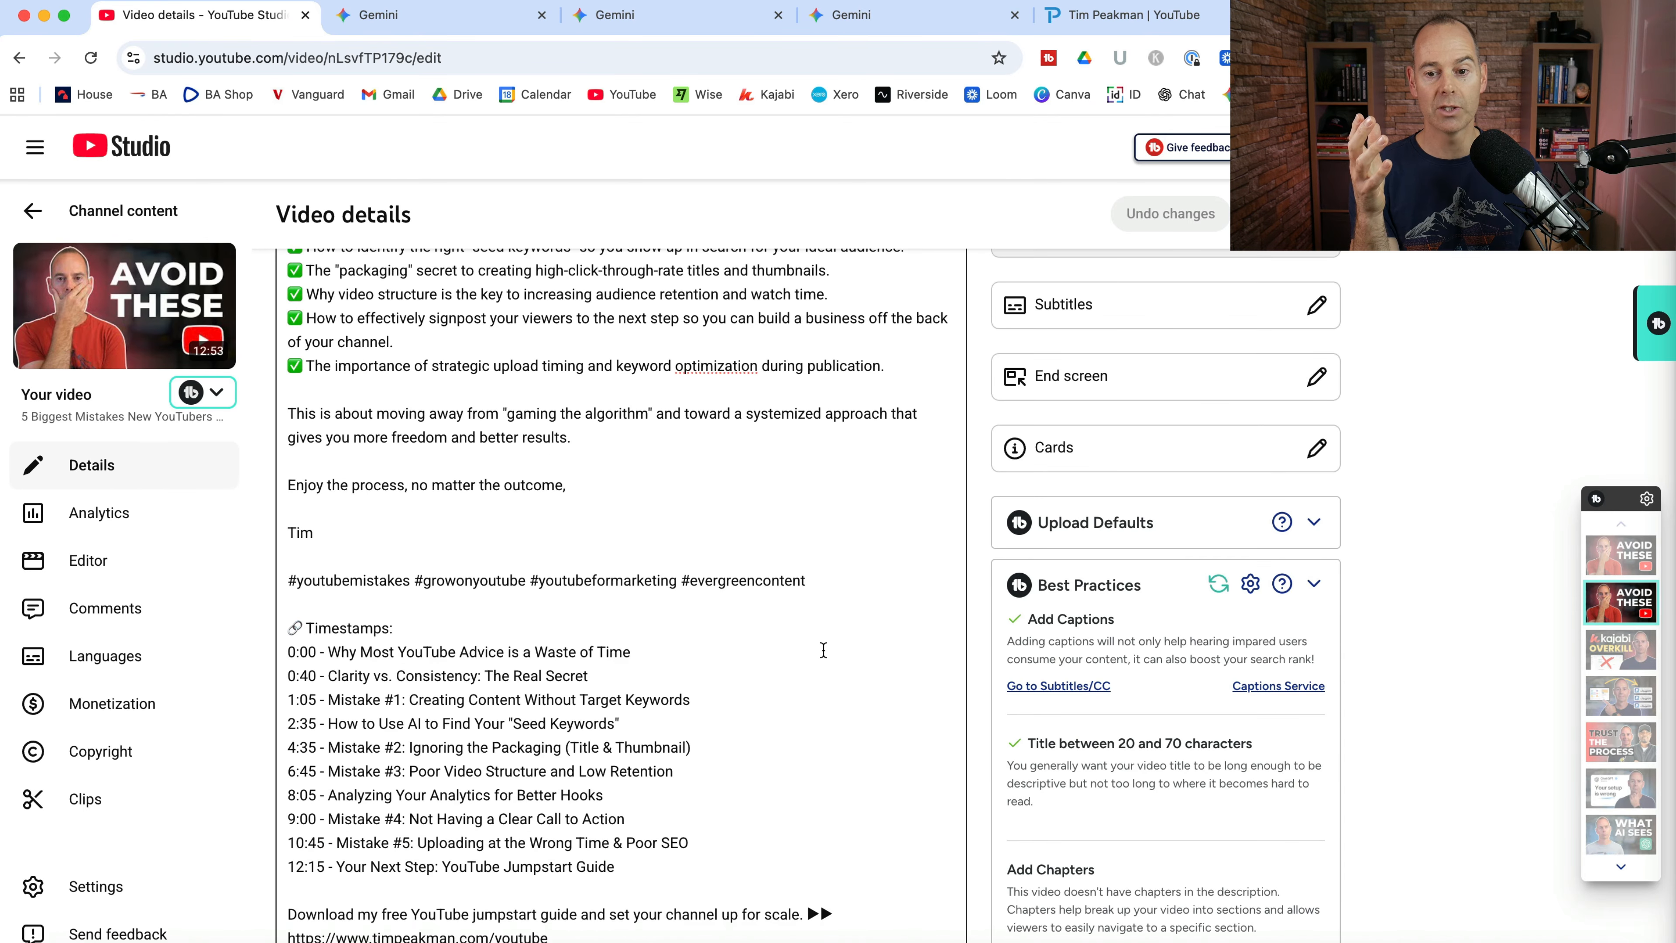
scroll(1024, 578, "up", 4)
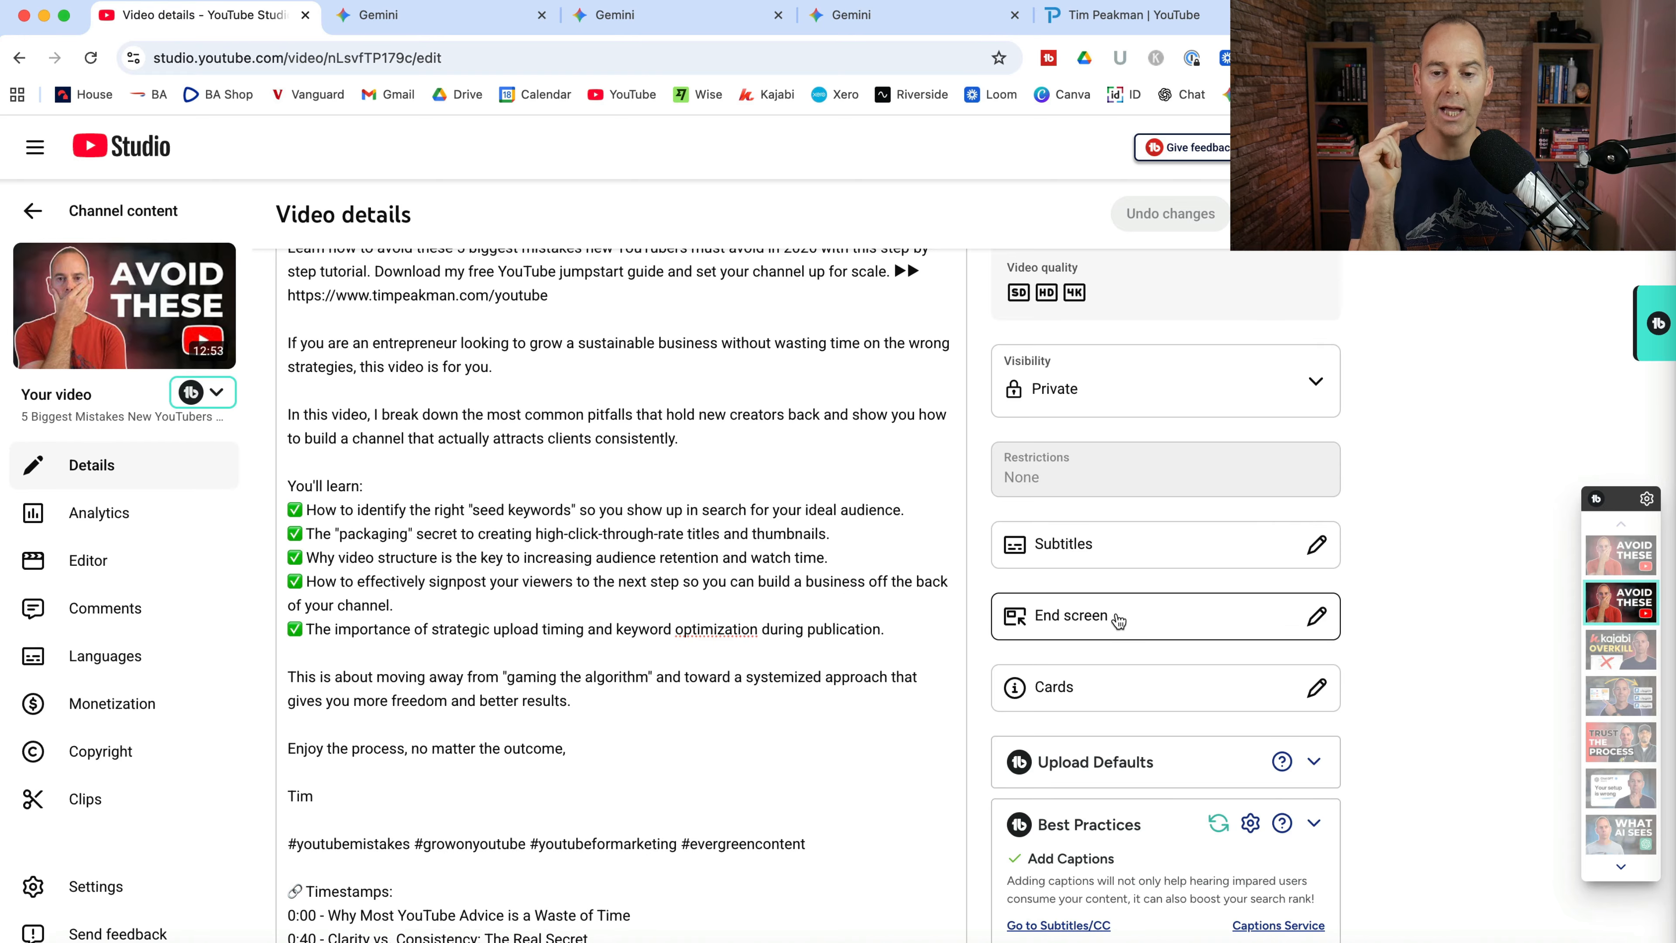
Apply both elements of the TubeBuddy template "YouTube Endscreen" to the video's end screen and reload the page.
left_click(1117, 621)
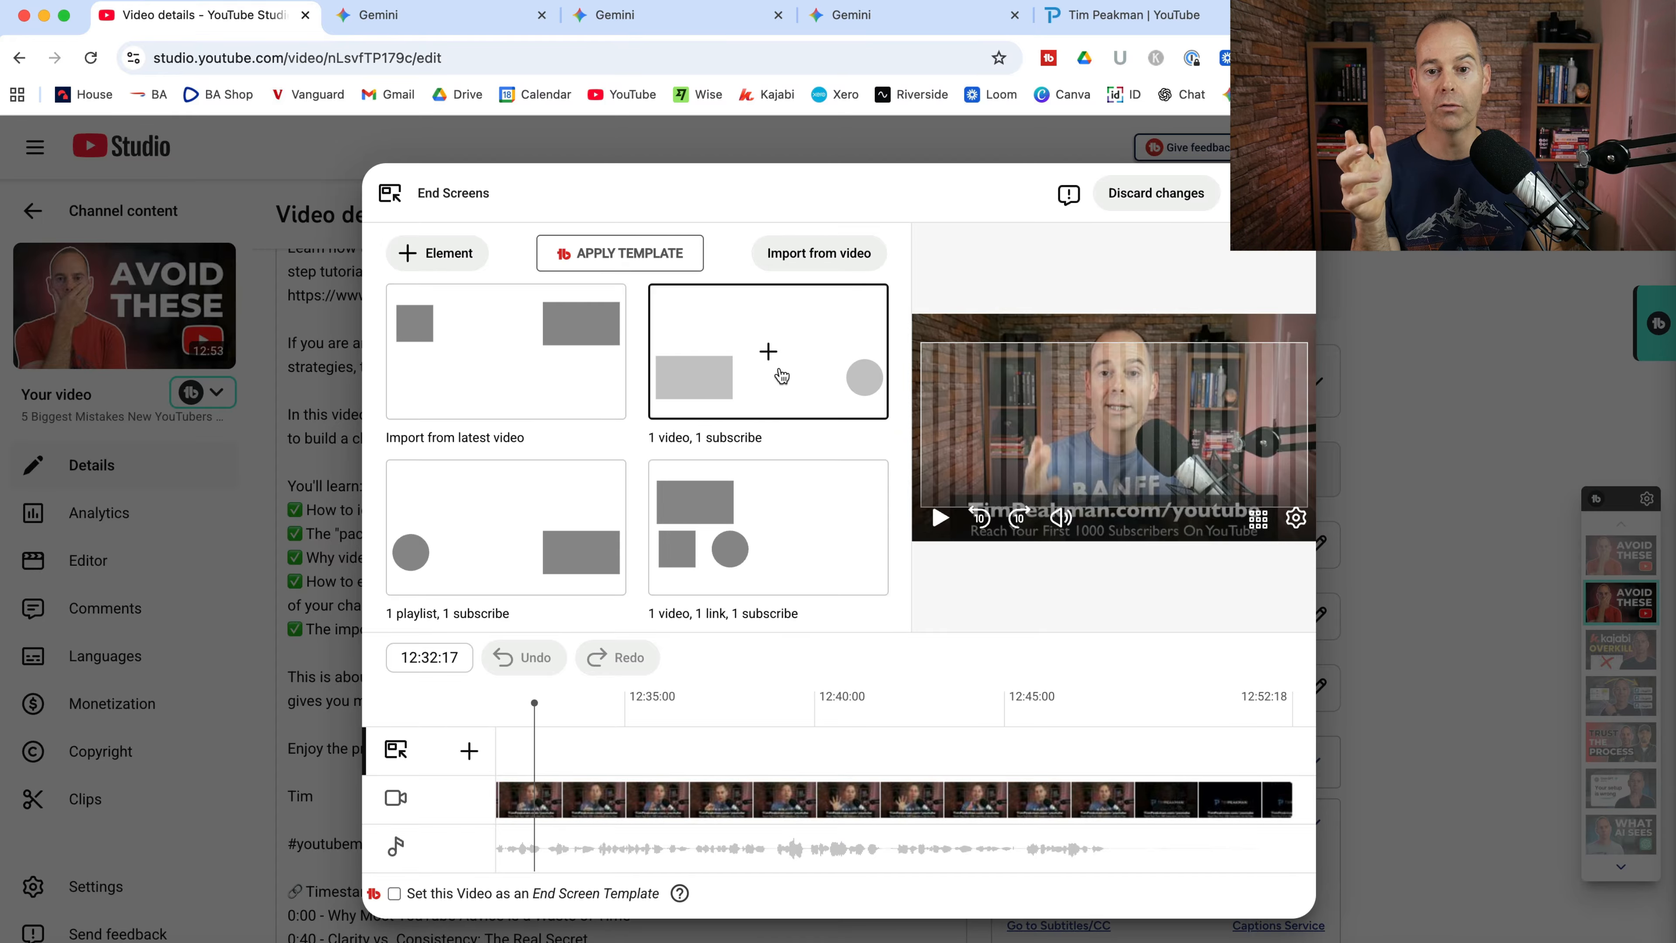
left_click(619, 256)
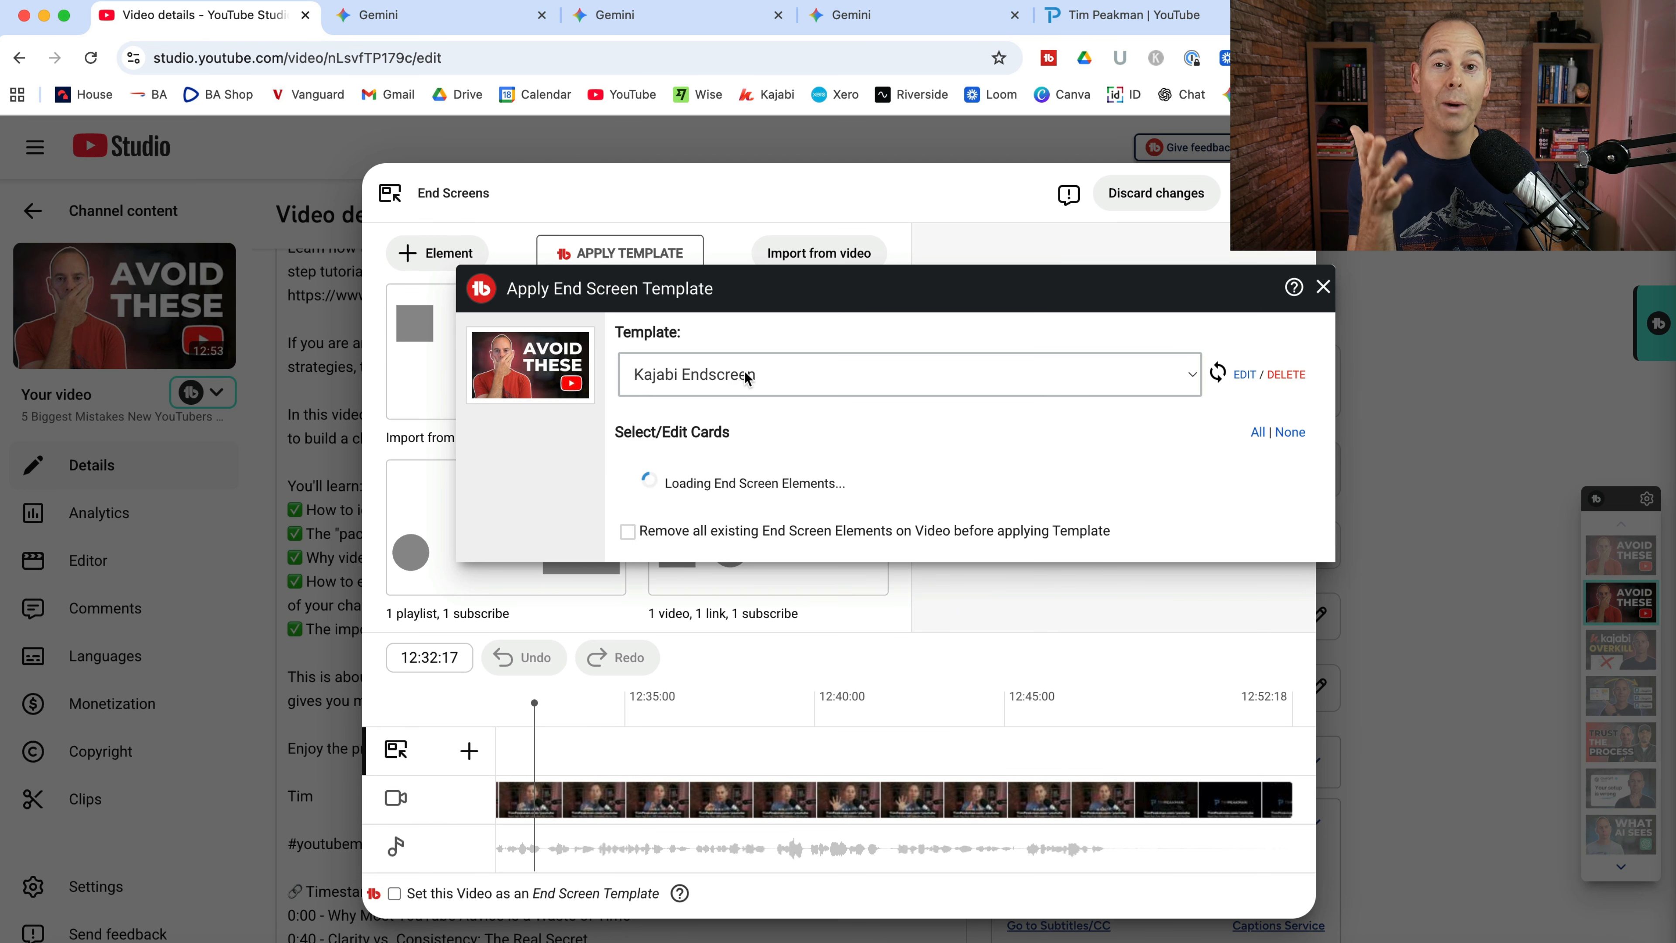
left_click(746, 377)
left_click(755, 428)
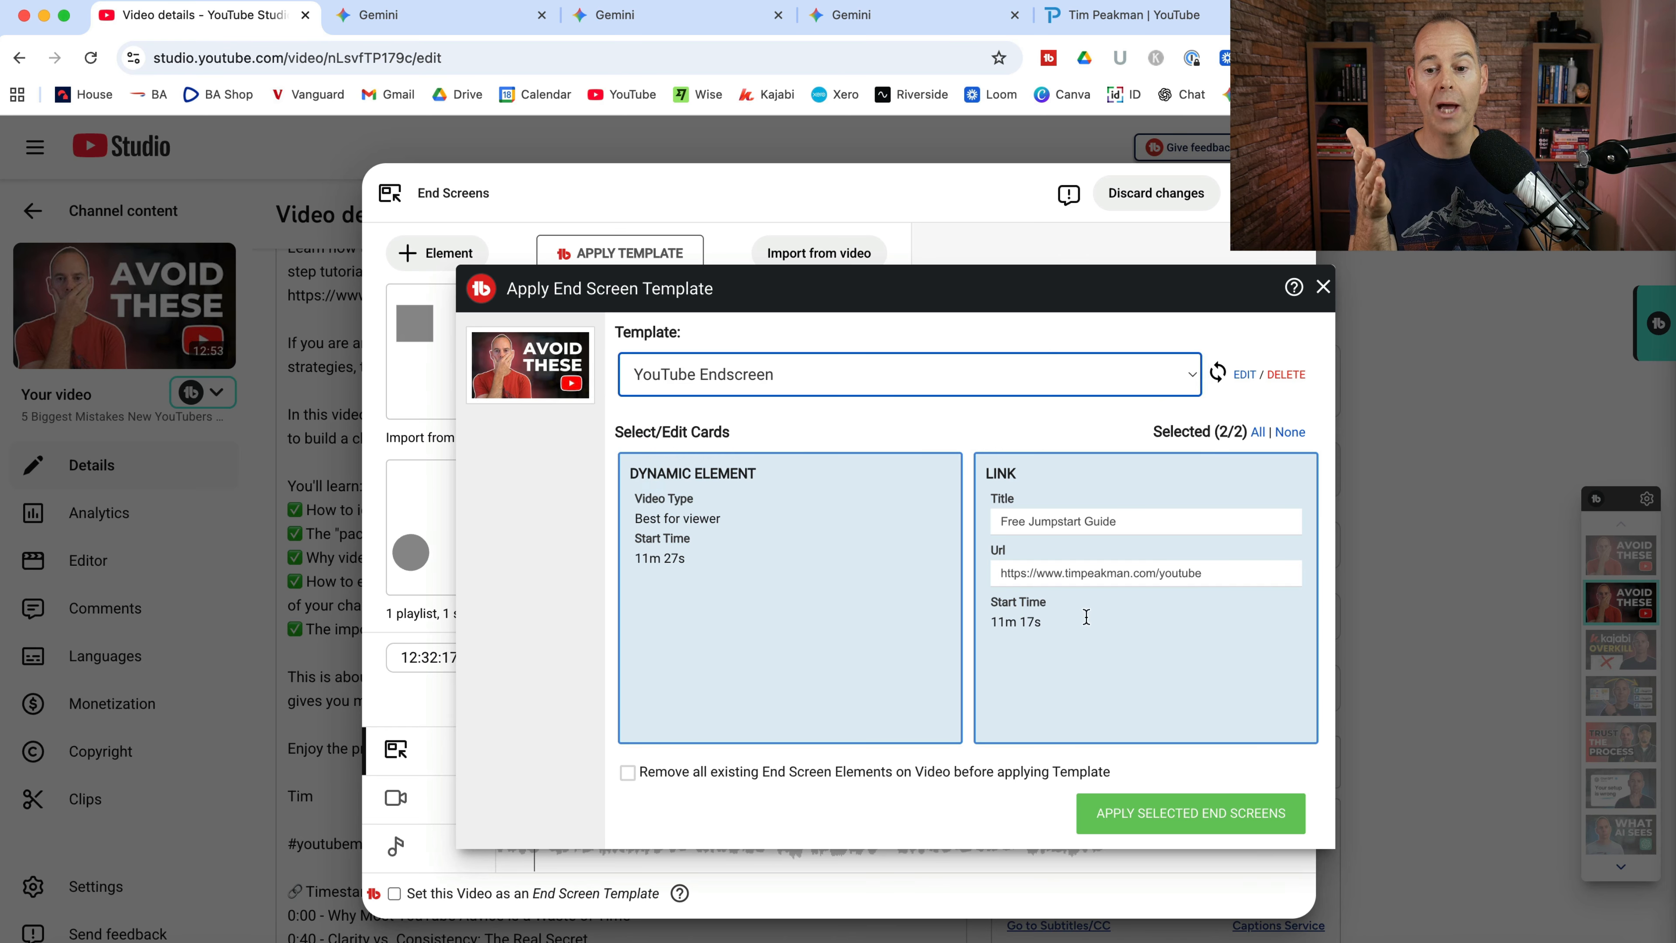
left_click(1213, 812)
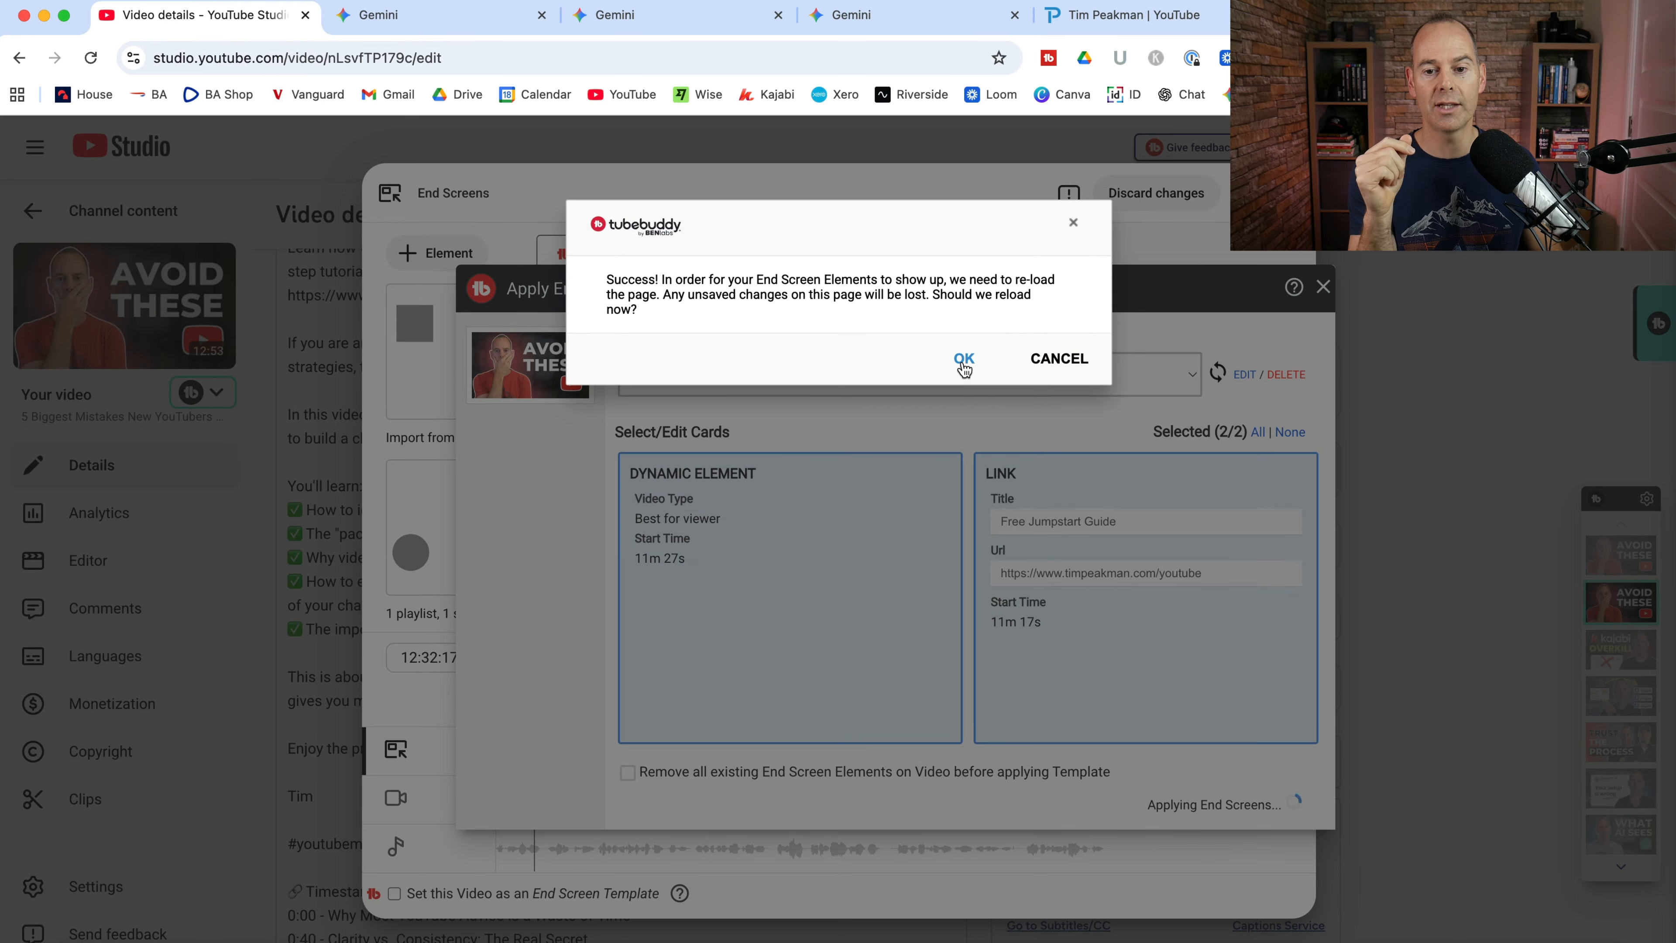
left_click(963, 361)
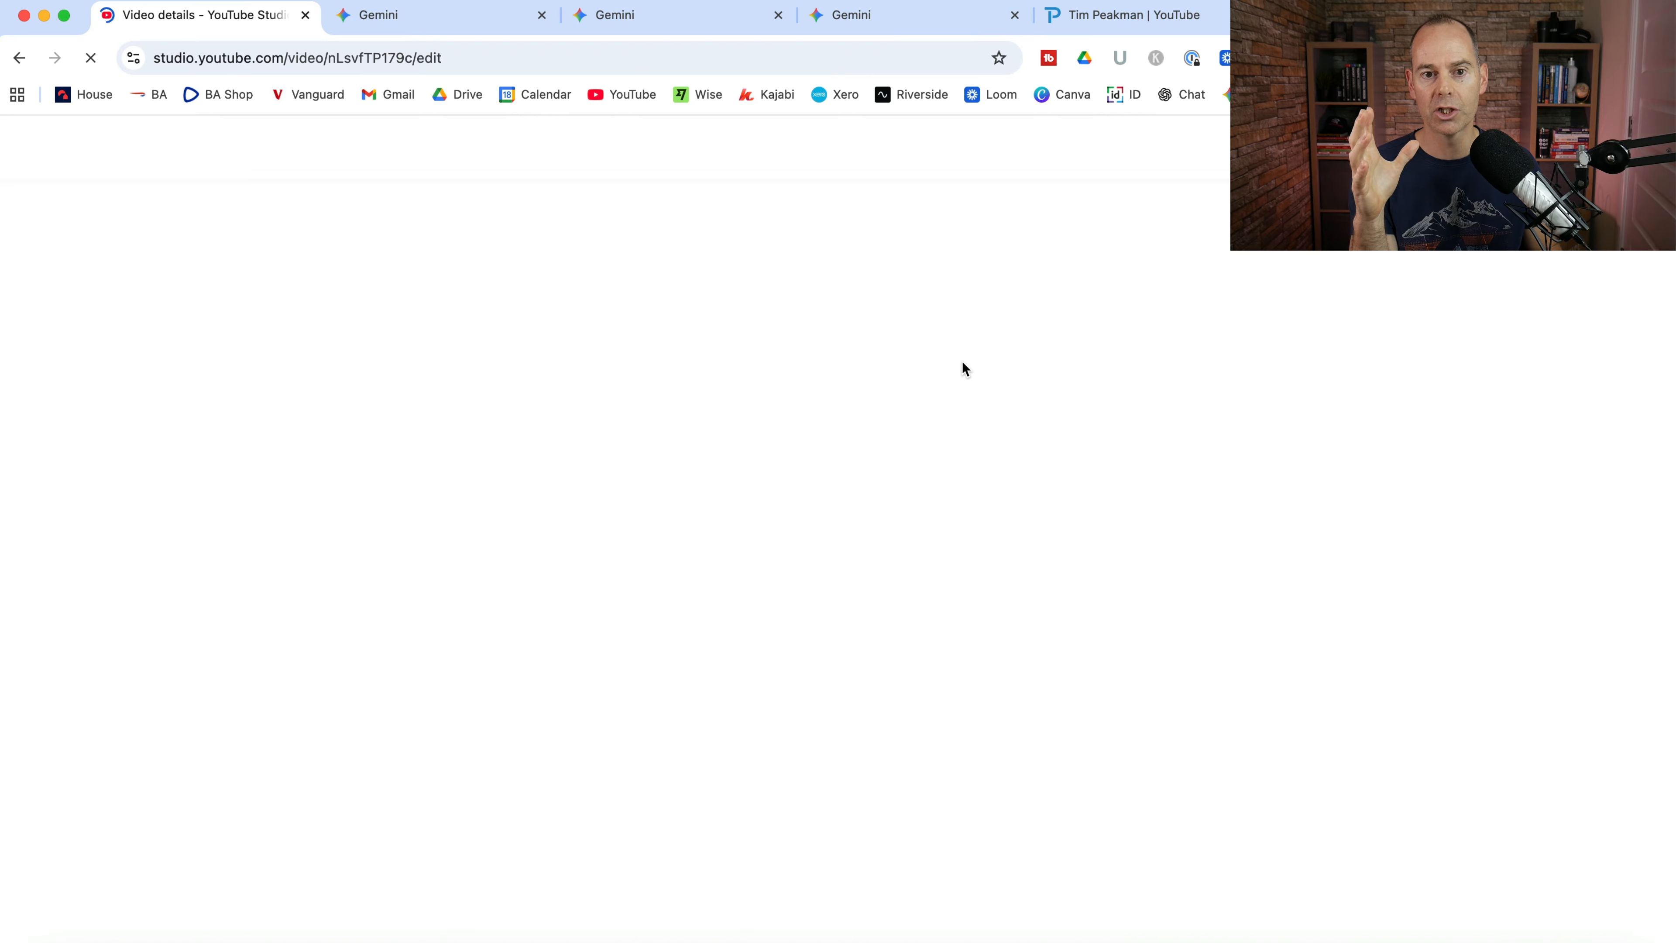
Apply the TubeBuddy card template "YouTube Free Jumpstart Guide" to the video's cards and reload the page.
scroll(976, 565, "down", 8)
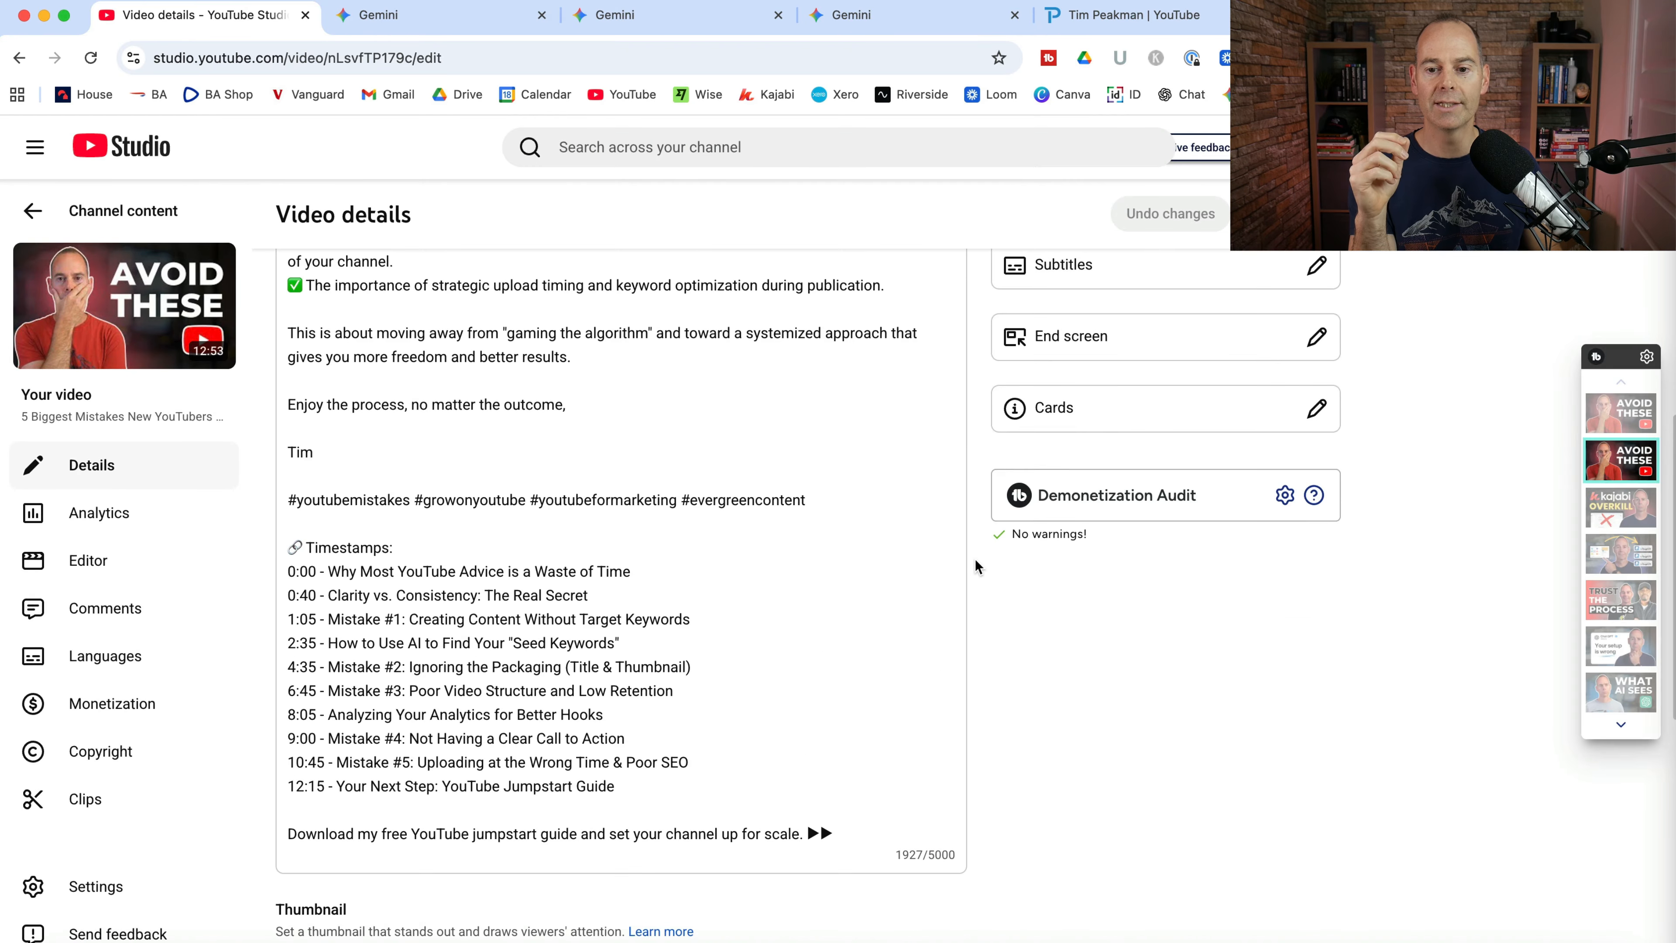
left_click(1016, 343)
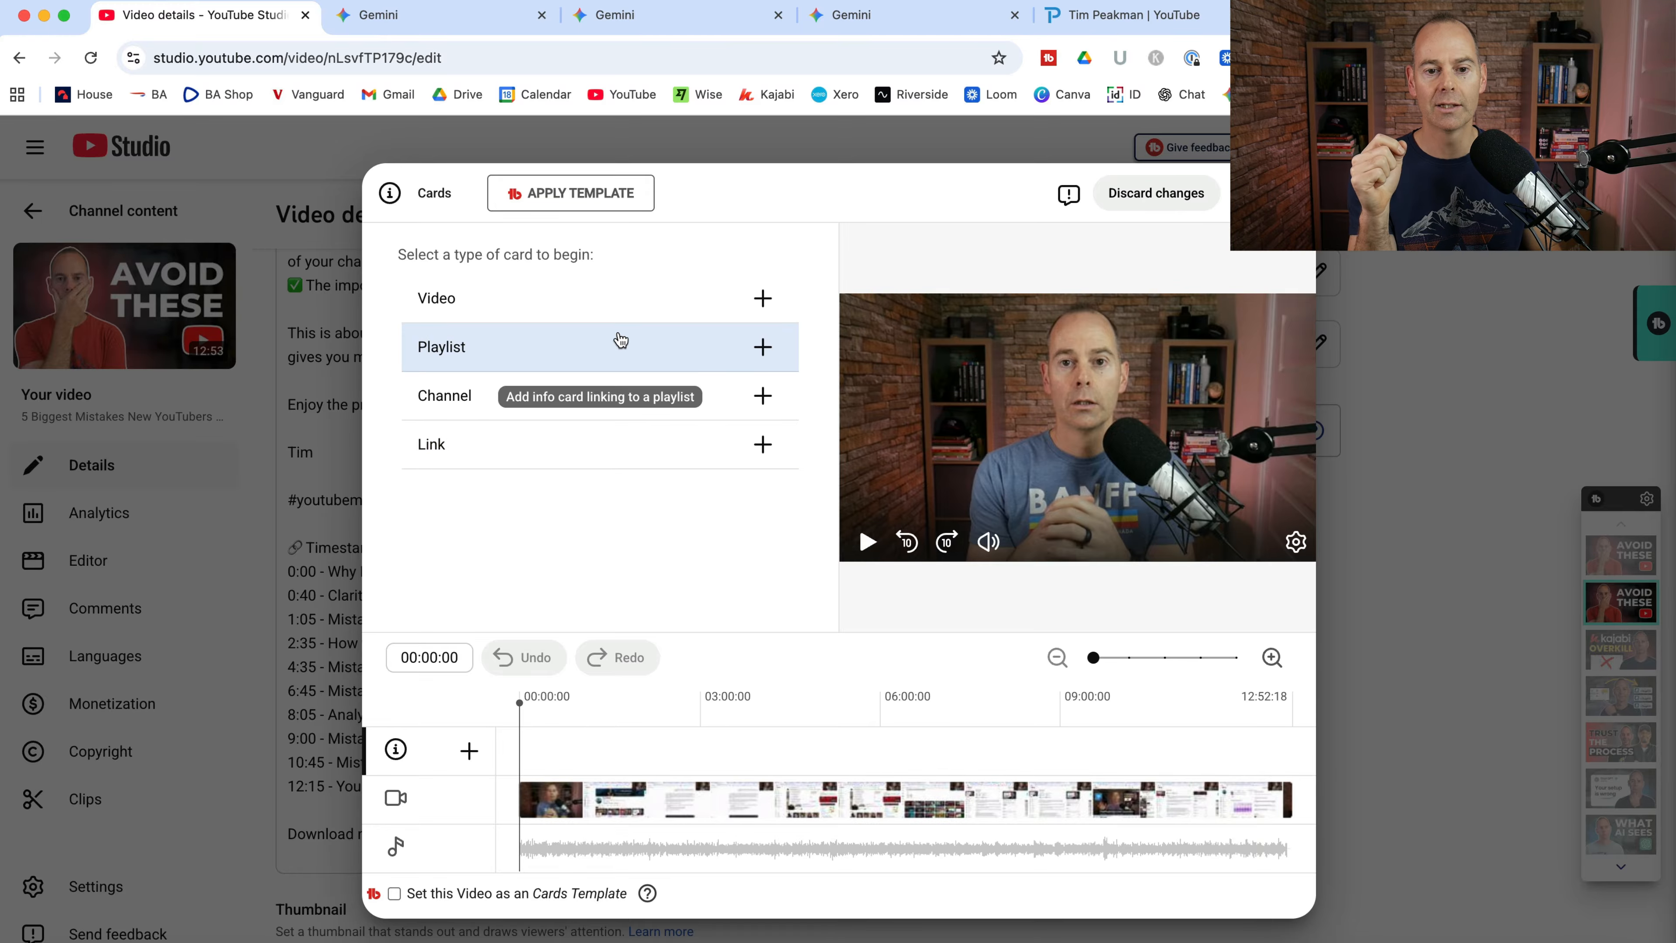
left_click(572, 200)
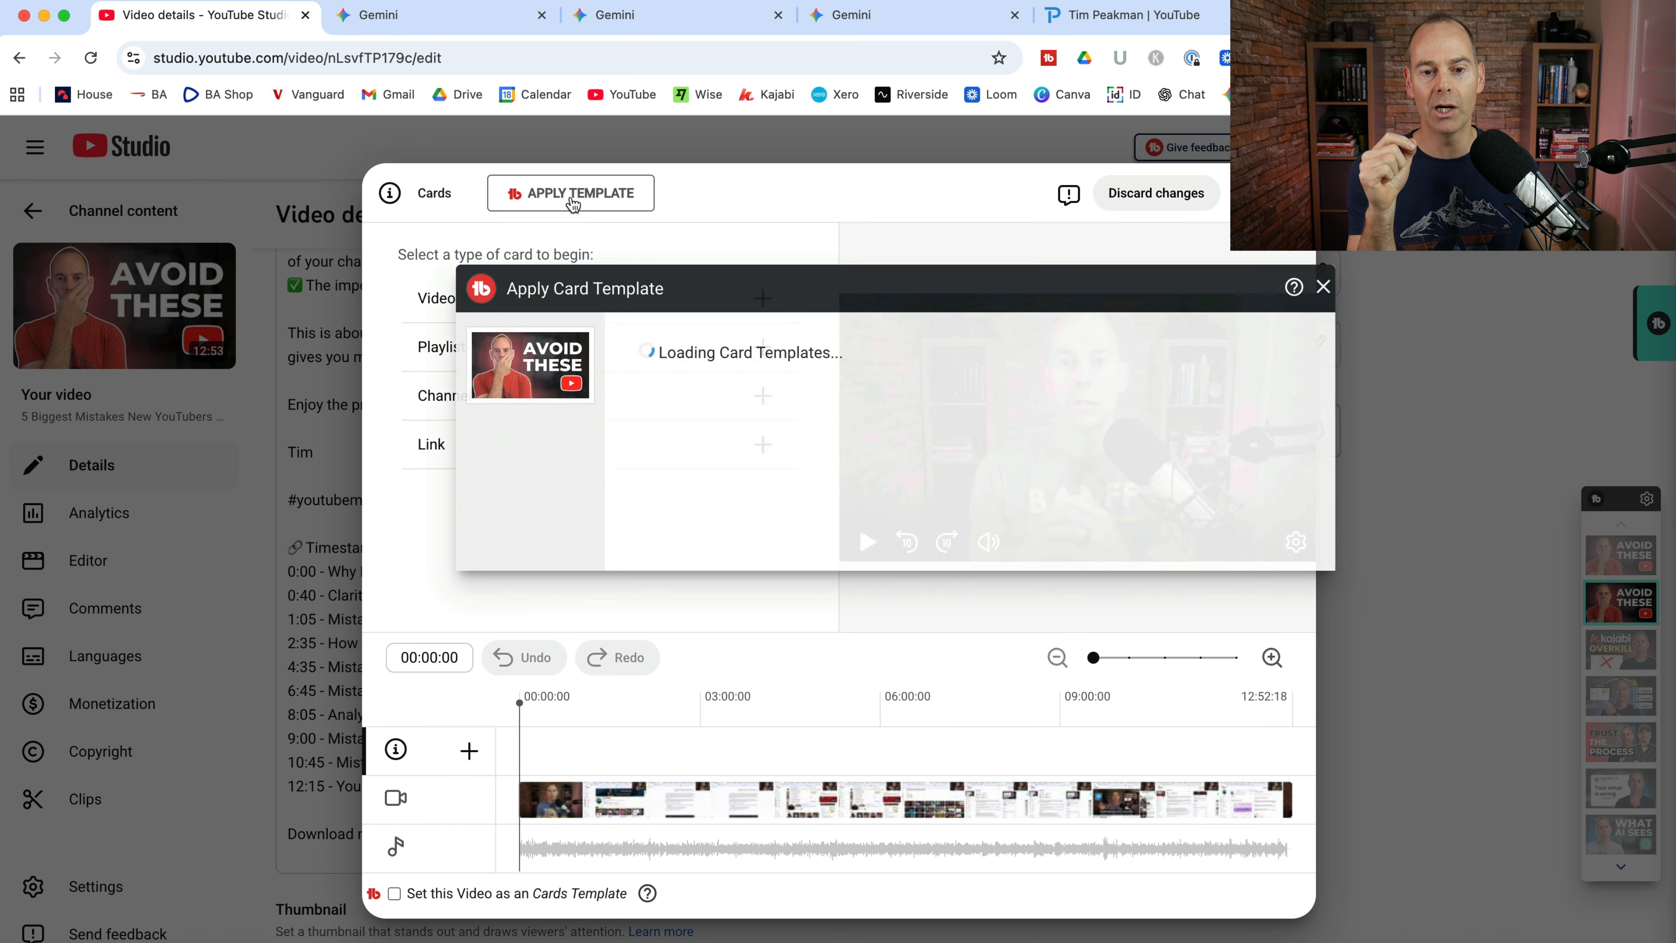
left_click(712, 367)
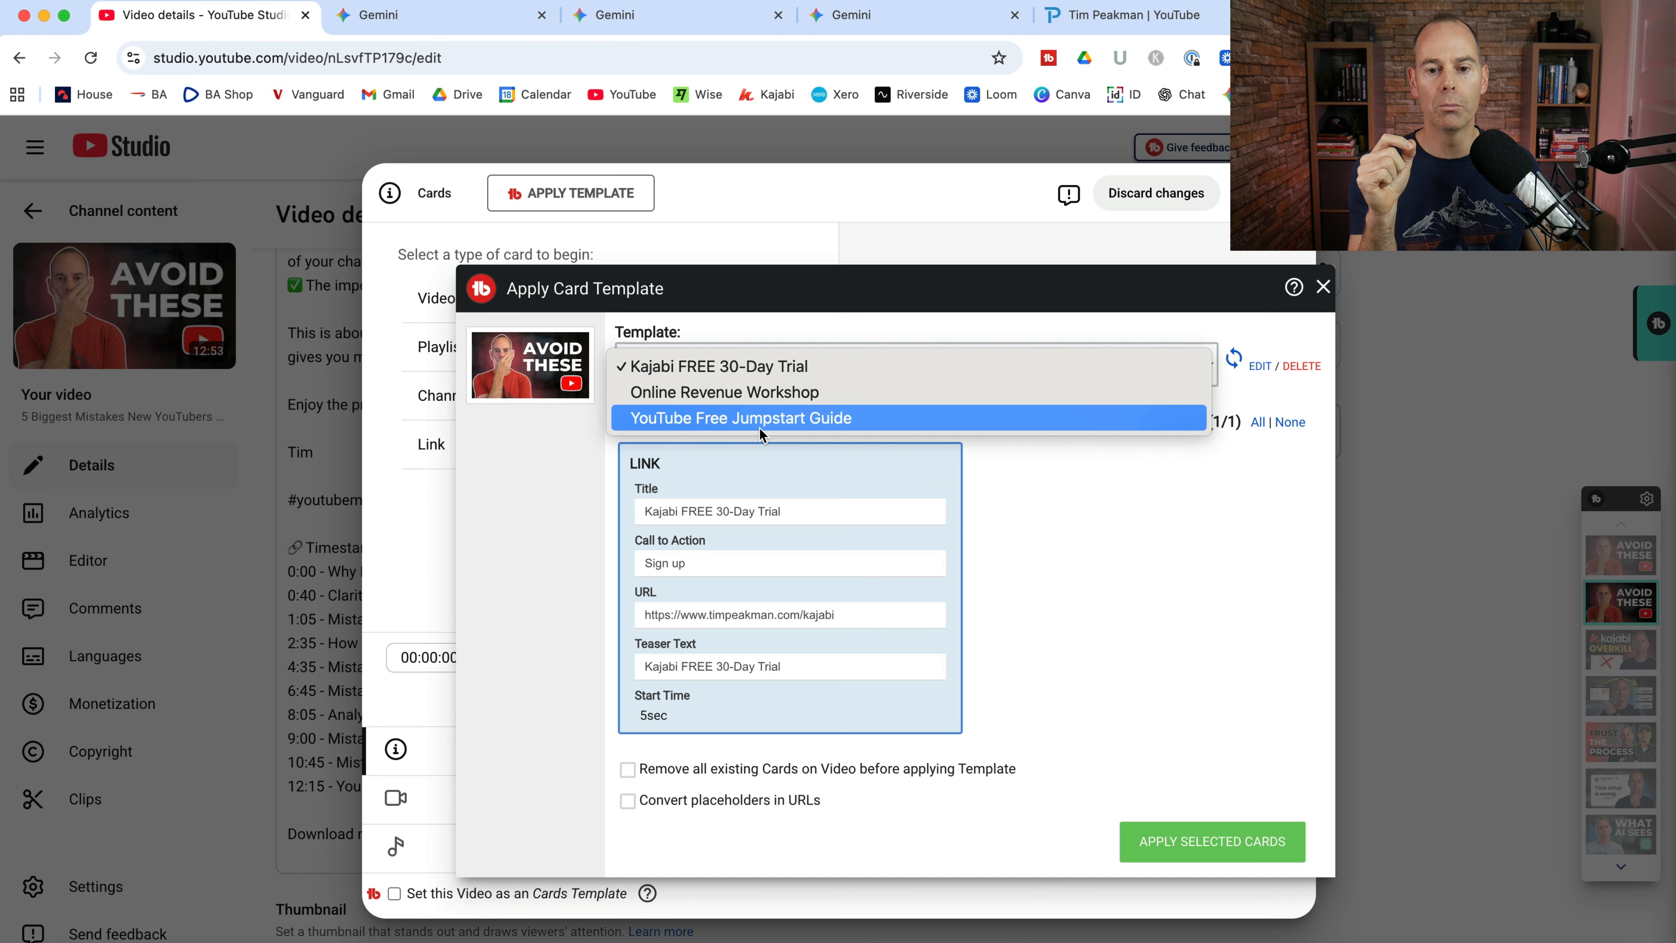
left_click(759, 418)
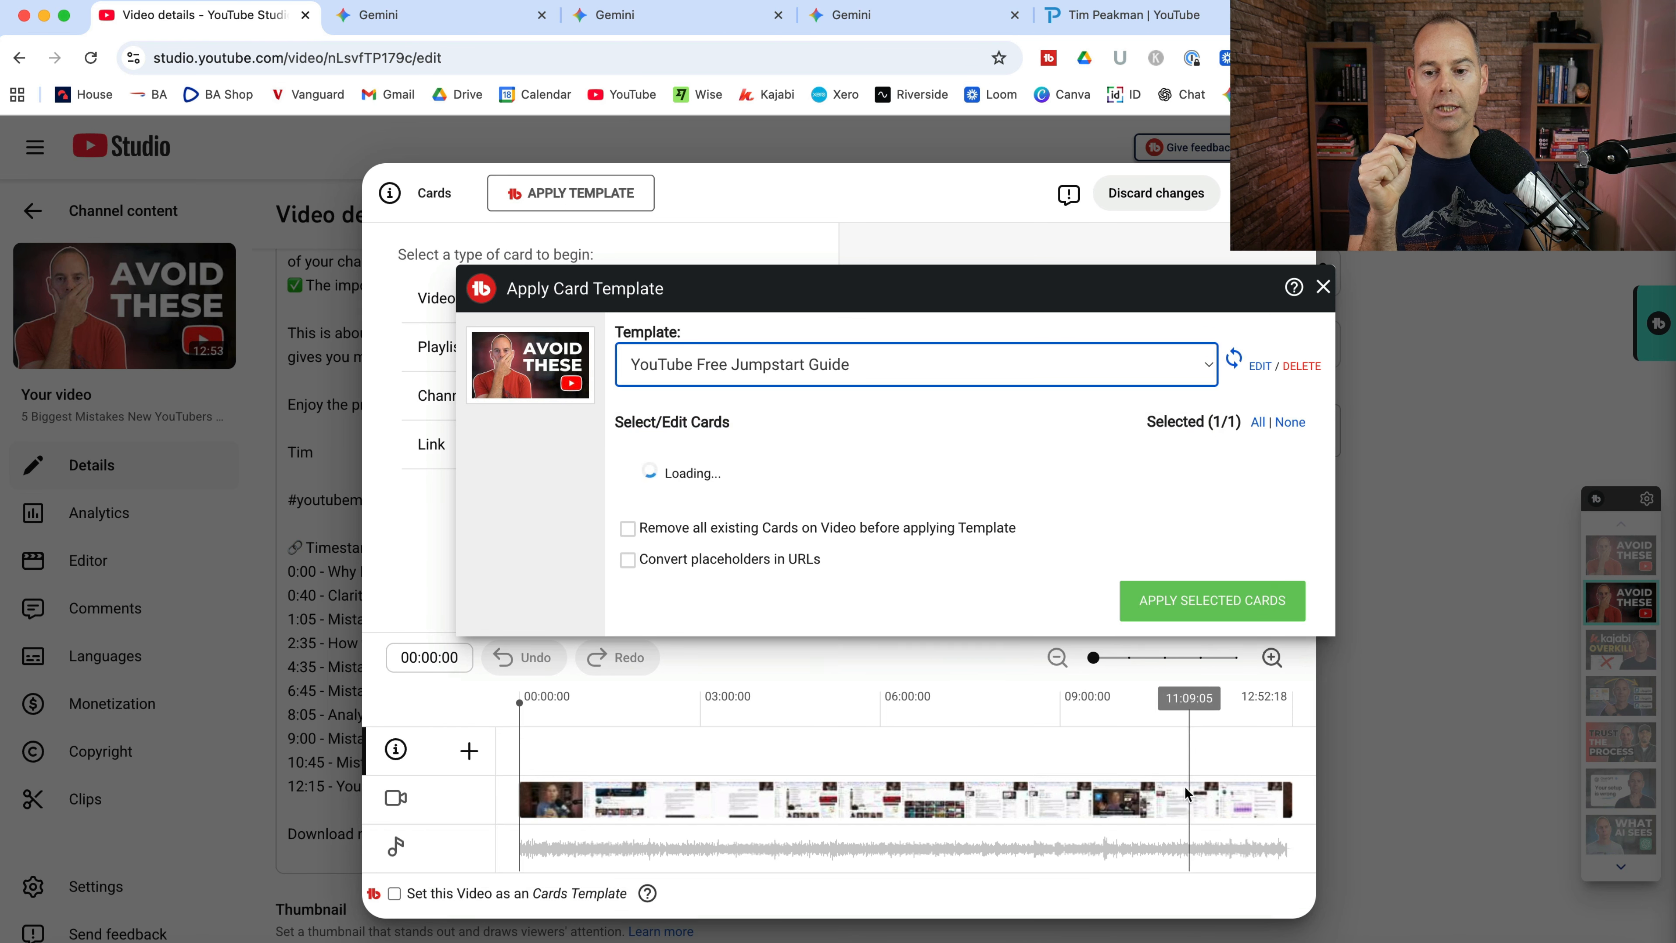
left_click(1185, 603)
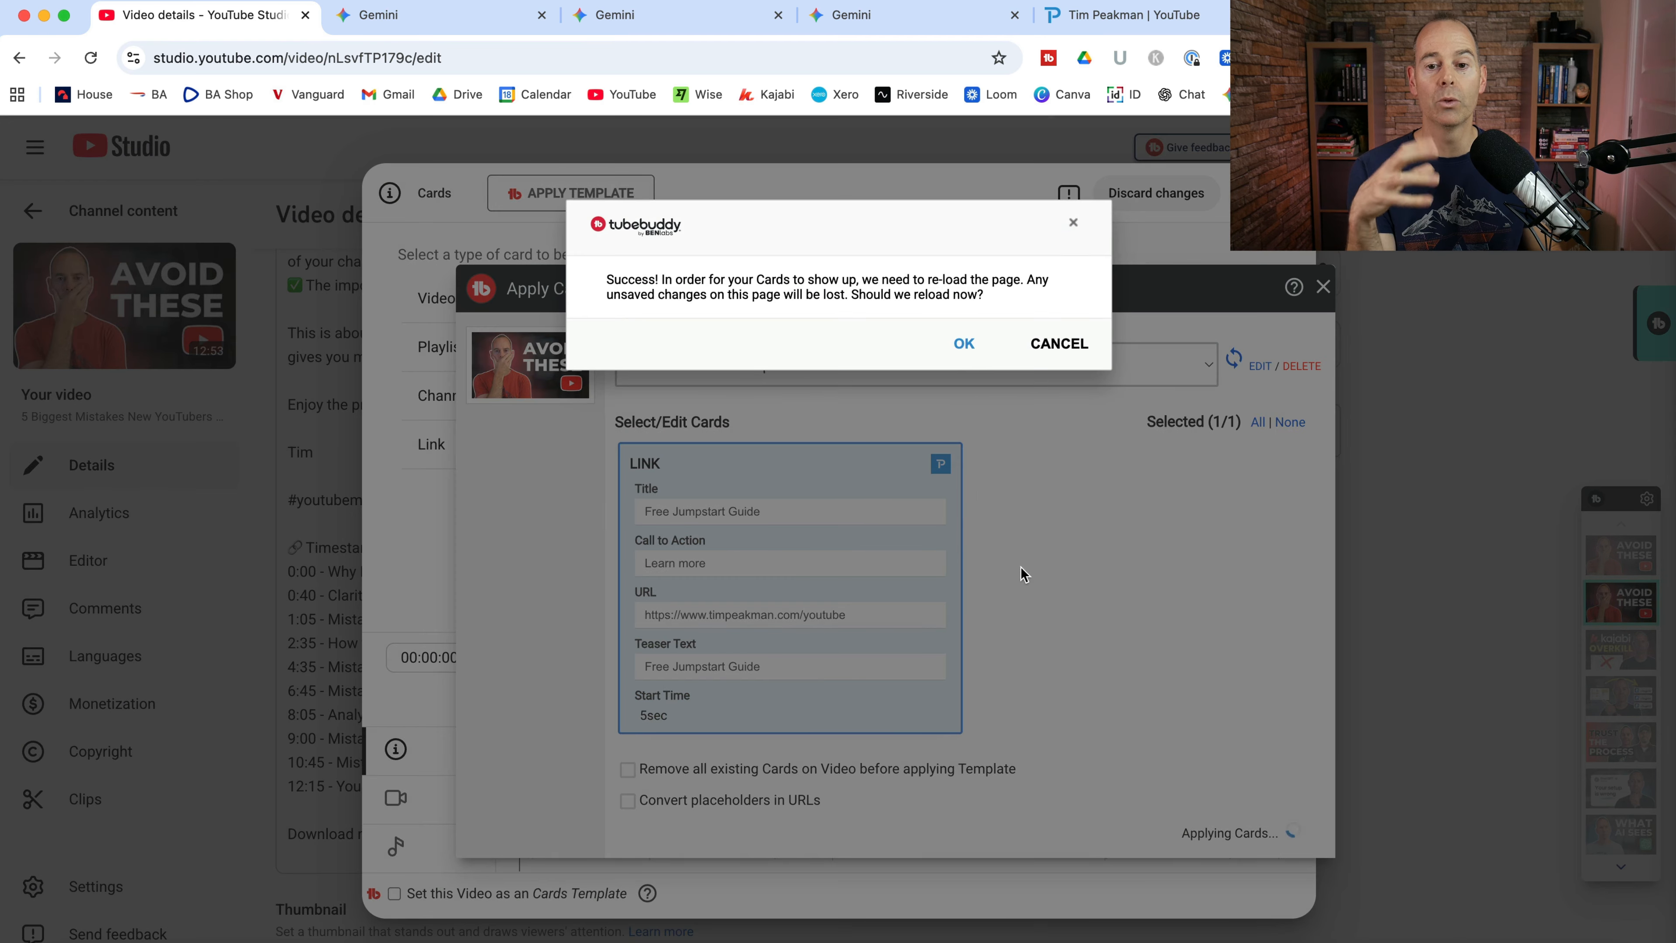
left_click(963, 345)
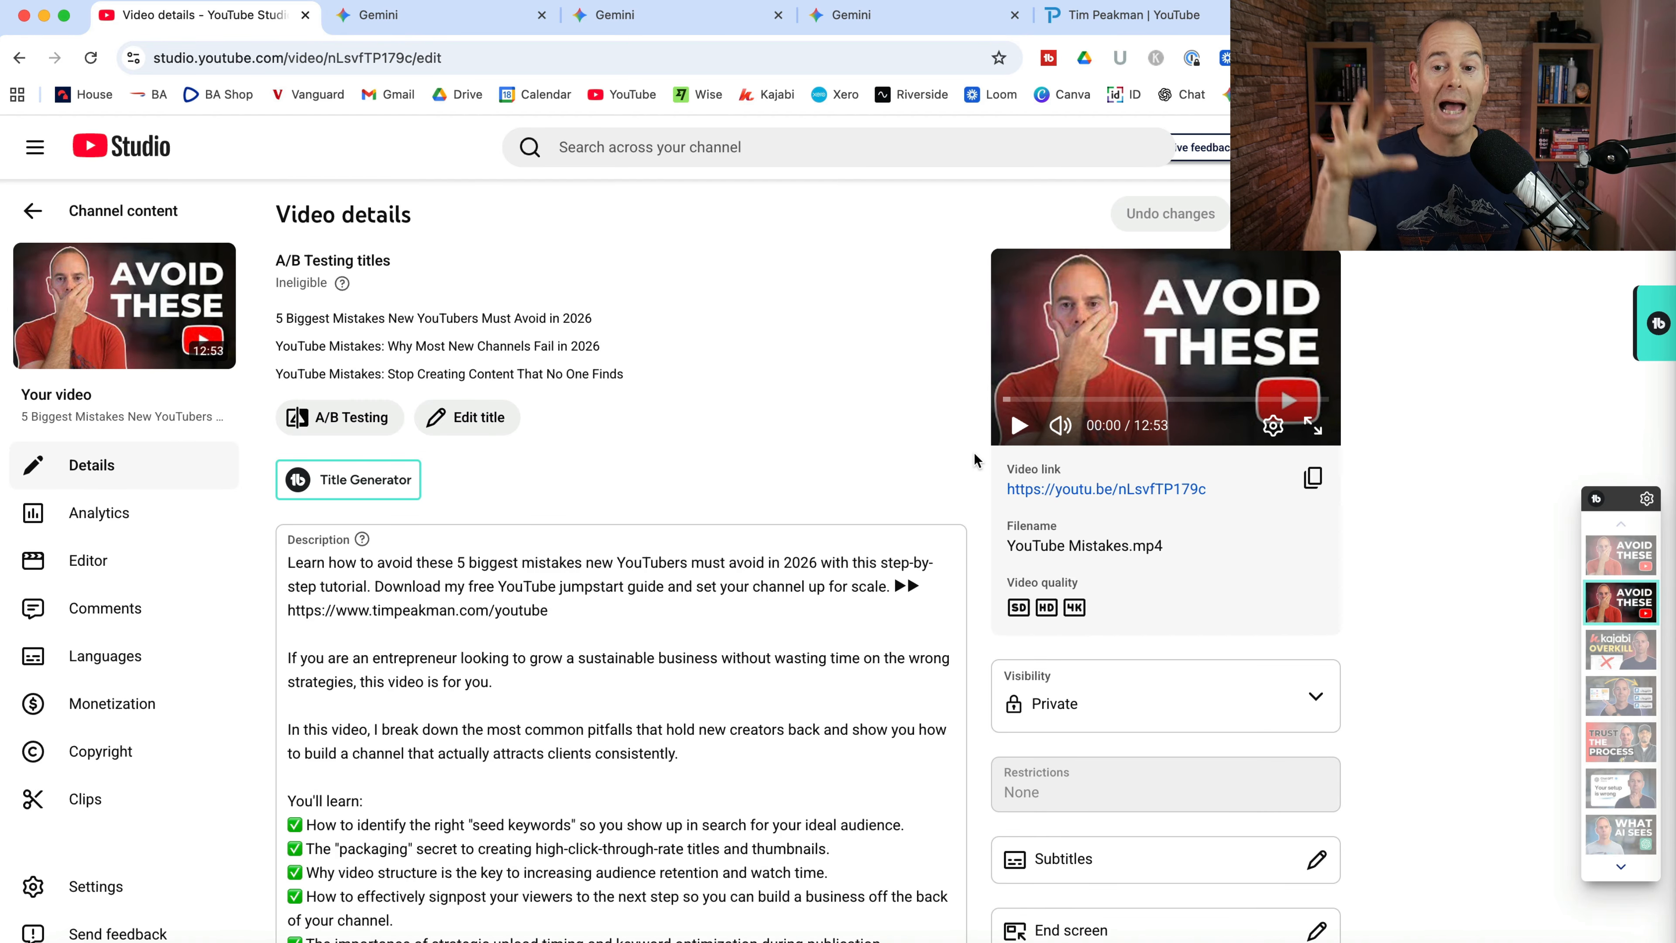
Examine the publishing and scheduling options in the video's visibility settings and close them without applying a change.
scroll(975, 457, "down", 10)
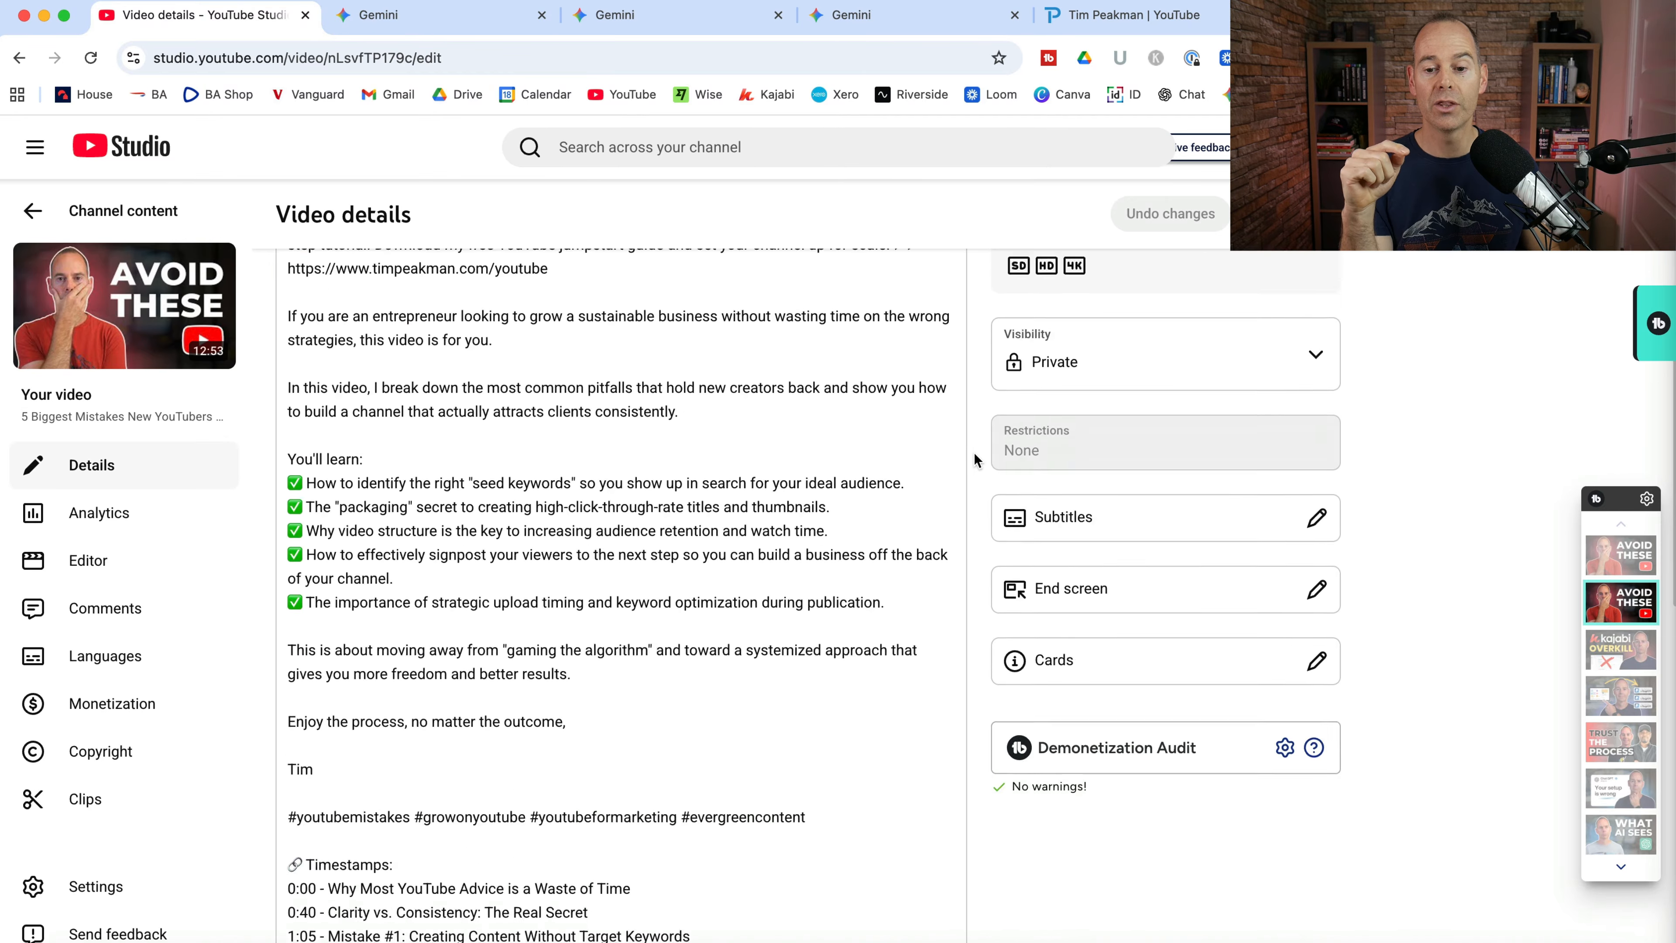
scroll(974, 456, "down", 3)
scroll(974, 455, "up", 12)
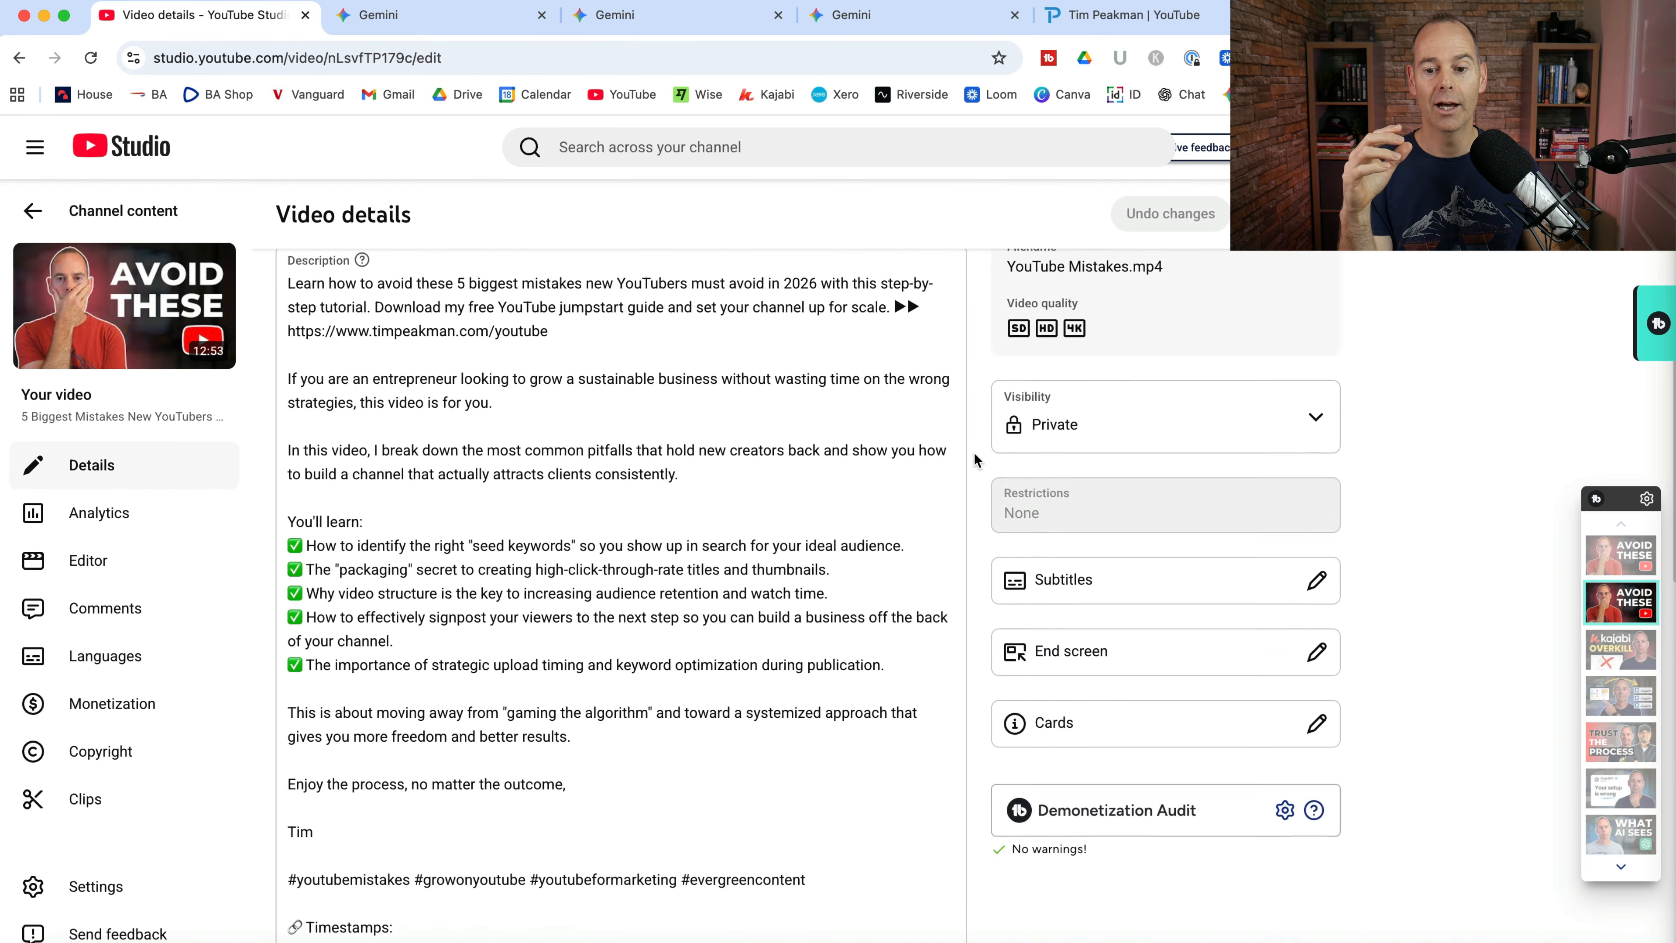
left_click(1315, 593)
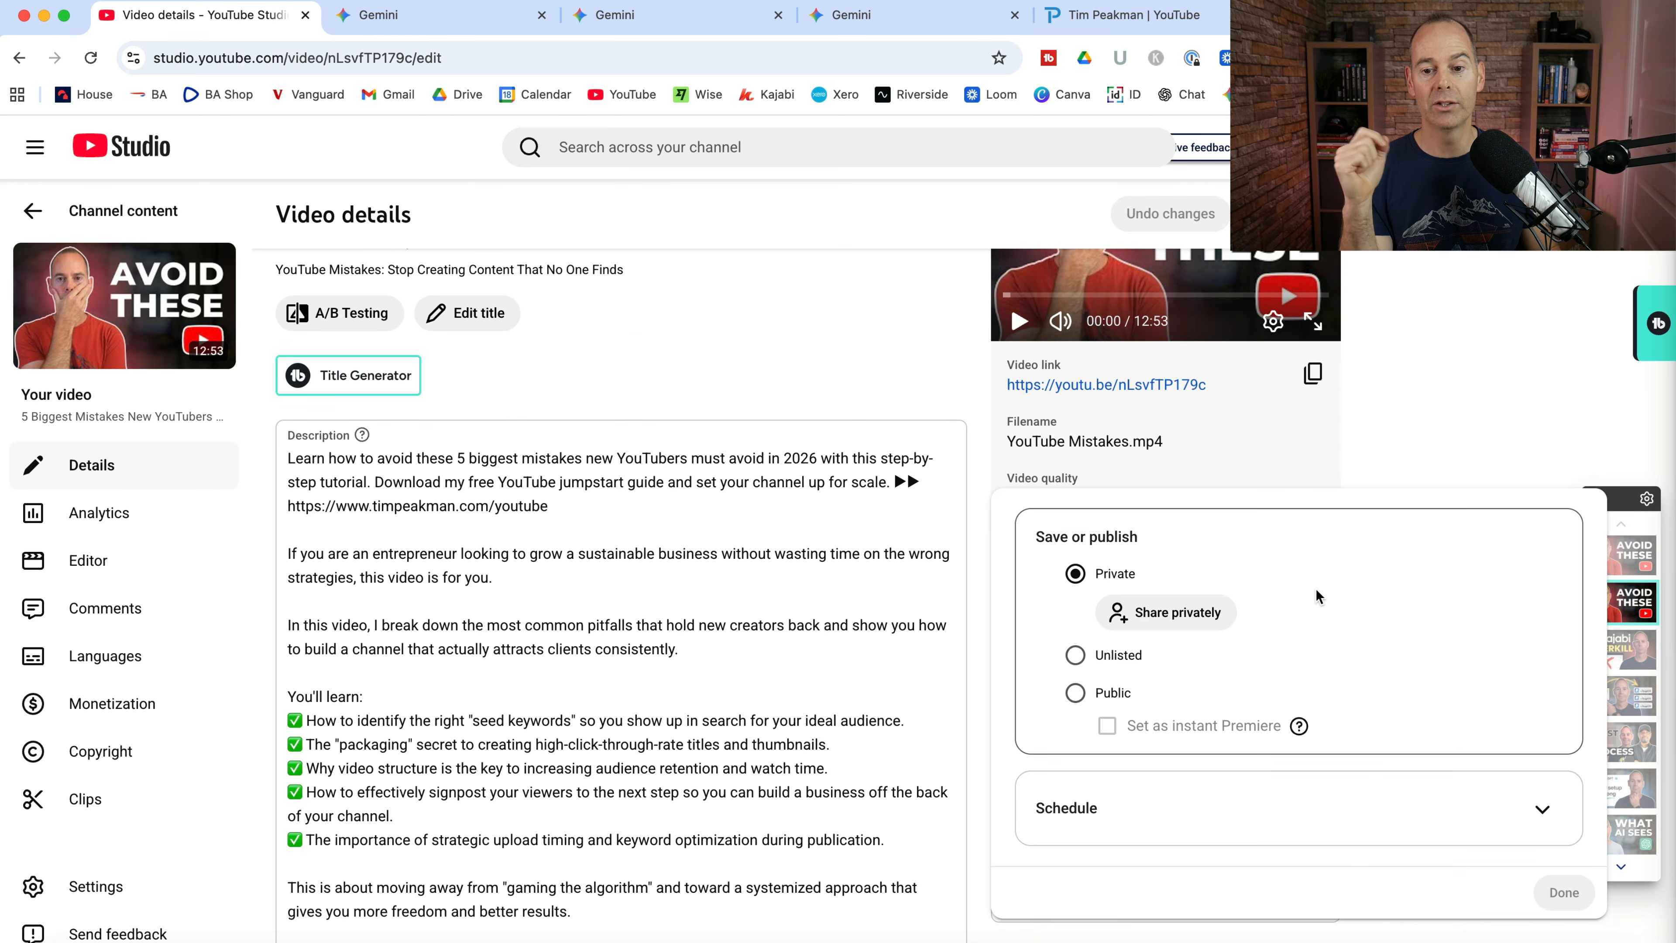
left_click(1085, 808)
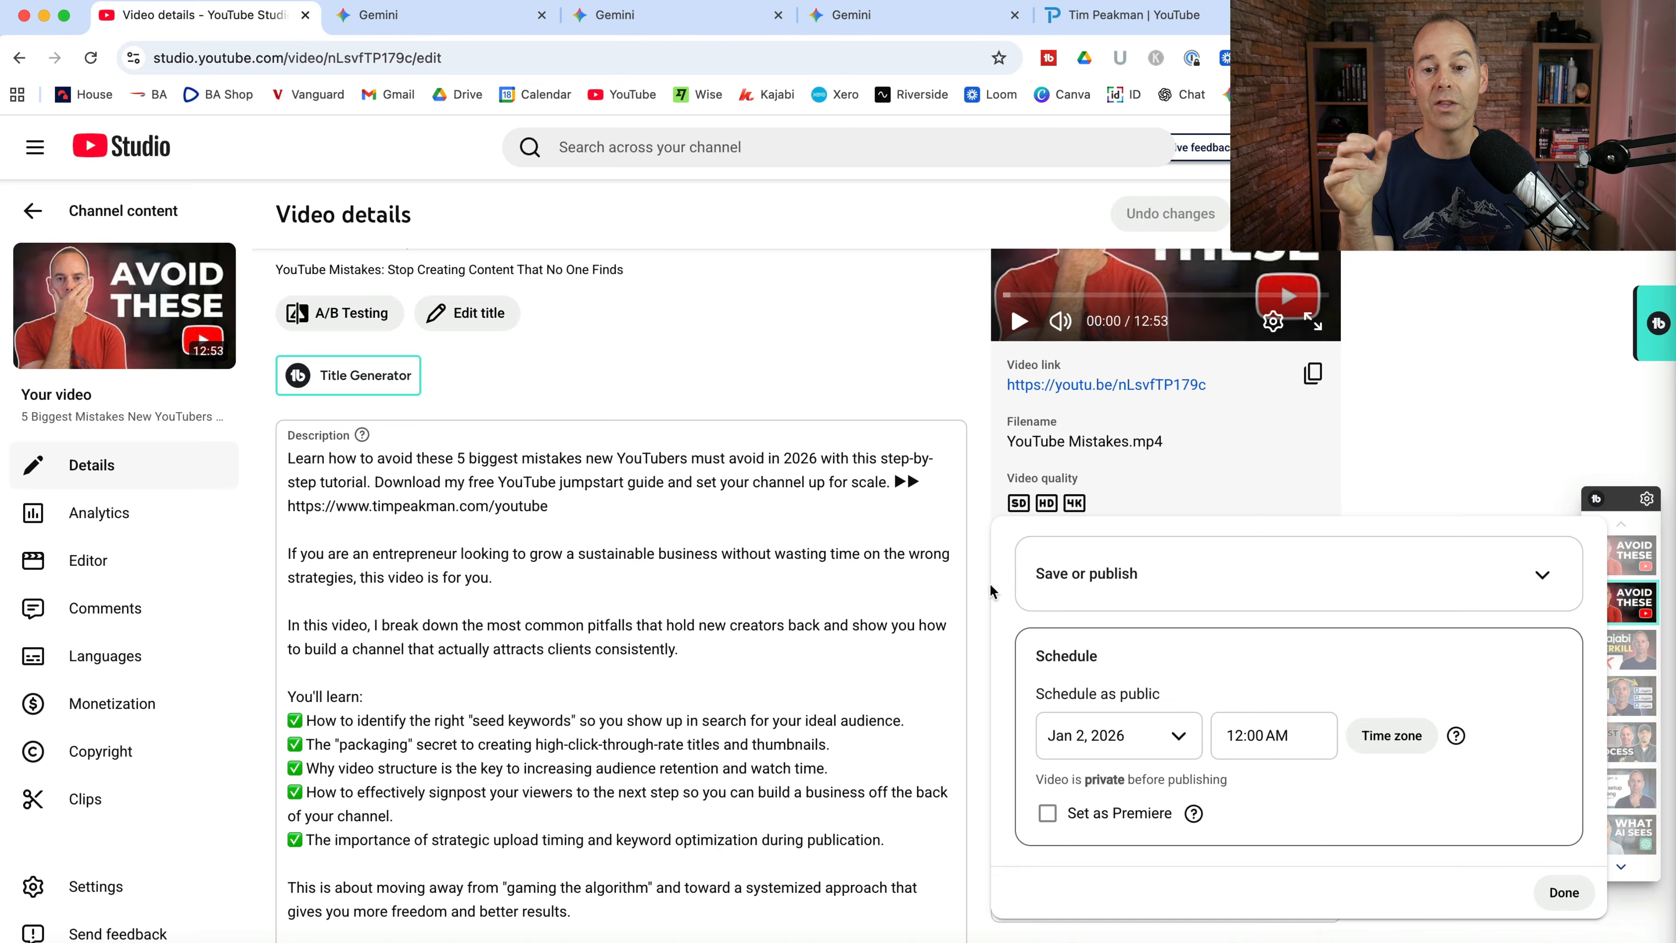
left_click(980, 589)
scroll(978, 591, "up", 2)
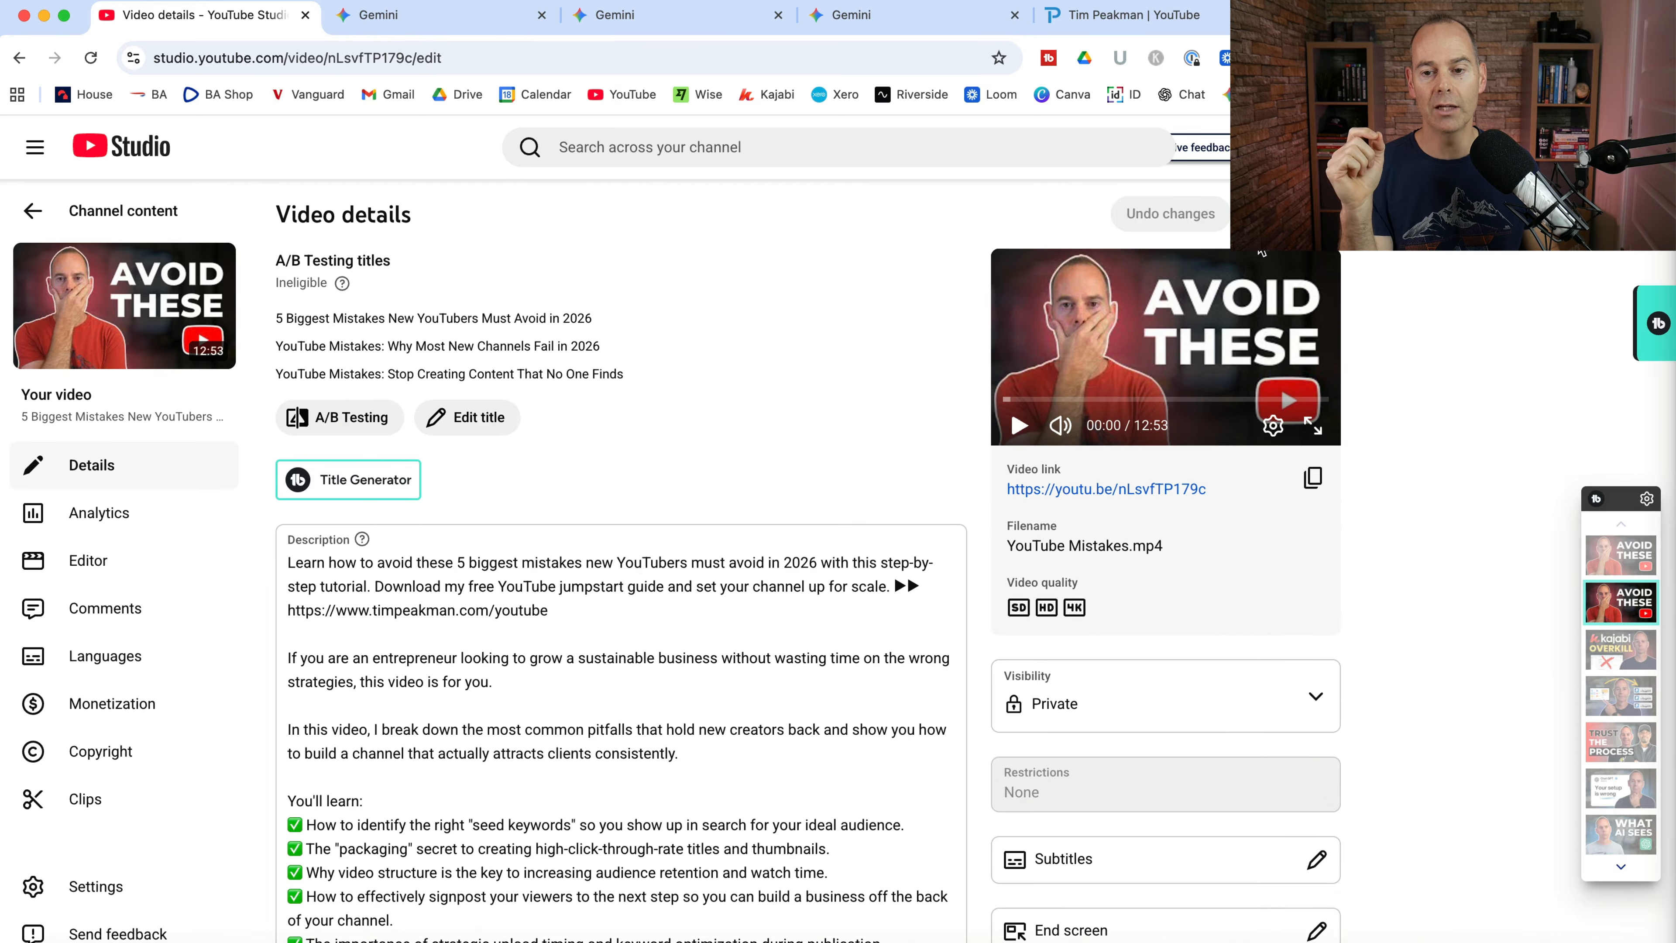